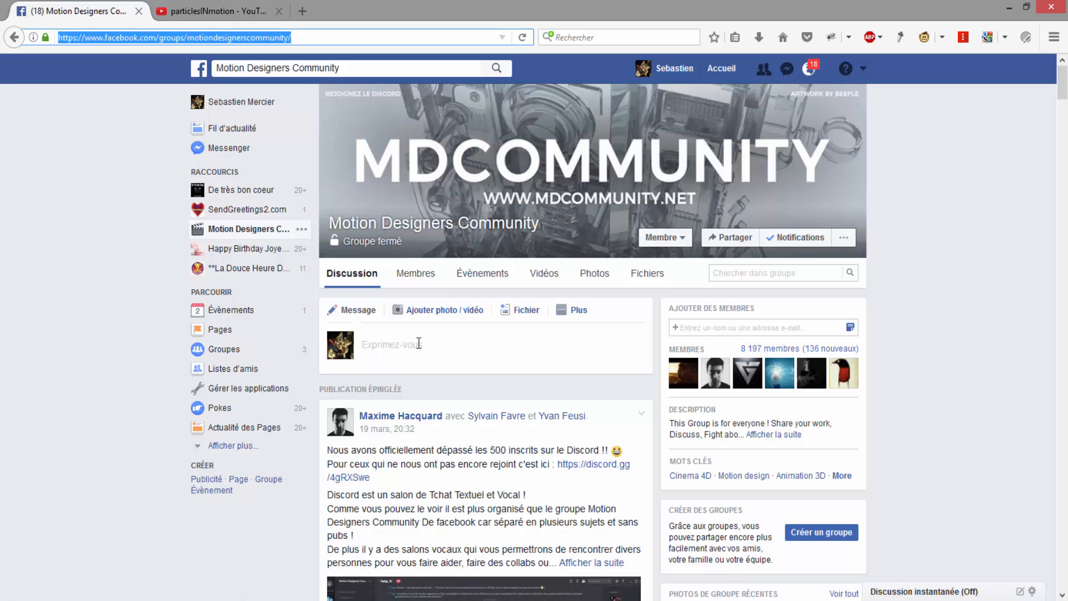
# Look through the Motion Designers Community group page, examining the pinned post about the group's Discord chat
pyautogui.scroll(-1, 403, 423)
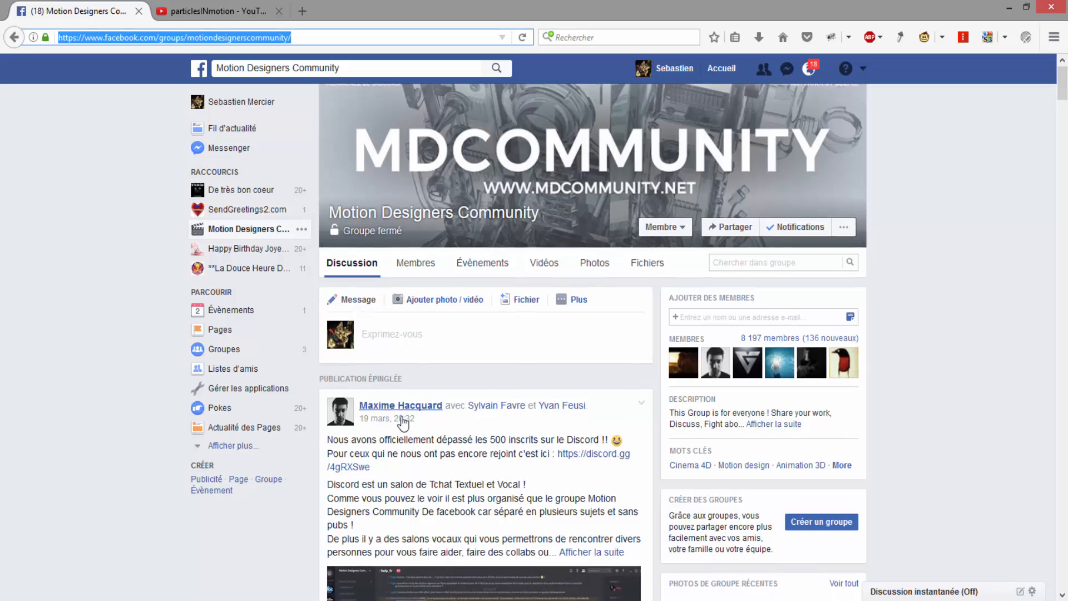
pyautogui.scroll(-3, 402, 422)
pyautogui.scroll(-1, 411, 449)
pyautogui.scroll(5, 417, 445)
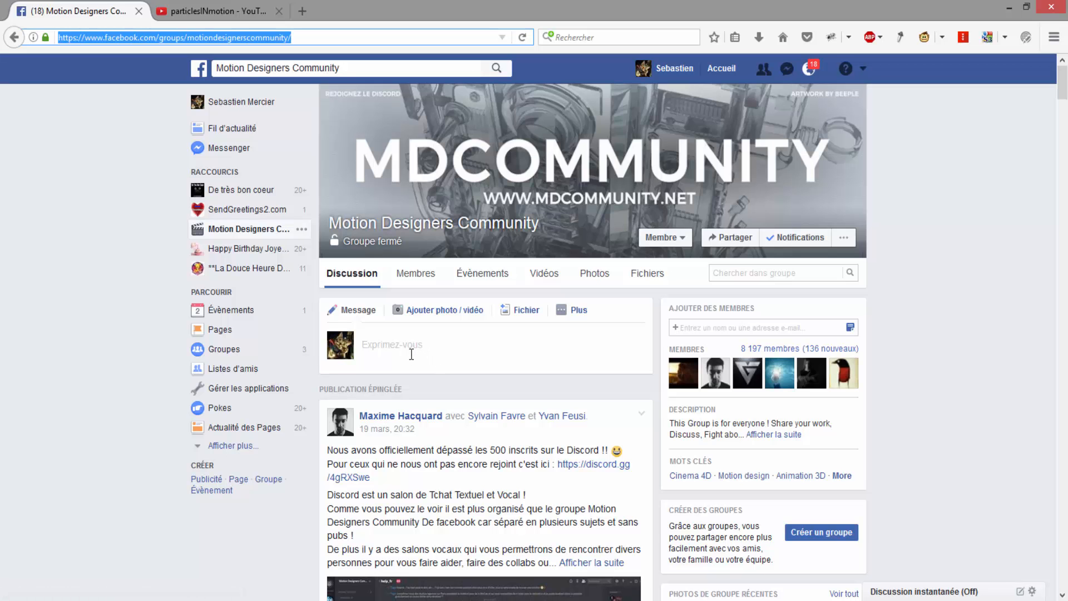
pyautogui.scroll(-4, 423, 370)
pyautogui.scroll(1, 423, 371)
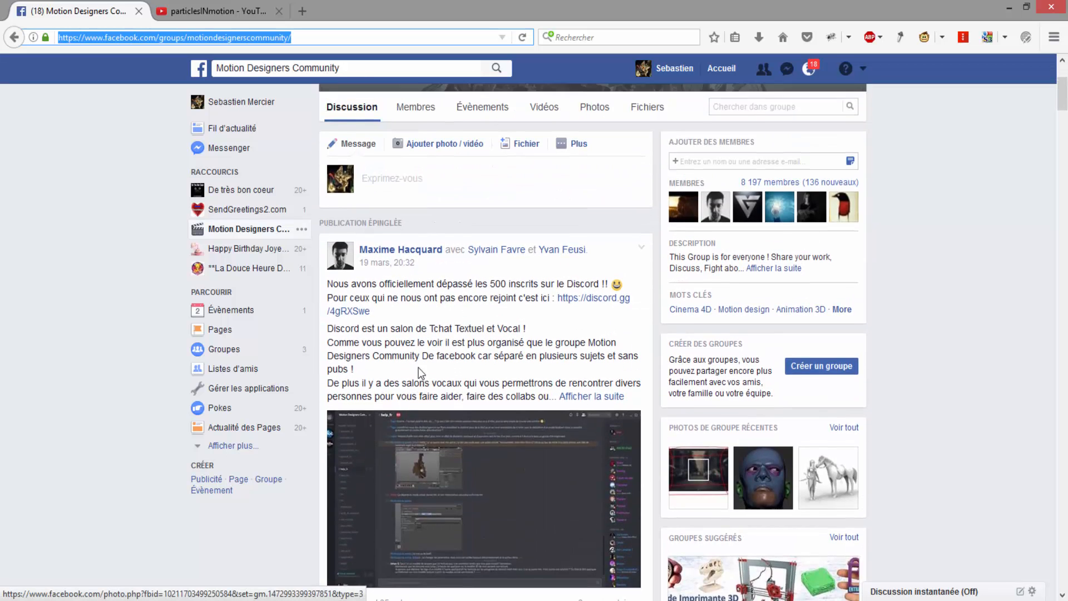
pyautogui.scroll(1, 383, 275)
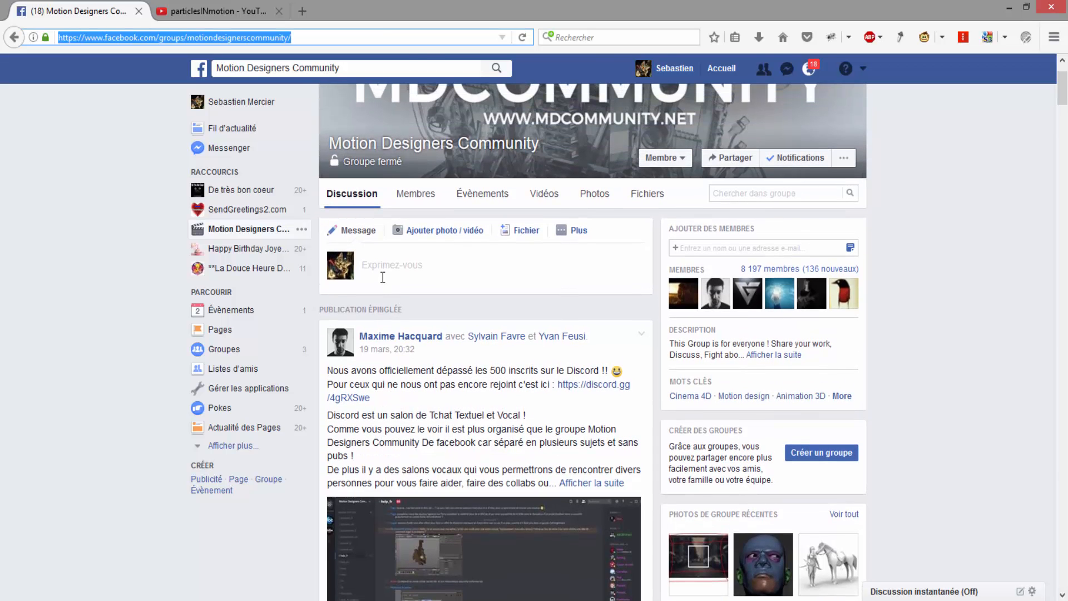
pyautogui.scroll(-1, 430, 405)
pyautogui.scroll(-2, 431, 405)
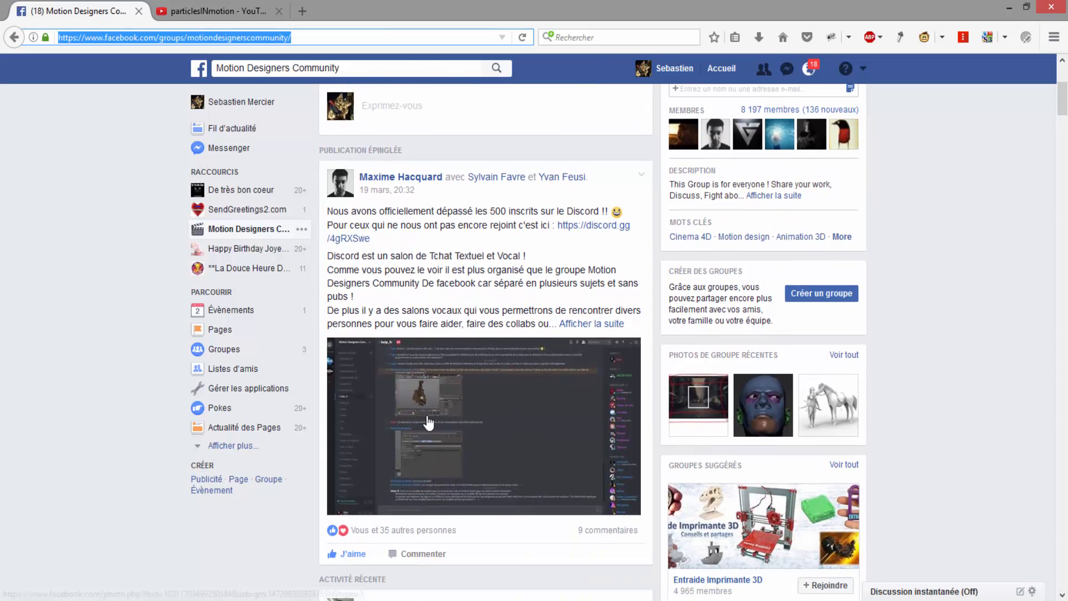
pyautogui.scroll(-1, 428, 422)
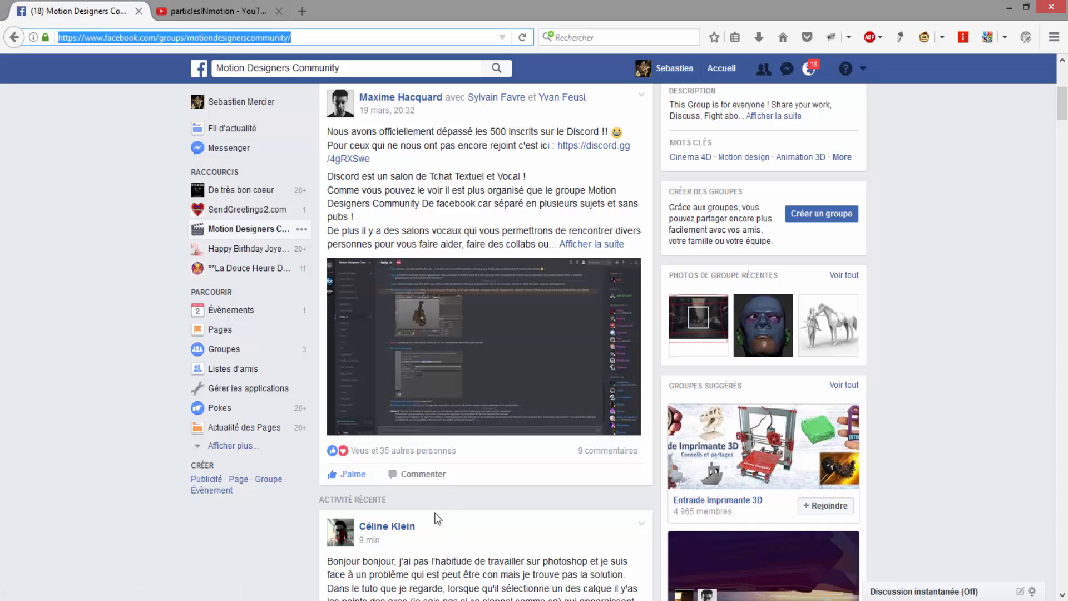
pyautogui.scroll(1, 438, 517)
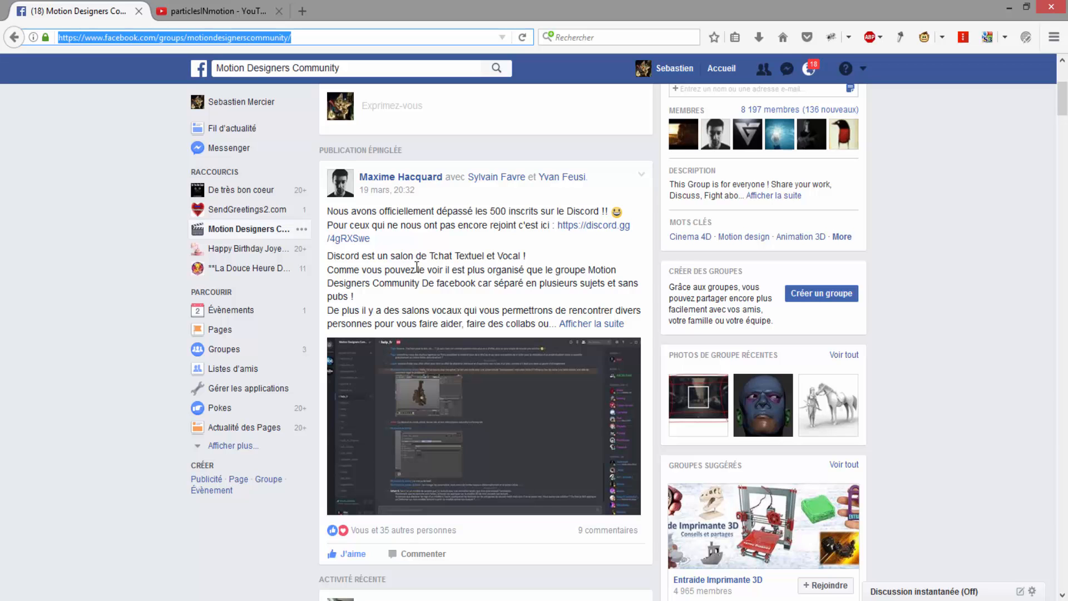
pyautogui.scroll(2, 414, 254)
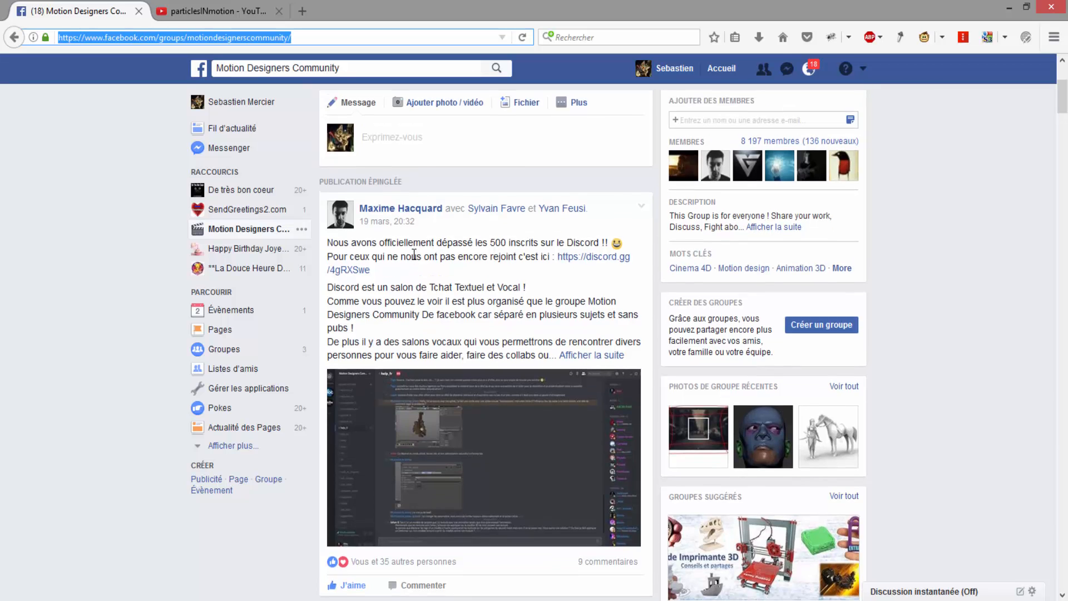
pyautogui.scroll(2, 414, 254)
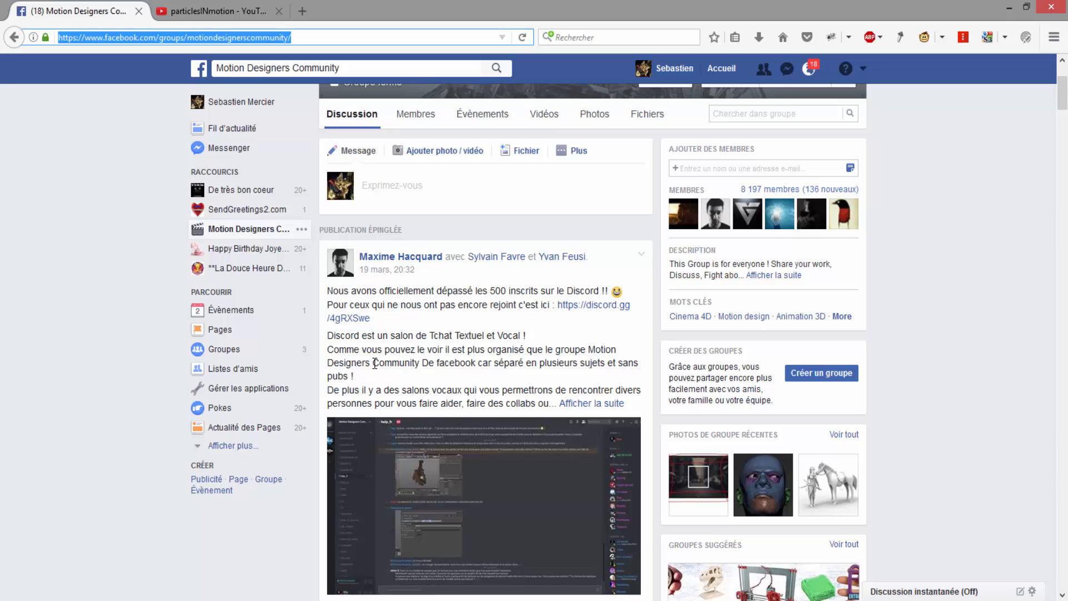
pyautogui.moveTo(437, 362); pyautogui.dragTo(464, 365)
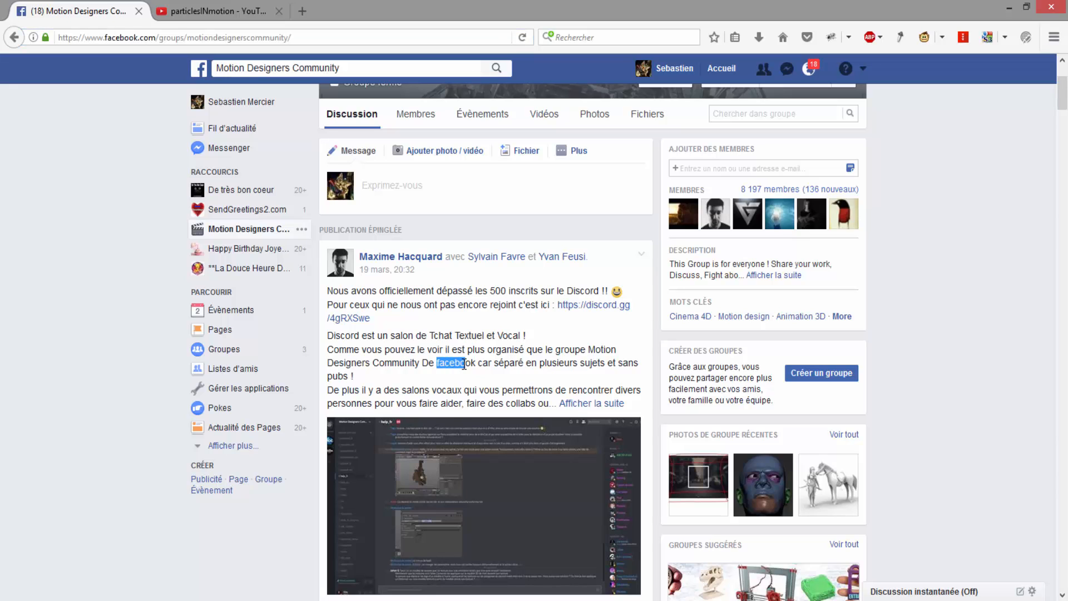
pyautogui.click(443, 346)
pyautogui.scroll(-3, 416, 356)
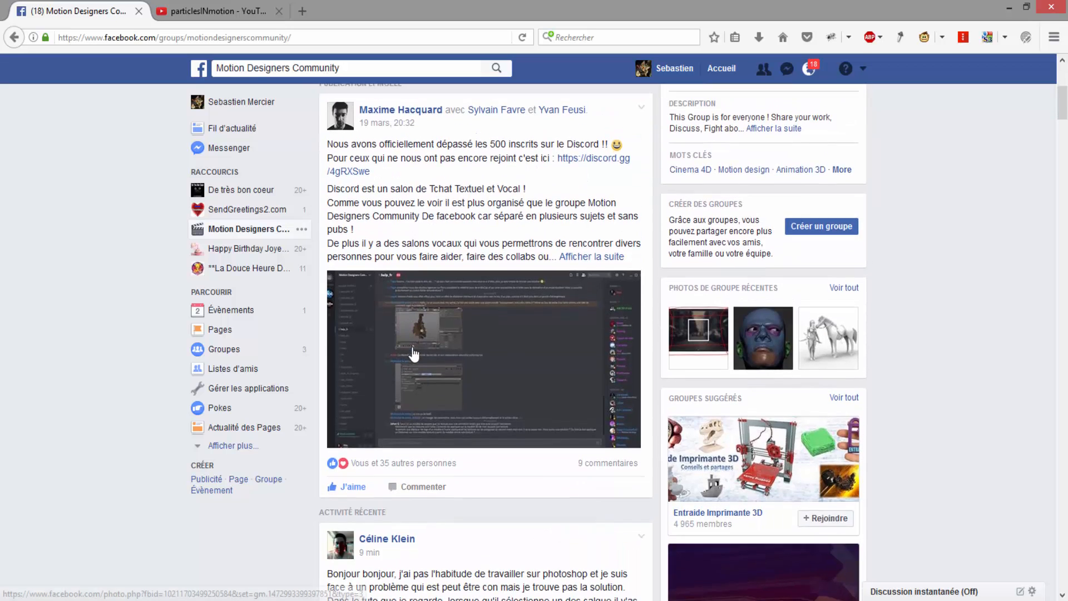
pyautogui.scroll(2, 413, 348)
# Switch to the particlesINmotion YouTube channel, open its Renders playlist and browse the videos with playback paused
pyautogui.click(181, 12)
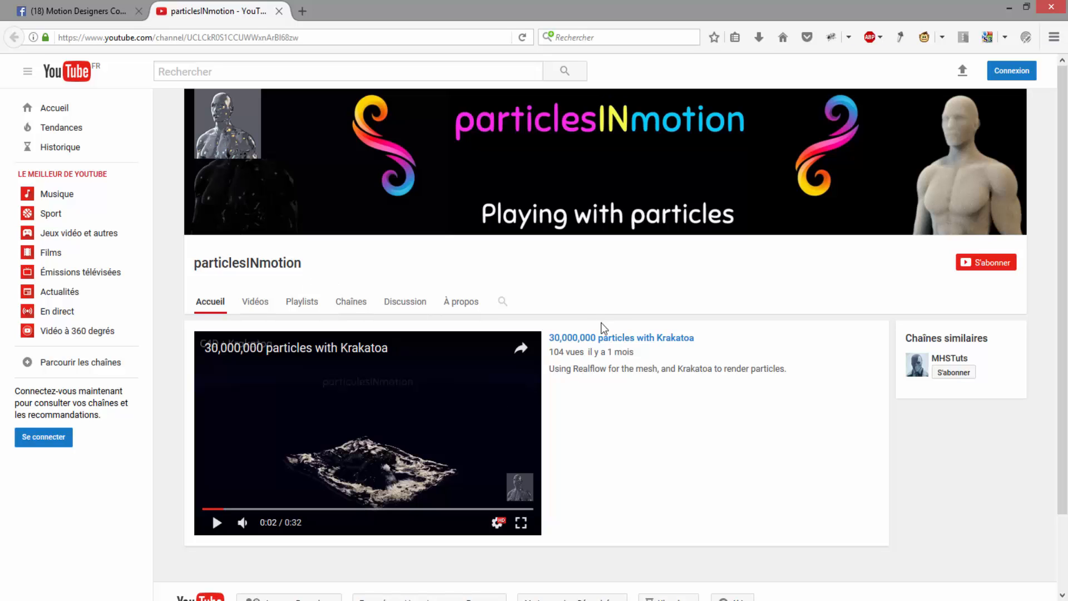
pyautogui.click(300, 307)
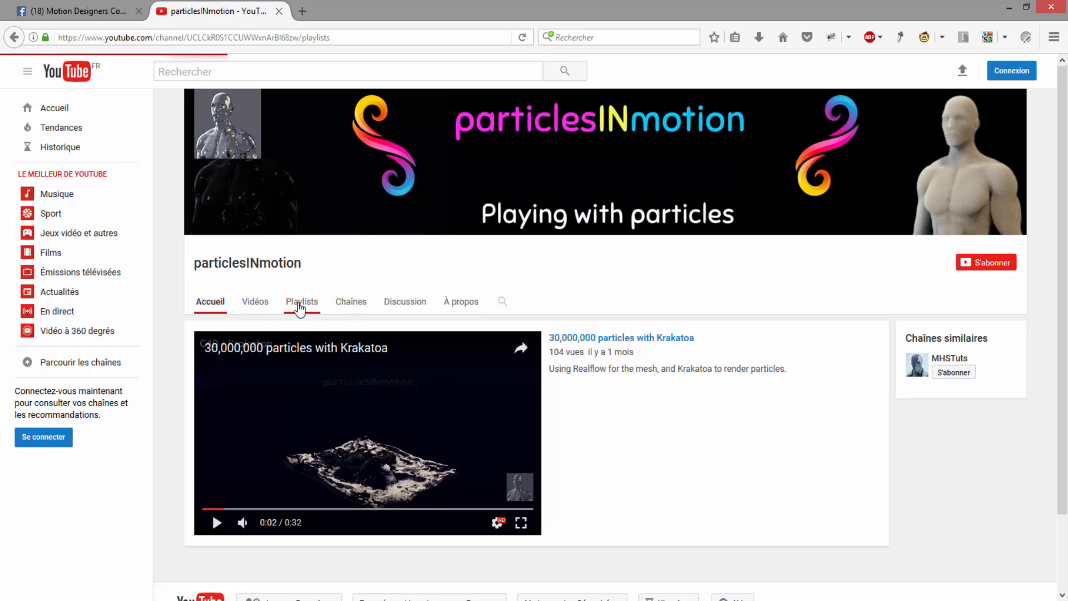
pyautogui.click(287, 205)
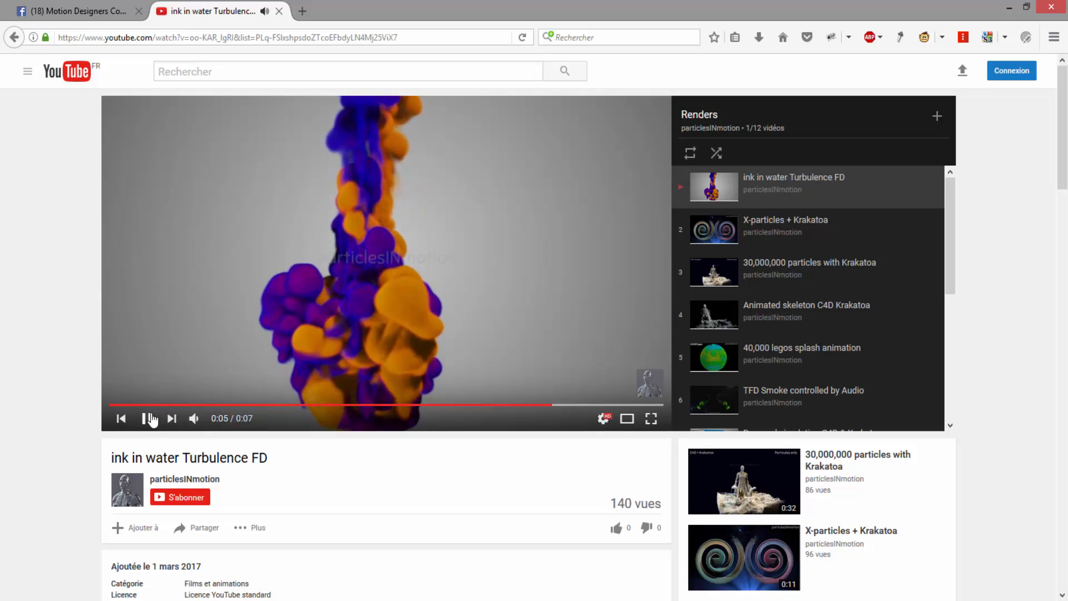
pyautogui.click(304, 277)
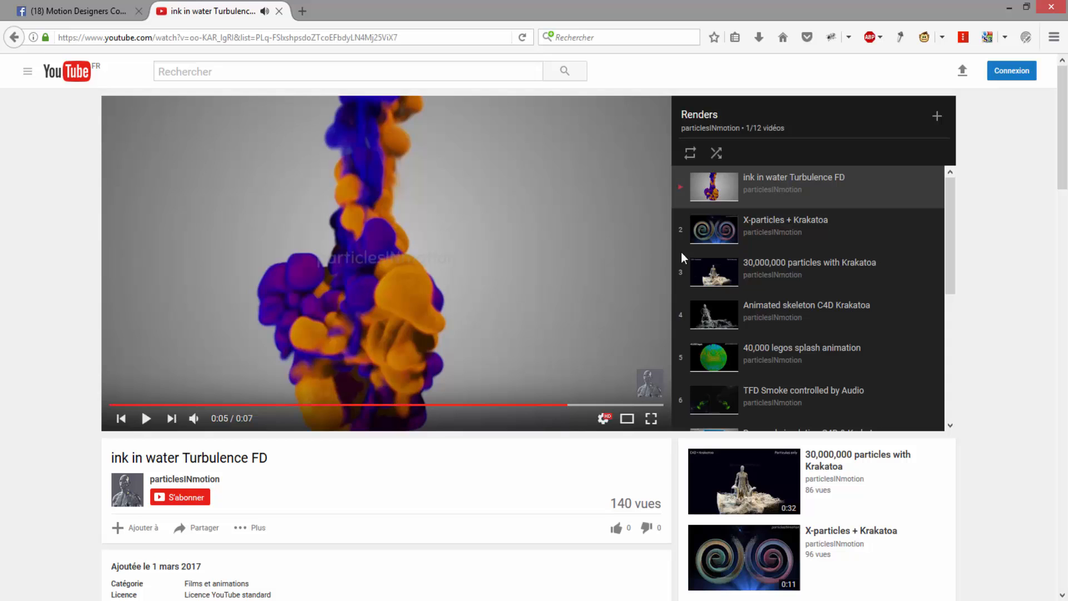
pyautogui.scroll(-5, 754, 318)
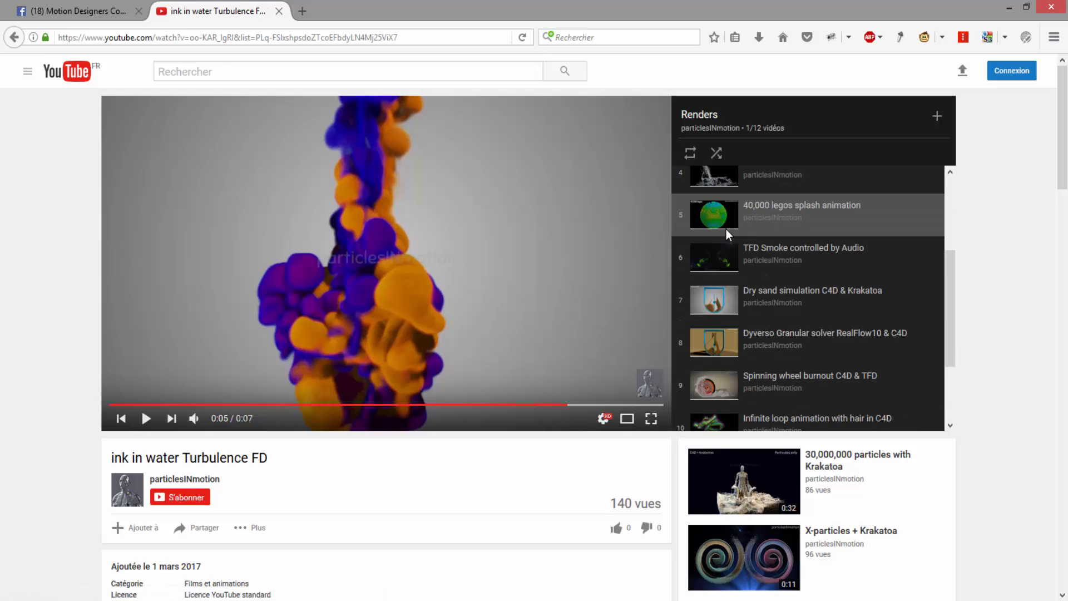
pyautogui.scroll(1, 726, 229)
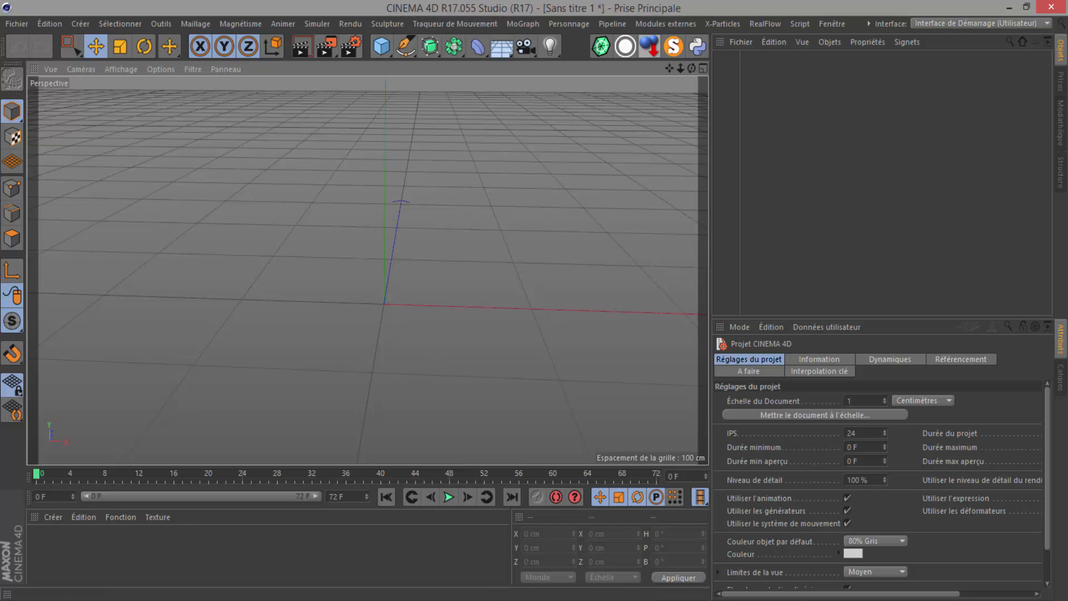
# Switch to Cinema 4D with the empty untitled project
pyautogui.click(674, 600)
pyautogui.click(674, 600)
pyautogui.click(674, 600)
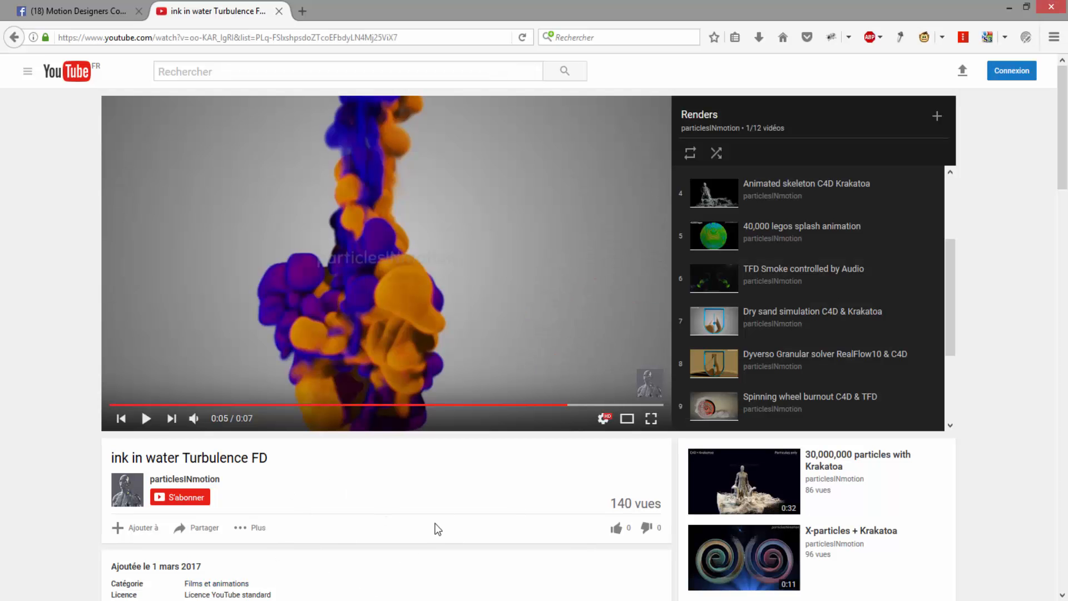
pyautogui.click(593, 600)
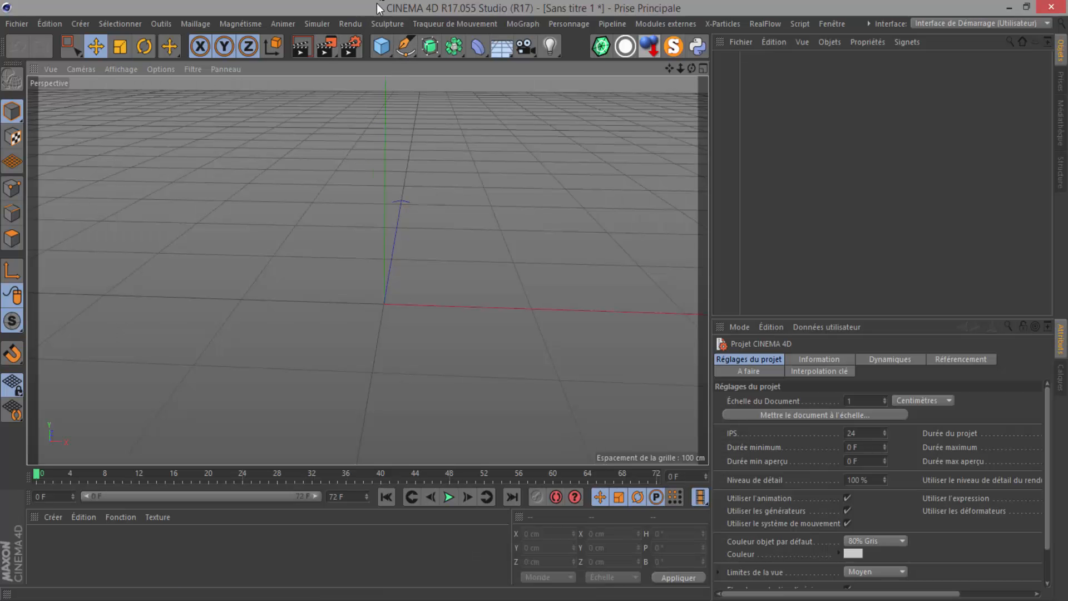
# In the render settings, set the output frame rate to 30 and turn off saving of the rendered image
pyautogui.click(349, 50)
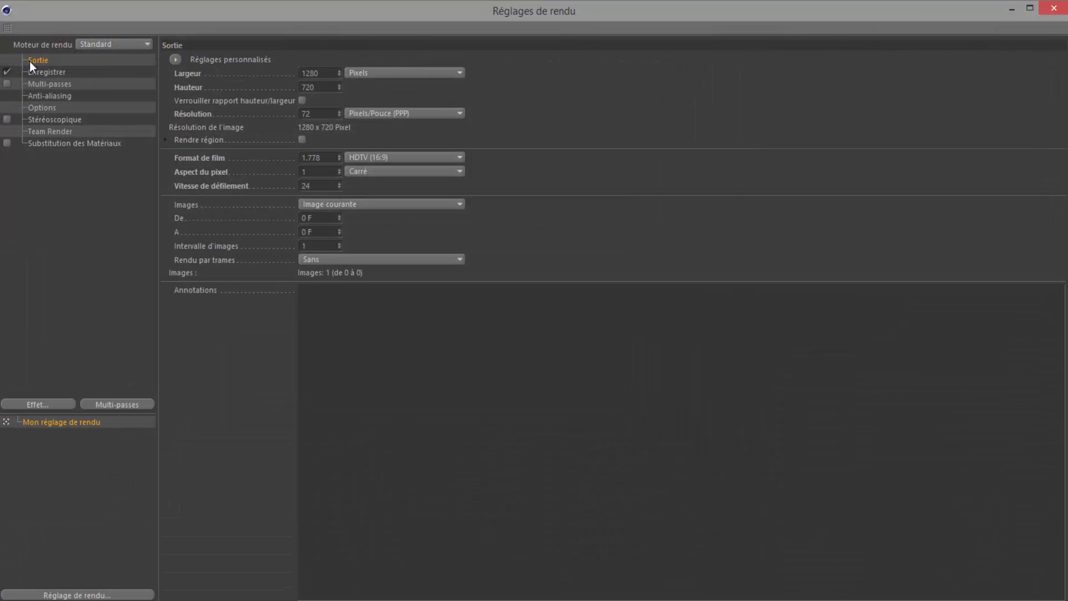
pyautogui.click(323, 74)
pyautogui.press('Tab')
pyautogui.click(311, 185)
pyautogui.write('30')
pyautogui.click(34, 74)
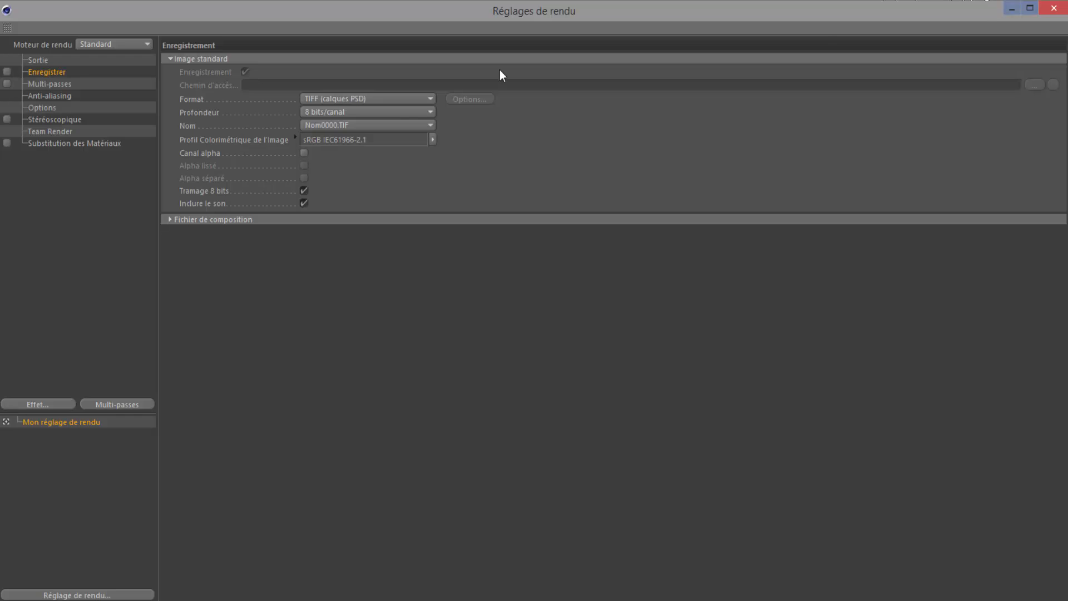
pyautogui.click(1053, 9)
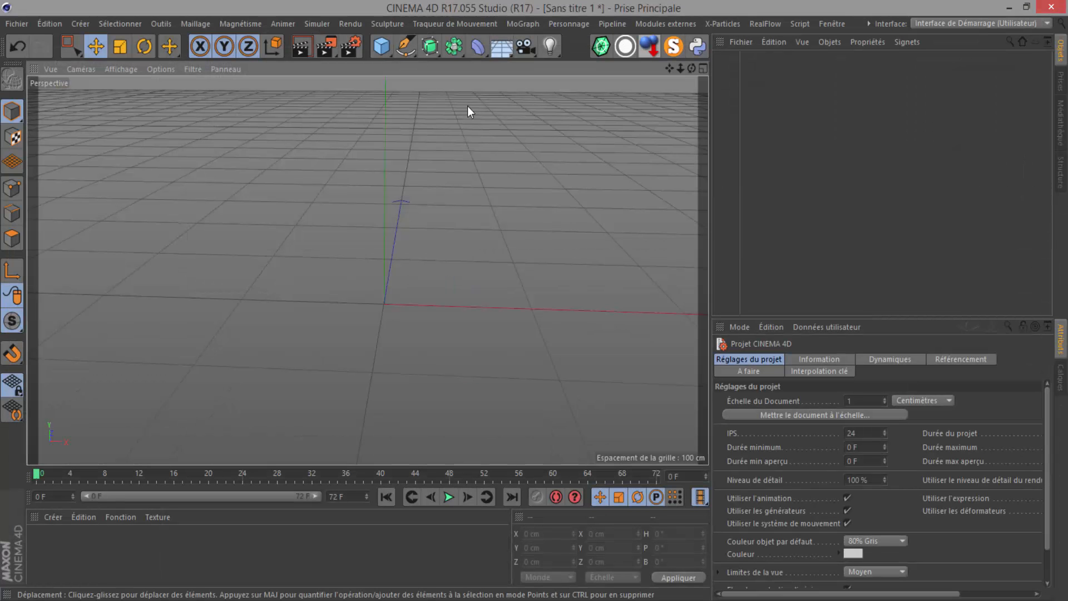
# Set the project's frame rate (IPS) to 30 in the project settings
pyautogui.click(739, 327)
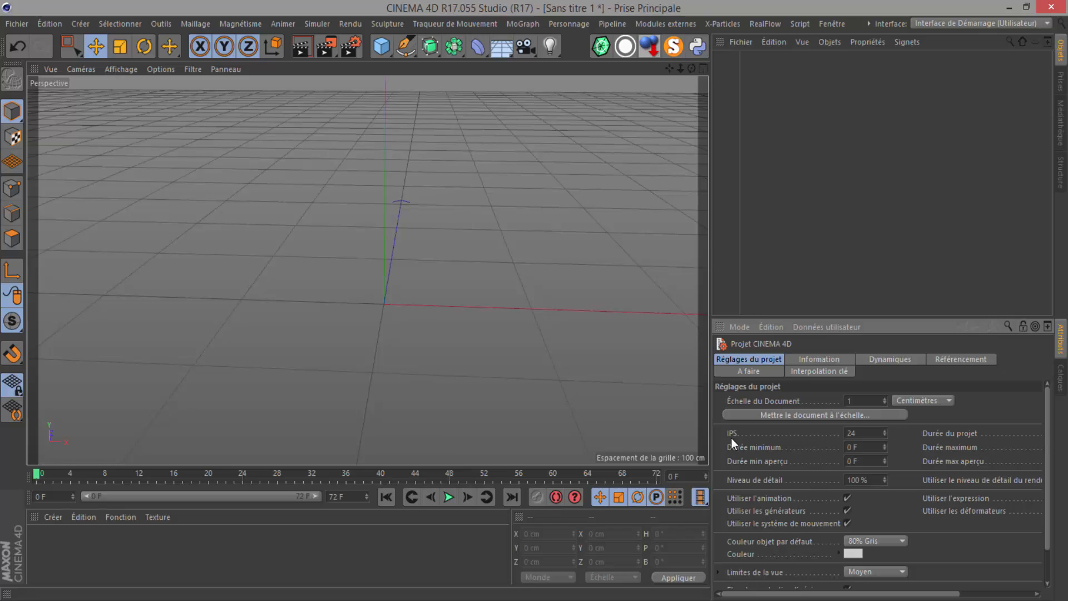
pyautogui.doubleClick(876, 432)
pyautogui.write('30')
pyautogui.press('Return')
# Set the animation's end to frame 360 and extend the preview range to cover all 360 frames
pyautogui.doubleClick(337, 497)
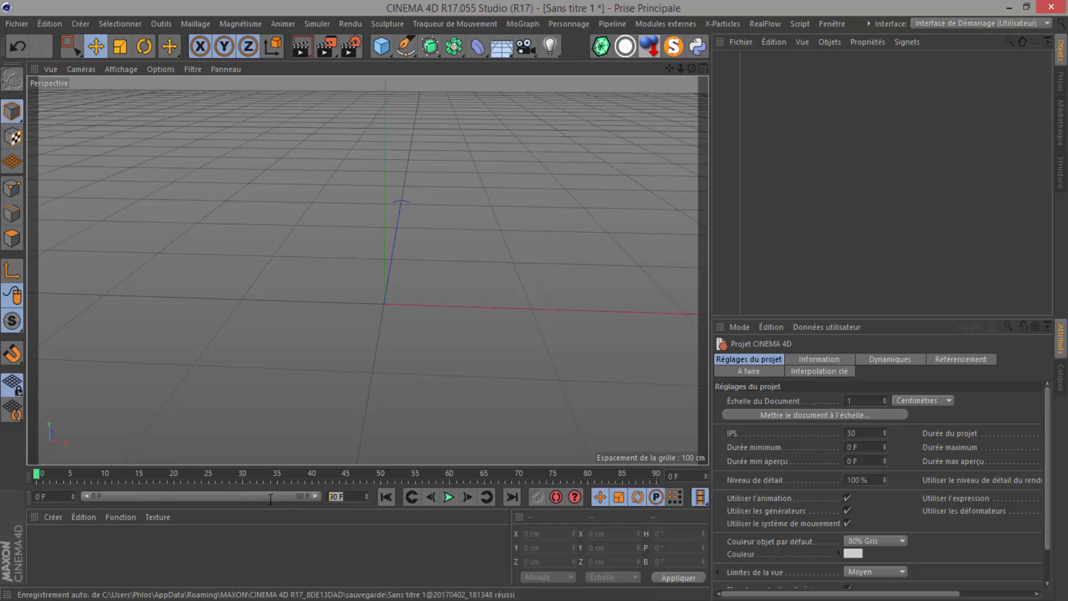
pyautogui.write('360')
pyautogui.press('Return')
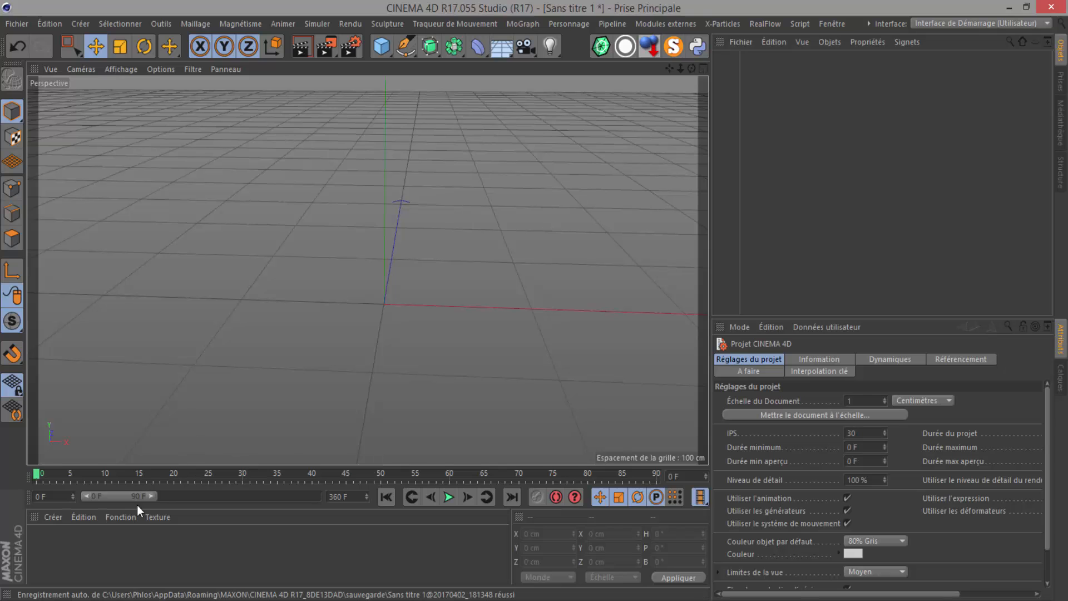
pyautogui.moveTo(155, 497); pyautogui.dragTo(342, 502)
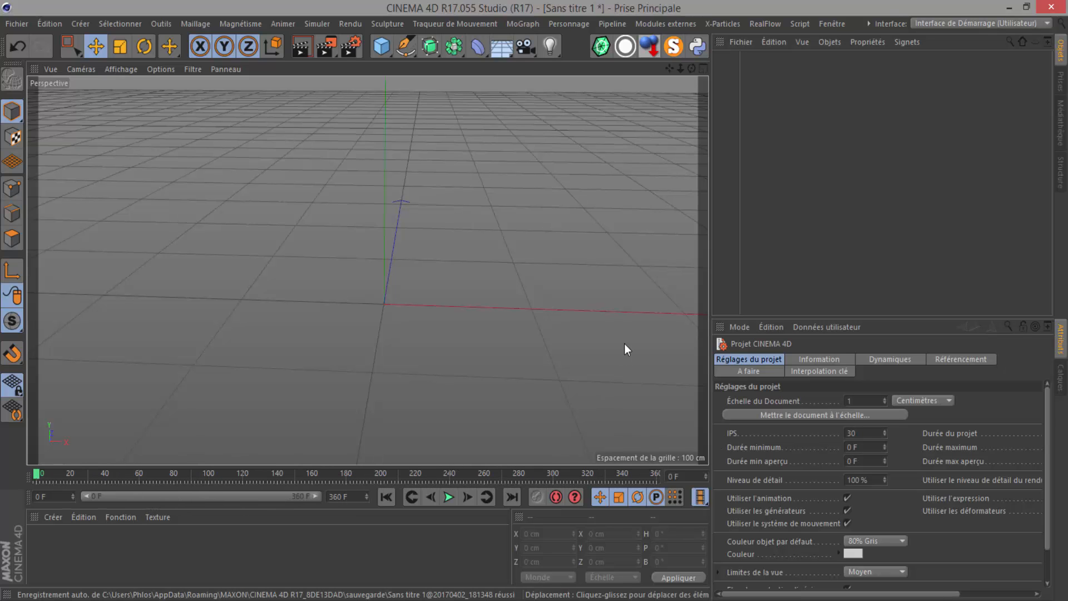
# Add an X-Particles Emitter to the scene and play the animation to about frame 102 to preview the particles
pyautogui.click(718, 25)
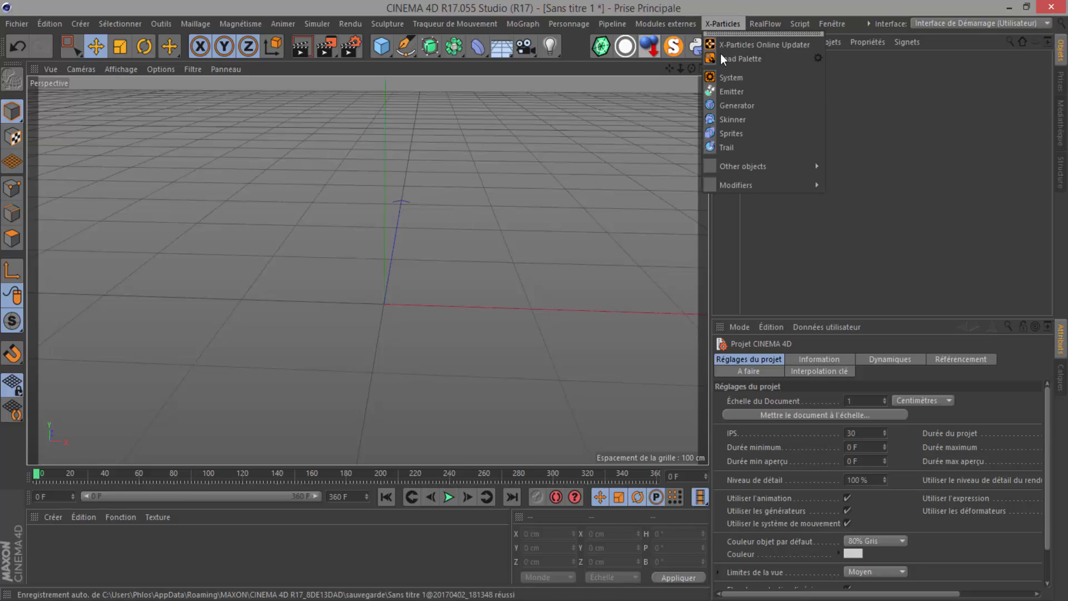
pyautogui.click(724, 92)
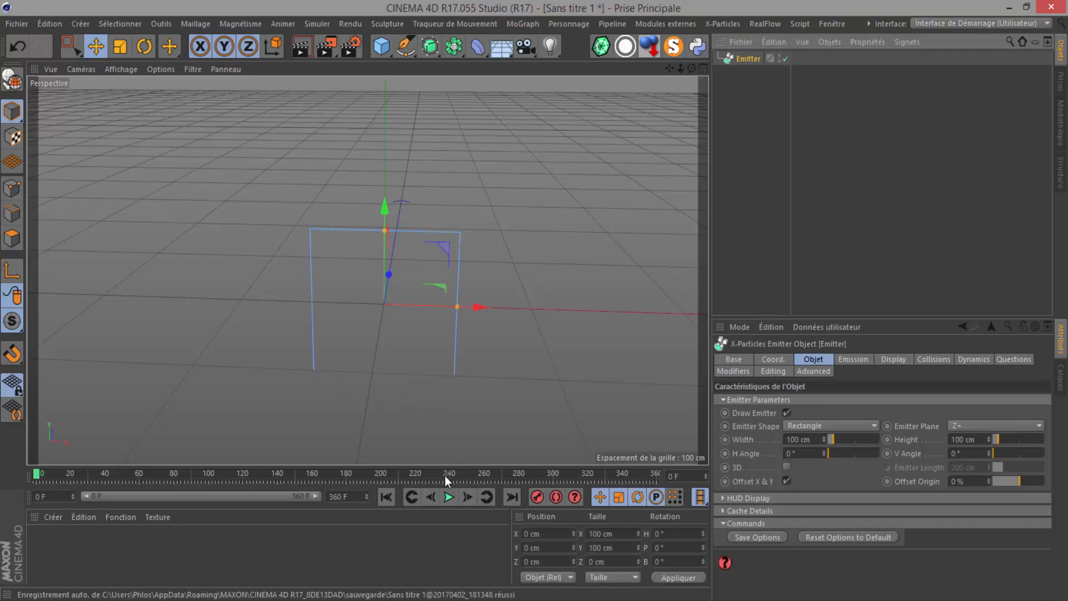
pyautogui.click(448, 497)
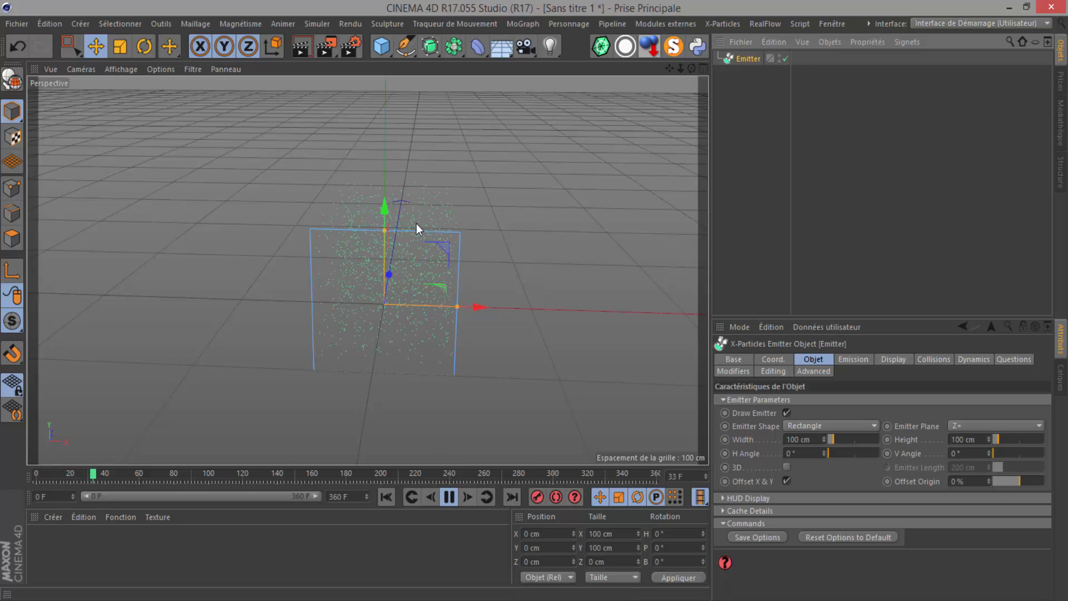
pyautogui.click(448, 496)
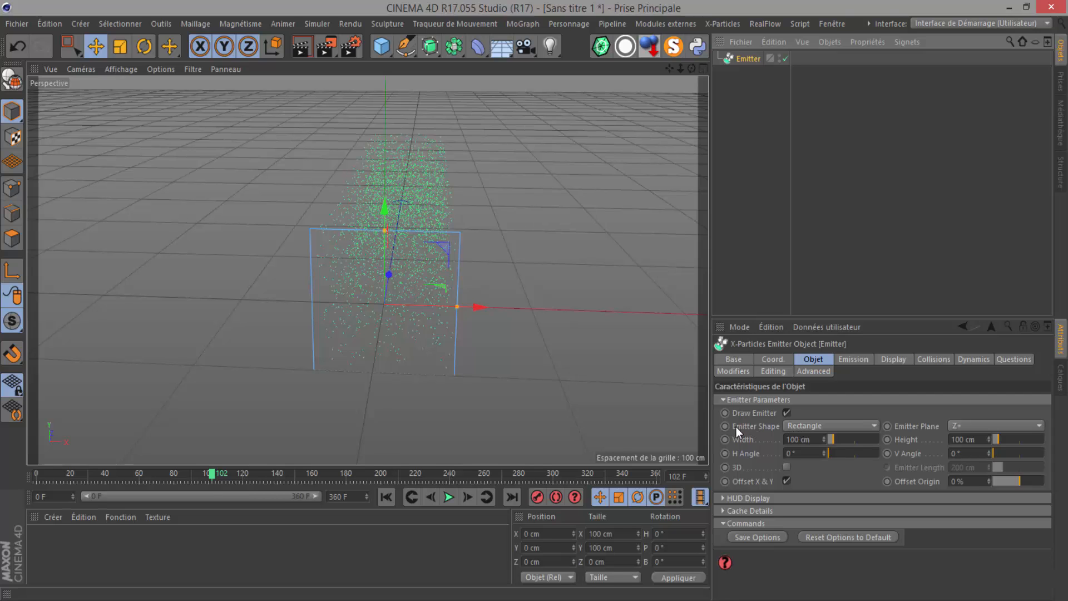
# Change the emitter's shape to Sphere and show its HUD in the viewport with an X position of 47%
pyautogui.click(810, 425)
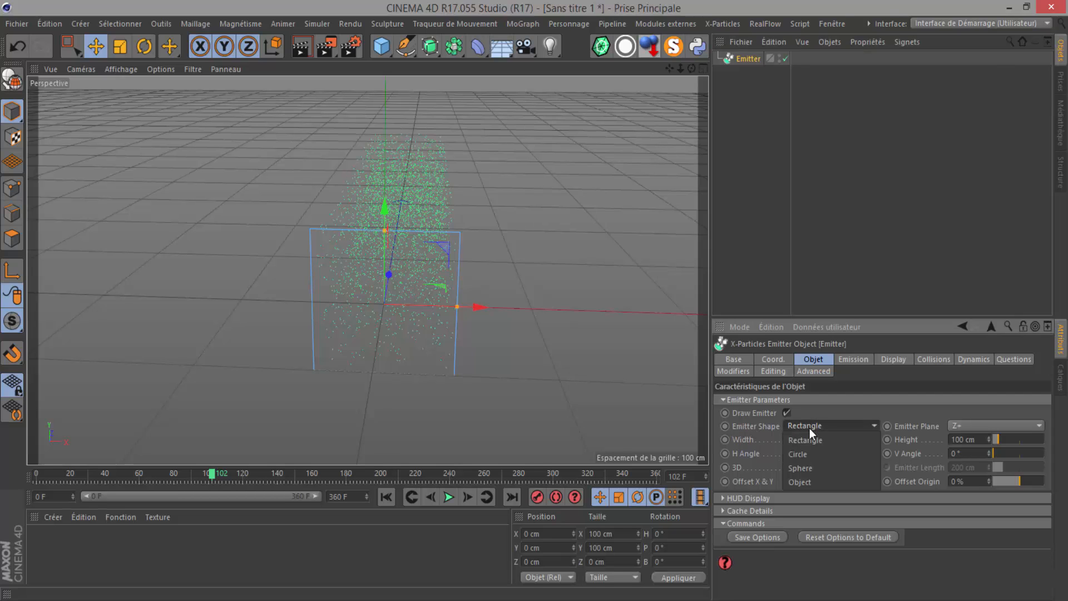
pyautogui.click(801, 468)
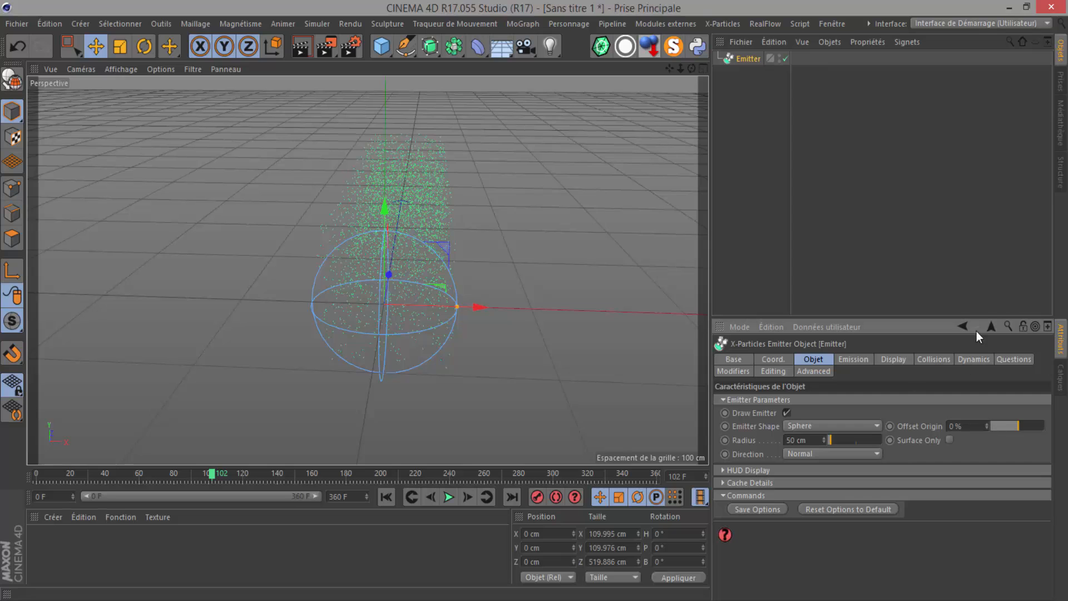
pyautogui.click(722, 470)
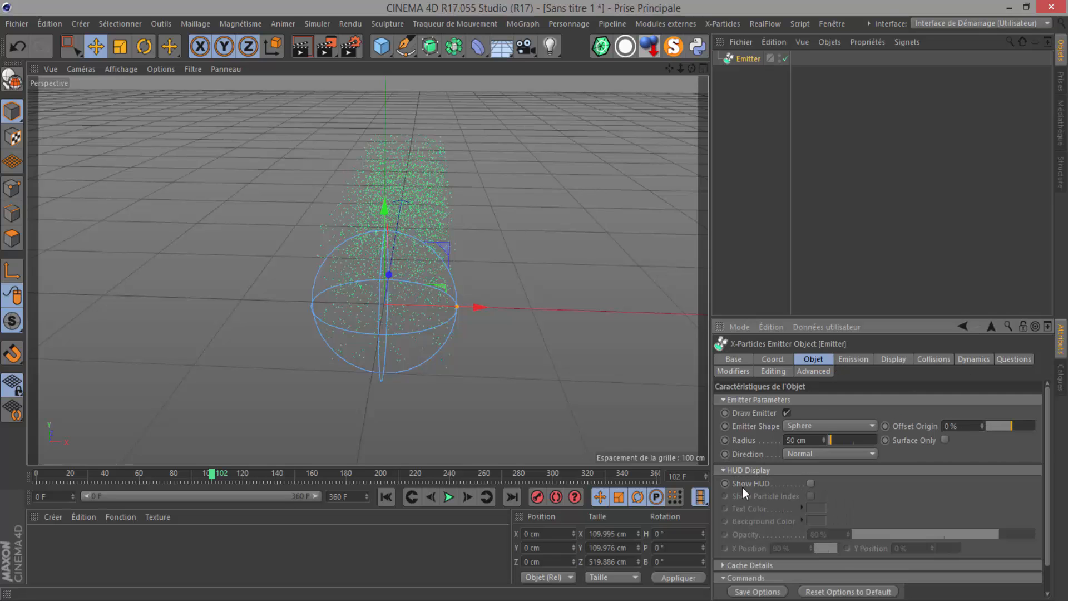
pyautogui.click(811, 482)
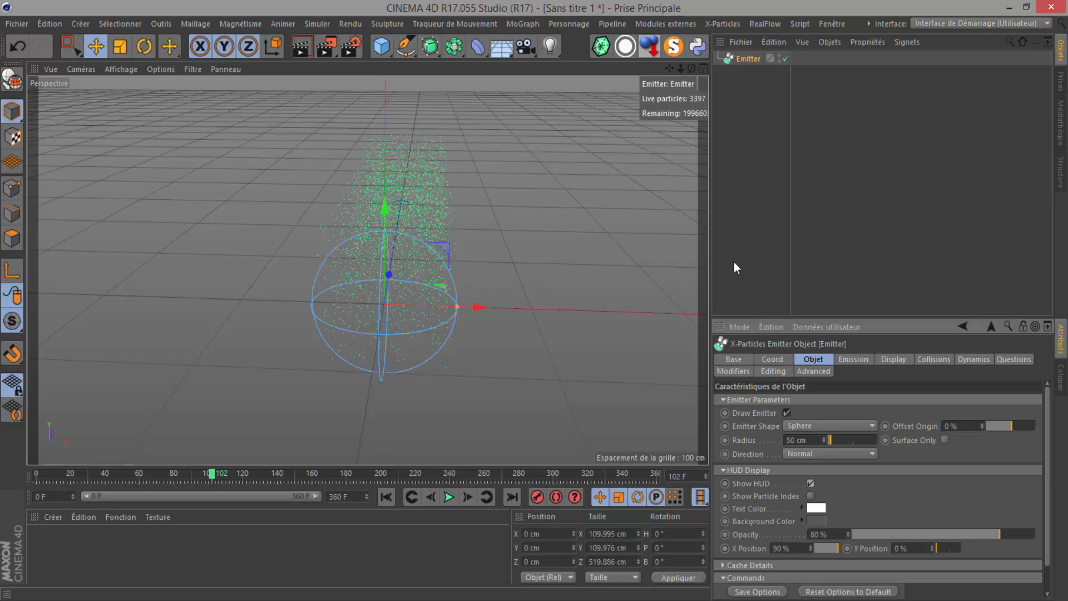
pyautogui.moveTo(837, 547); pyautogui.dragTo(826, 550)
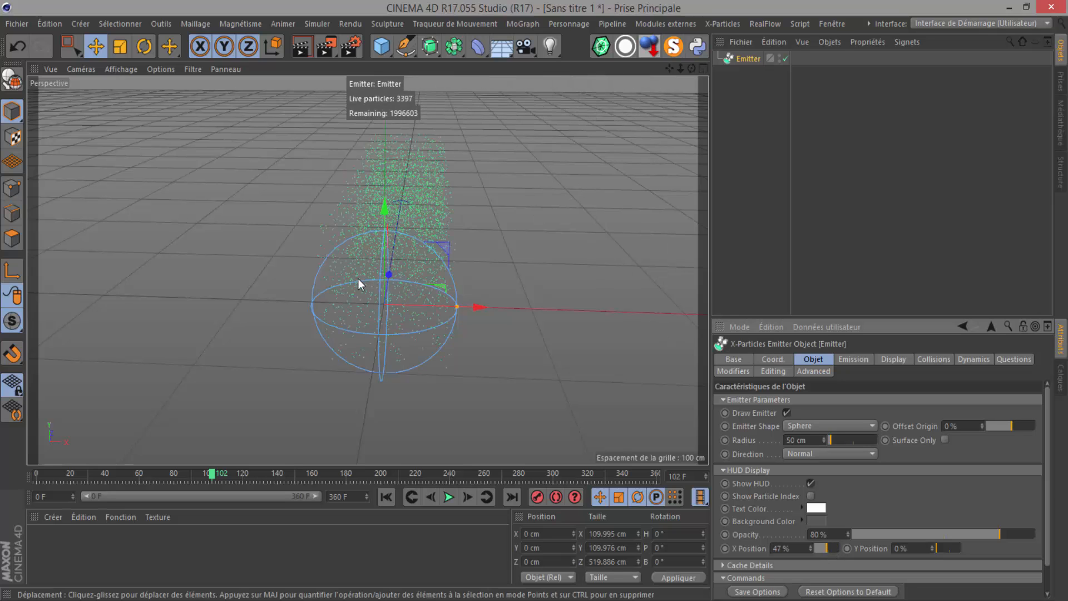
# Set the Emitter's Editor Display to Ticks and play the animation from the start to about frame 139
pyautogui.click(891, 359)
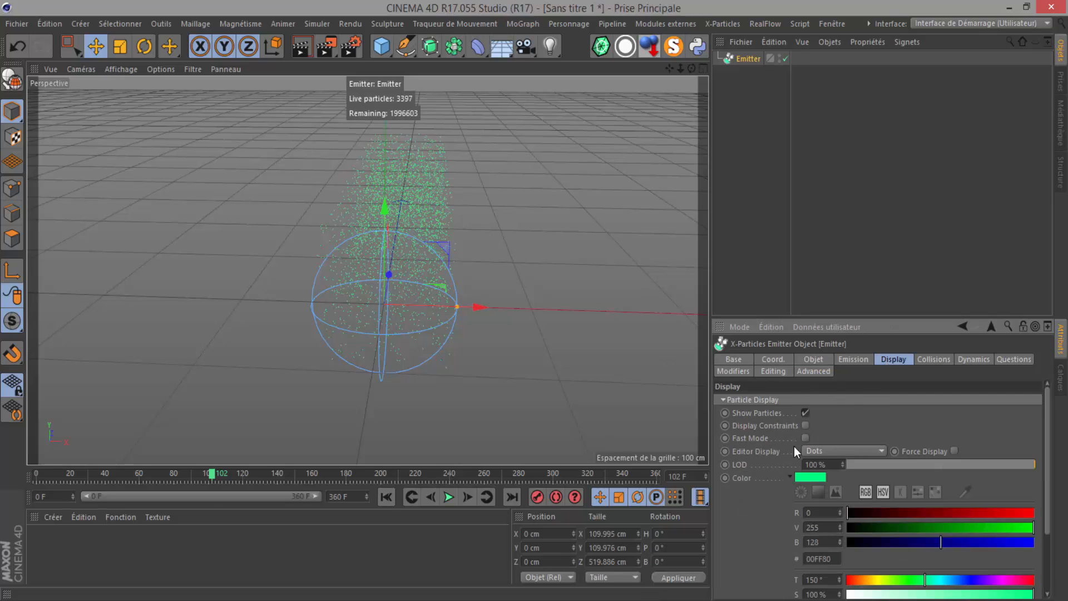
pyautogui.click(810, 450)
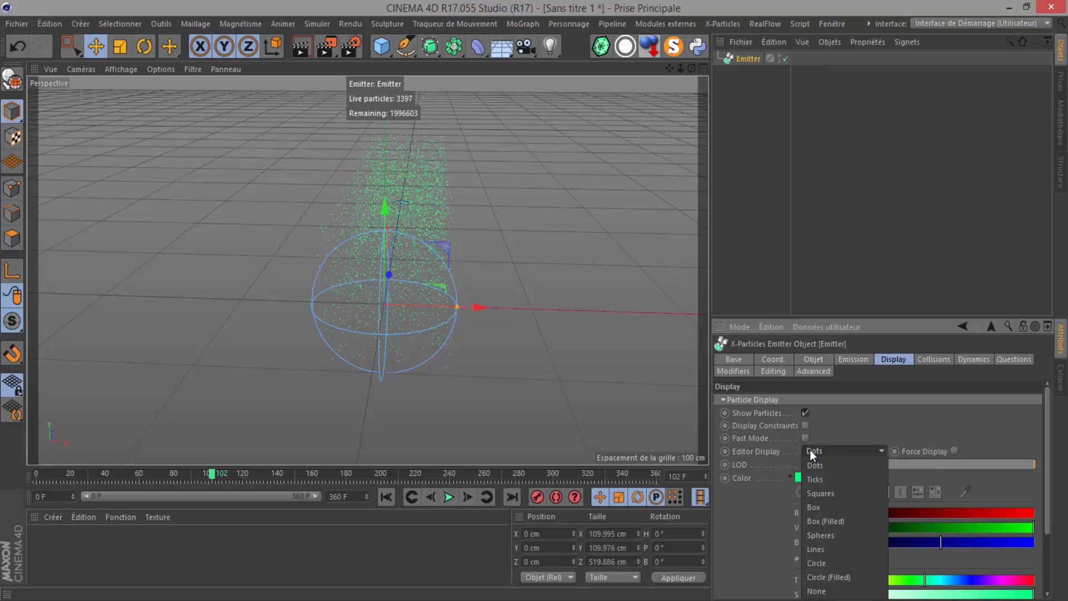
pyautogui.click(806, 482)
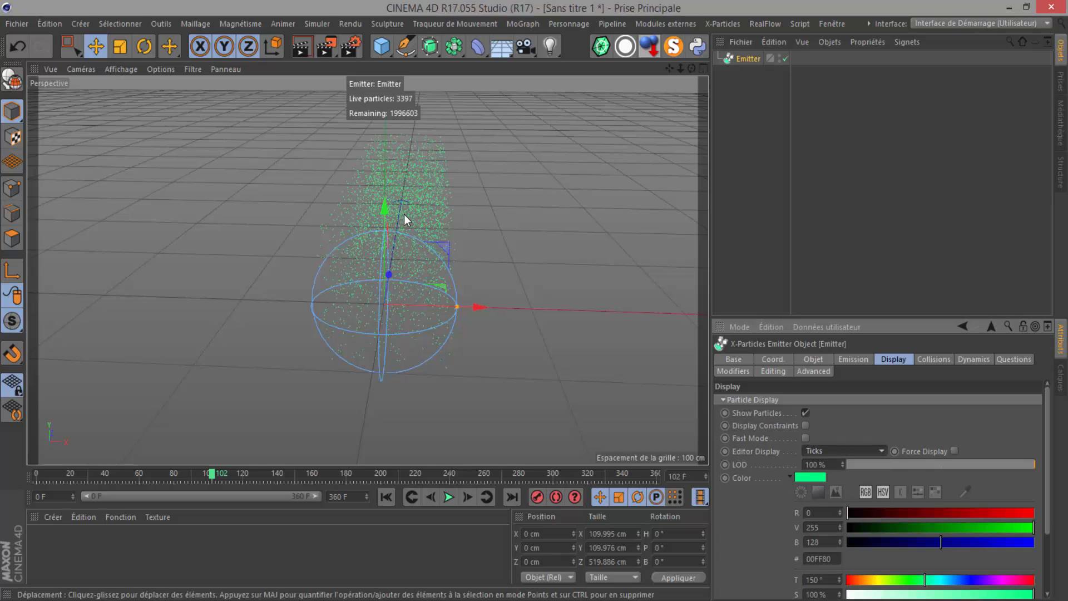
pyautogui.click(386, 496)
pyautogui.click(446, 497)
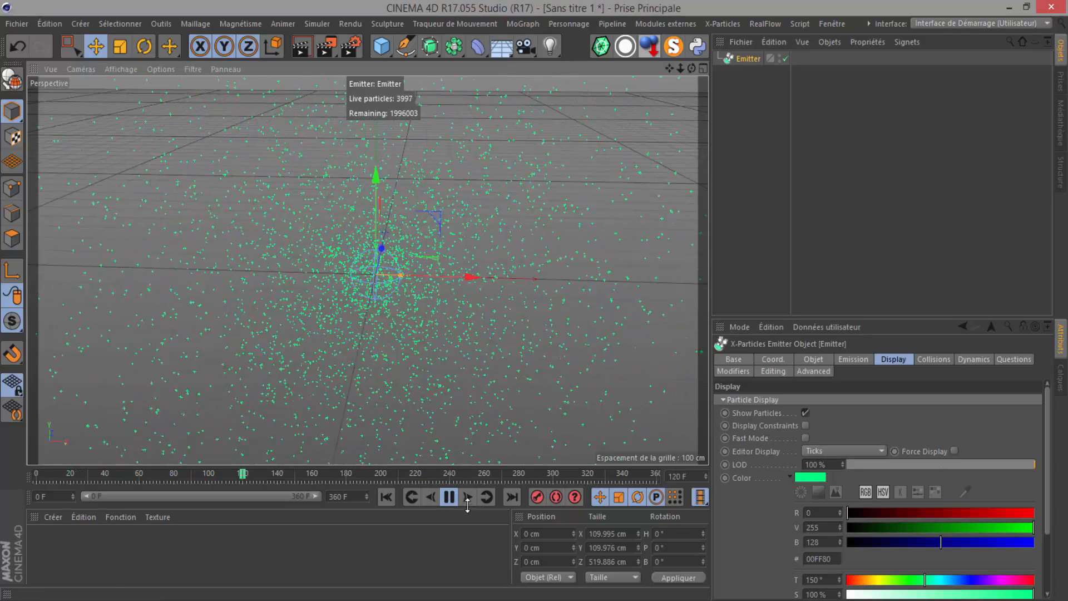
pyautogui.click(449, 497)
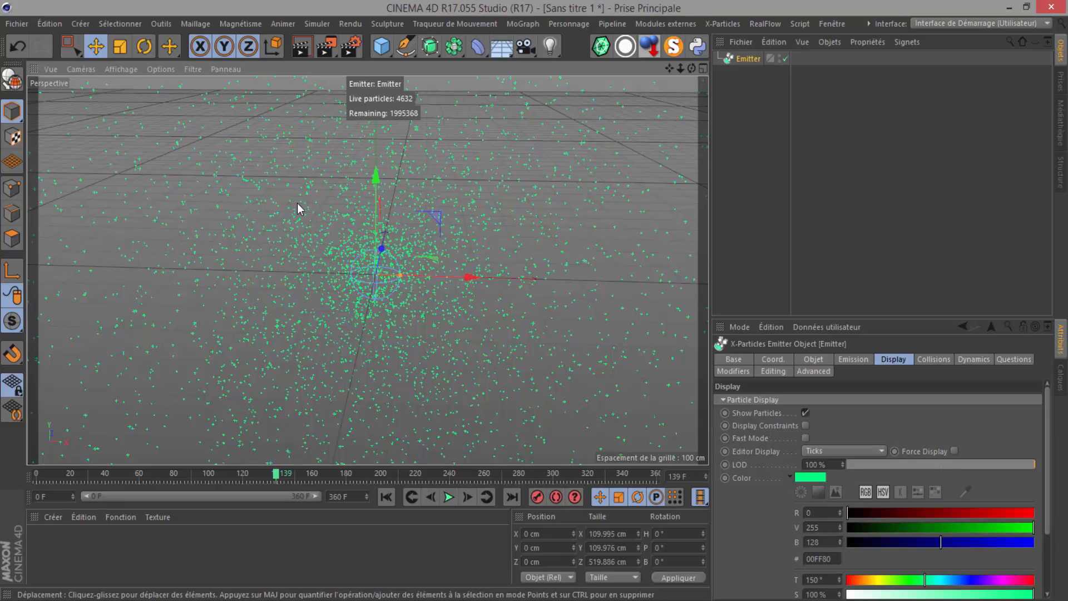
# Add a Sphere primitive to the scene and set its radius to 200 cm
pyautogui.click(377, 53)
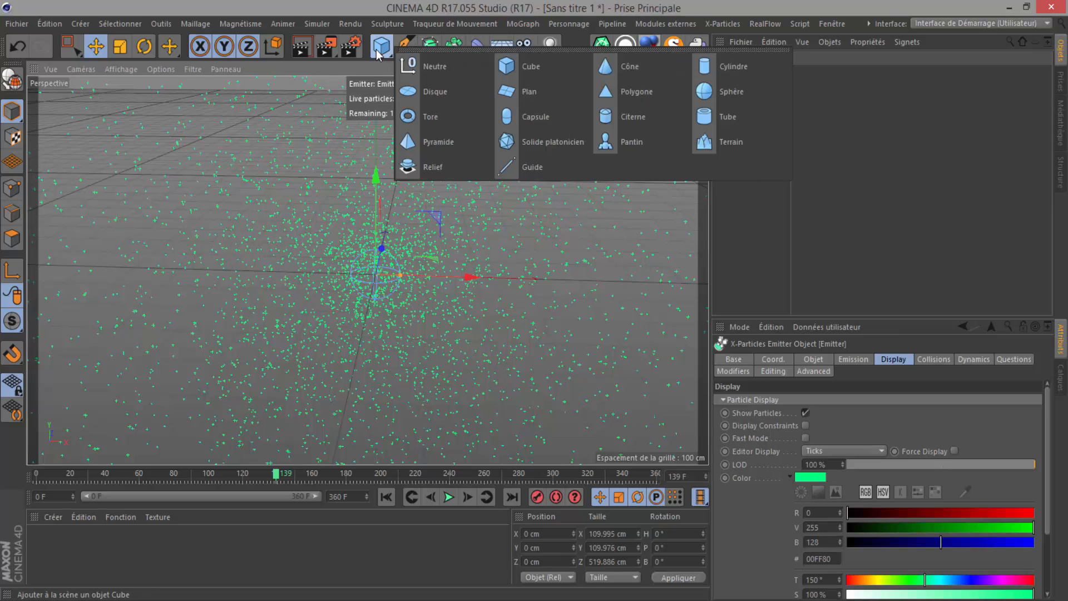
pyautogui.click(708, 94)
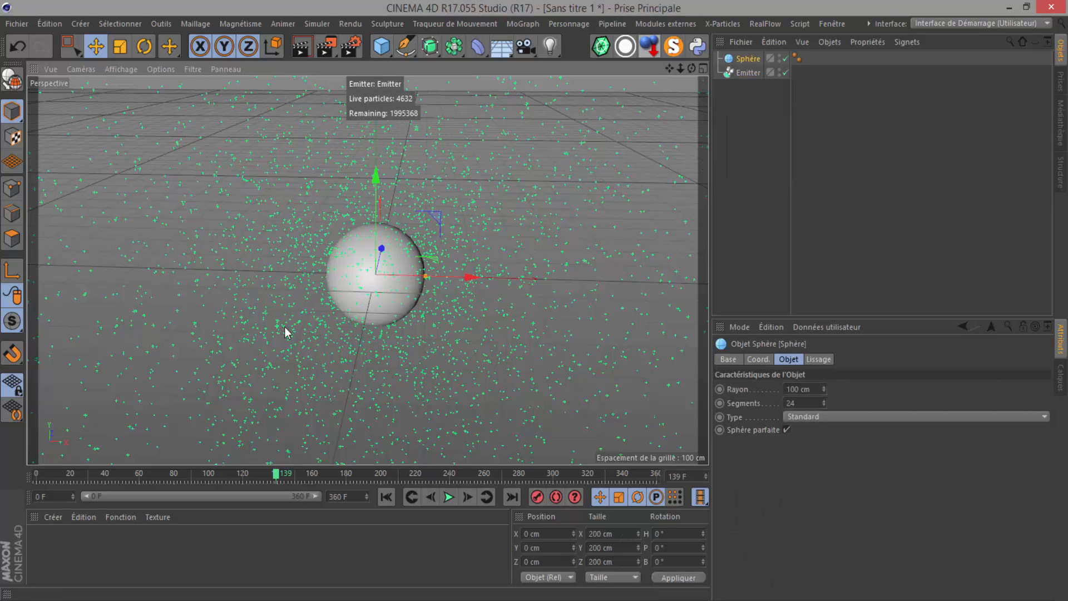
pyautogui.doubleClick(812, 389)
pyautogui.write('200')
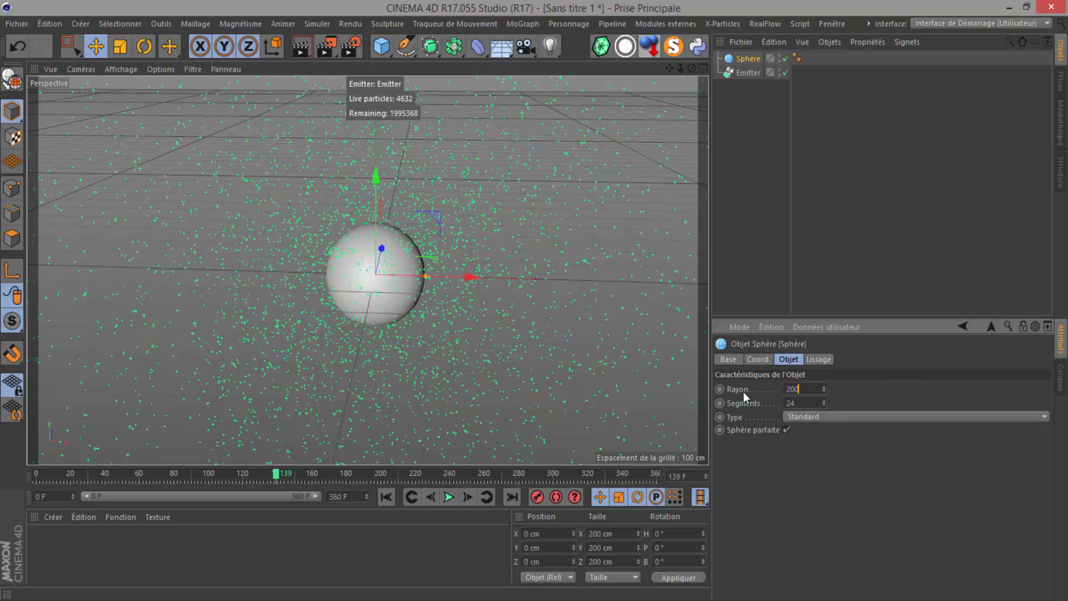
pyautogui.press('Return')
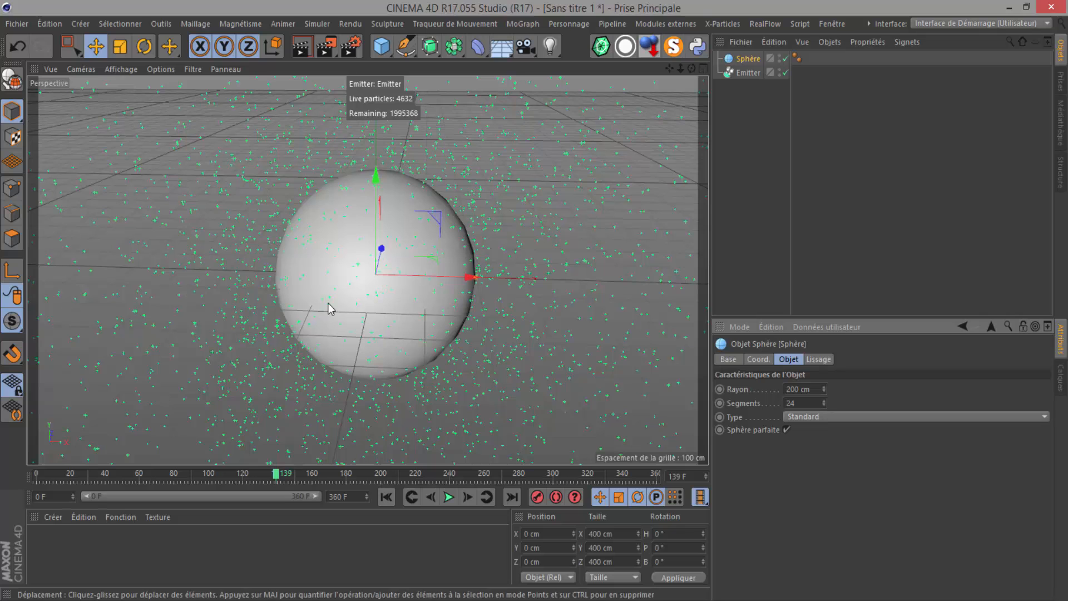
# Play the simulation from the start to about frame 68 to see how the particles interact with the sphere
pyautogui.click(386, 497)
pyautogui.click(448, 497)
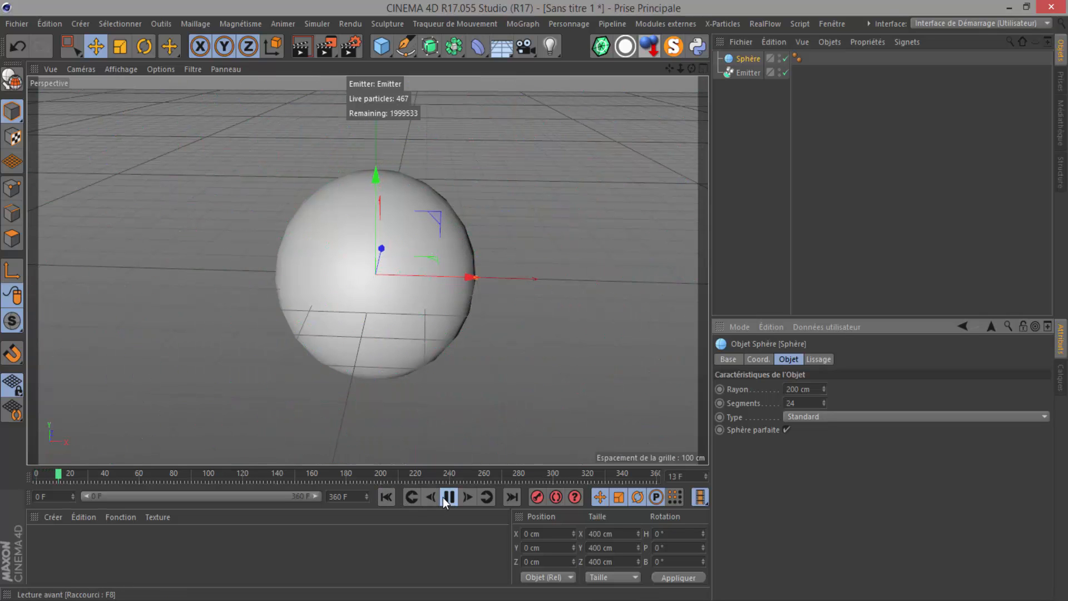
pyautogui.click(448, 497)
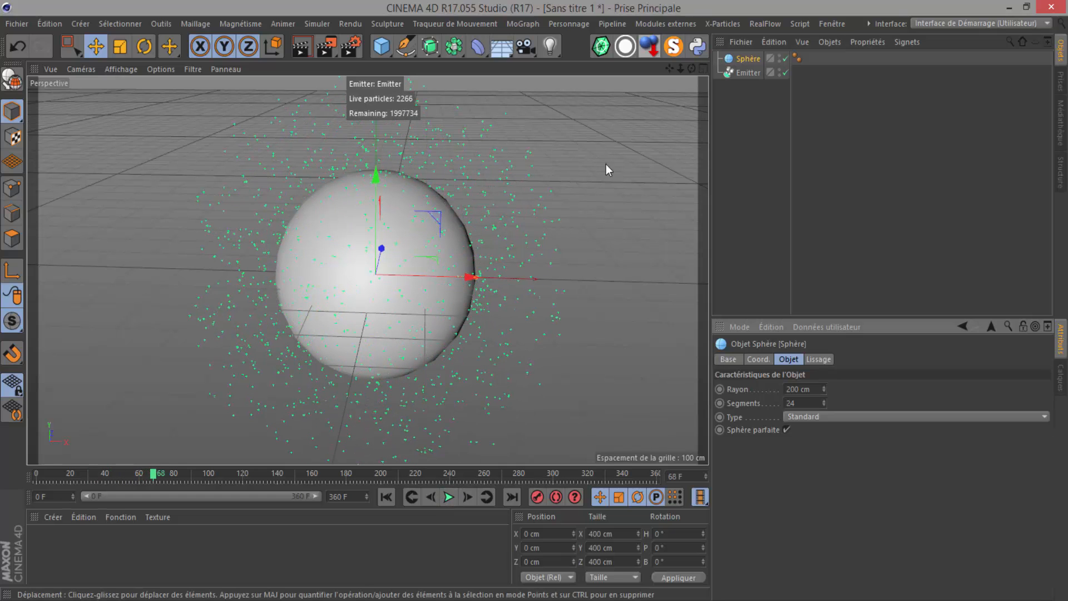
# Add an X-Particles Collider tag to the sphere and play the animation from the start to about frame 120
pyautogui.rightClick(746, 65)
pyautogui.moveTo(794, 243)
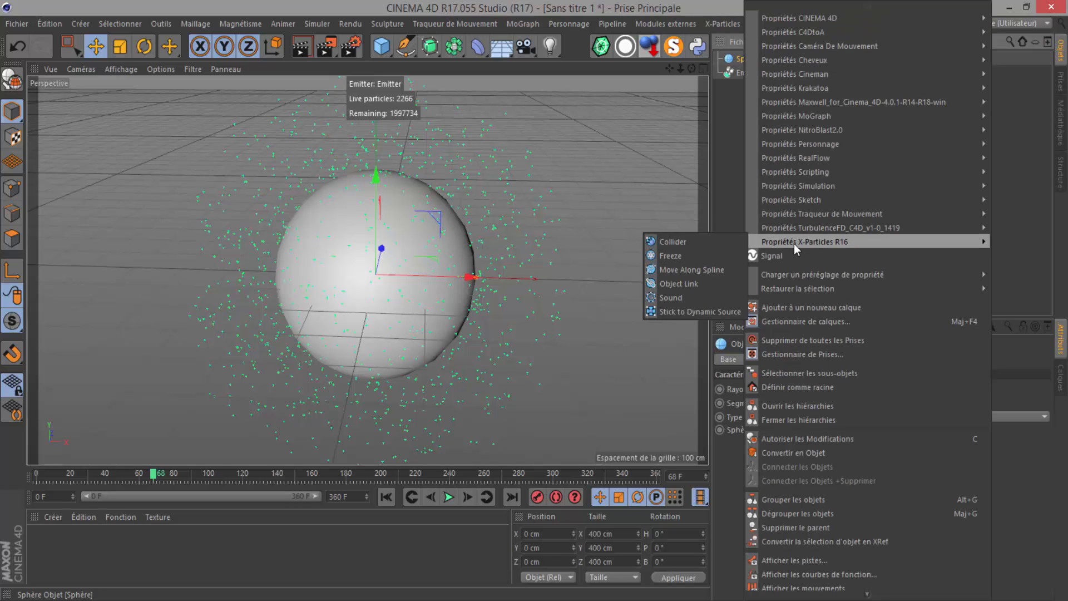
pyautogui.click(670, 243)
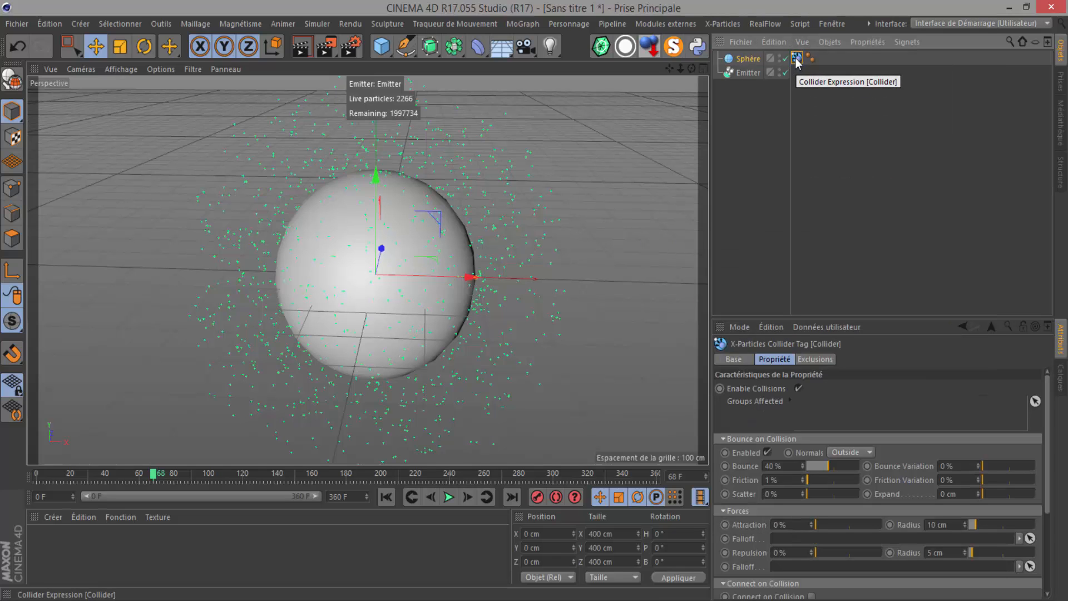
pyautogui.click(387, 496)
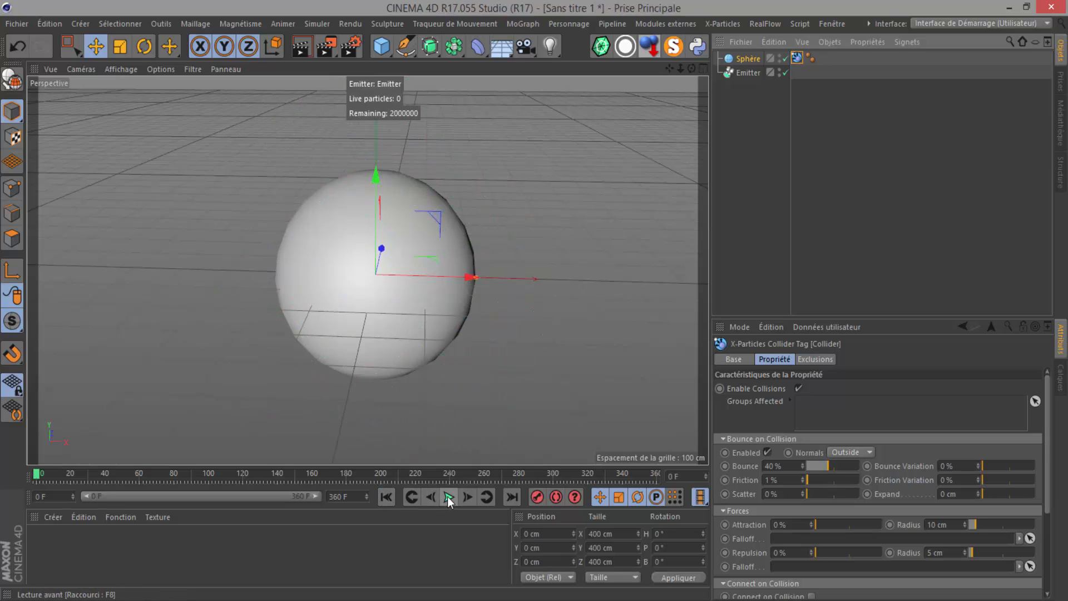
pyautogui.click(448, 498)
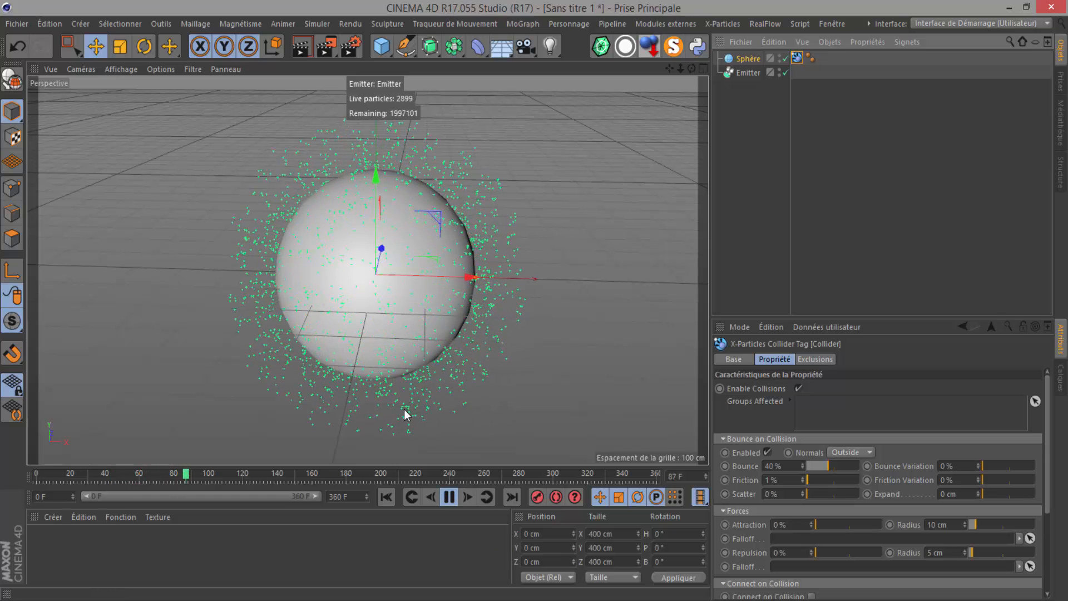
pyautogui.click(449, 497)
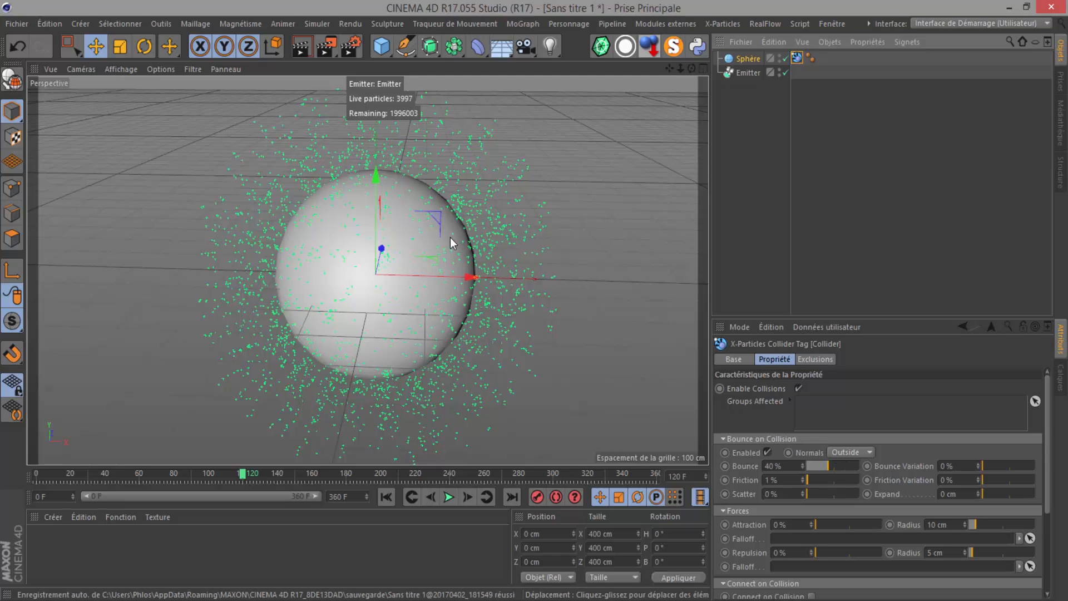
# Set the Collider tag's bounce Normals to Inside and rewind the animation to frame 0
pyautogui.click(833, 451)
pyautogui.click(836, 484)
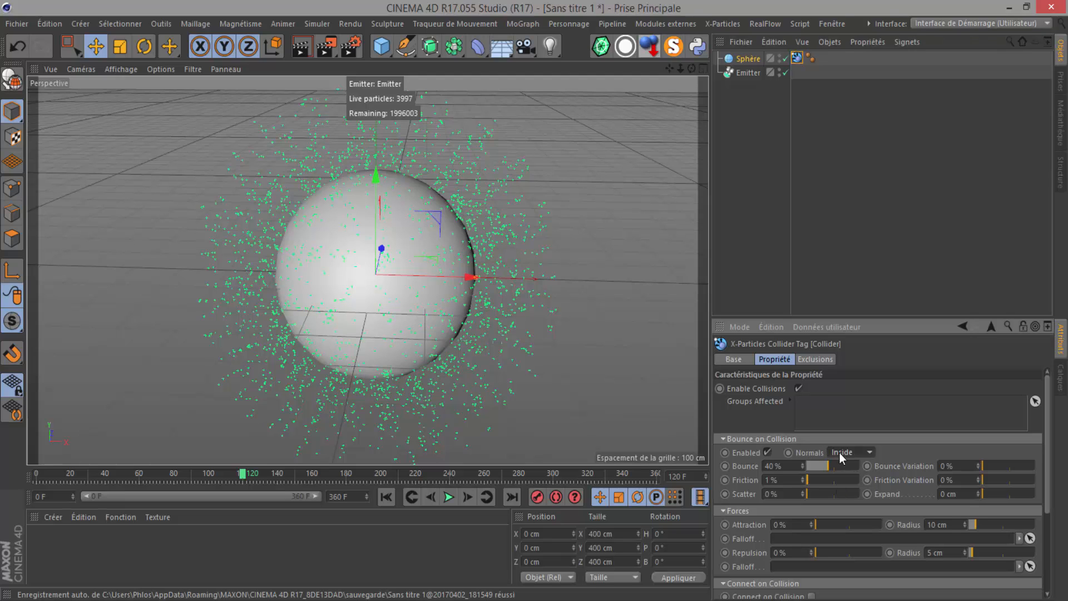
pyautogui.click(386, 497)
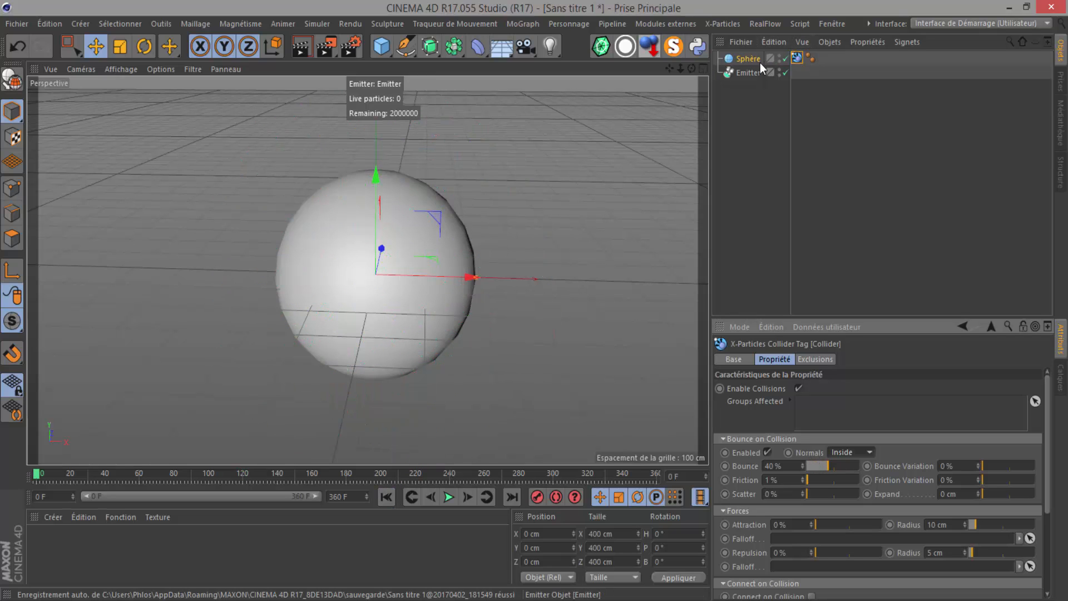
# Hide the sphere and play the animation to about frame 230 to check the particle containment
pyautogui.click(779, 56)
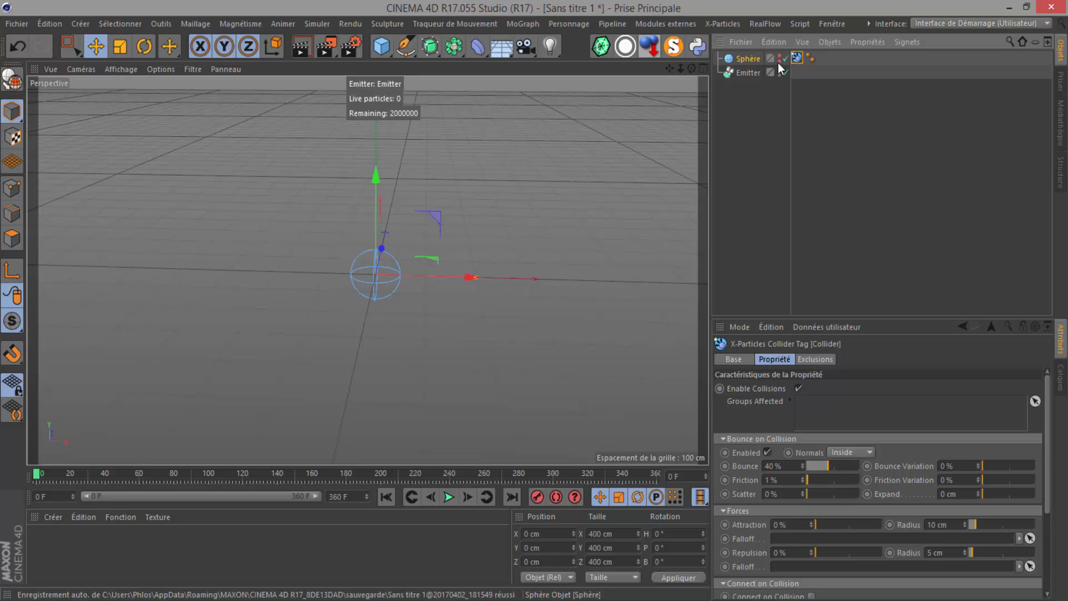
pyautogui.click(448, 497)
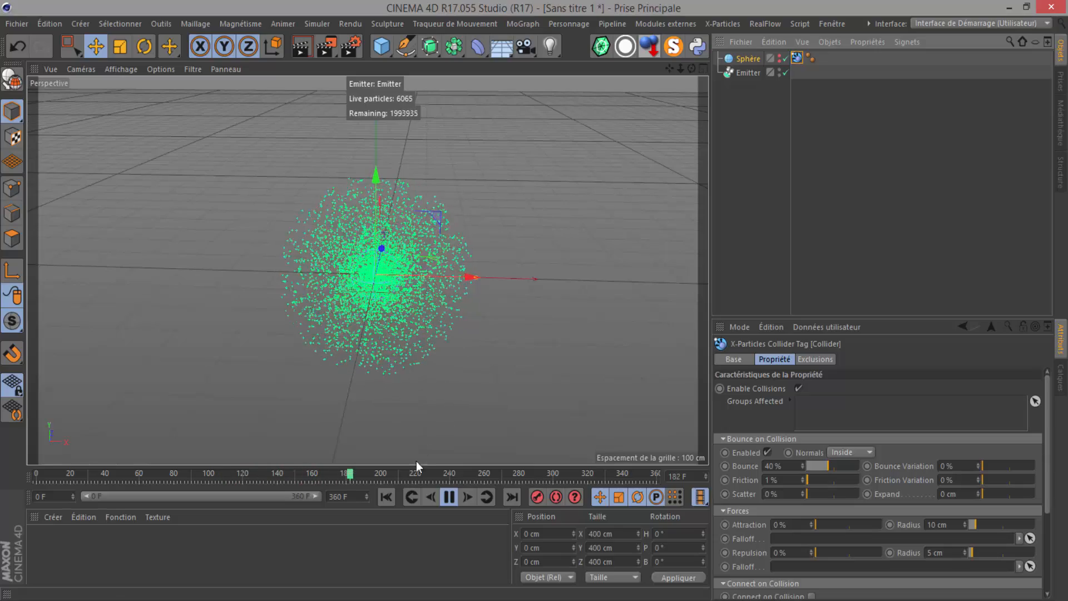
pyautogui.click(450, 498)
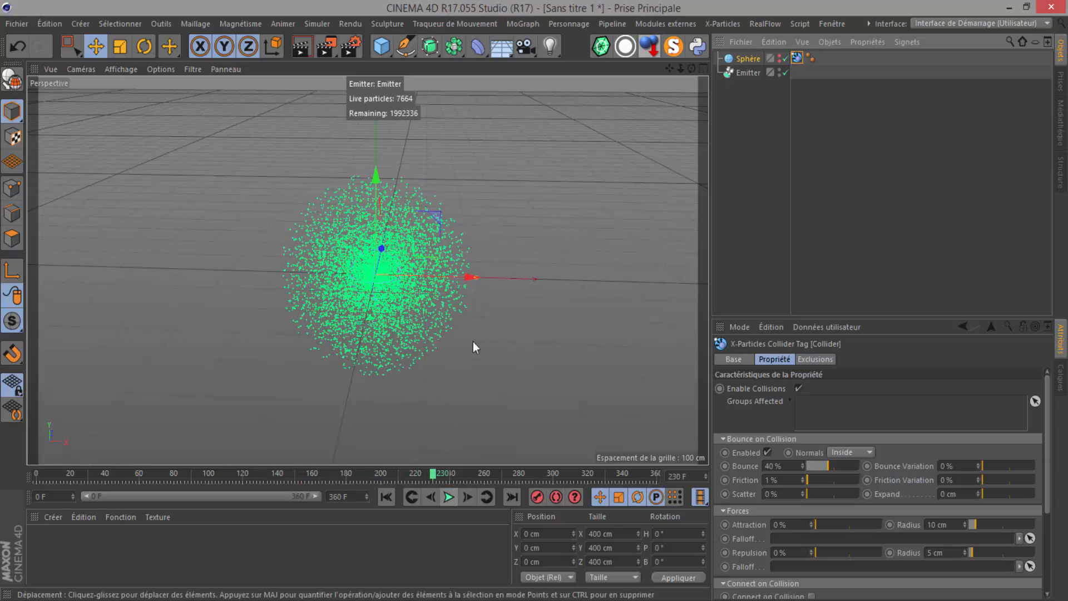
# Turn off Emit all Frames in the Emitter's emission settings and set End Emit to frame 50
pyautogui.click(745, 72)
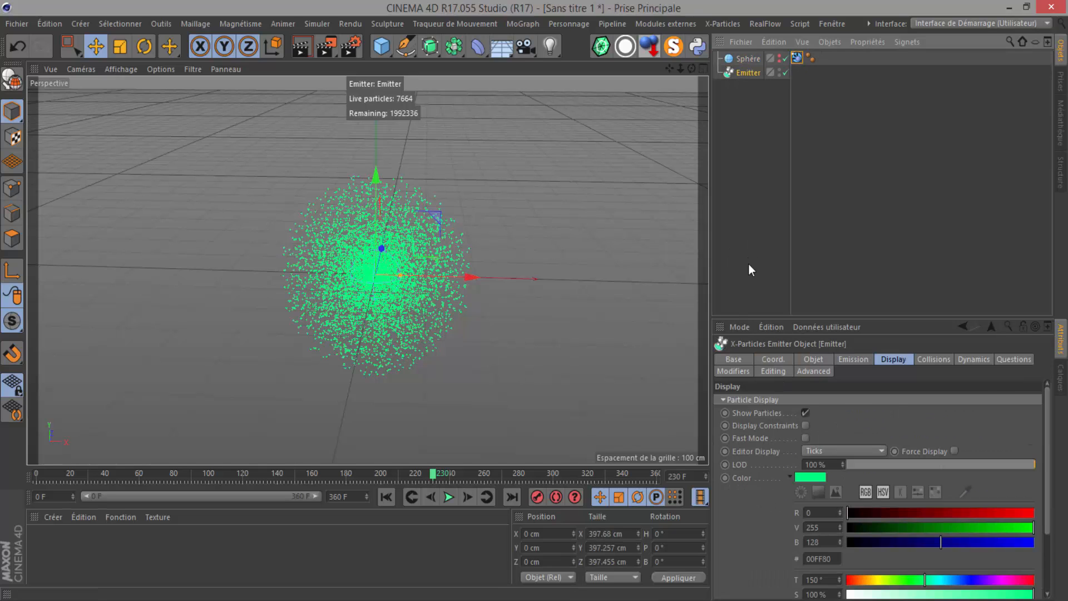
pyautogui.click(850, 359)
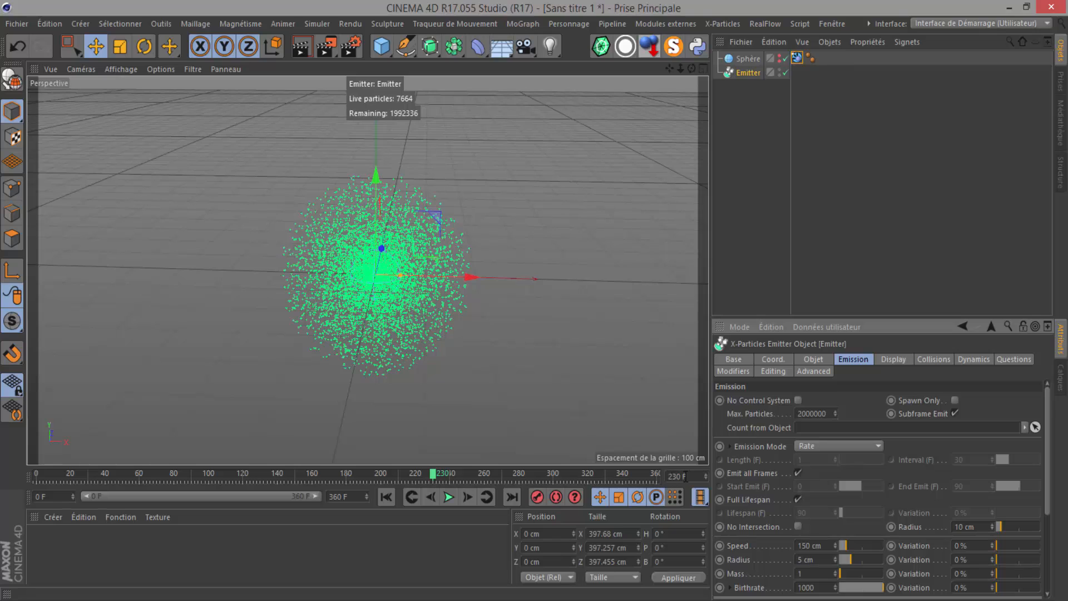
pyautogui.click(798, 474)
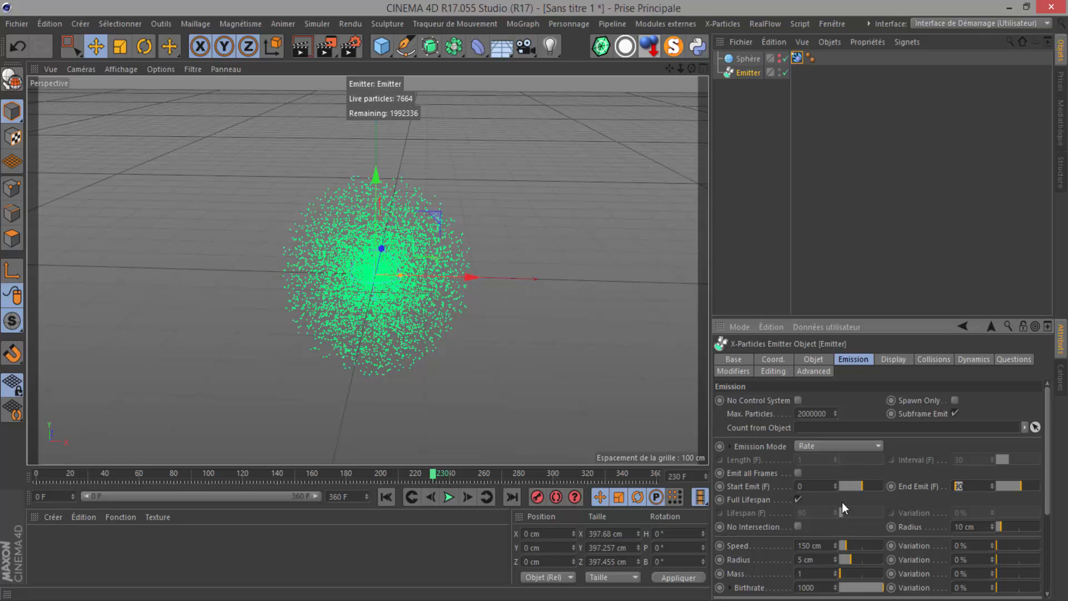
pyautogui.write('50')
pyautogui.press('Return')
# Check the shortened emission at frame 60, and replay the animation from the start to about frame 259
pyautogui.moveTo(433, 479); pyautogui.dragTo(138, 508)
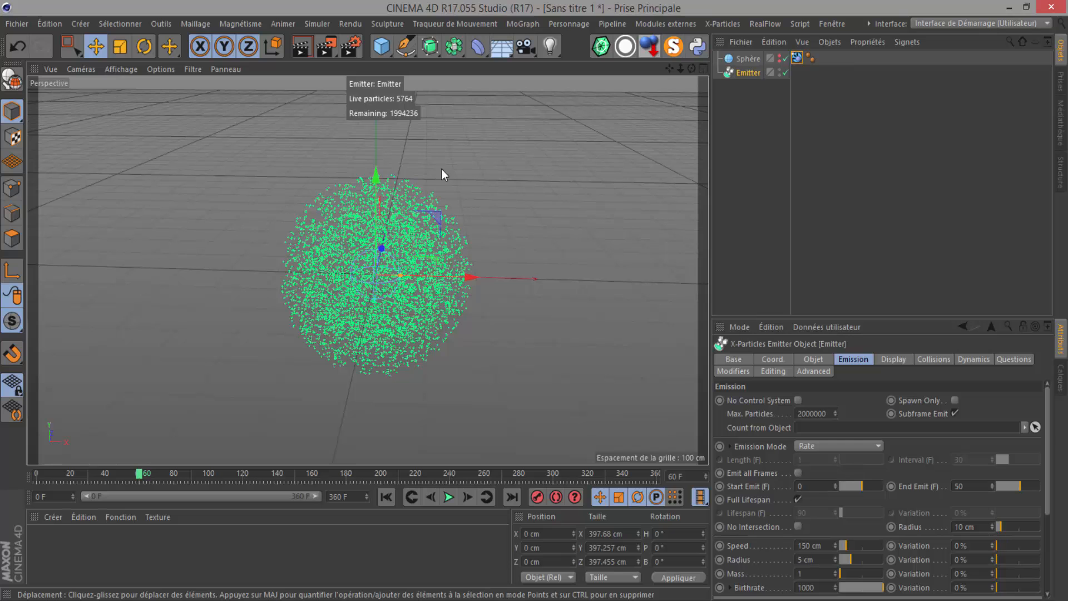
pyautogui.click(386, 497)
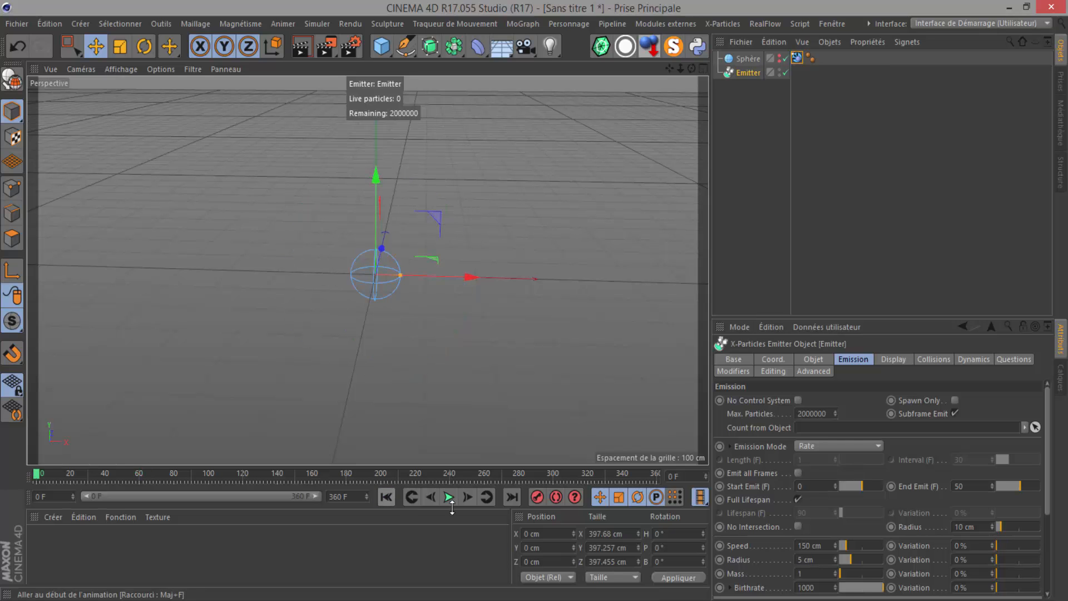
pyautogui.click(448, 496)
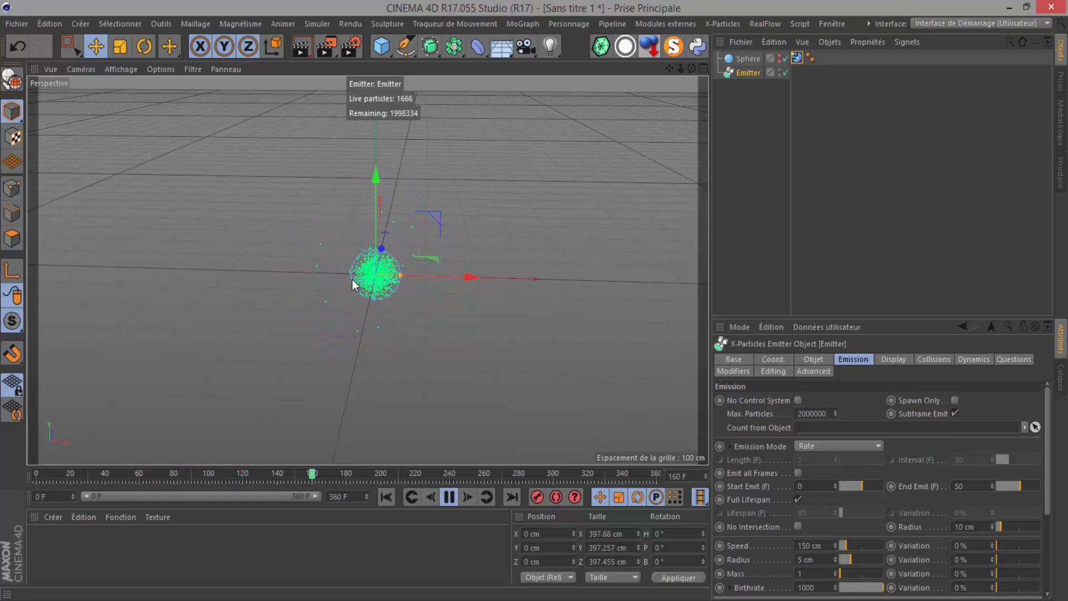
pyautogui.click(448, 499)
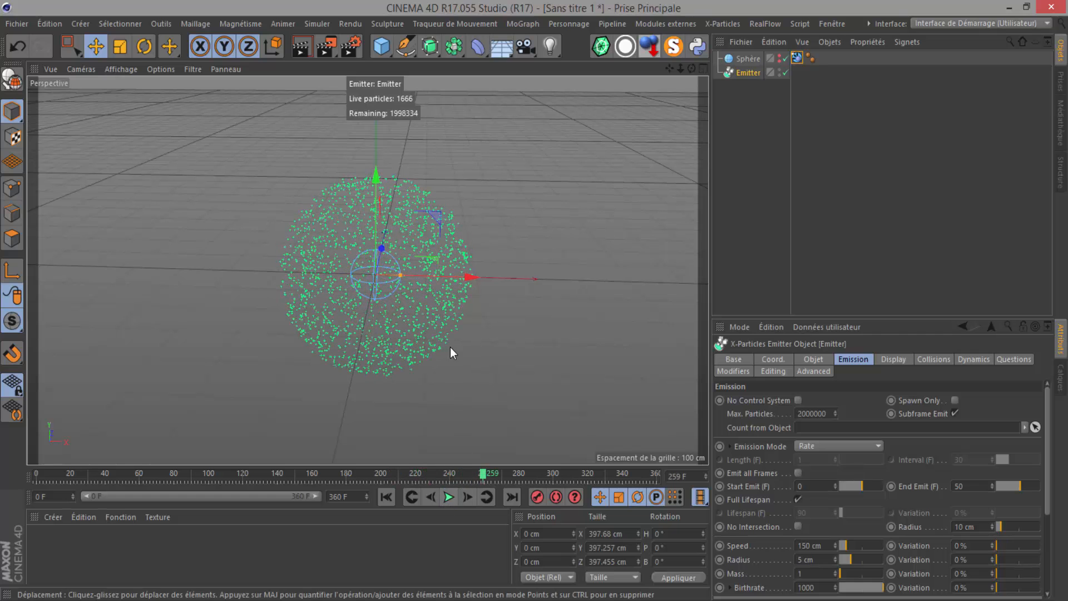
# At frame 60, add an X-Particles Turbulence modifier and place it below the Emitter in the object list
pyautogui.moveTo(483, 474); pyautogui.dragTo(139, 483)
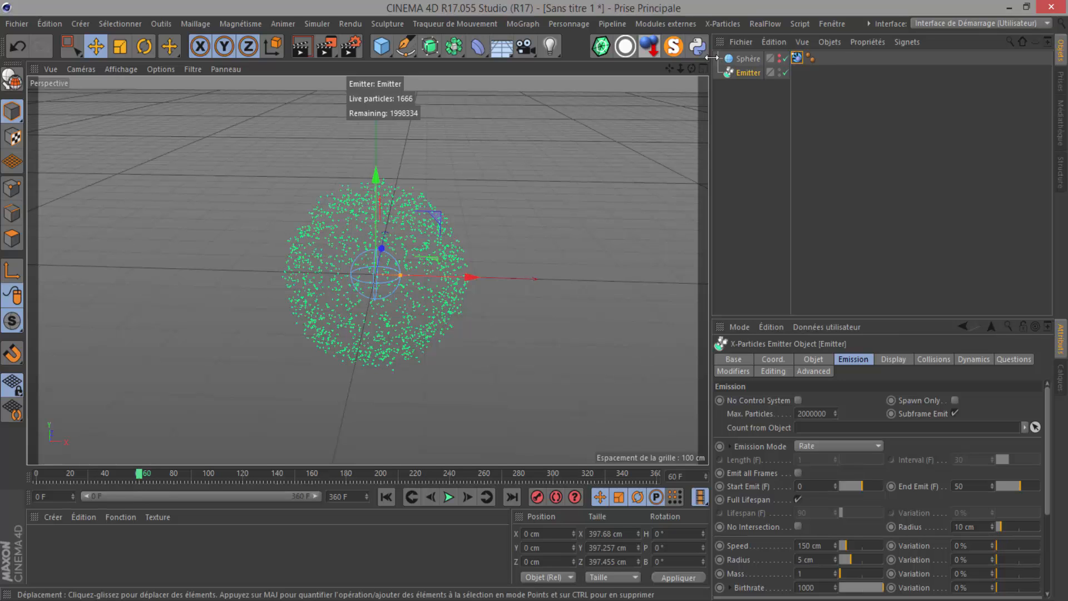
pyautogui.click(718, 24)
pyautogui.moveTo(740, 186)
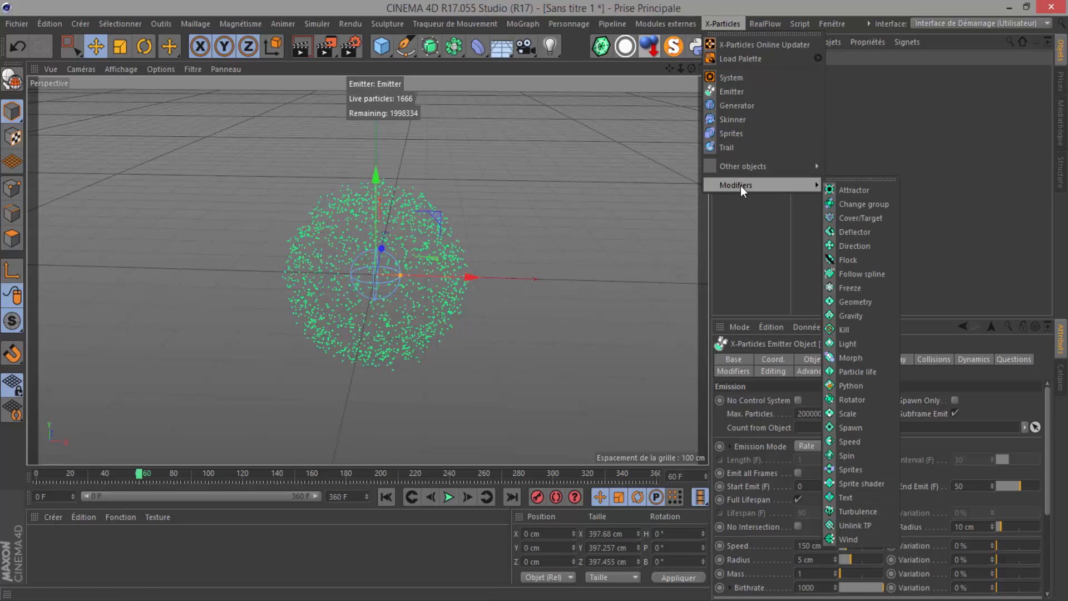
pyautogui.click(844, 511)
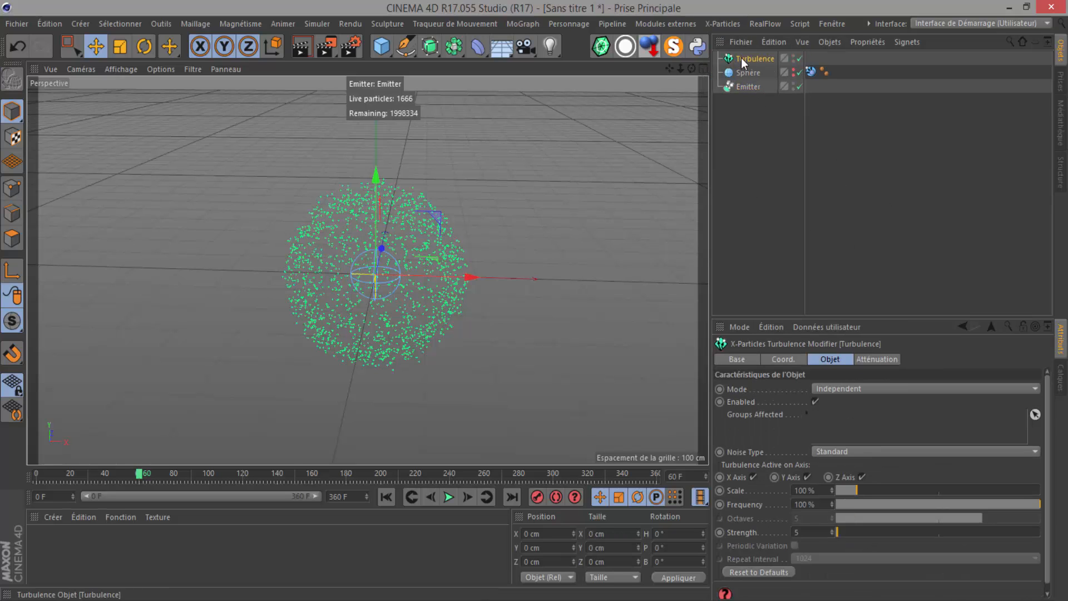
pyautogui.moveTo(741, 58); pyautogui.dragTo(744, 95)
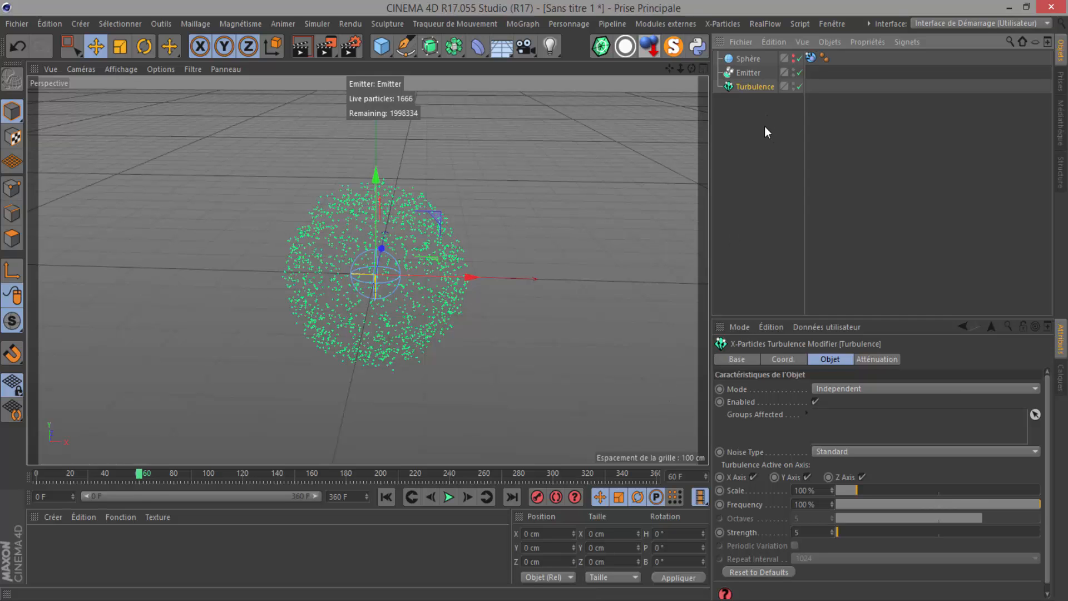
# Keyframe the Turbulence modifier's Enabled option as off at frame 60 and on at frame 61
pyautogui.click(815, 401)
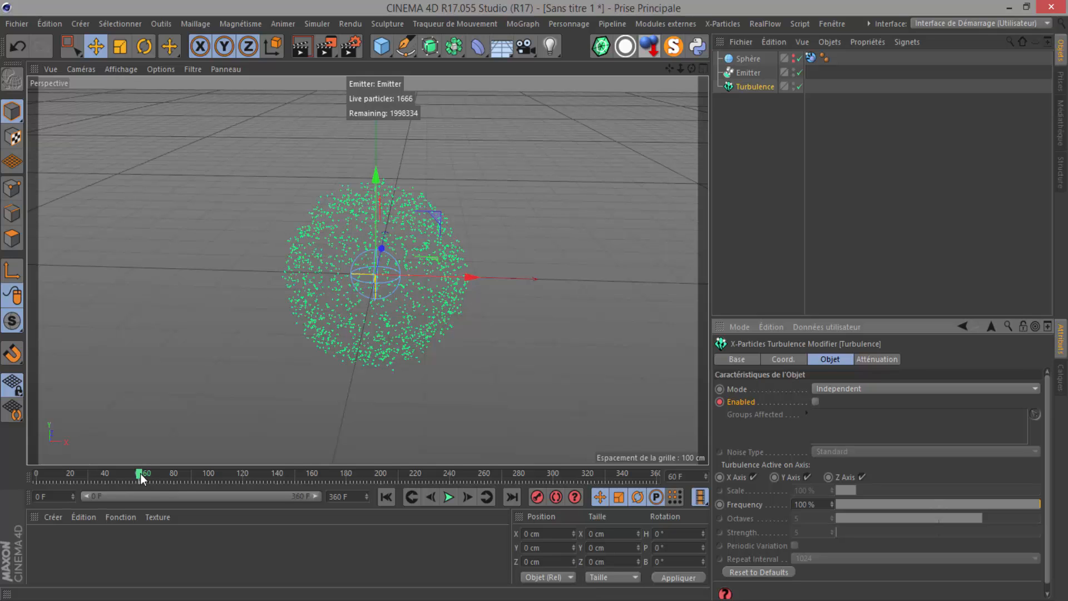
pyautogui.click(467, 497)
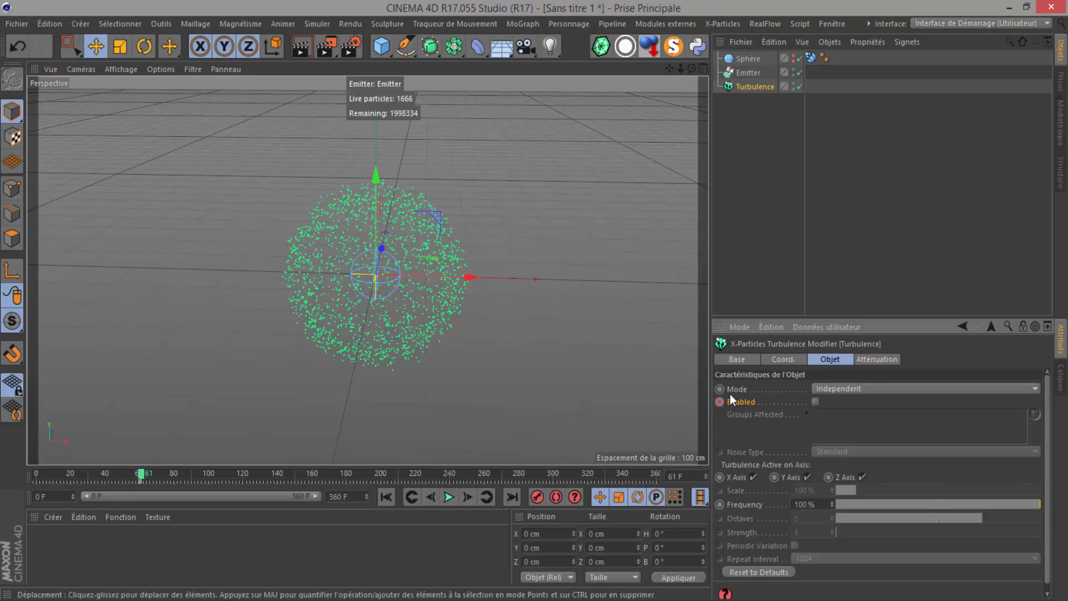
pyautogui.click(815, 402)
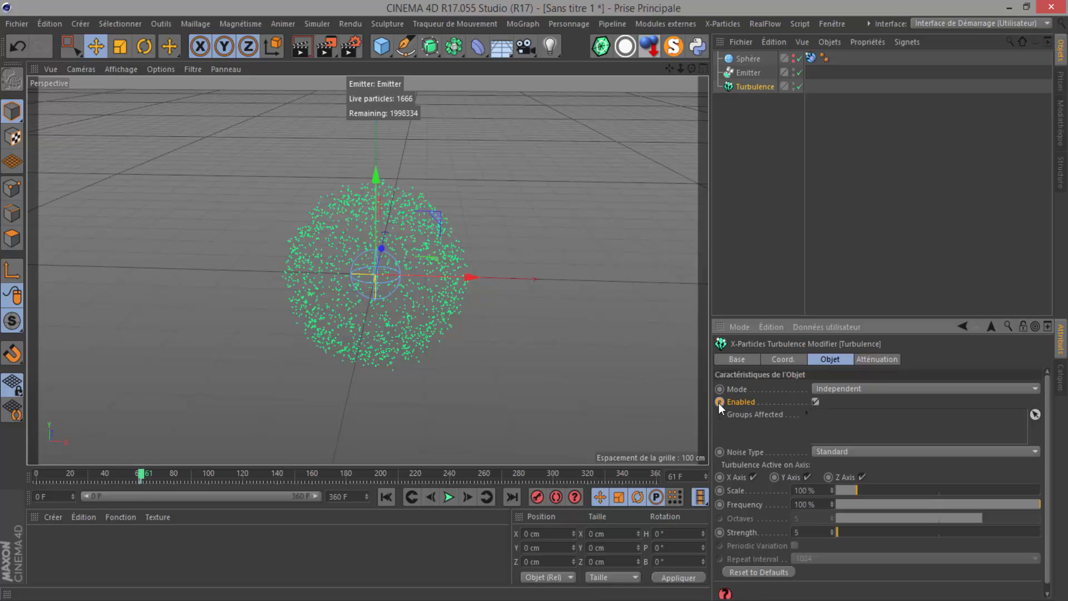
pyautogui.moveTo(141, 477)
pyautogui.mouseDown()
pyautogui.moveTo(382, 476)
pyautogui.moveTo(162, 496)
pyautogui.mouseUp()
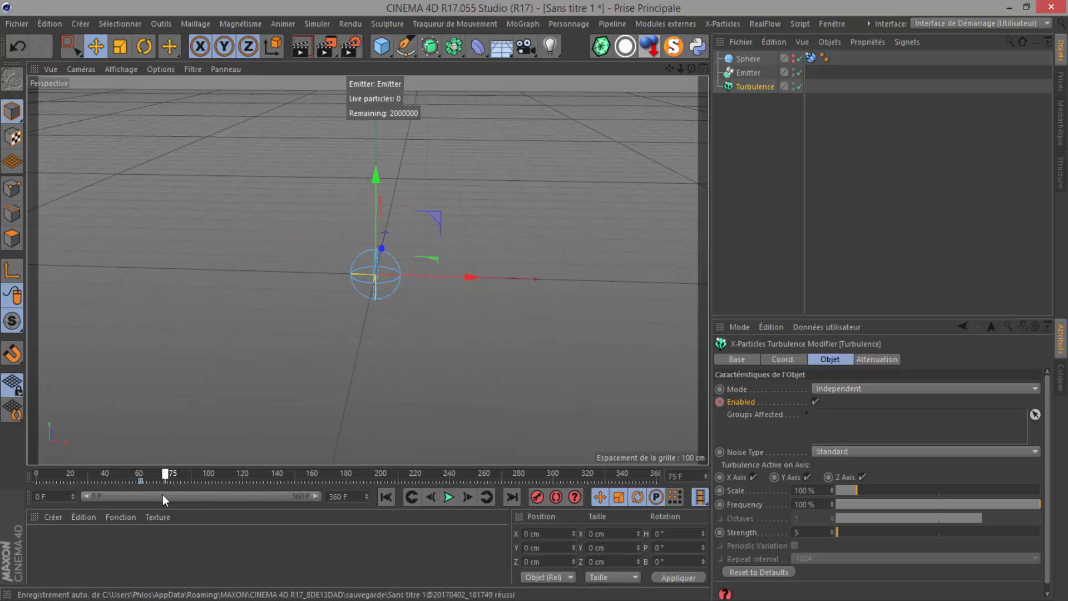
# Set the Turbulence modifier's Strength to 40 and its Noise Type to Curl
pyautogui.click(750, 88)
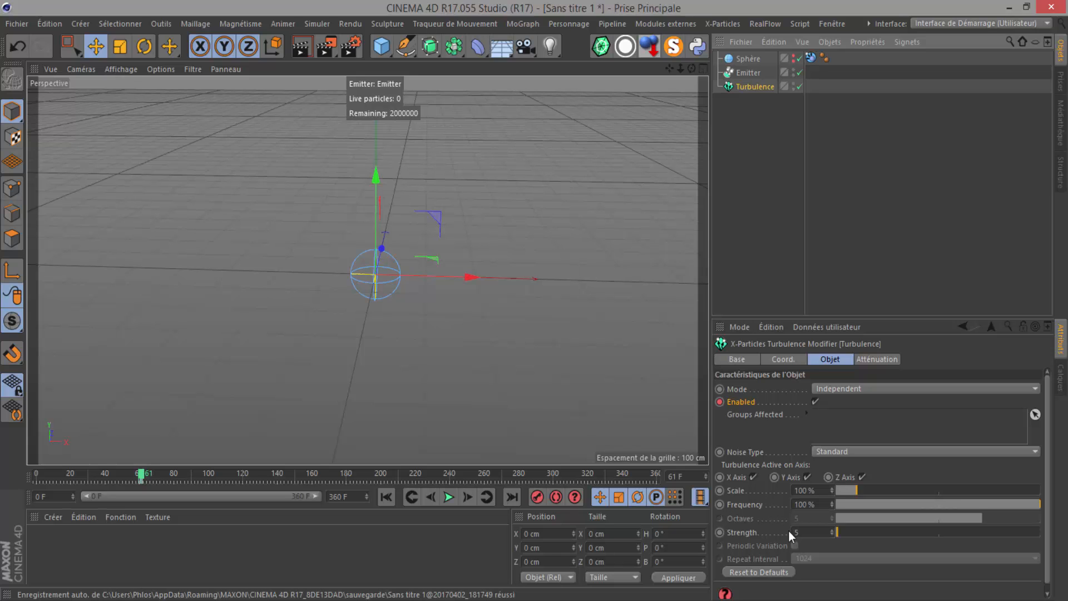
pyautogui.click(820, 533)
pyautogui.write('40')
pyautogui.press('Return')
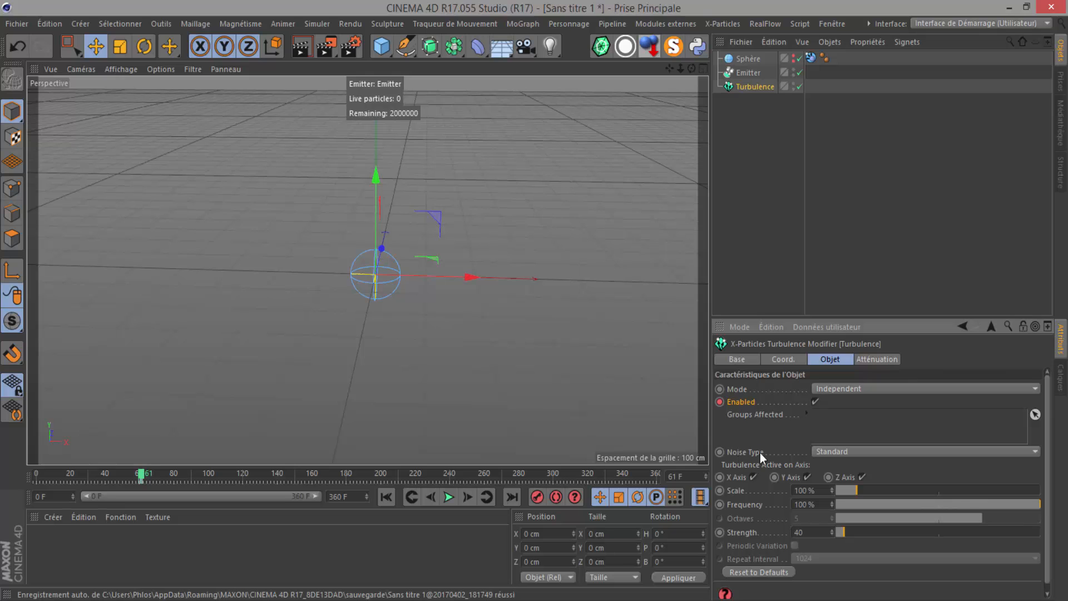
pyautogui.click(822, 449)
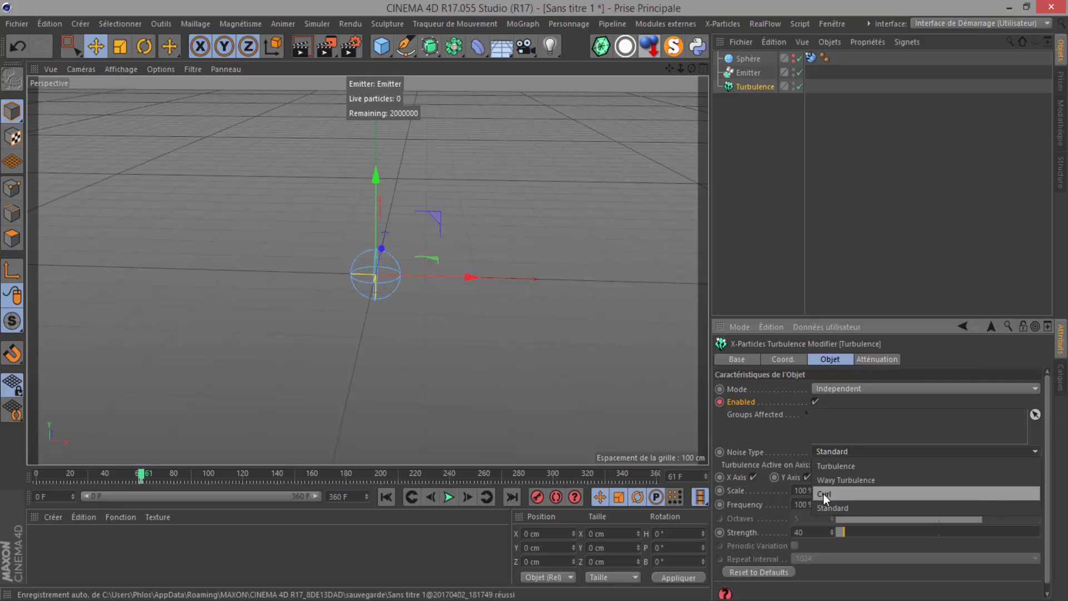
pyautogui.click(823, 493)
pyautogui.click(829, 452)
pyautogui.click(826, 495)
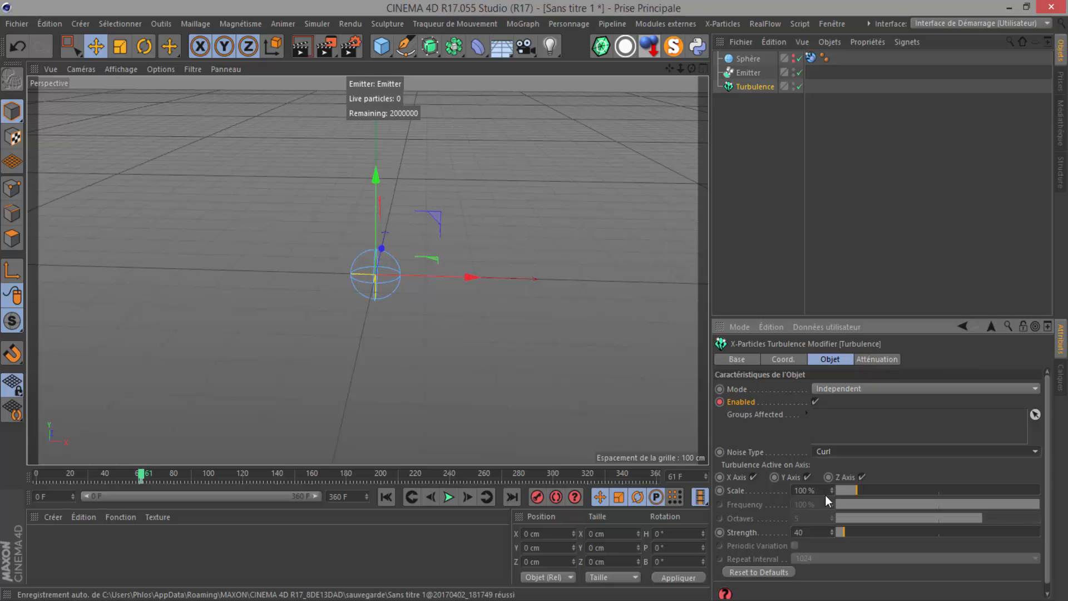
# Play the animation from the start to about frame 210, and scrub back to frame 140 to examine the curl turbulence inside the sphere
pyautogui.click(385, 495)
pyautogui.click(448, 497)
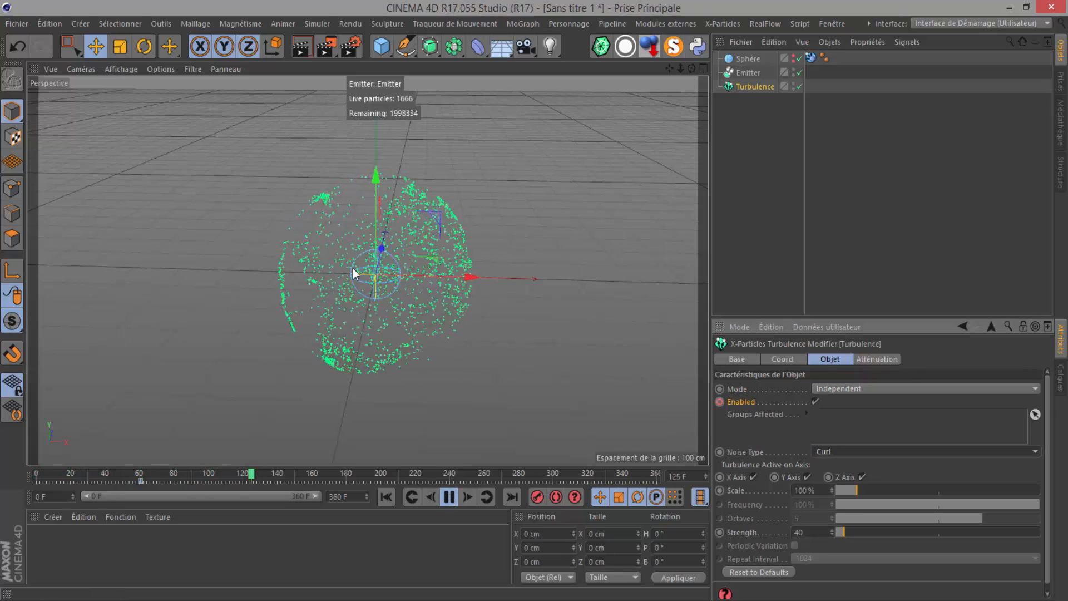
pyautogui.click(448, 497)
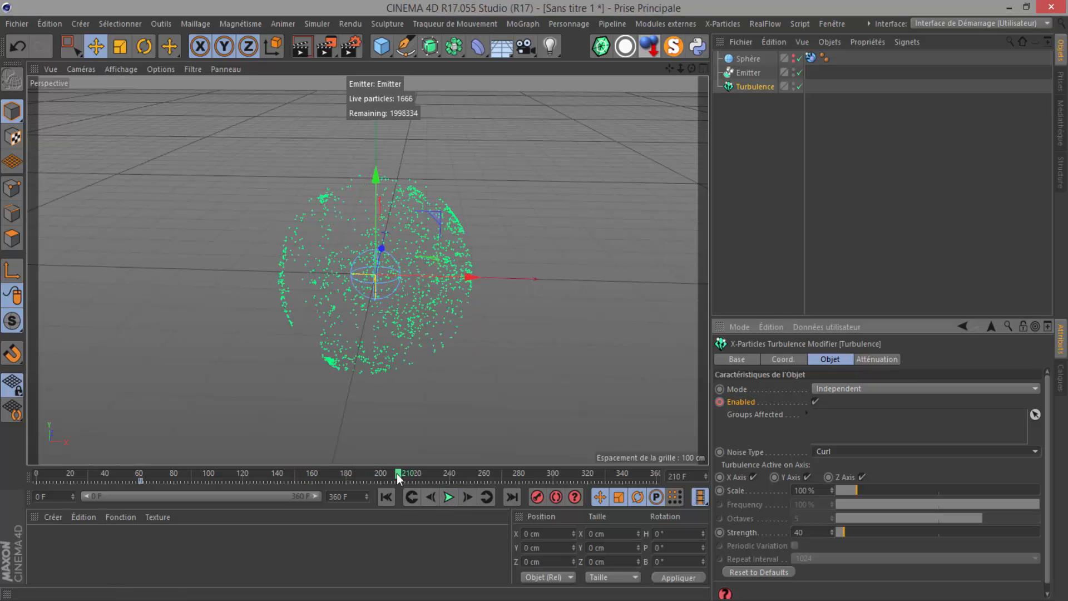
pyautogui.moveTo(396, 472); pyautogui.dragTo(312, 476)
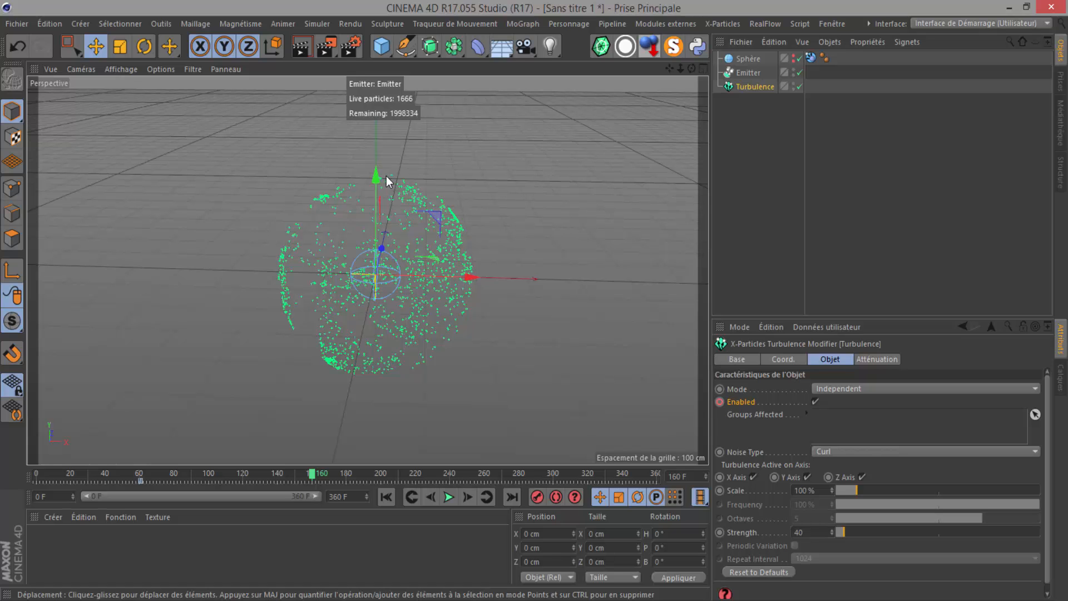
pyautogui.moveTo(323, 479); pyautogui.dragTo(278, 479)
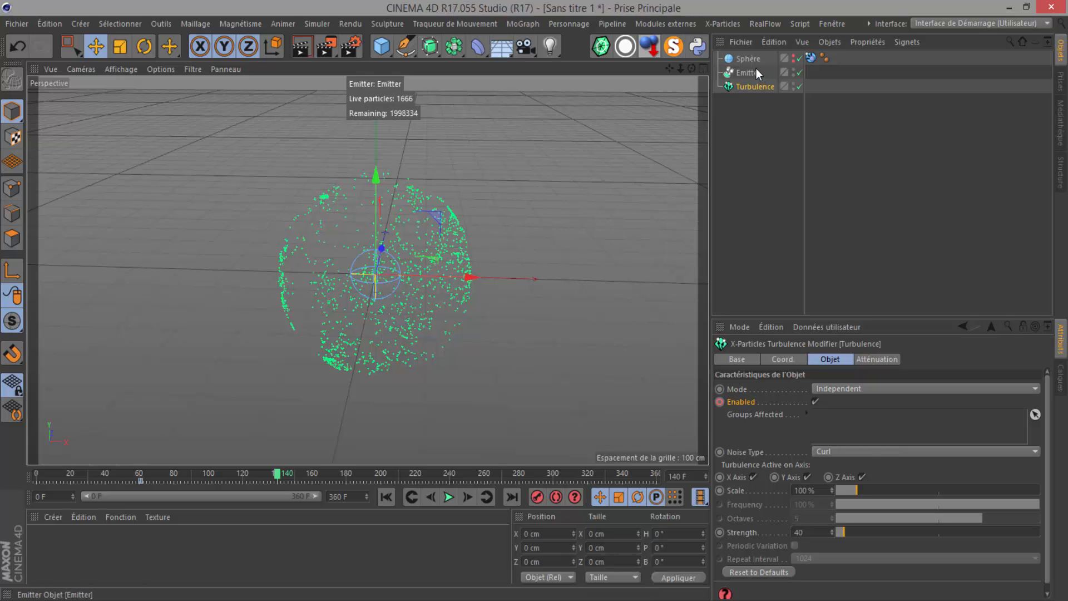
# Keyframe Enable Collisions in the sphere's Collider tag as on at frame 140 and off at frame 141, and scrub to frame 192 to check the release
pyautogui.click(811, 59)
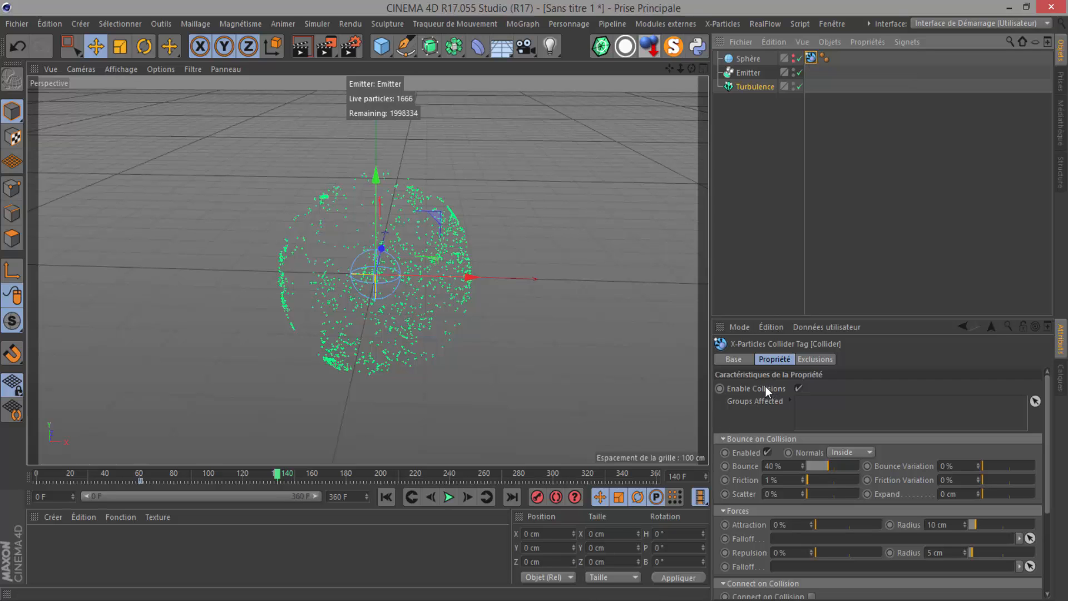
pyautogui.click(718, 389)
pyautogui.keyDown('ctrl'); pyautogui.click(719, 389); pyautogui.keyUp('ctrl')
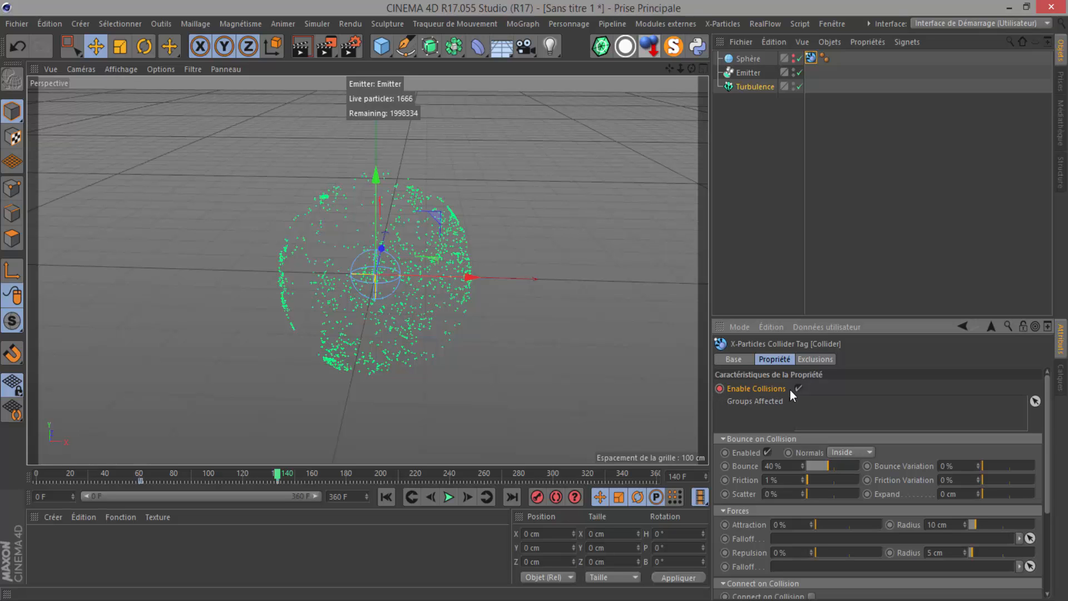
pyautogui.click(466, 498)
pyautogui.click(798, 388)
pyautogui.keyDown('ctrl'); pyautogui.click(720, 389); pyautogui.keyUp('ctrl')
pyautogui.moveTo(278, 476); pyautogui.dragTo(366, 478)
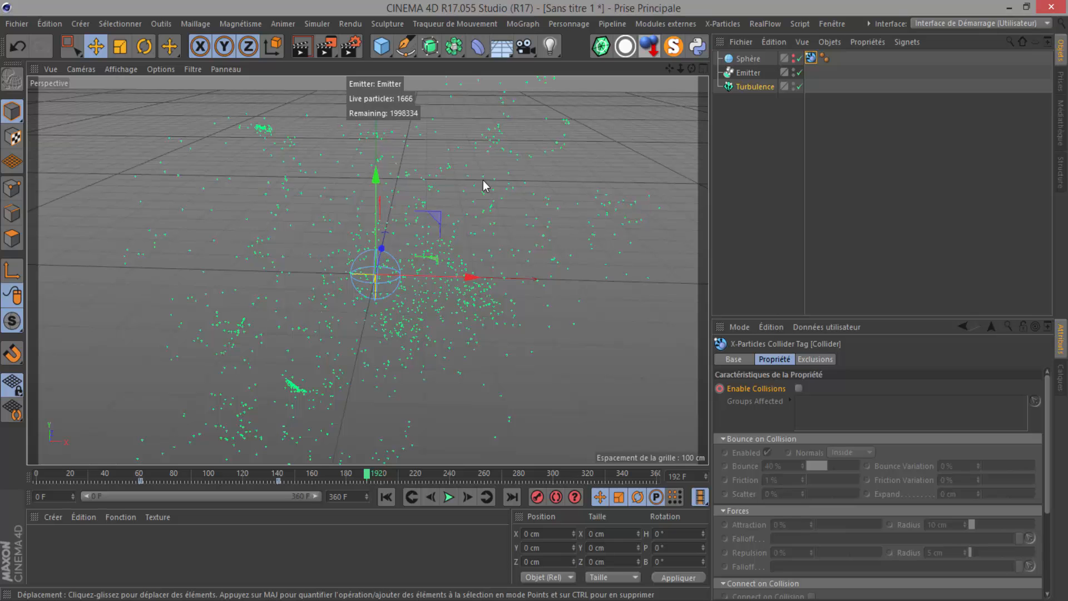
pyautogui.moveTo(367, 477); pyautogui.dragTo(280, 478)
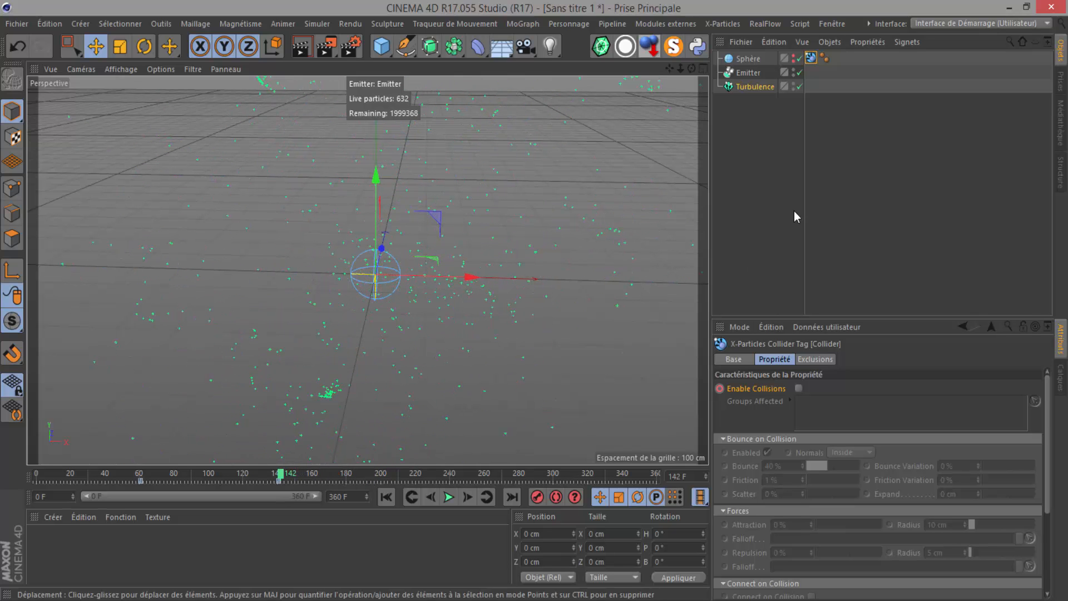
# Select the Emitter and replay the animation from the start to frame 62 to check the emission
pyautogui.click(746, 78)
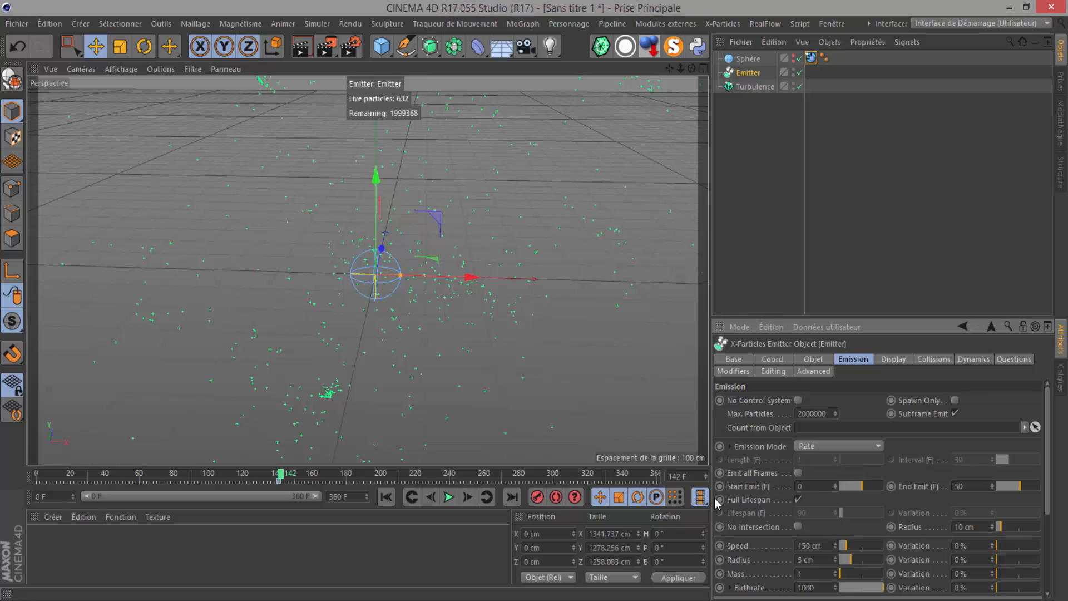
pyautogui.moveTo(281, 474); pyautogui.dragTo(405, 473)
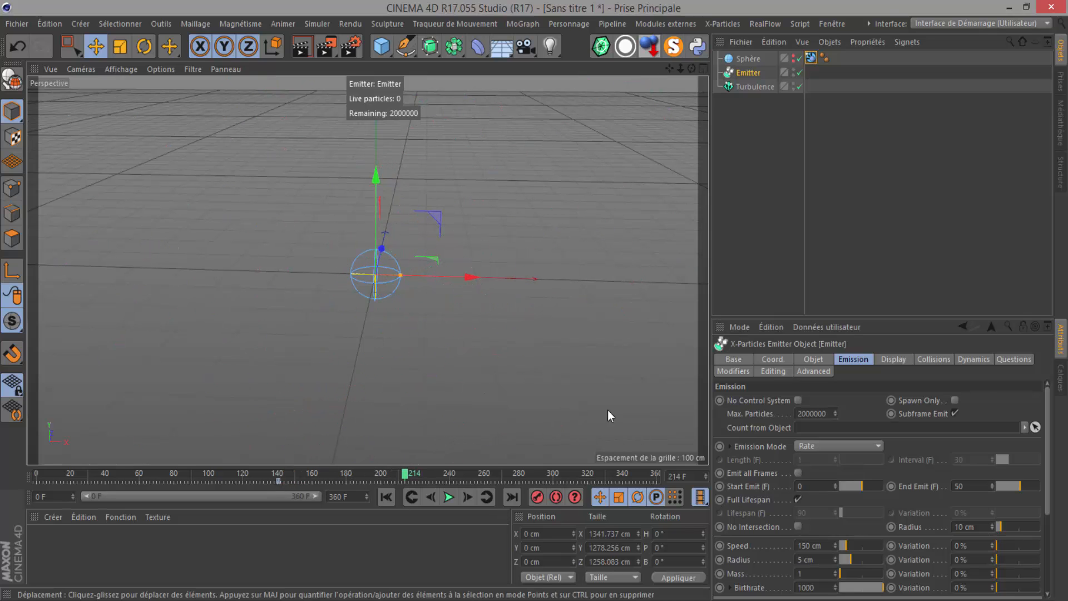
pyautogui.click(386, 496)
pyautogui.click(448, 496)
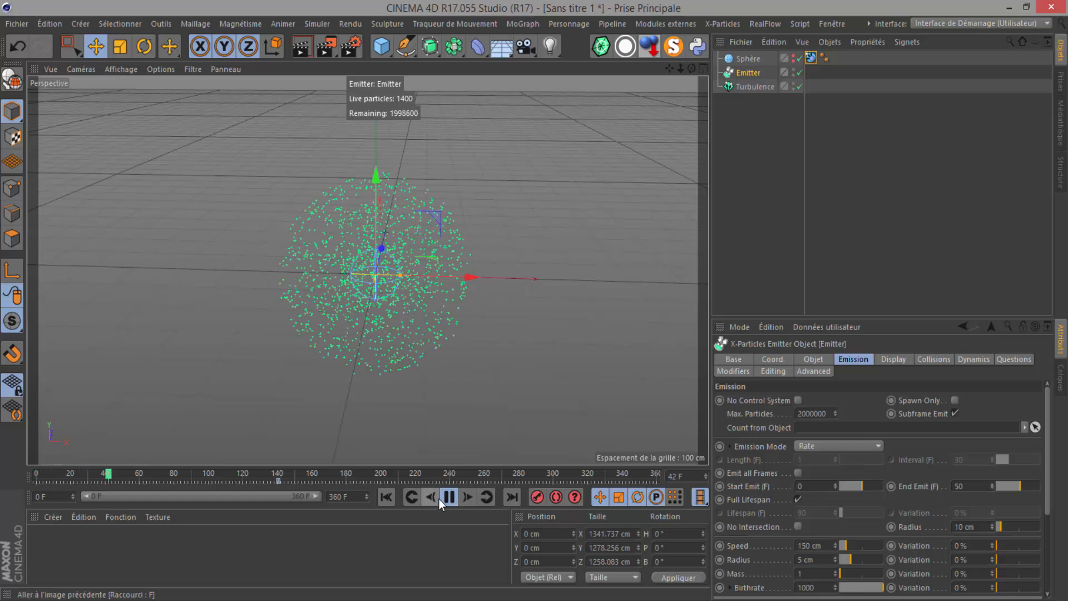
pyautogui.click(445, 498)
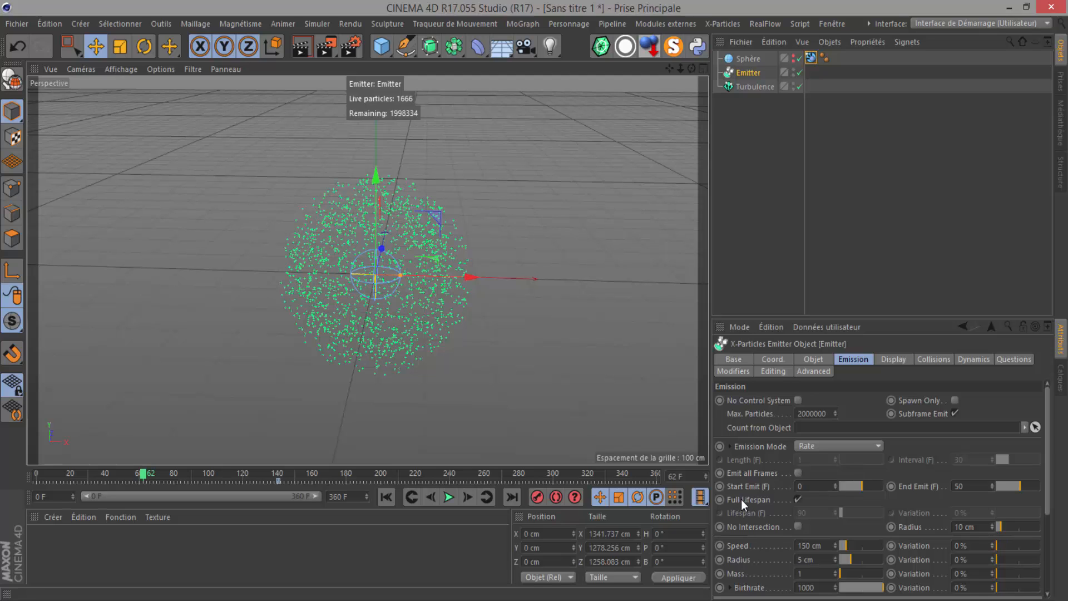
# Turn off Full Lifespan in the Emitter's emission settings, and set Lifespan to 240 frames with a 29% variation
pyautogui.click(798, 499)
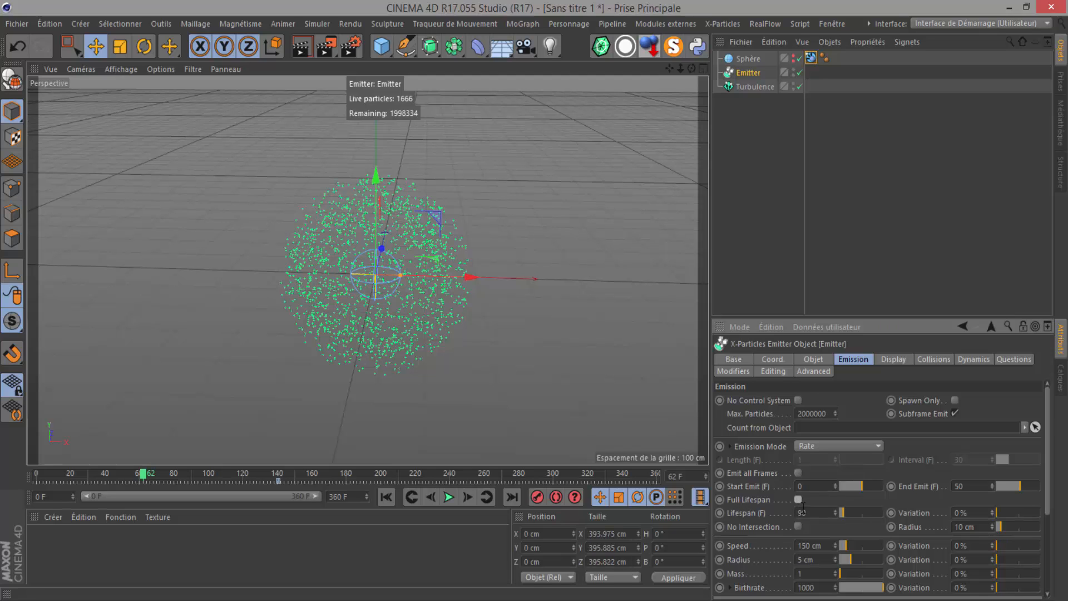
pyautogui.click(816, 513)
pyautogui.write('30')
pyautogui.write('90')
pyautogui.write('240')
pyautogui.press('Return')
pyautogui.moveTo(997, 513); pyautogui.dragTo(1011, 512)
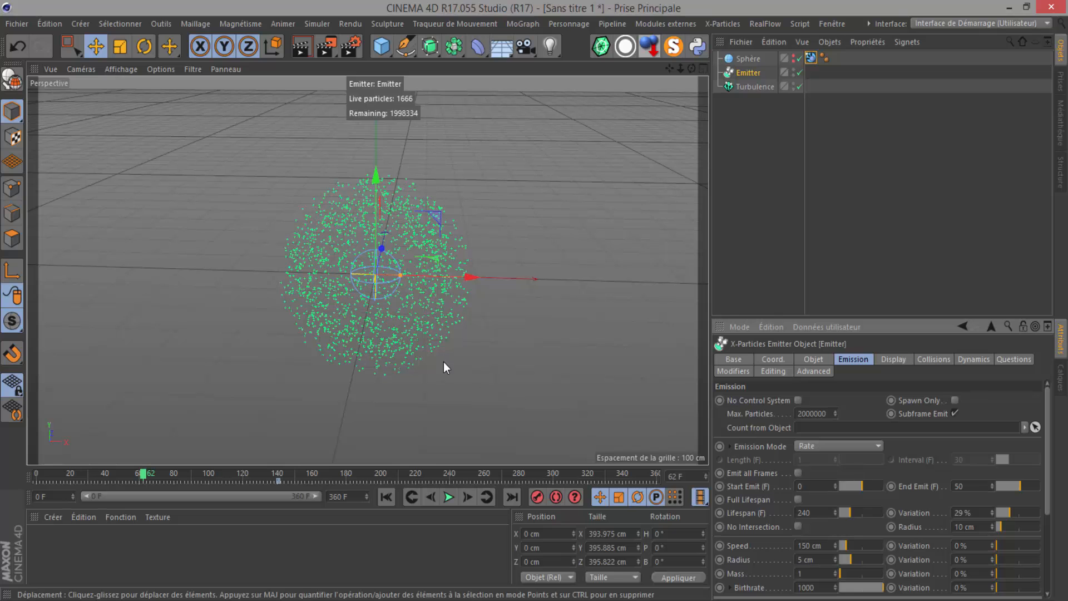
# Play the animation through to frame 360, and scrub back to frame 269 to examine how the released particles die off
pyautogui.click(385, 497)
pyautogui.click(448, 497)
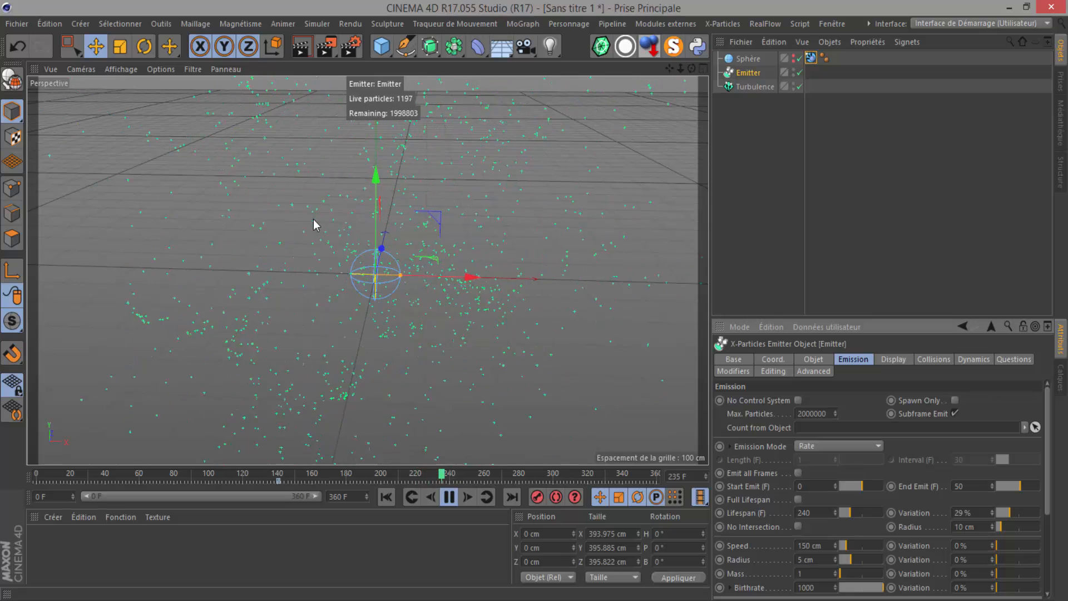
pyautogui.scroll(-5, 322, 262)
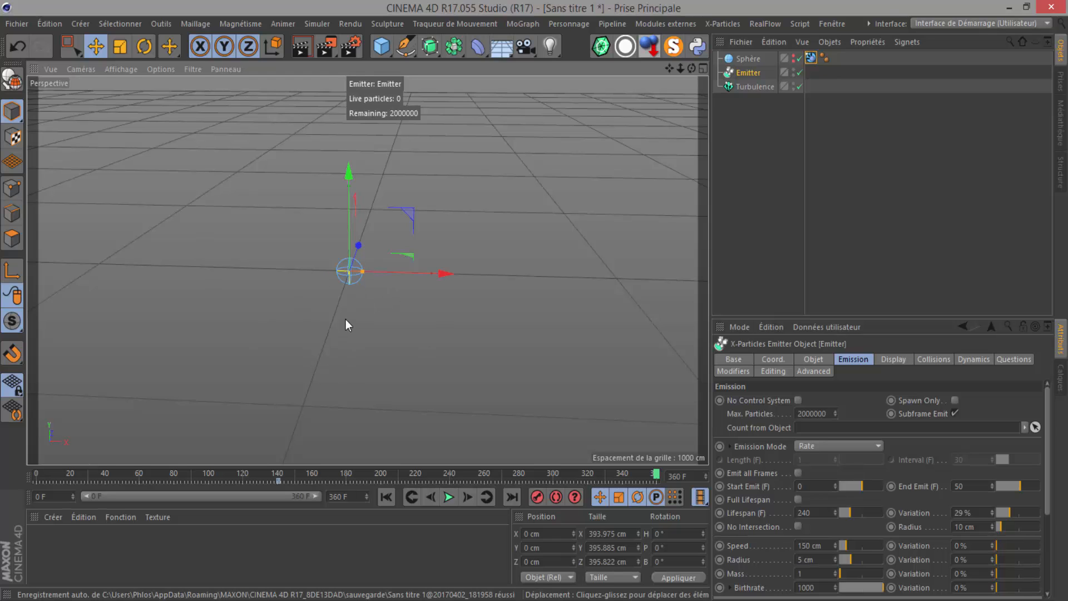
pyautogui.moveTo(658, 482); pyautogui.dragTo(499, 482)
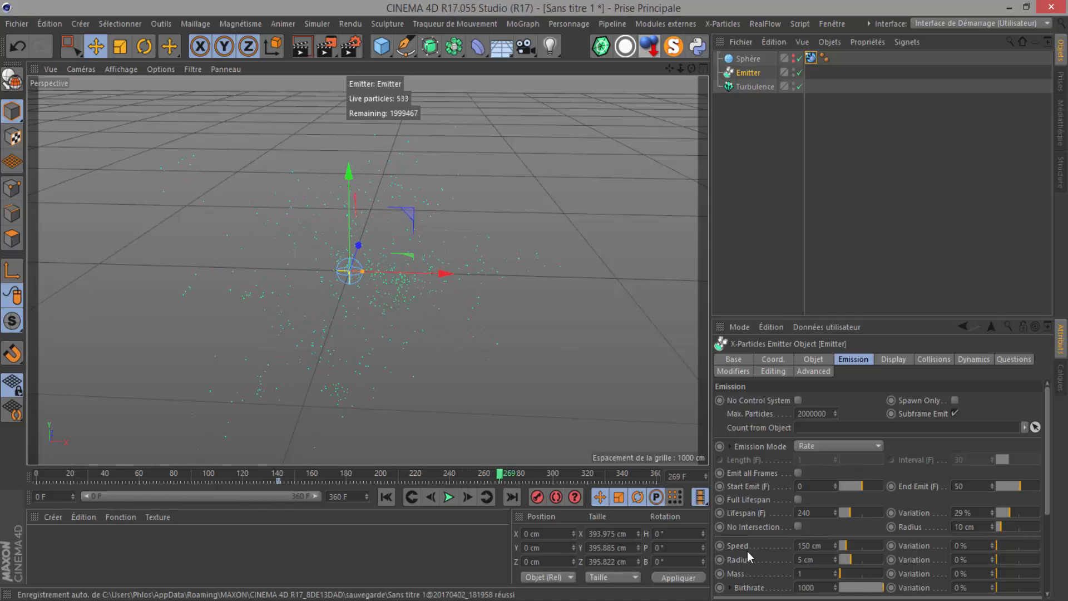
# Set the Emitter's particle Speed to 300 cm and particle Radius to 1 cm
pyautogui.click(825, 547)
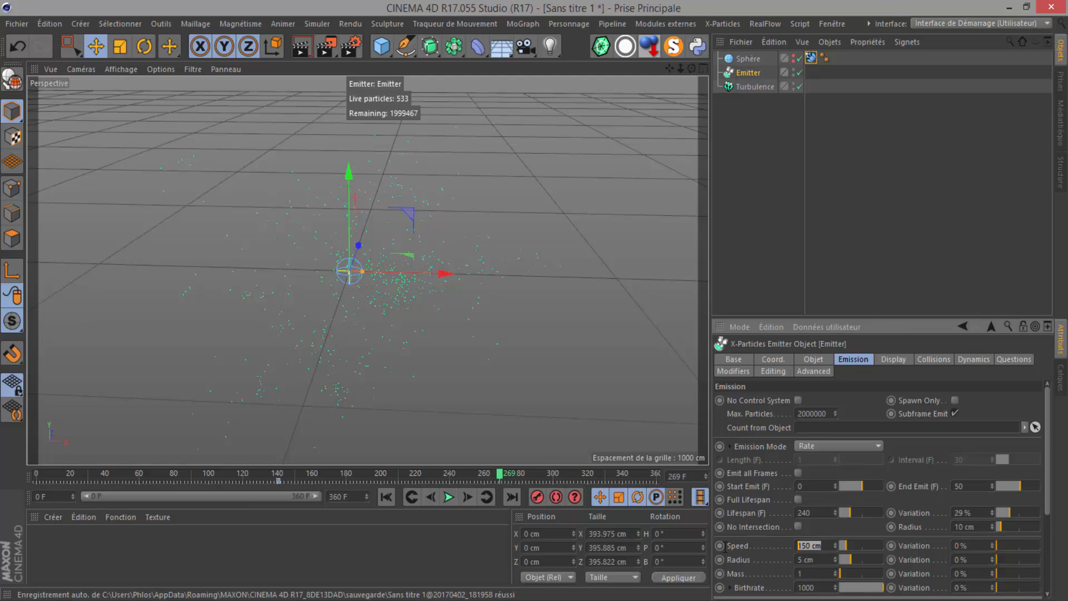
pyautogui.write('300')
pyautogui.press('Return')
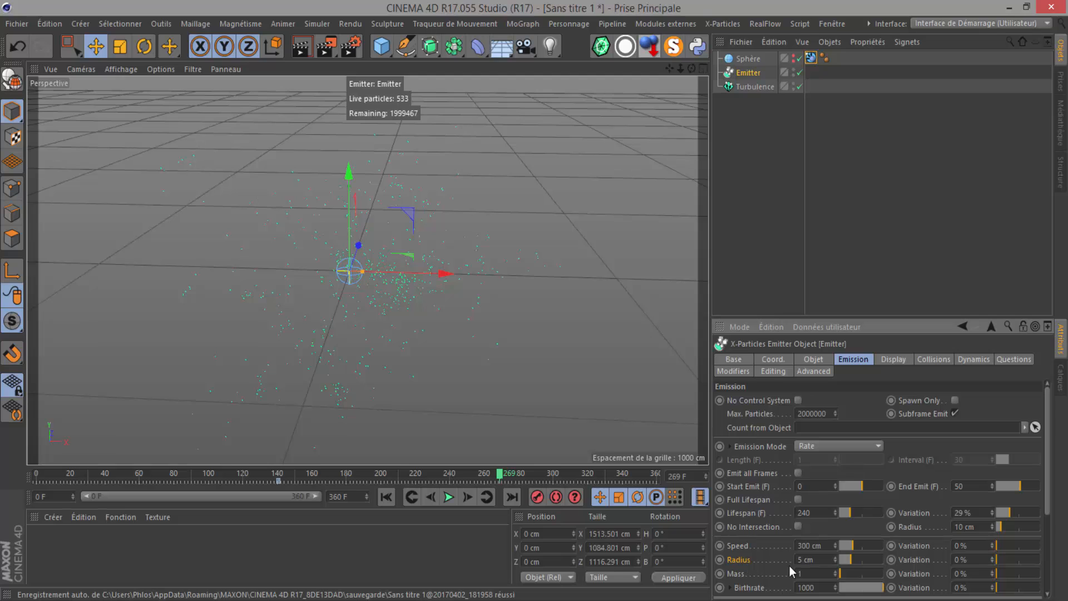
pyautogui.click(822, 560)
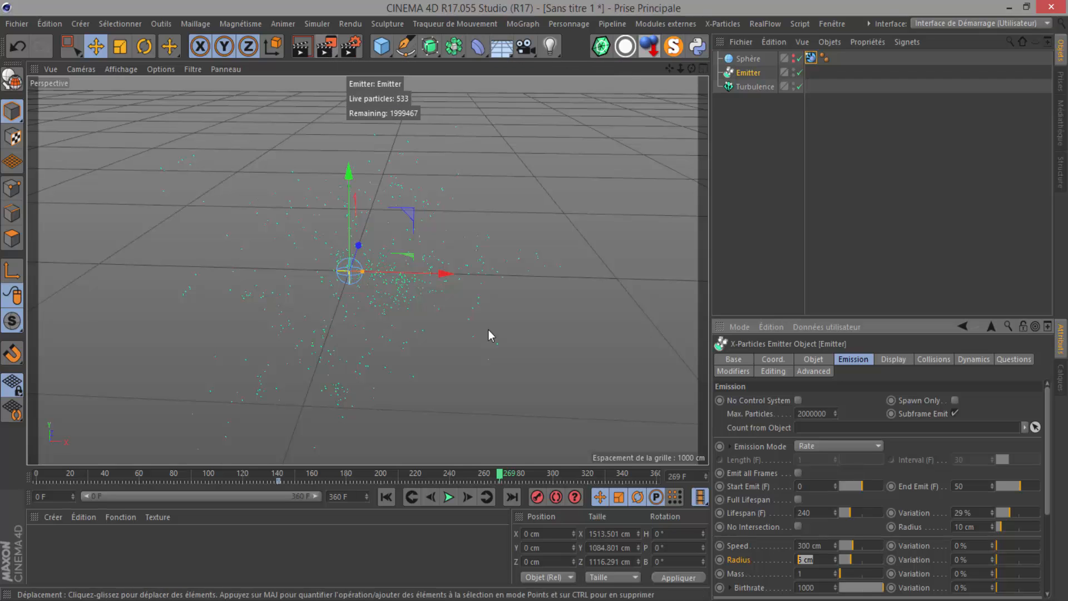
pyautogui.write('1')
pyautogui.press('Return')
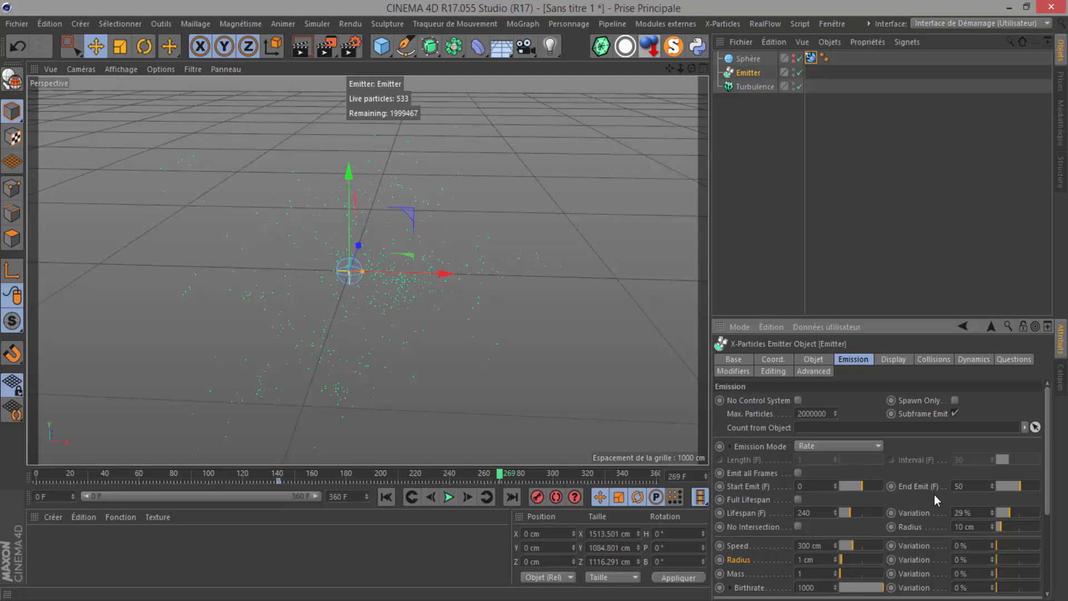
# Set the Emitter's No Intersection radius to 2 cm and the Birthrate to 10000
pyautogui.moveTo(979, 526); pyautogui.dragTo(955, 526)
pyautogui.write('2')
pyautogui.press('Return')
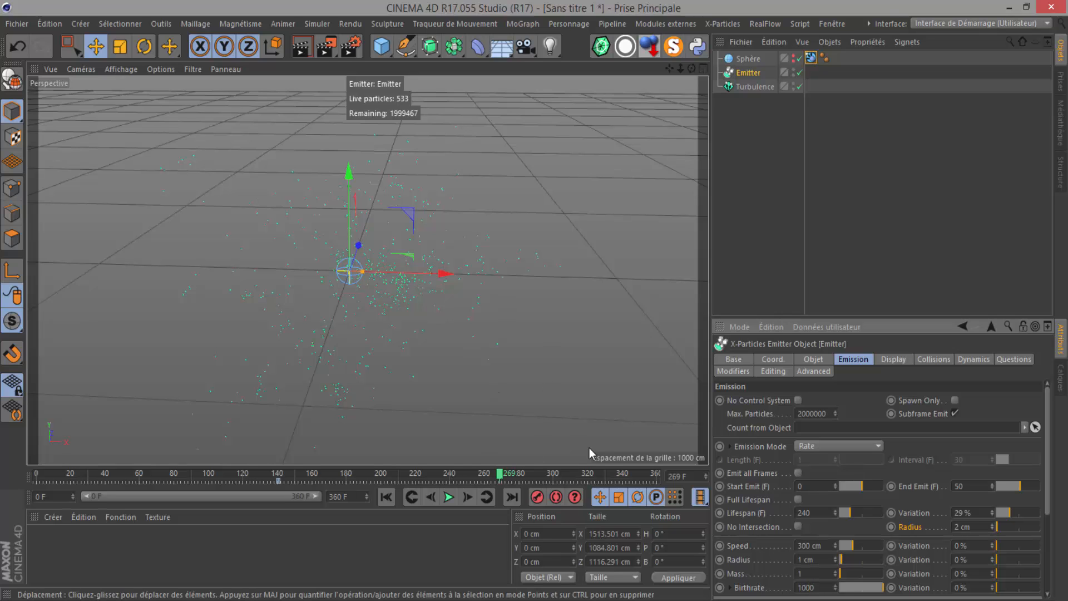
pyautogui.moveTo(818, 588); pyautogui.dragTo(737, 590)
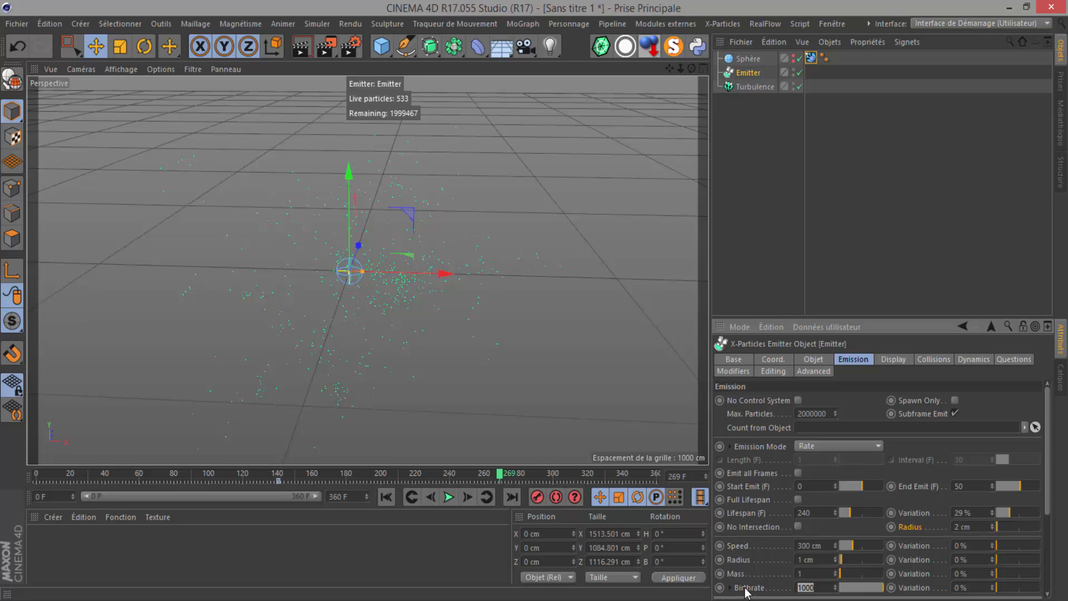
pyautogui.click(816, 587)
pyautogui.write('0')
# Replay the animation from the start to frame 99 to check the denser particles inside the sphere
pyautogui.click(386, 497)
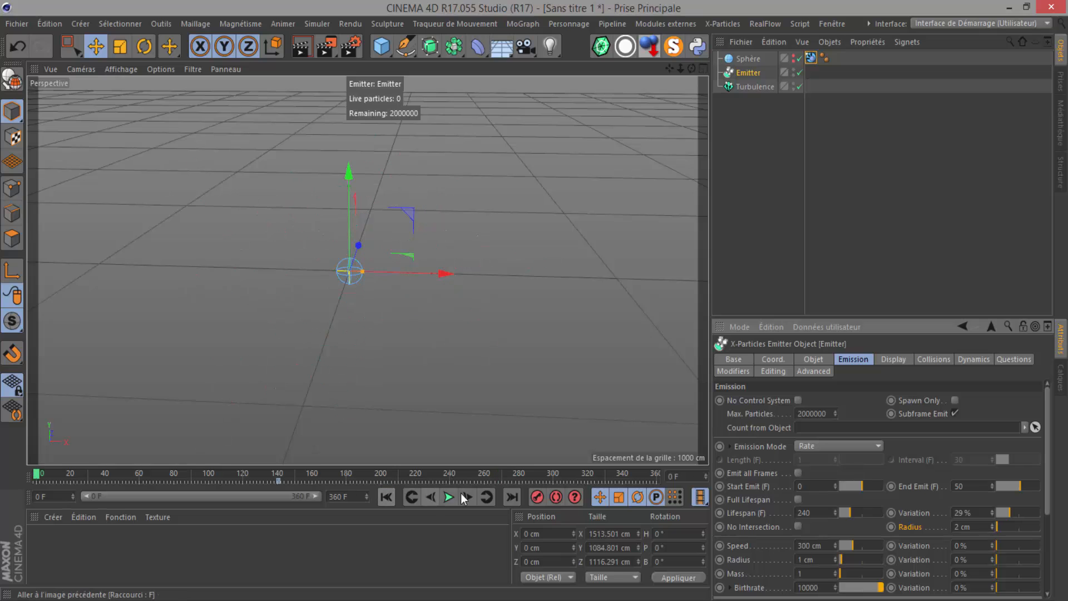
pyautogui.click(447, 497)
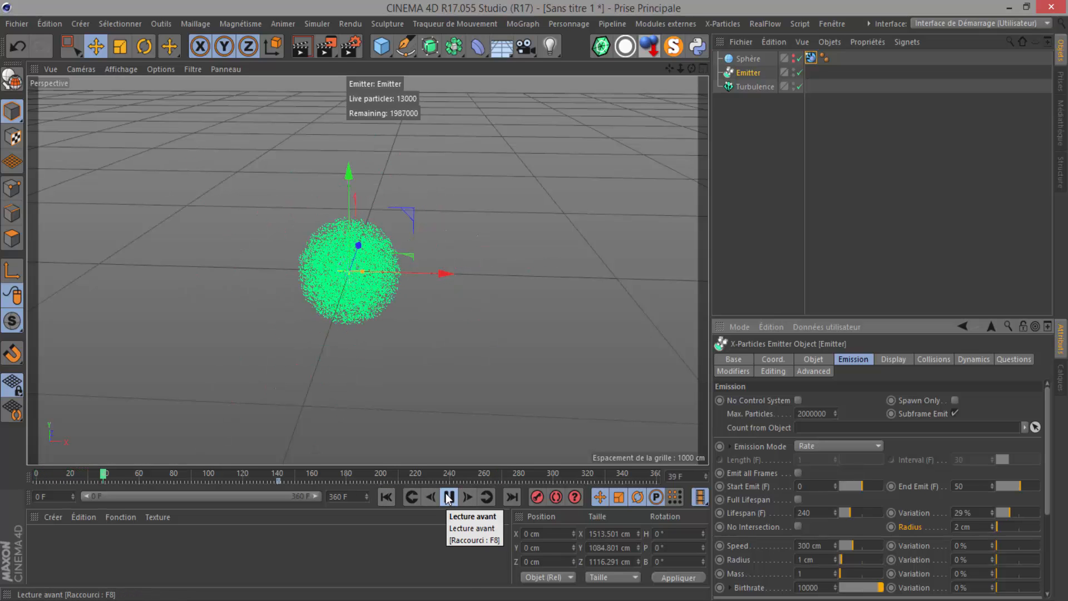
pyautogui.click(447, 495)
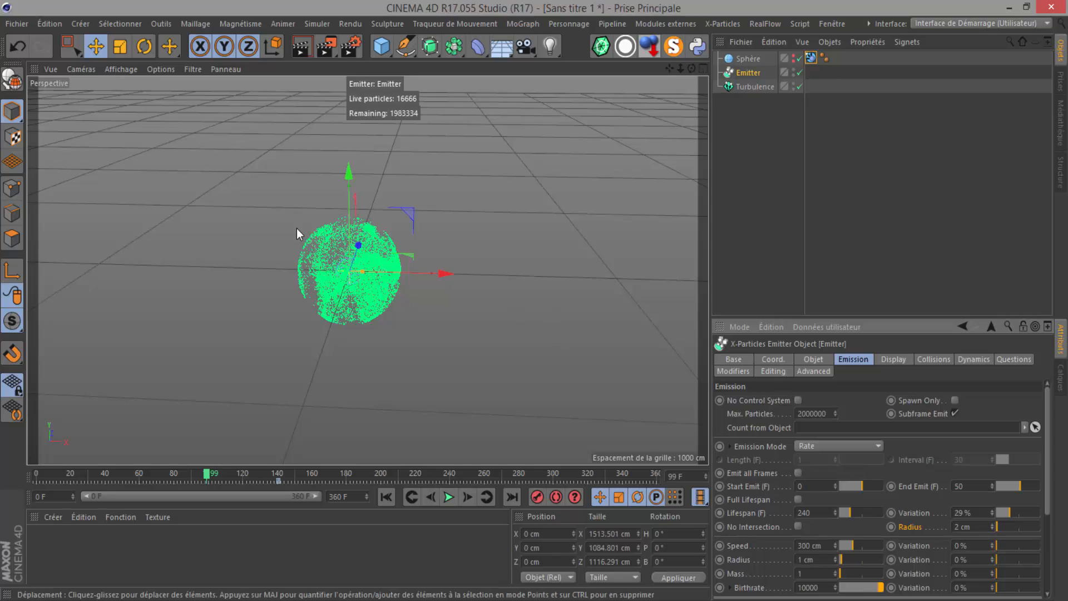
# Enable Use Gradient for the Emitter's particle display color and replay the animation from the start to frame 222
pyautogui.click(886, 359)
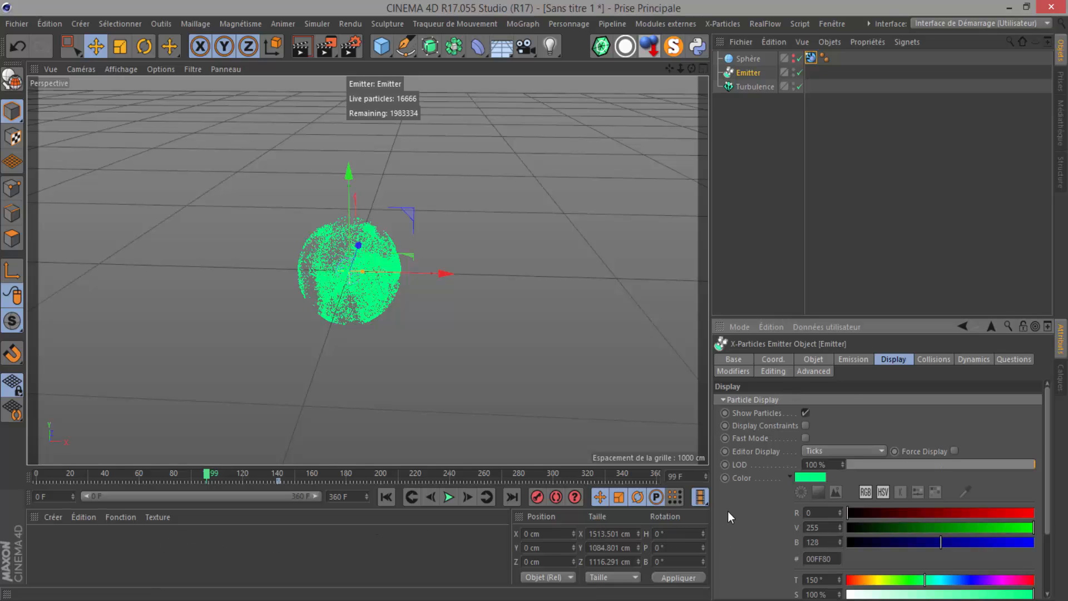
pyautogui.scroll(-5, 755, 542)
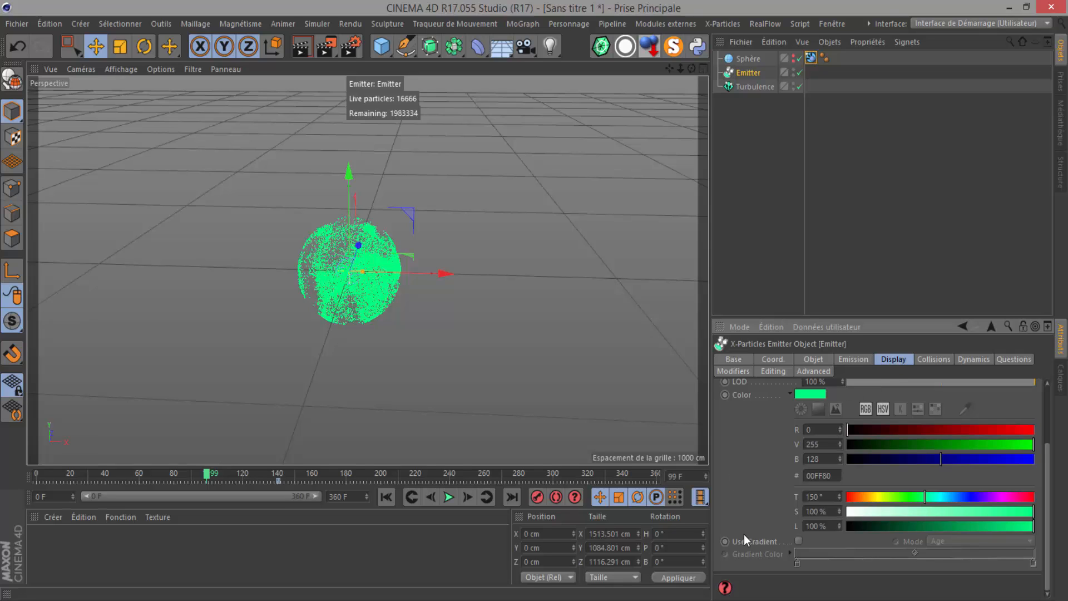
pyautogui.click(798, 541)
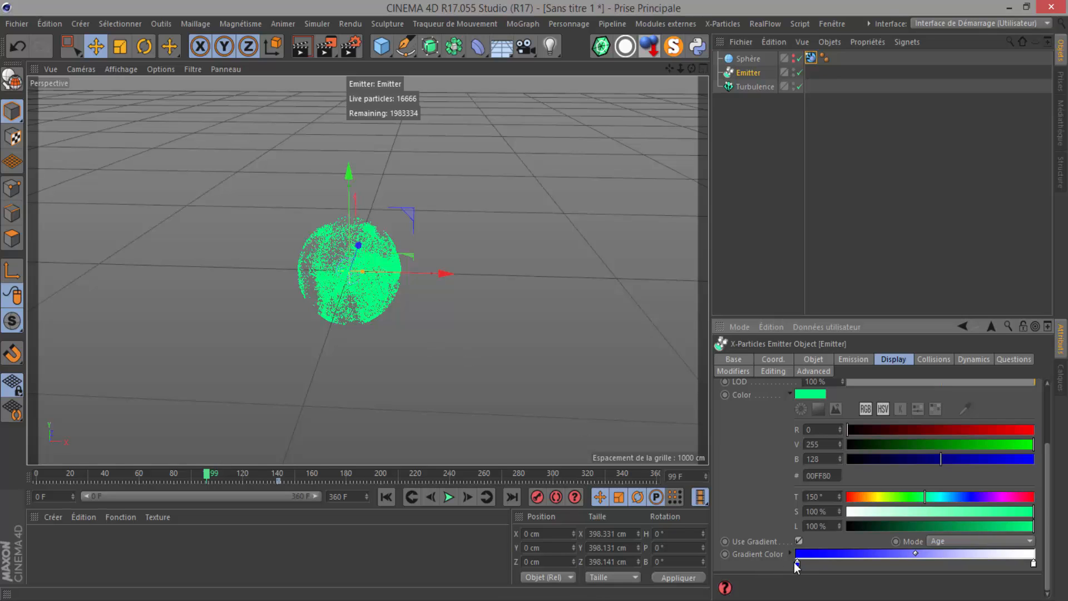
pyautogui.click(386, 498)
pyautogui.click(448, 497)
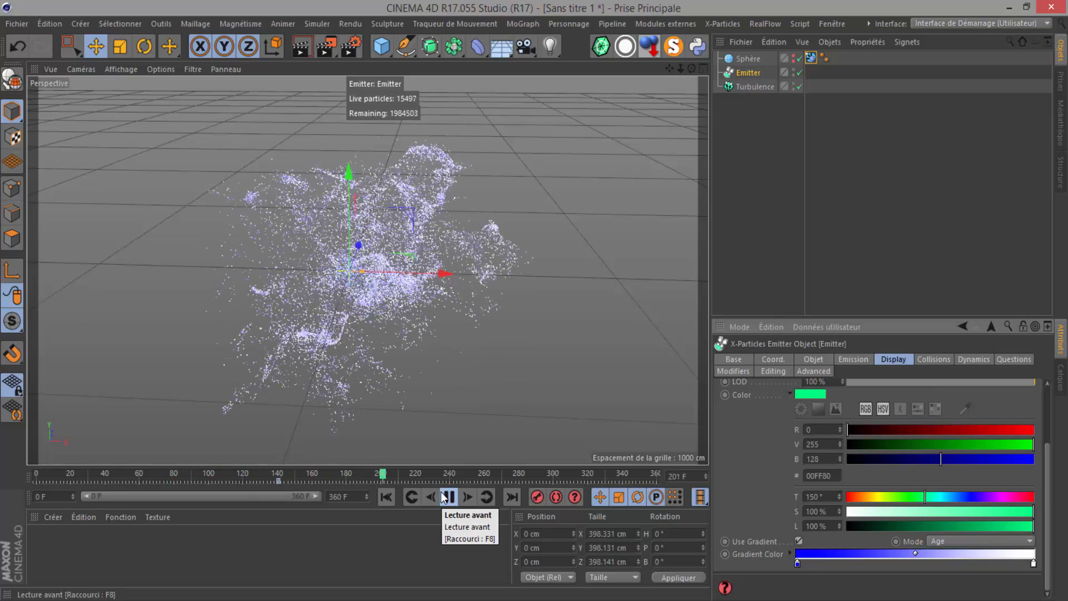
pyautogui.click(444, 497)
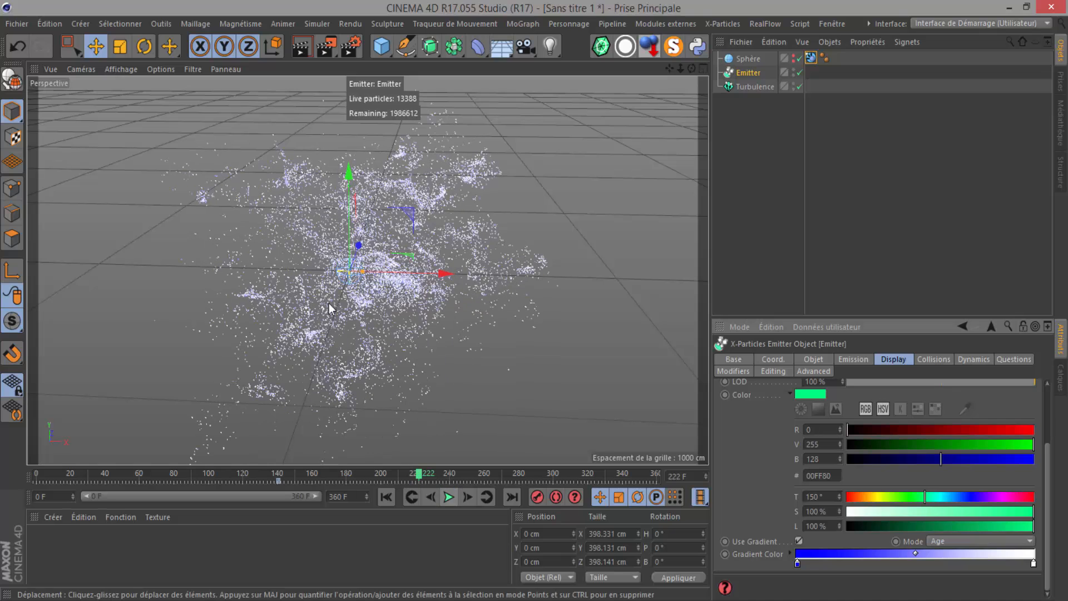
# Set the Emitter's gradient Mode to Speed and check the Turbulence modifier's settings
pyautogui.click(938, 540)
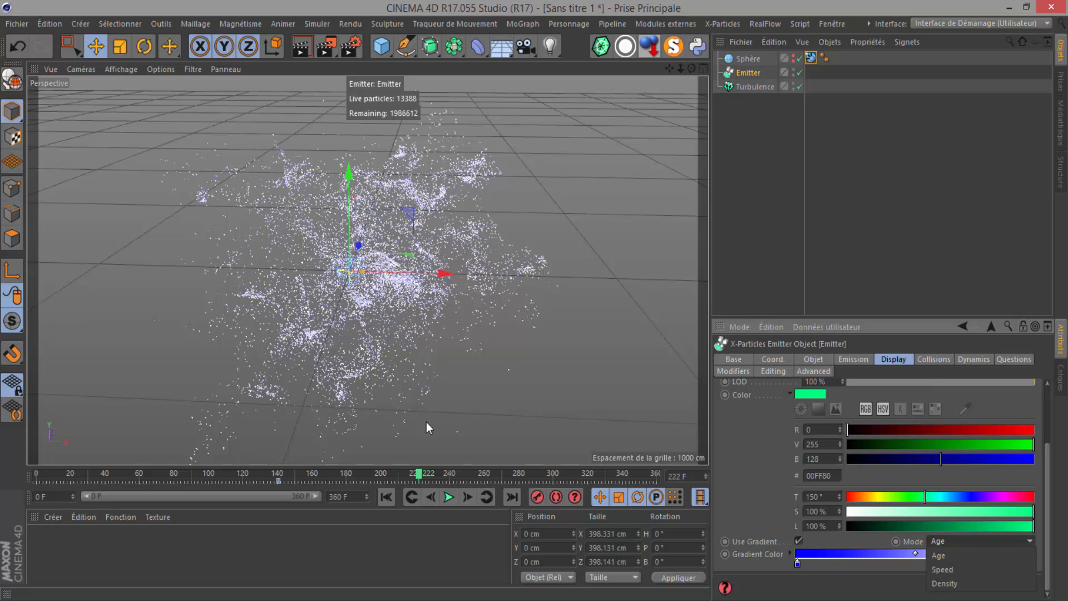
pyautogui.click(957, 568)
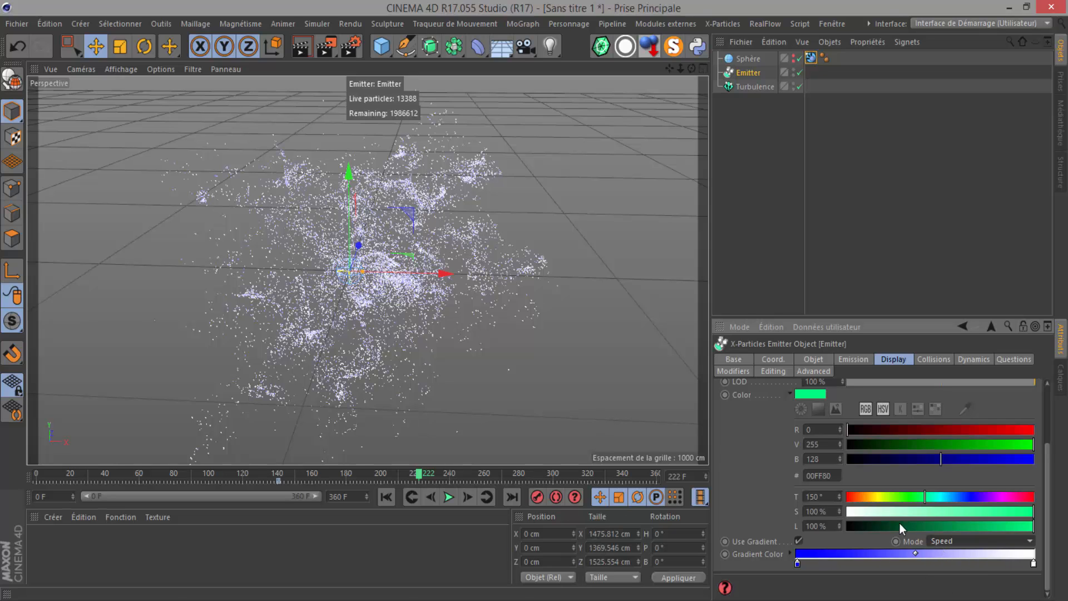
pyautogui.click(750, 87)
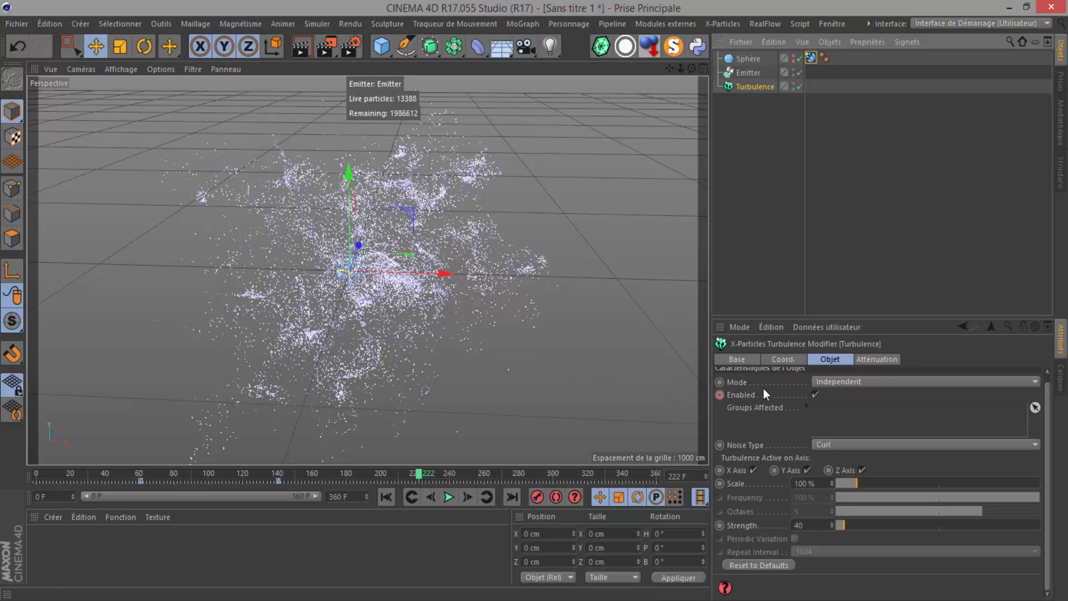
pyautogui.click(747, 73)
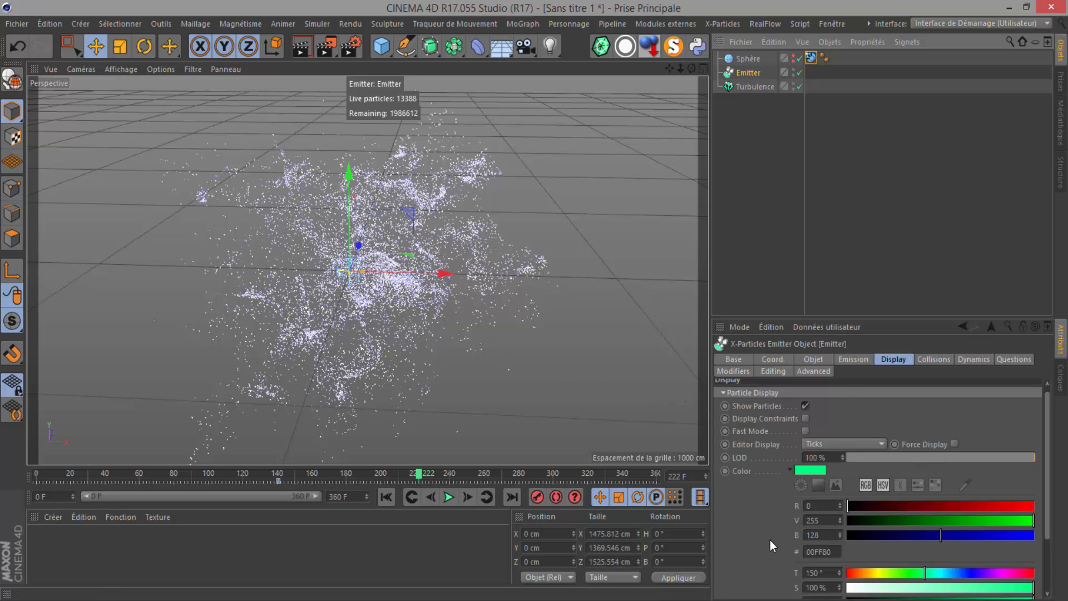
pyautogui.scroll(-3, 771, 544)
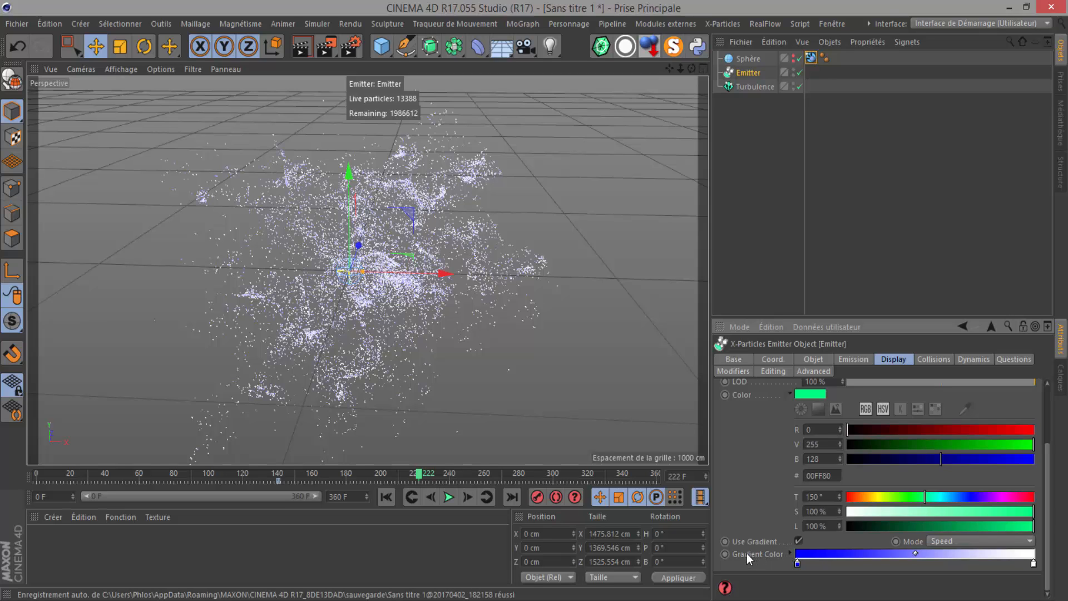
# Load the Heat 2 preset into the Emitter's Gradient Color
pyautogui.click(789, 553)
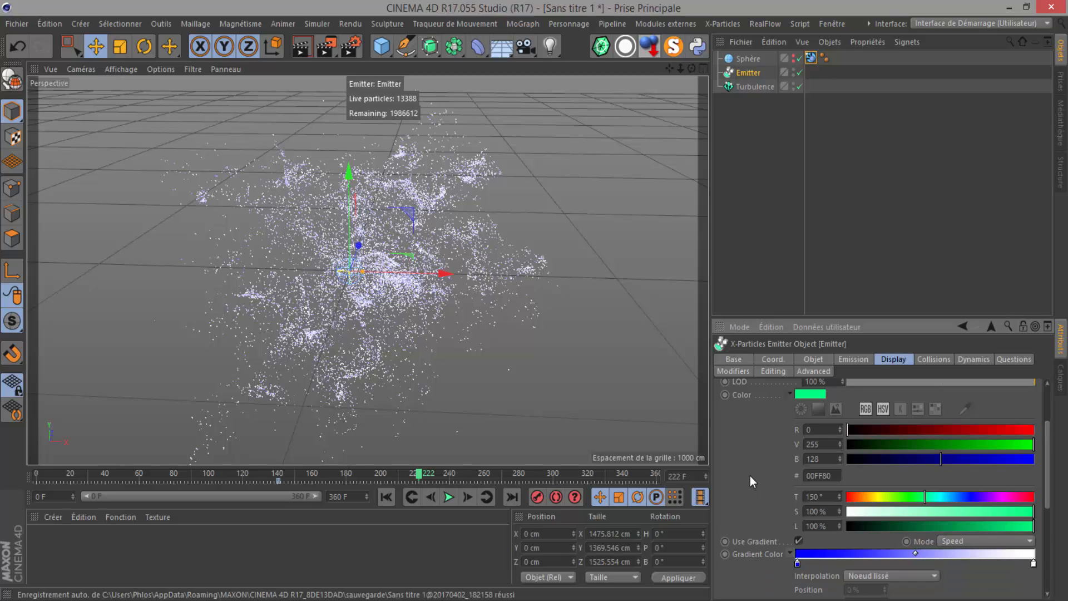
pyautogui.scroll(-3, 823, 562)
pyautogui.click(813, 561)
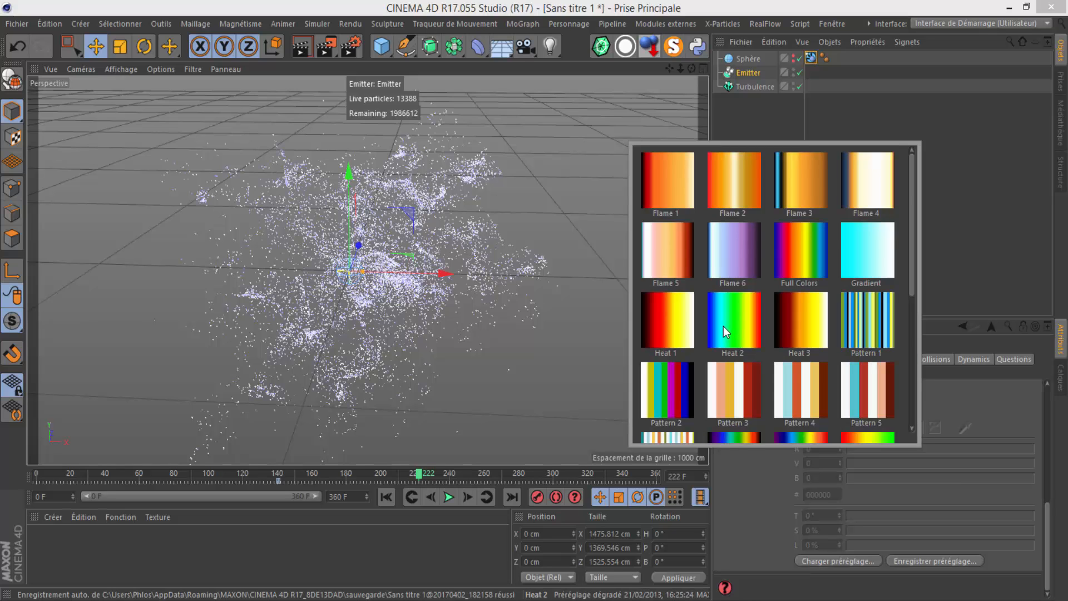
pyautogui.click(725, 330)
pyautogui.scroll(5, 777, 481)
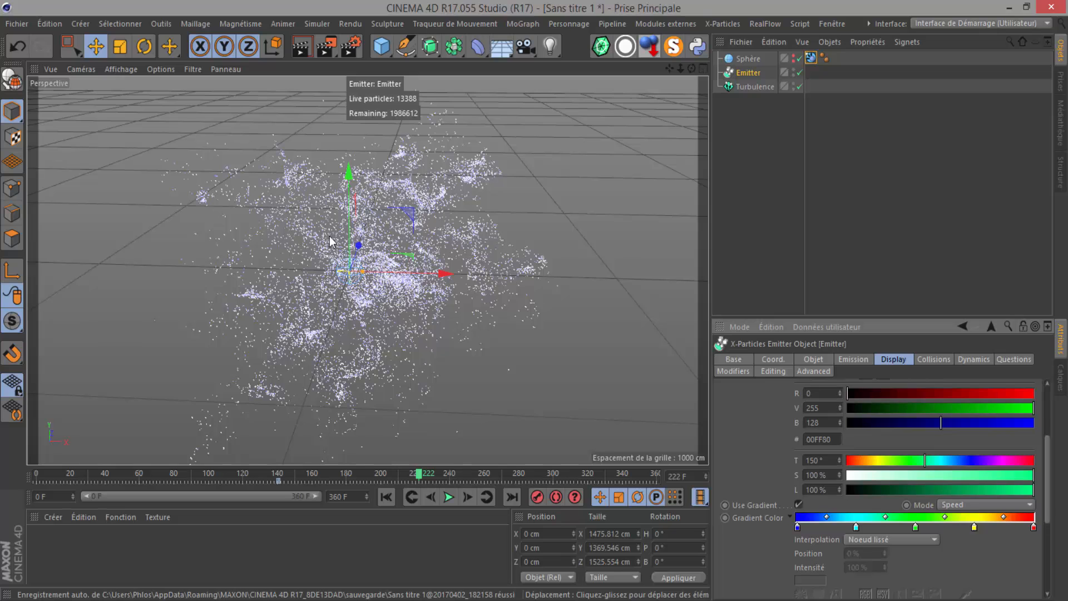
# Replay the animation from the start to frame 127 to examine the speed-based particle colors
pyautogui.click(387, 498)
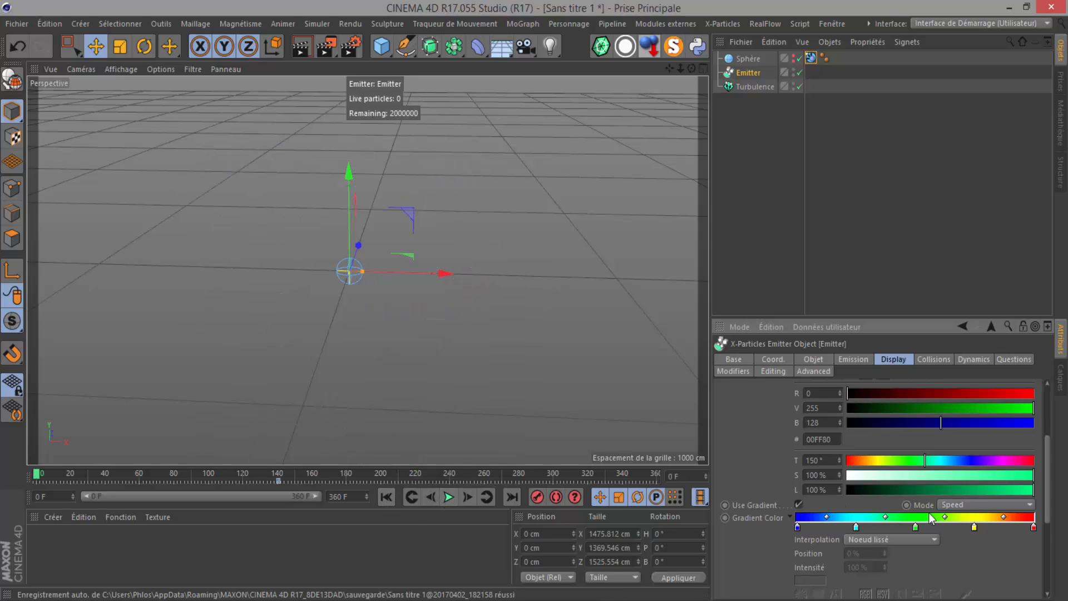
pyautogui.click(448, 498)
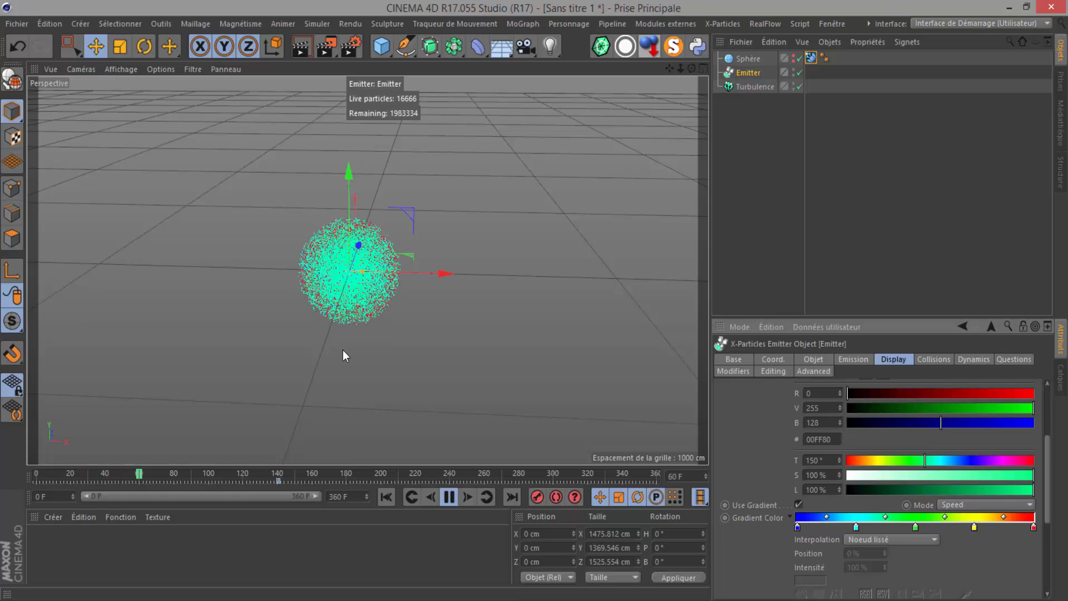
pyautogui.click(449, 497)
pyautogui.click(449, 497)
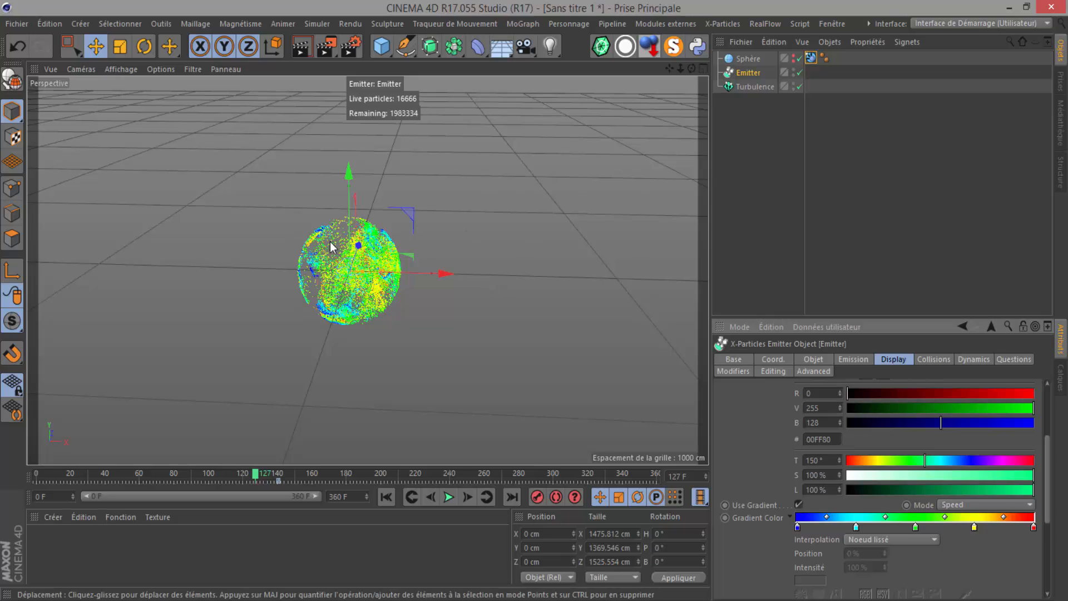
# Add a light at about X 367, Y 691, Z 335 cm with Raytrace (ombres franches) shadows
pyautogui.click(550, 48)
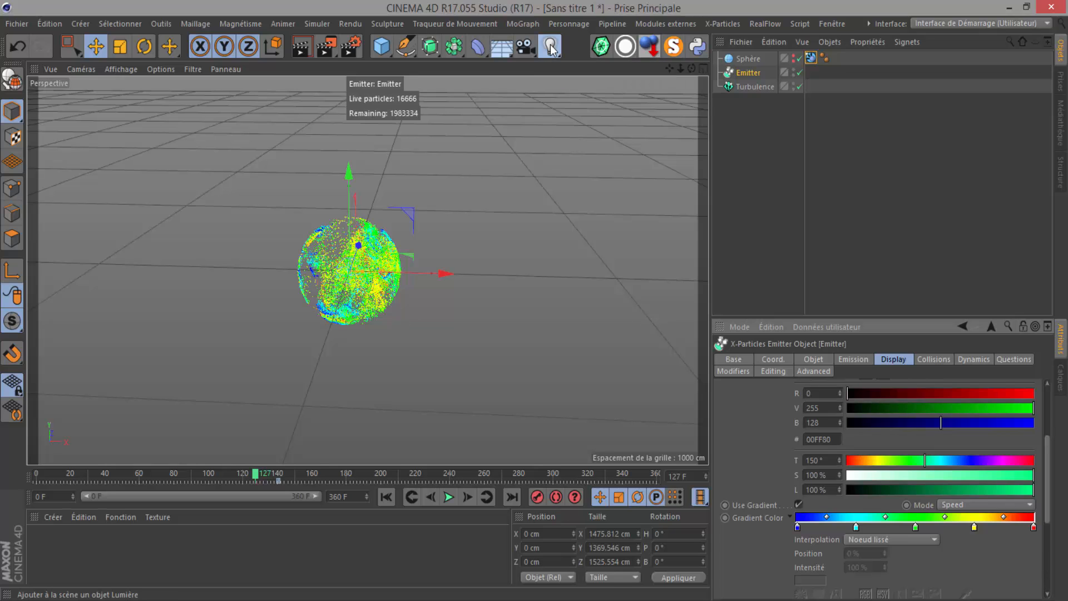
pyautogui.moveTo(358, 248); pyautogui.dragTo(308, 334)
pyautogui.moveTo(414, 355); pyautogui.dragTo(503, 356)
pyautogui.moveTo(436, 203); pyautogui.dragTo(534, 302)
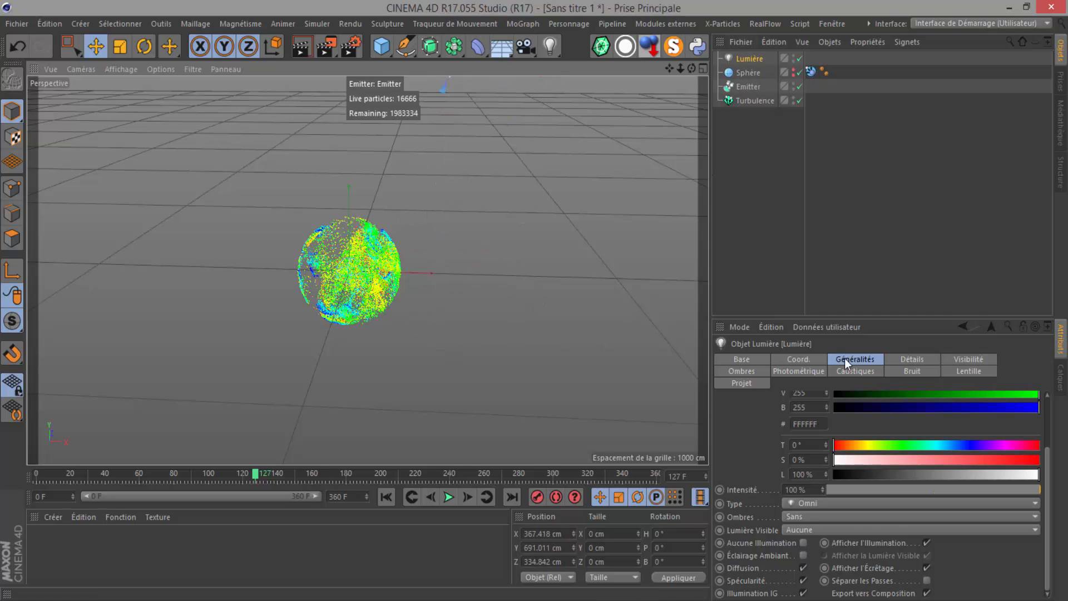
pyautogui.click(815, 519)
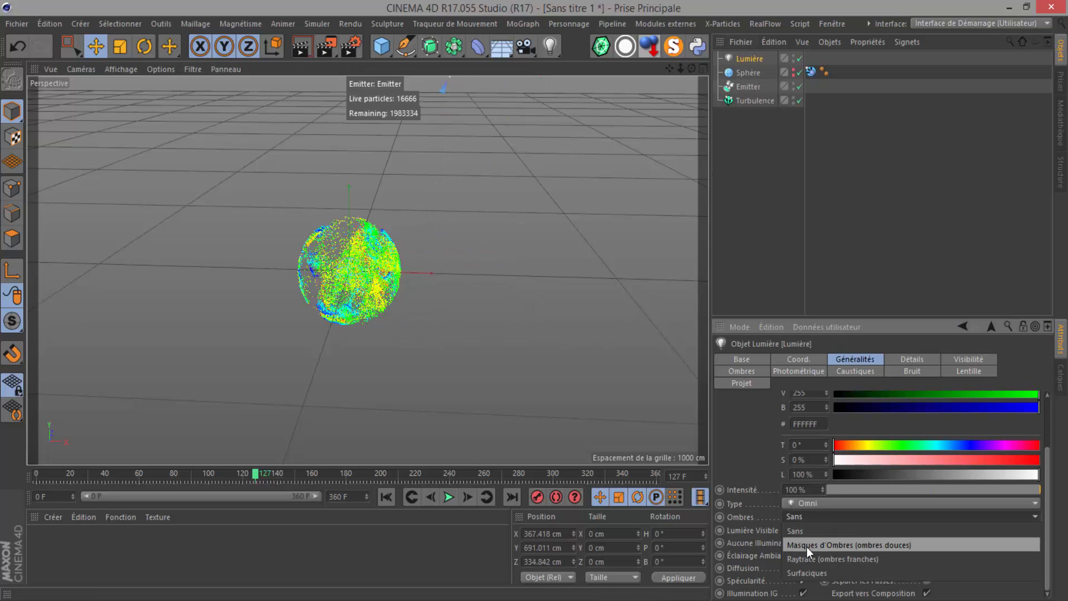
pyautogui.click(803, 559)
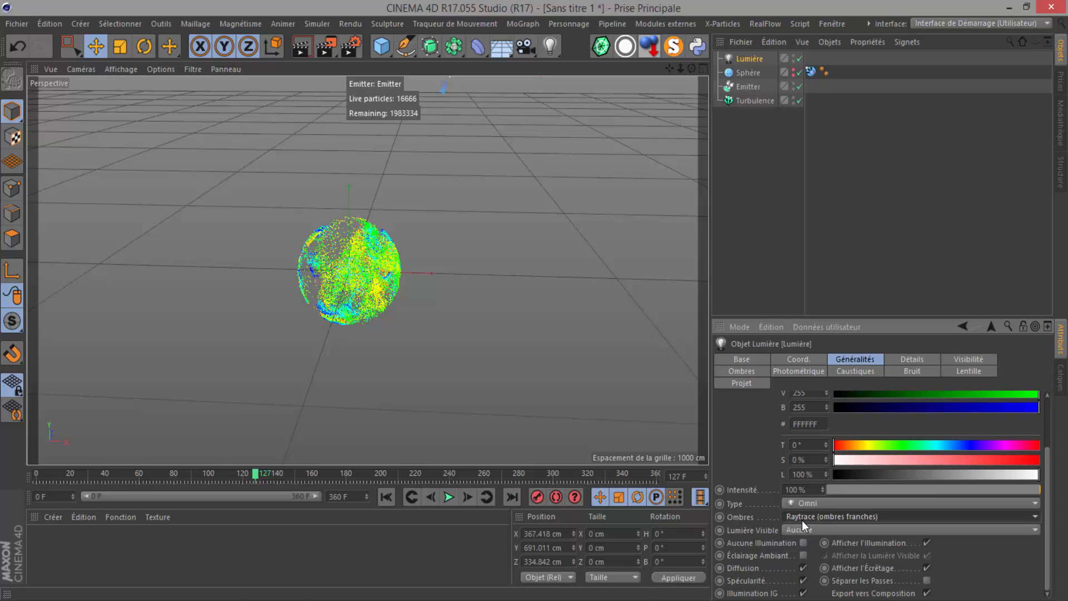
# Add a camera, reset its rotation and X position to 0, and lower it to about Y 59 cm
pyautogui.click(524, 49)
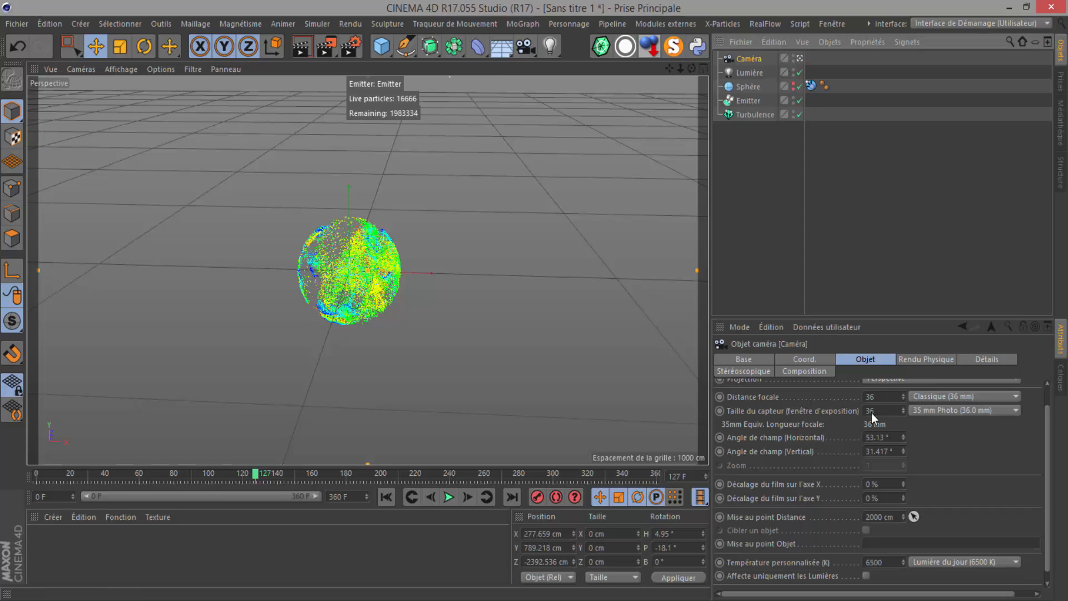
pyautogui.click(807, 359)
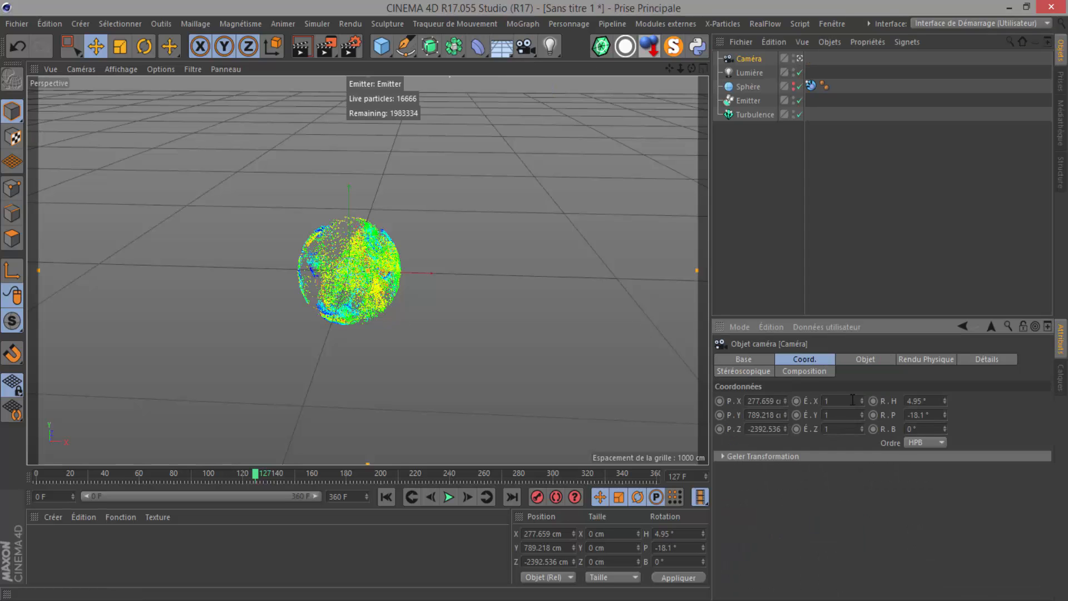
pyautogui.rightClick(945, 416)
pyautogui.rightClick(783, 401)
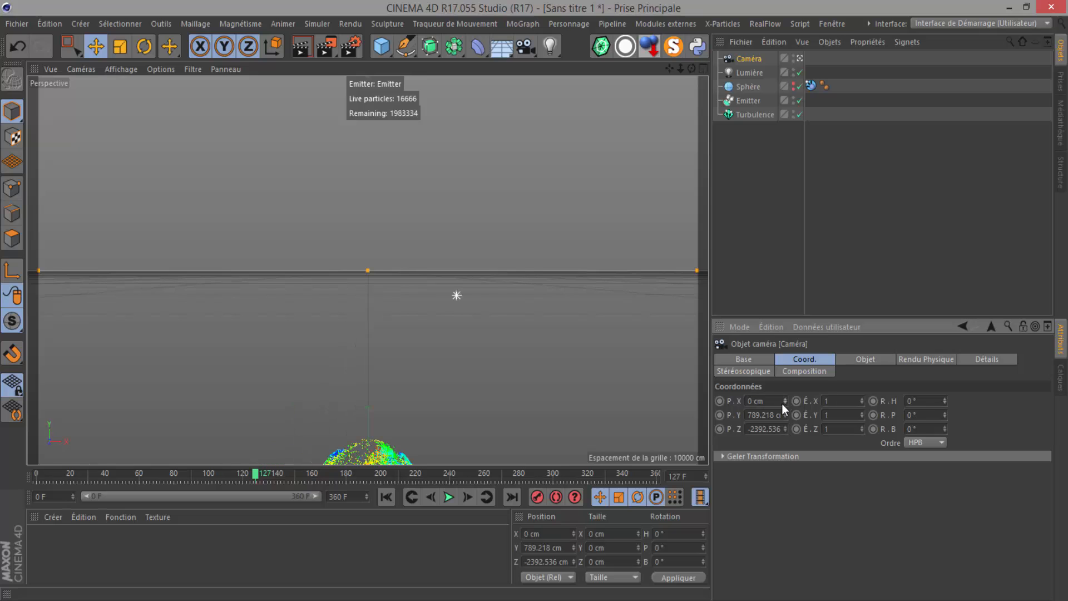
pyautogui.moveTo(785, 414)
pyautogui.mouseDown()
pyautogui.moveTo(780, 499)
pyautogui.moveTo(779, 421)
pyautogui.mouseUp()
# Play the animation to frame 291 and reposition the camera to about Y -3 cm and Z -3009 cm to frame the dispersing particles
pyautogui.click(449, 497)
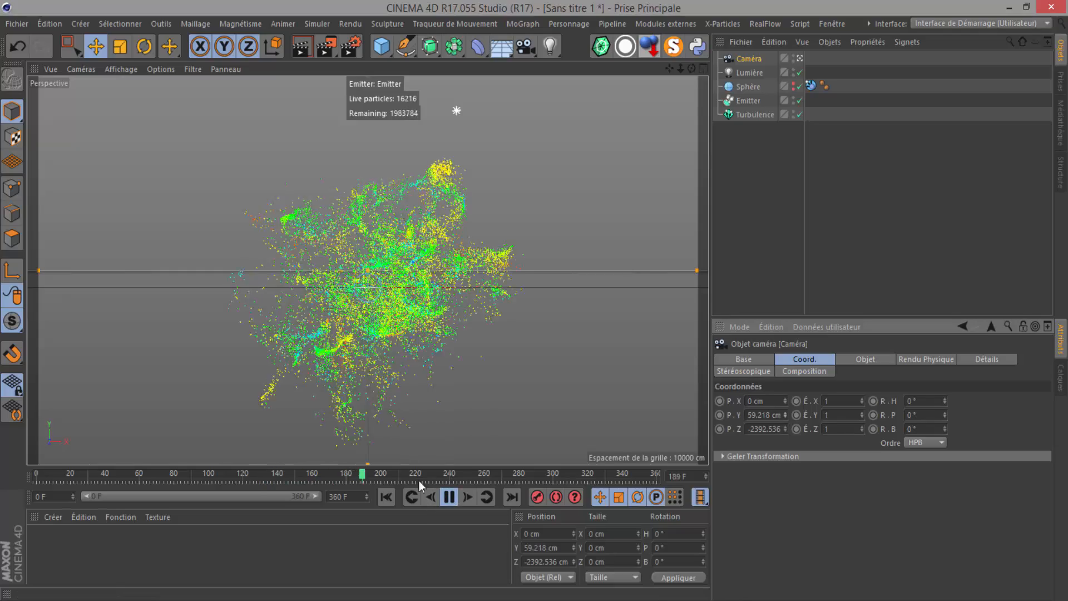
pyautogui.click(451, 497)
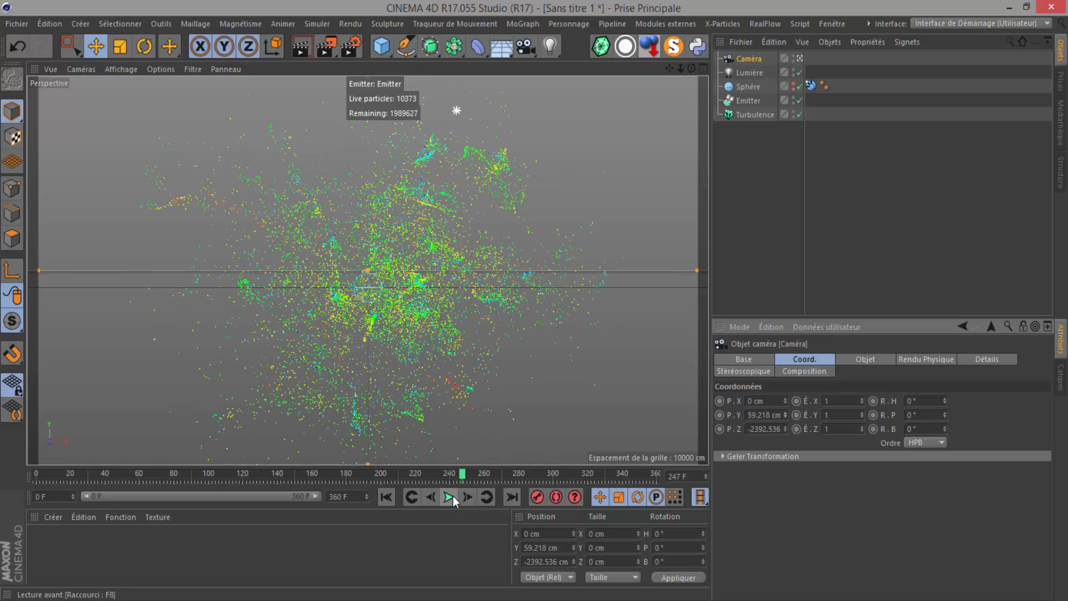
pyautogui.moveTo(784, 419)
pyautogui.mouseDown()
pyautogui.moveTo(778, 448)
pyautogui.moveTo(783, 426)
pyautogui.mouseUp()
pyautogui.click(449, 497)
pyautogui.click(448, 496)
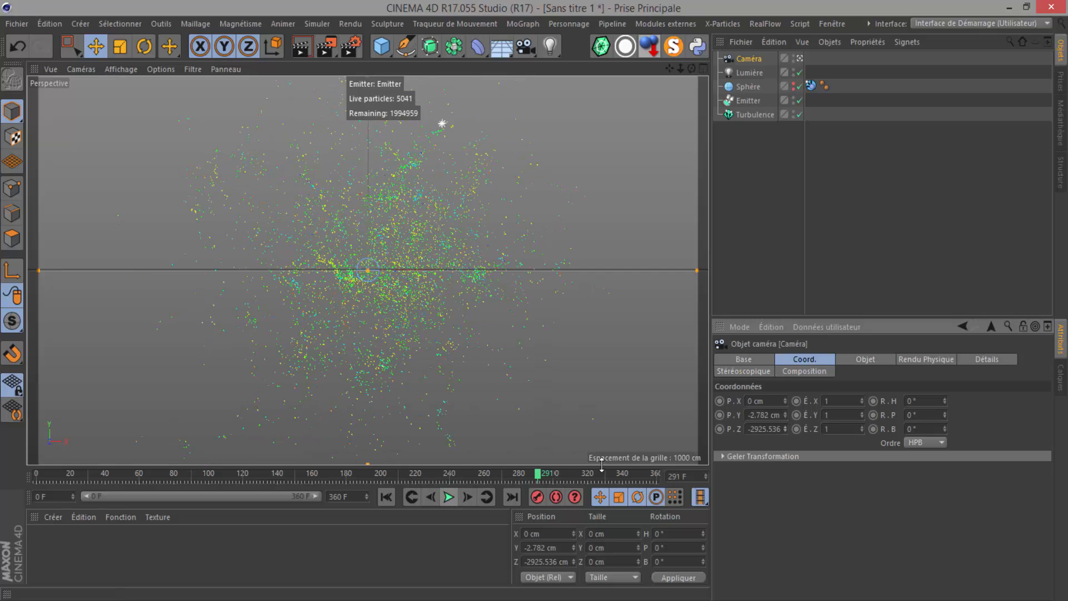
pyautogui.moveTo(783, 429); pyautogui.dragTo(782, 444)
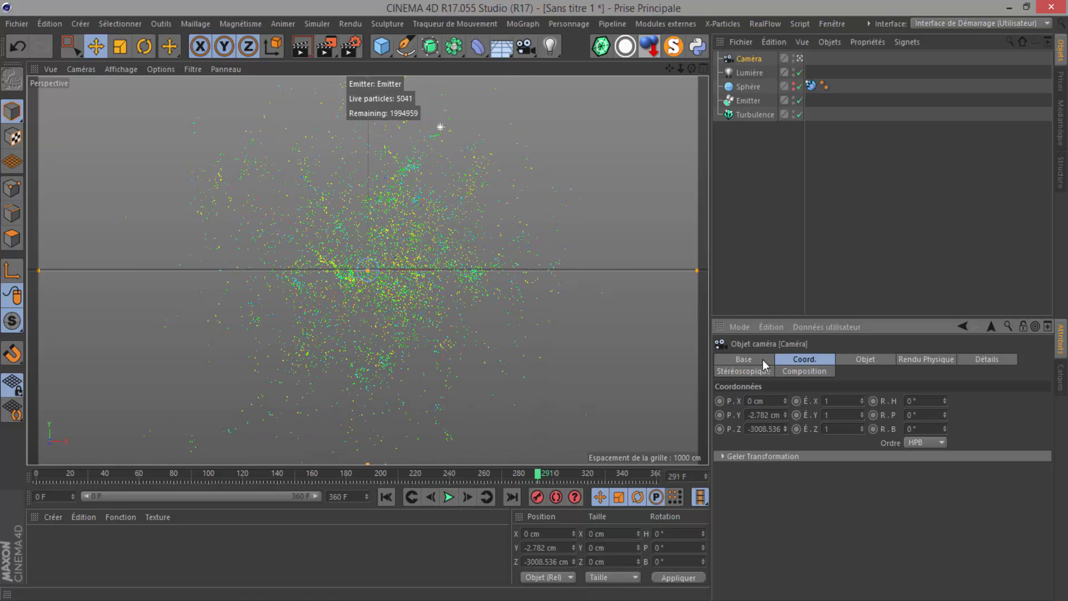
# Replay the animation from the start to frame 92 to check the sphere of particles through the camera
pyautogui.click(386, 497)
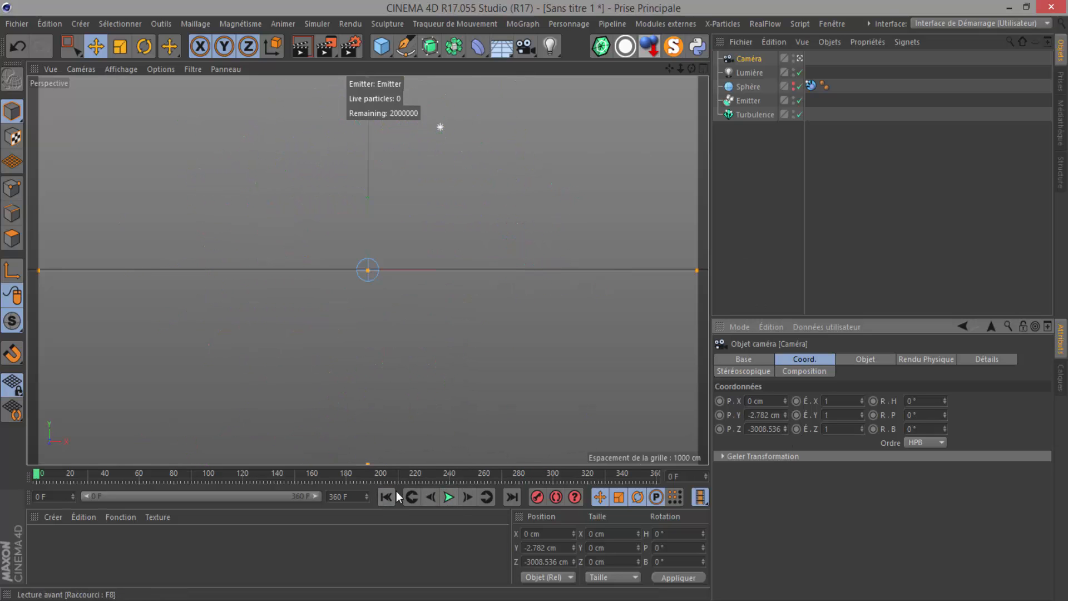
pyautogui.click(448, 497)
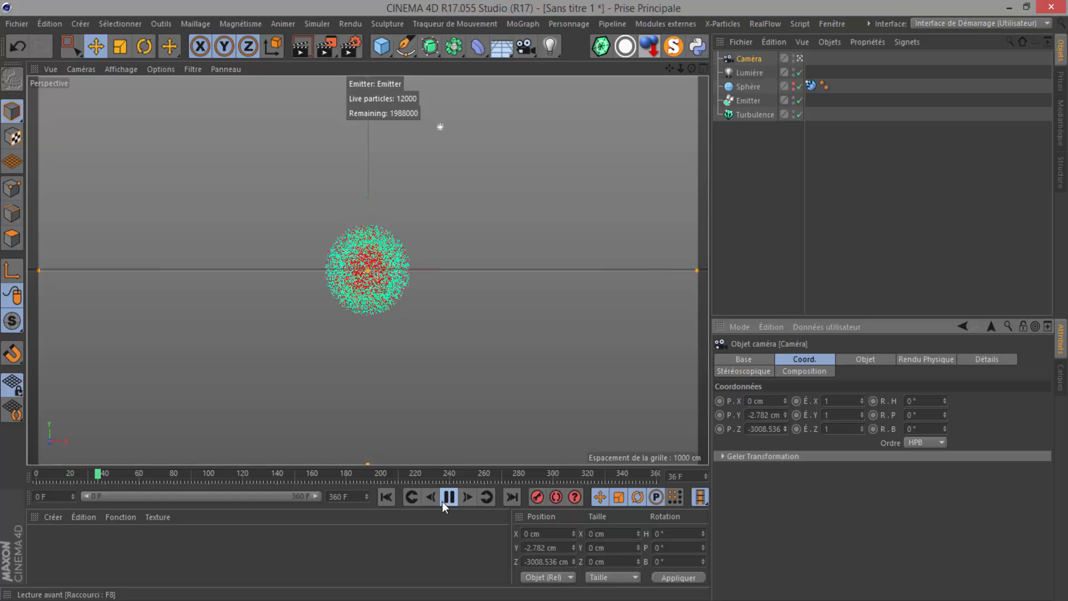
pyautogui.click(442, 501)
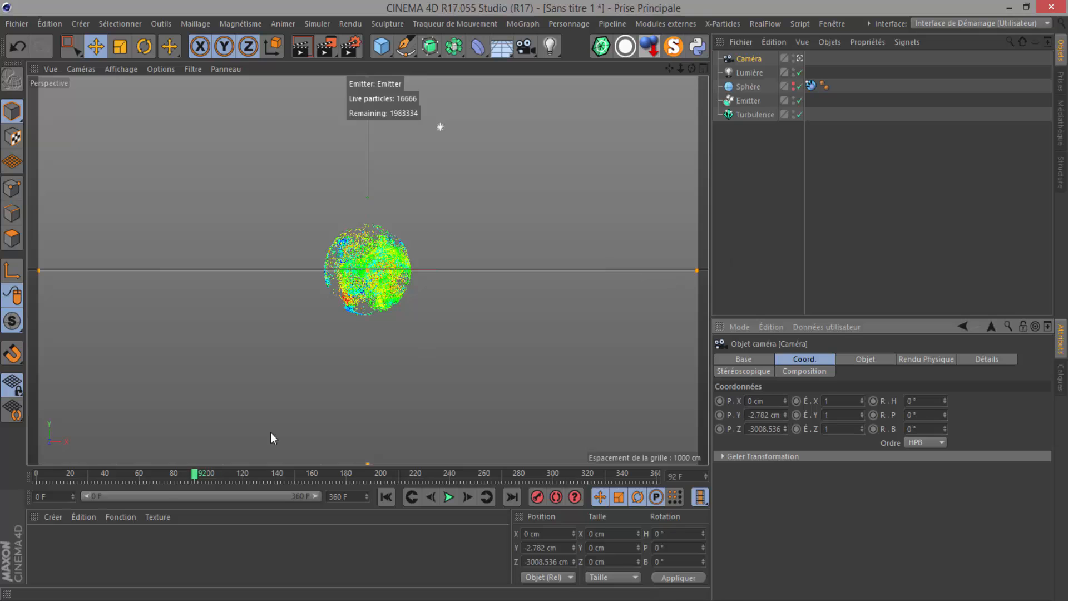
# Create an X-Particles Material and assign it to the Emitter
pyautogui.click(50, 517)
pyautogui.moveTo(75, 405)
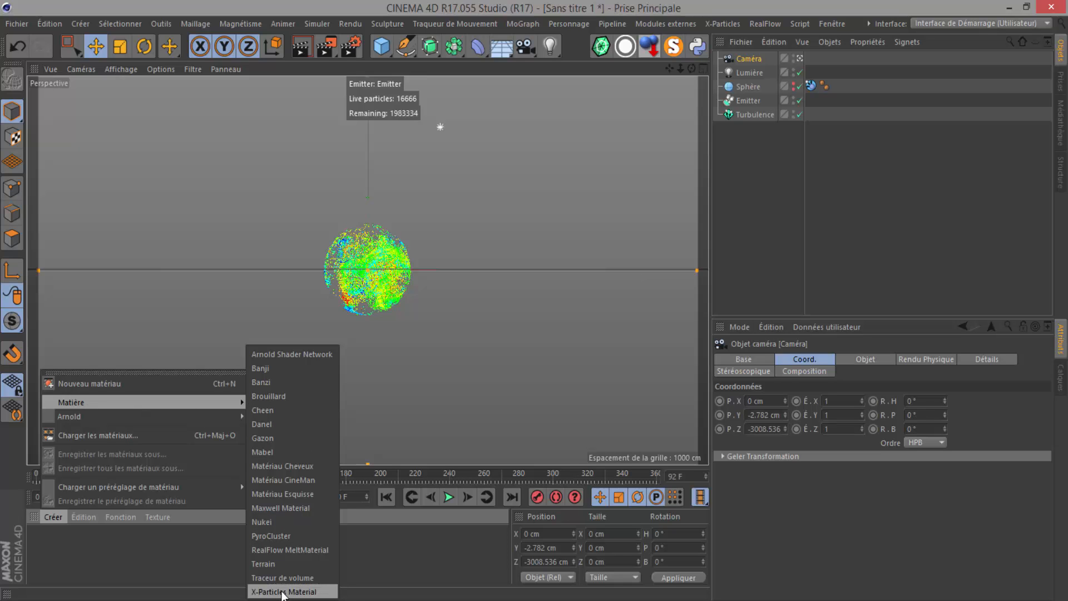
pyautogui.click(47, 581)
pyautogui.click(45, 517)
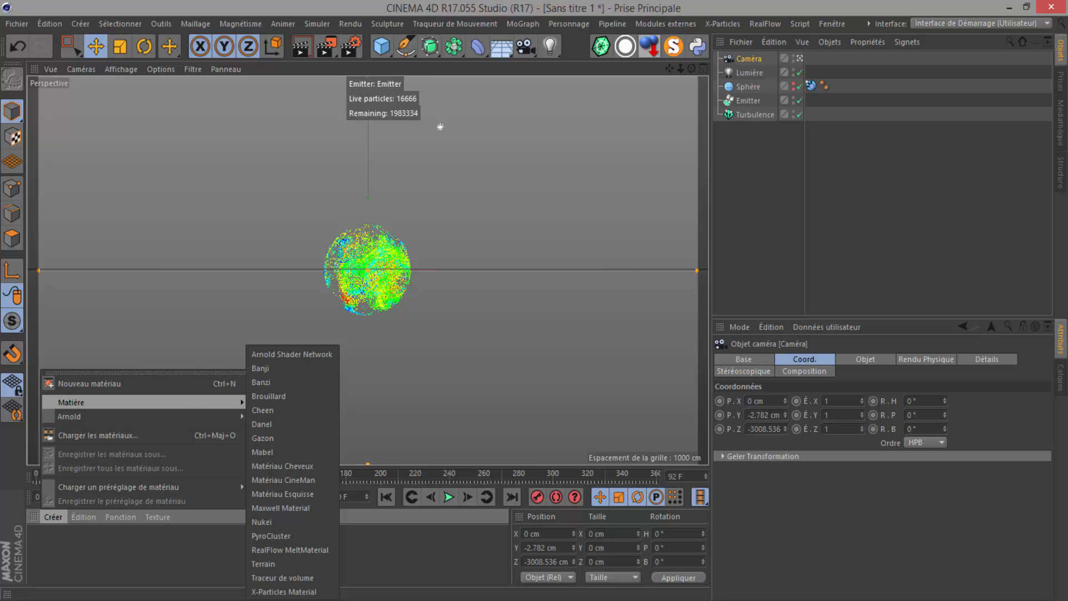
pyautogui.click(285, 592)
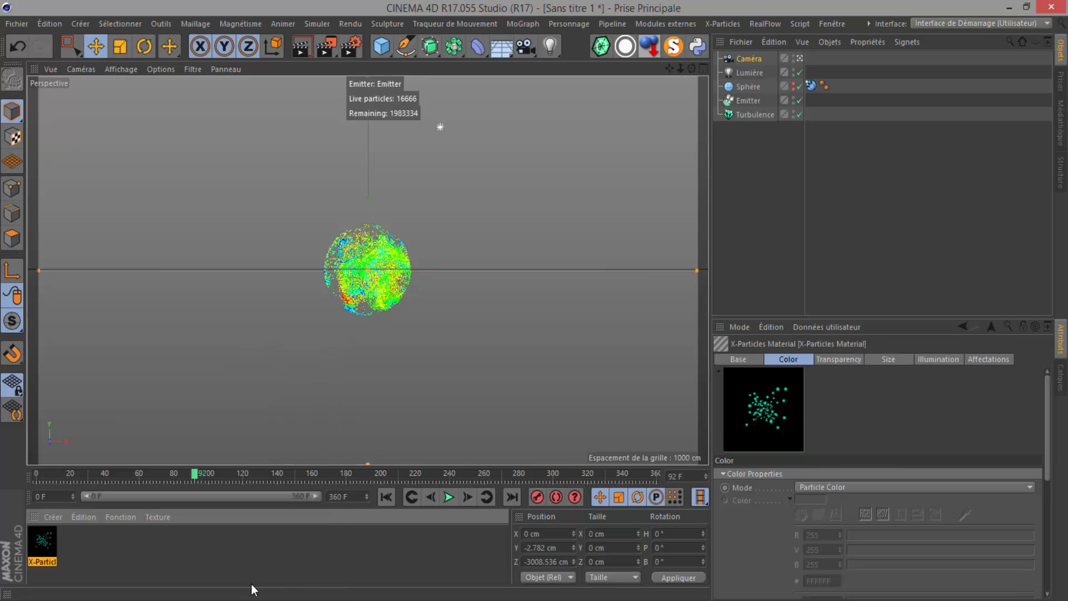
pyautogui.moveTo(39, 544); pyautogui.dragTo(751, 103)
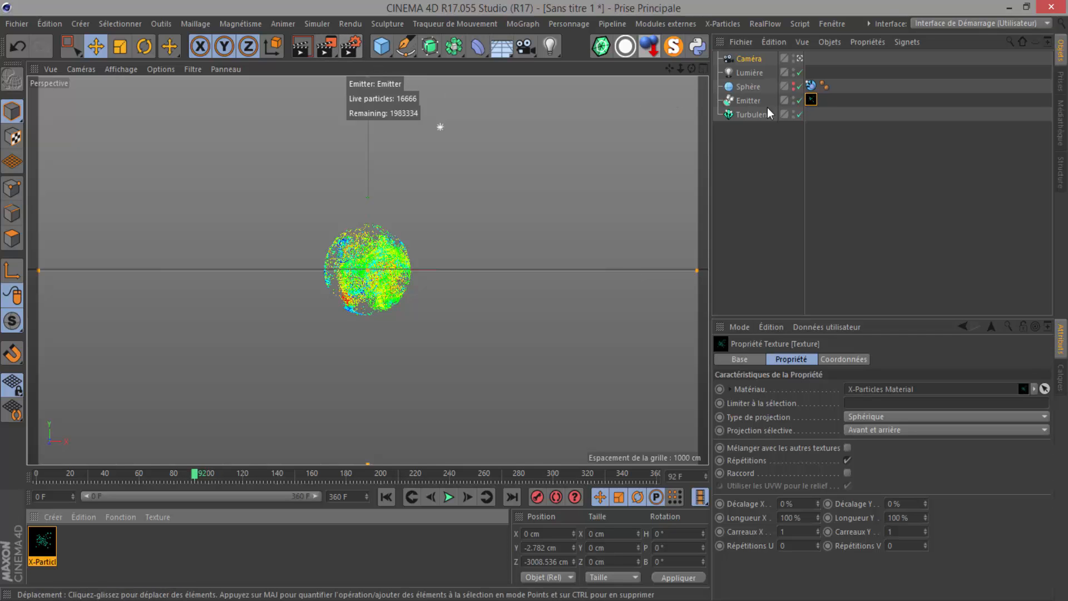
# Check in the render settings that the X-Particles effect is enabled and available in the effects list
pyautogui.click(352, 50)
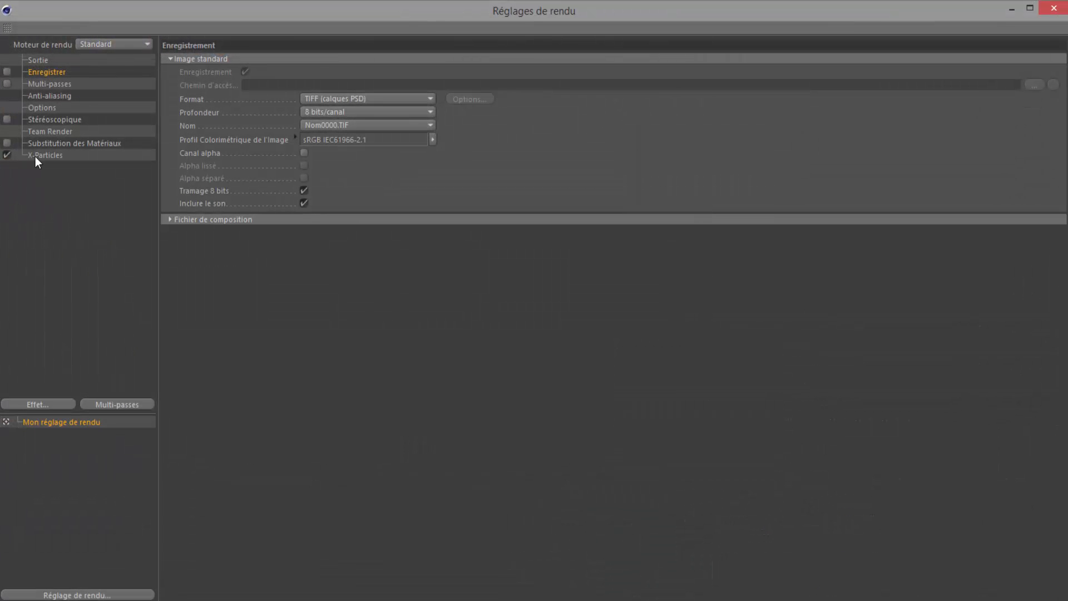
pyautogui.click(41, 155)
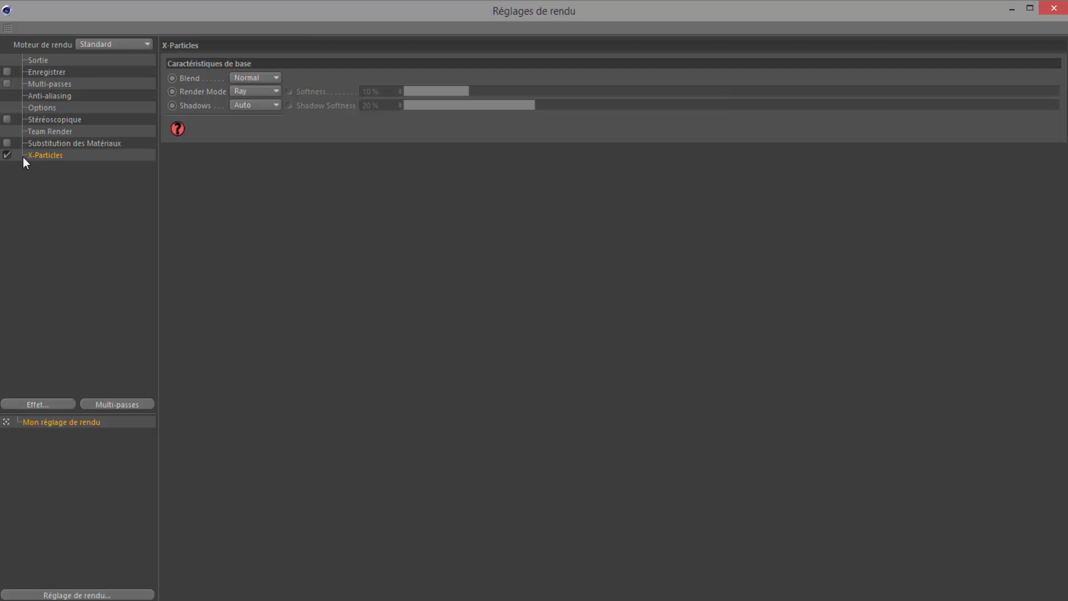
pyautogui.click(25, 401)
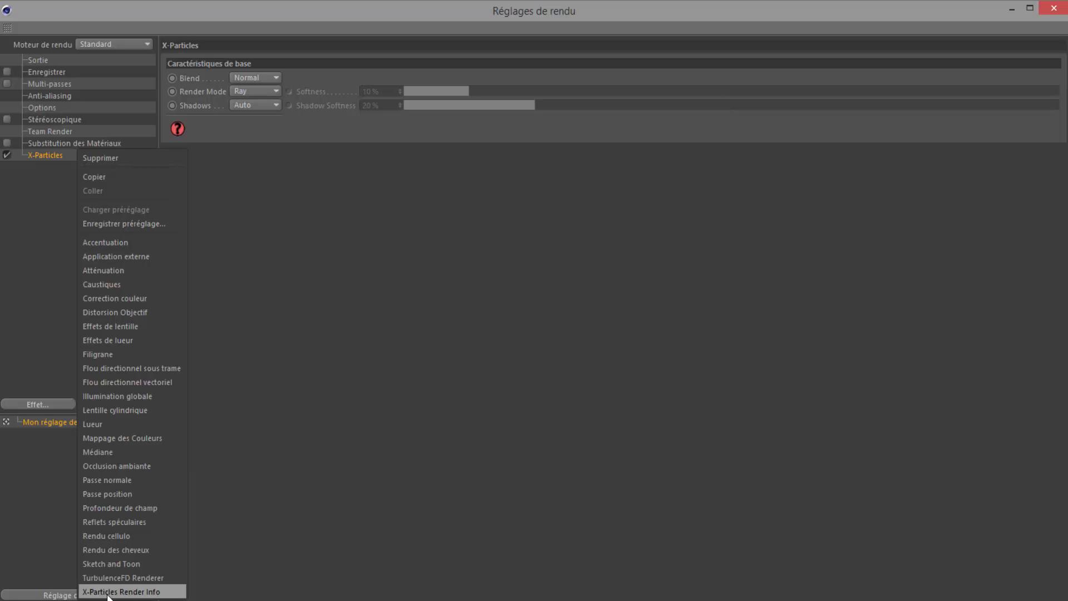
pyautogui.click(37, 157)
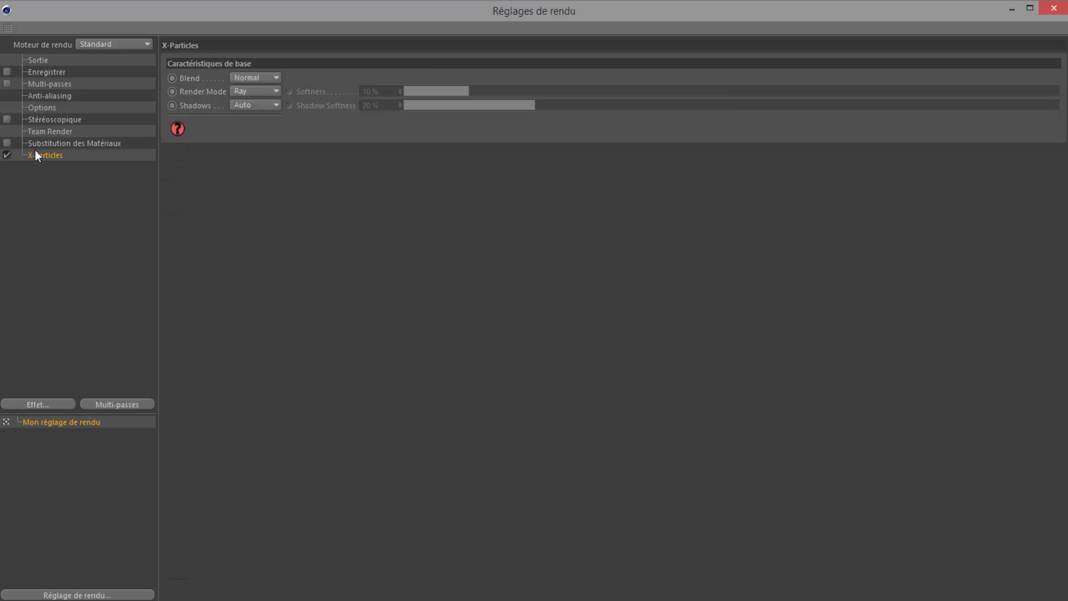
pyautogui.click(1053, 11)
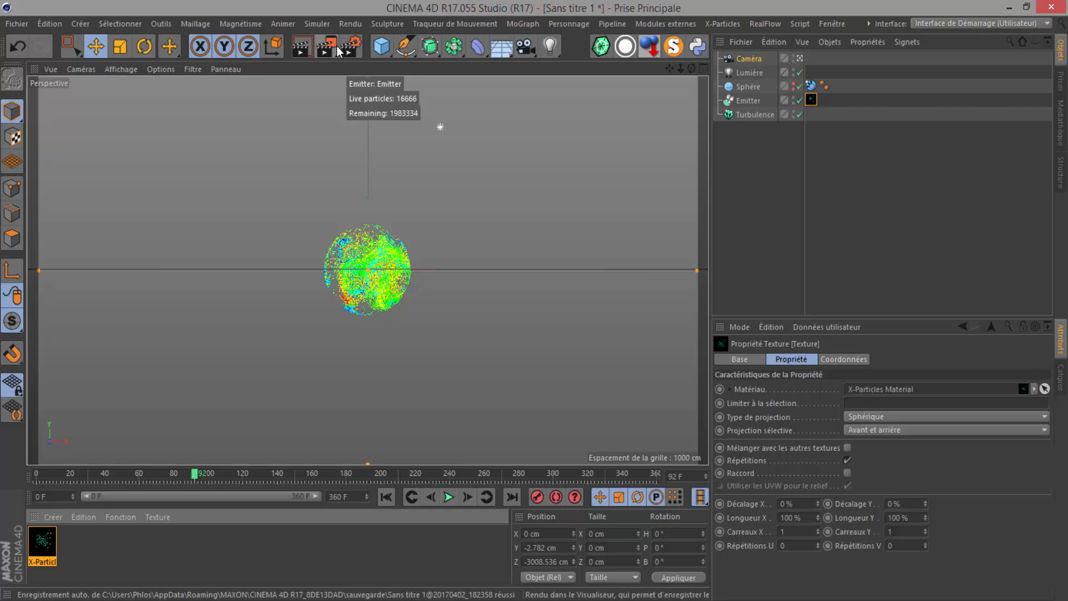
# Render frame 92 in the Picture Viewer, inspect the particle sphere up close and close the viewer
pyautogui.hotkey('shift', 'r')
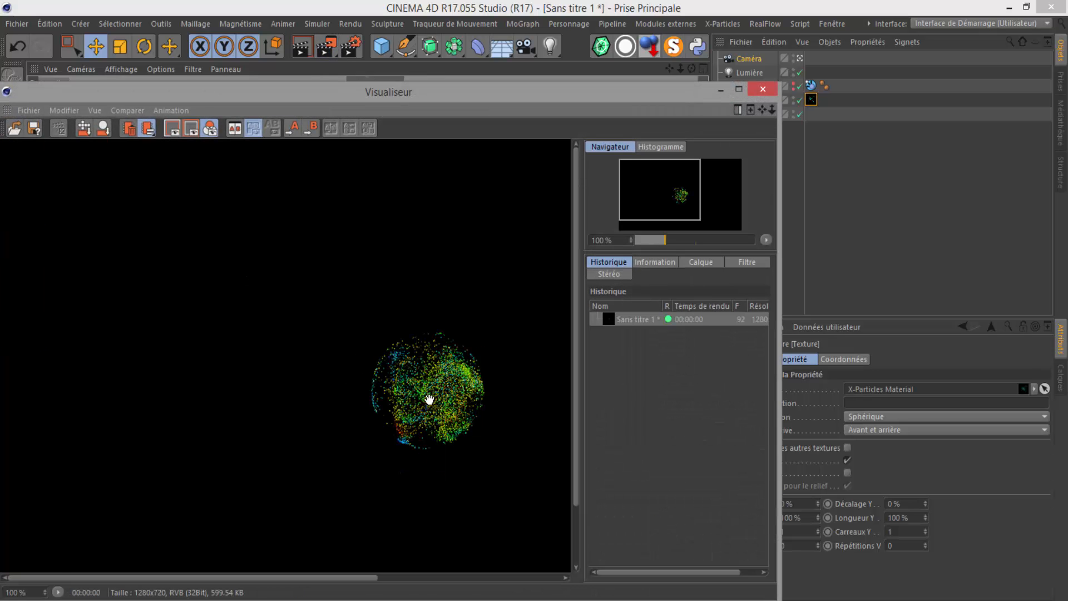
pyautogui.scroll(4, 429, 401)
pyautogui.scroll(-3, 425, 402)
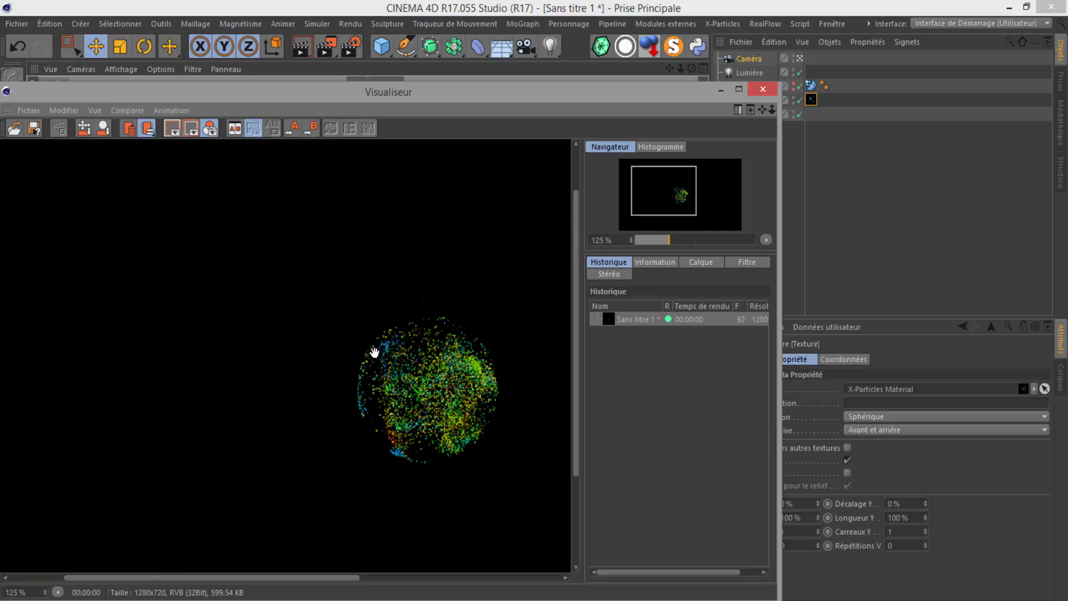
pyautogui.click(763, 89)
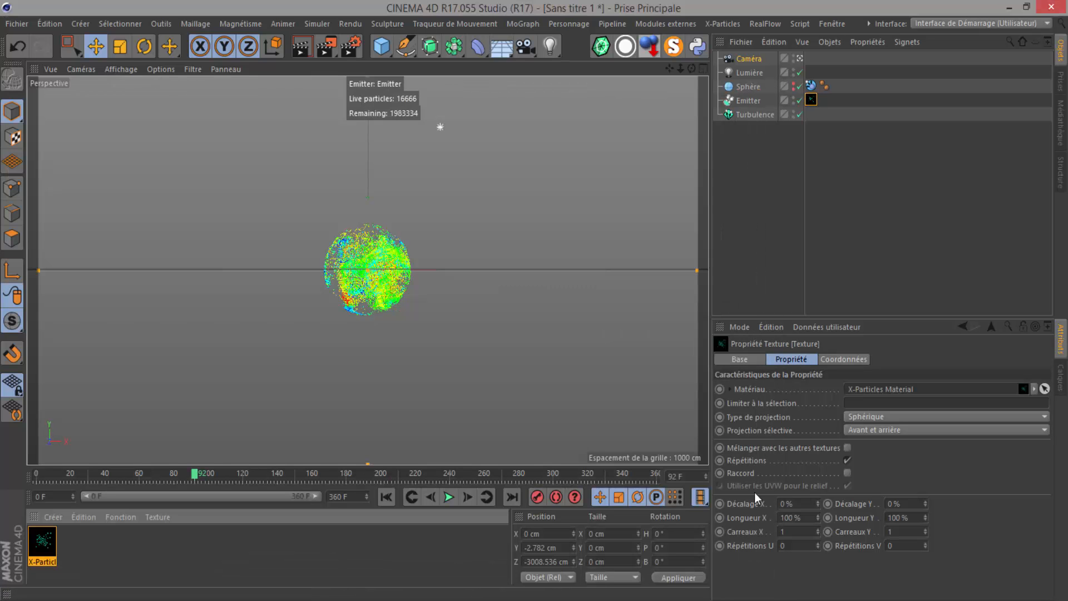
# Set the Emitter's birthrate to 1000000
pyautogui.click(741, 100)
pyautogui.click(836, 360)
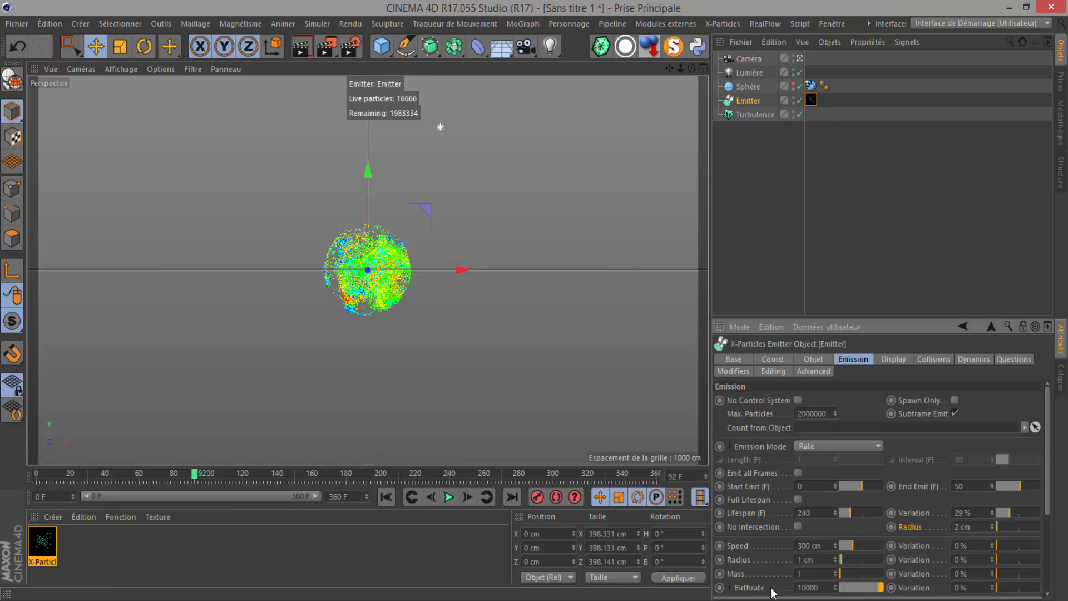
pyautogui.click(824, 587)
pyautogui.write('00')
pyautogui.moveTo(818, 592); pyautogui.dragTo(828, 587)
pyautogui.moveTo(804, 415)
pyautogui.mouseDown()
pyautogui.moveTo(838, 413)
pyautogui.moveTo(794, 413)
pyautogui.mouseUp()
pyautogui.click(744, 418)
pyautogui.click(829, 414)
pyautogui.moveTo(813, 421); pyautogui.dragTo(778, 418)
pyautogui.click(802, 413)
pyautogui.press('BackSpace')
pyautogui.write('1')
pyautogui.press('Return')
# Replay the animation from the start and pause it at frame 30 to check the denser emission
pyautogui.click(386, 496)
pyautogui.press('F8')
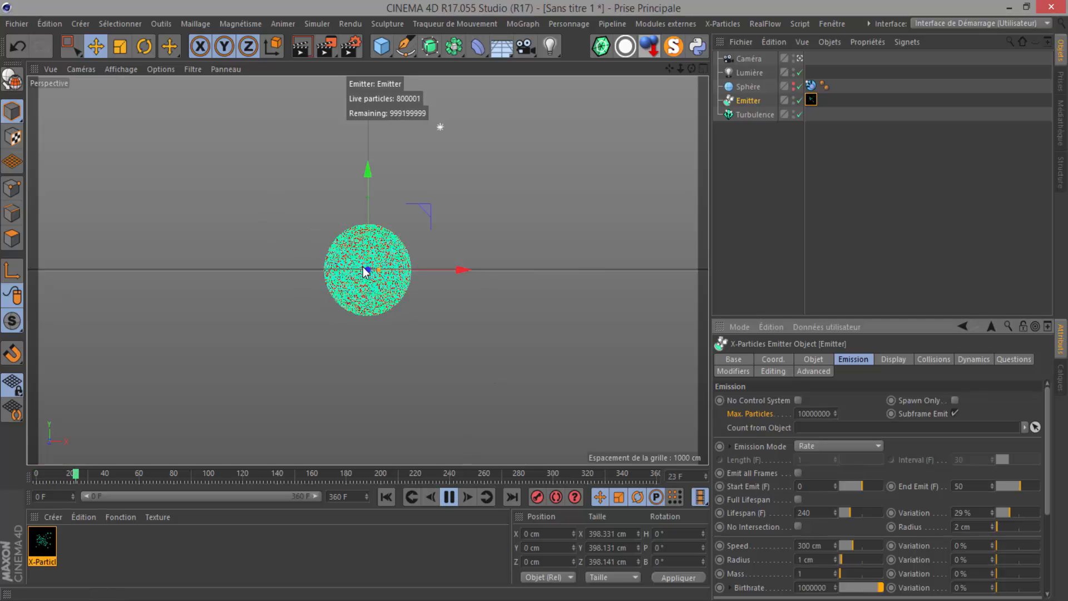
pyautogui.click(449, 496)
# Set the Emitter's display LOD to 1%
pyautogui.click(891, 359)
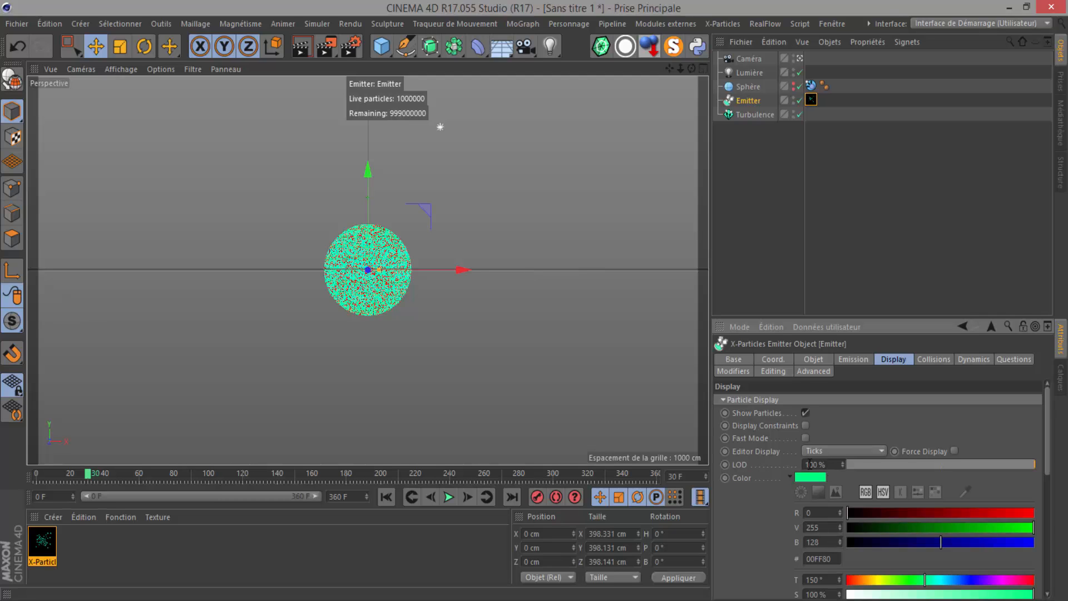
pyautogui.moveTo(807, 465); pyautogui.dragTo(835, 464)
pyautogui.write('1')
pyautogui.press('Return')
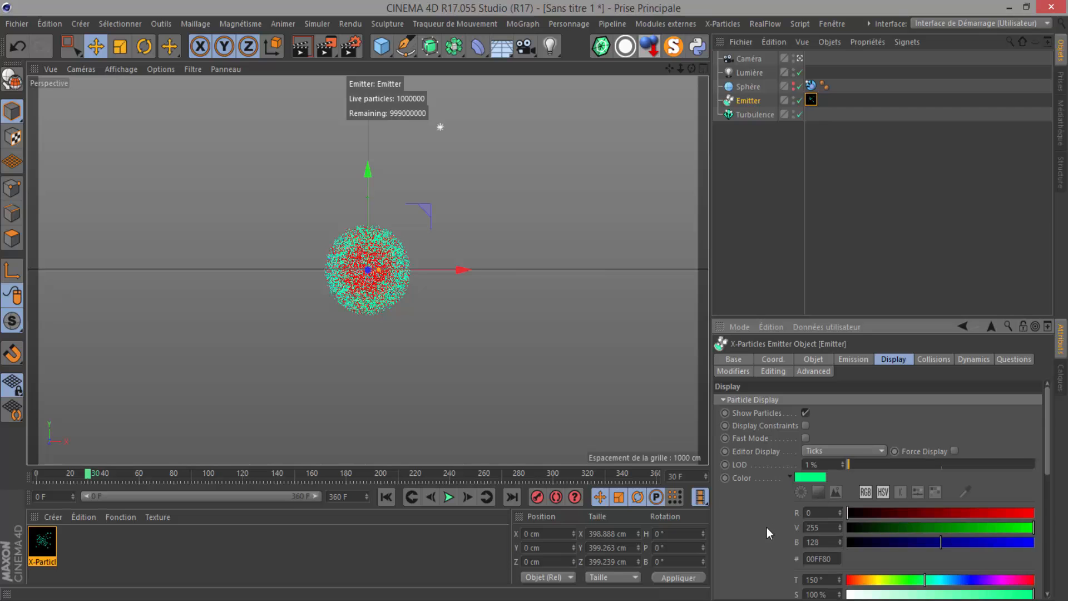
# Open the X-Particles Material and choose Particle Color as its color mode
pyautogui.scroll(-5, 766, 527)
pyautogui.doubleClick(38, 547)
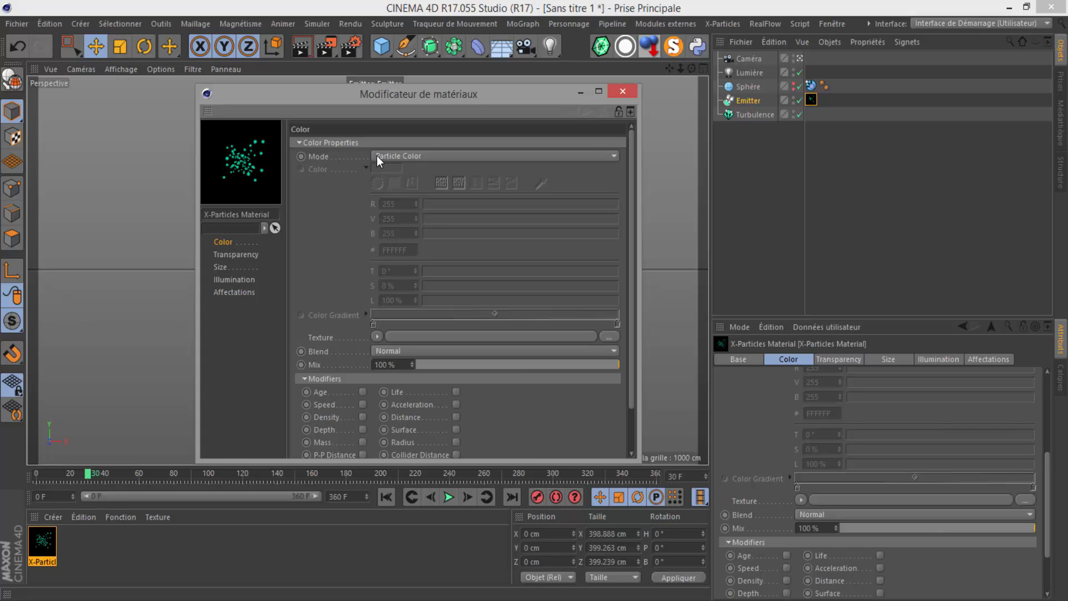
pyautogui.moveTo(369, 104); pyautogui.dragTo(613, 220)
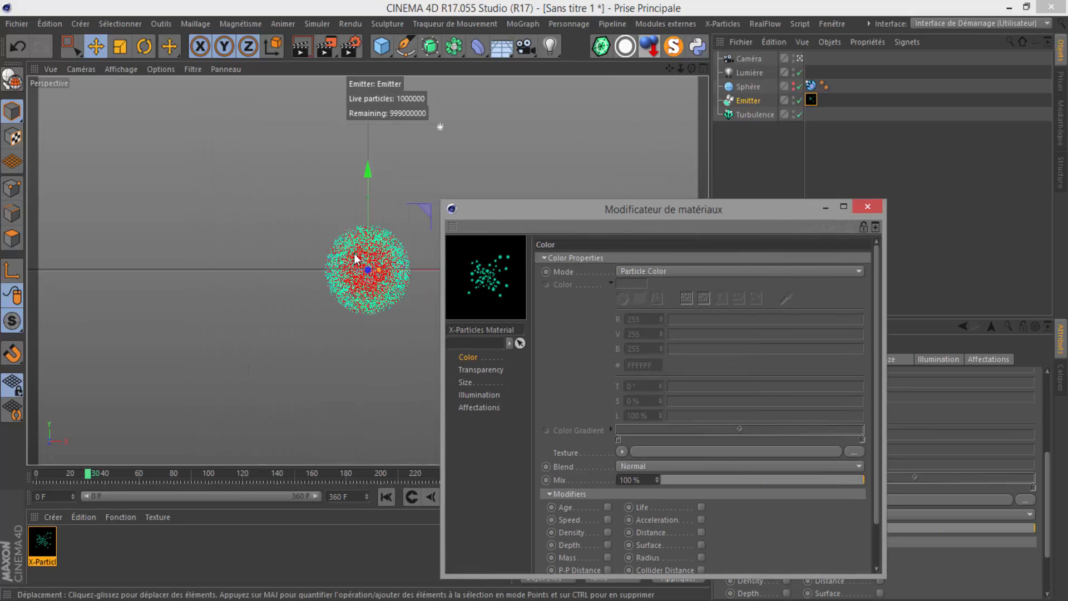
pyautogui.click(636, 273)
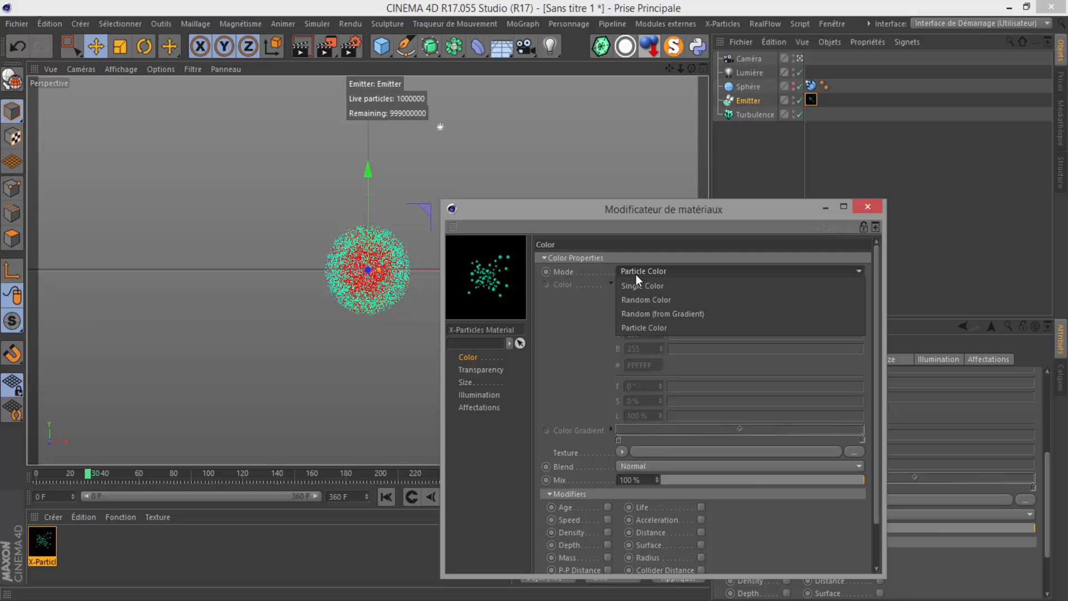
pyautogui.click(630, 328)
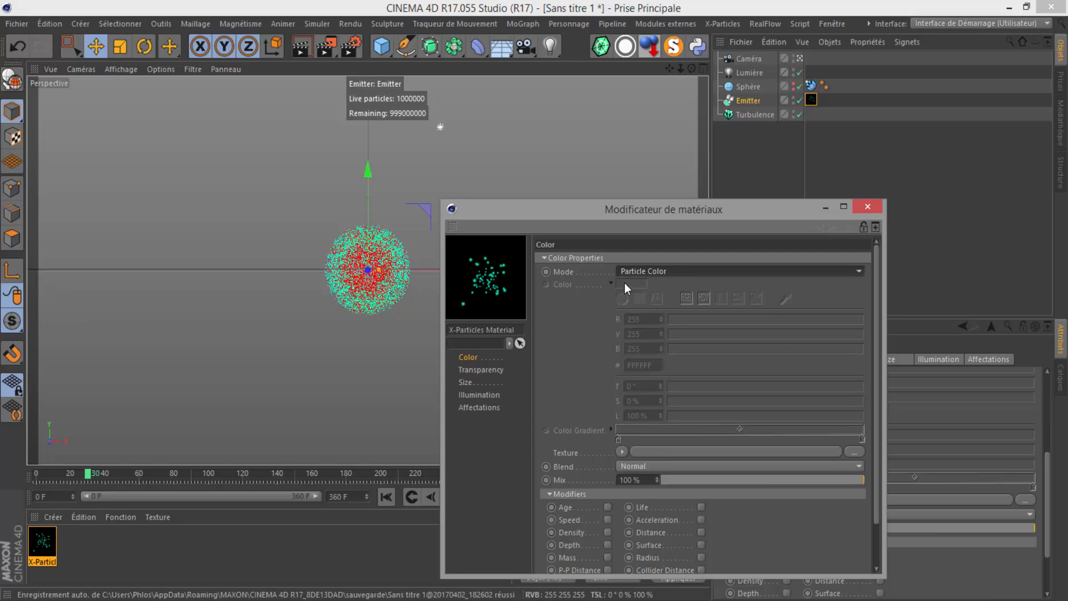
pyautogui.click(868, 207)
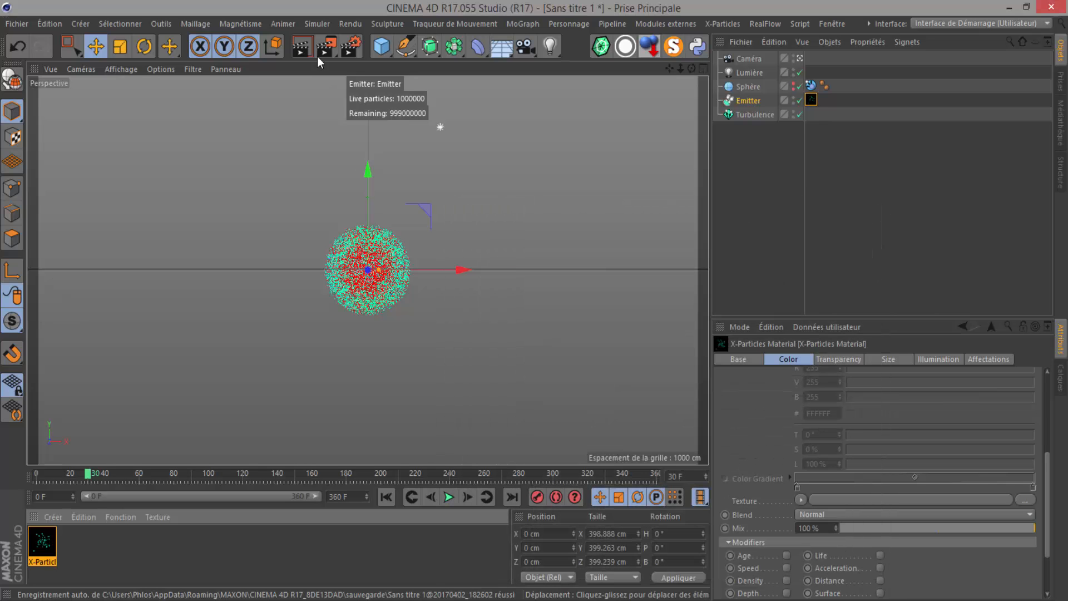
# Play the animation on to frame 93, start a test render of that frame and abort it
pyautogui.click(449, 497)
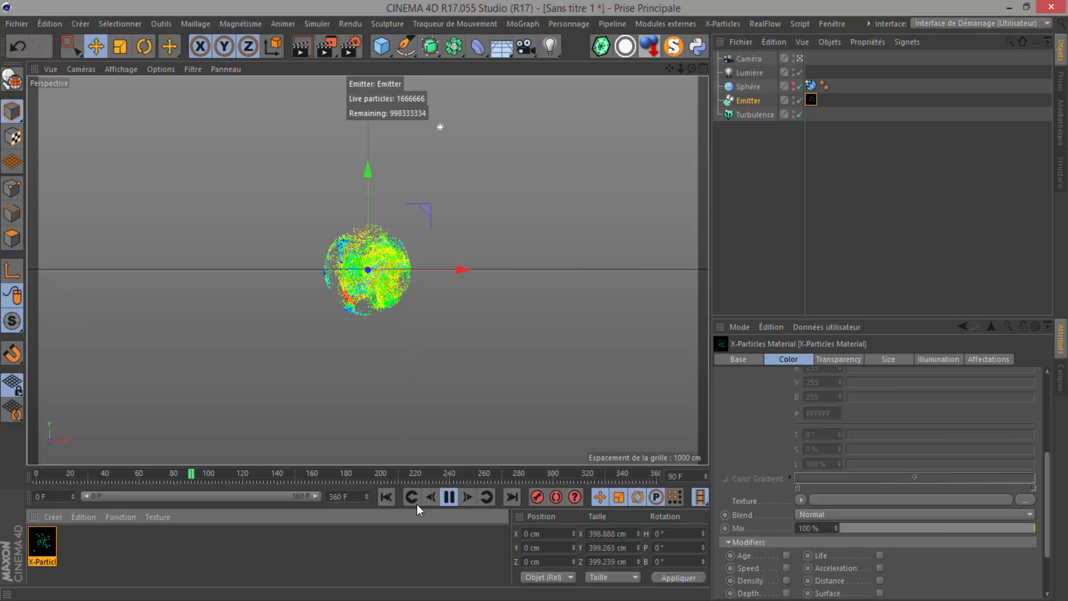
pyautogui.click(449, 496)
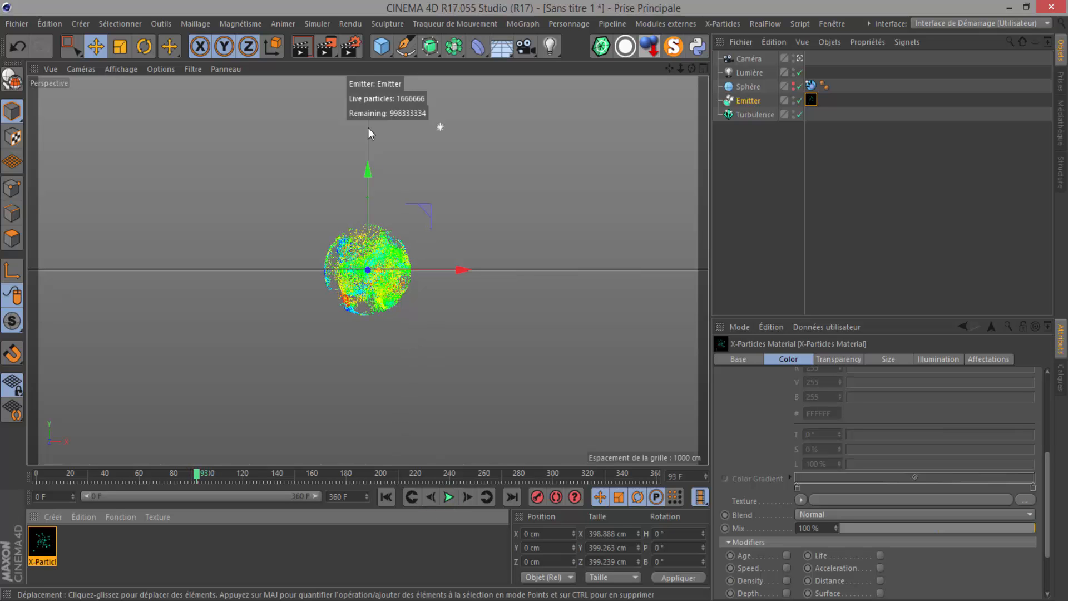
pyautogui.click(326, 47)
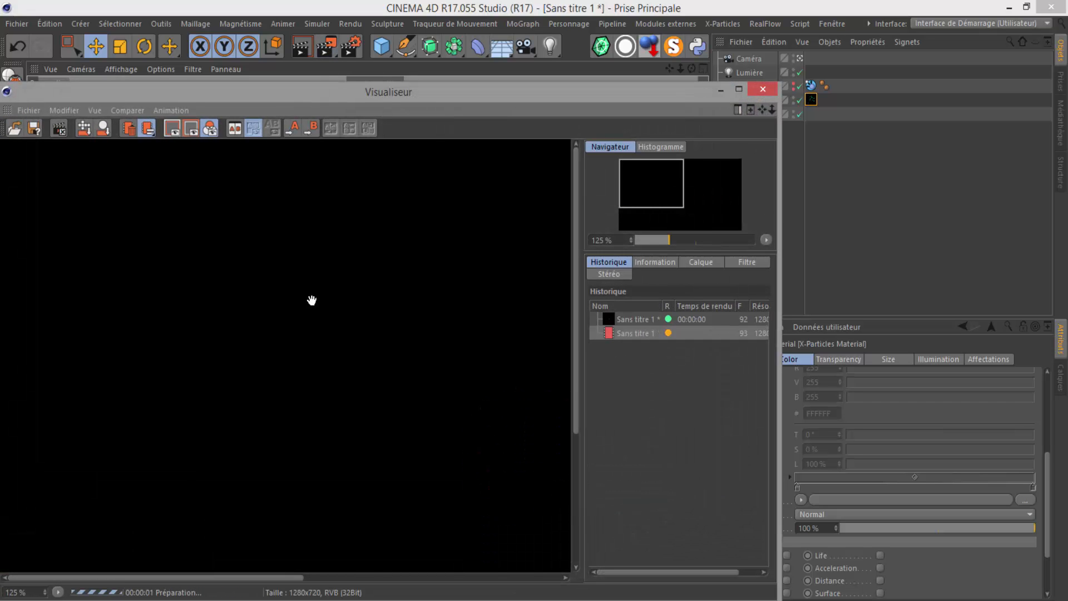
pyautogui.scroll(-1, 468, 385)
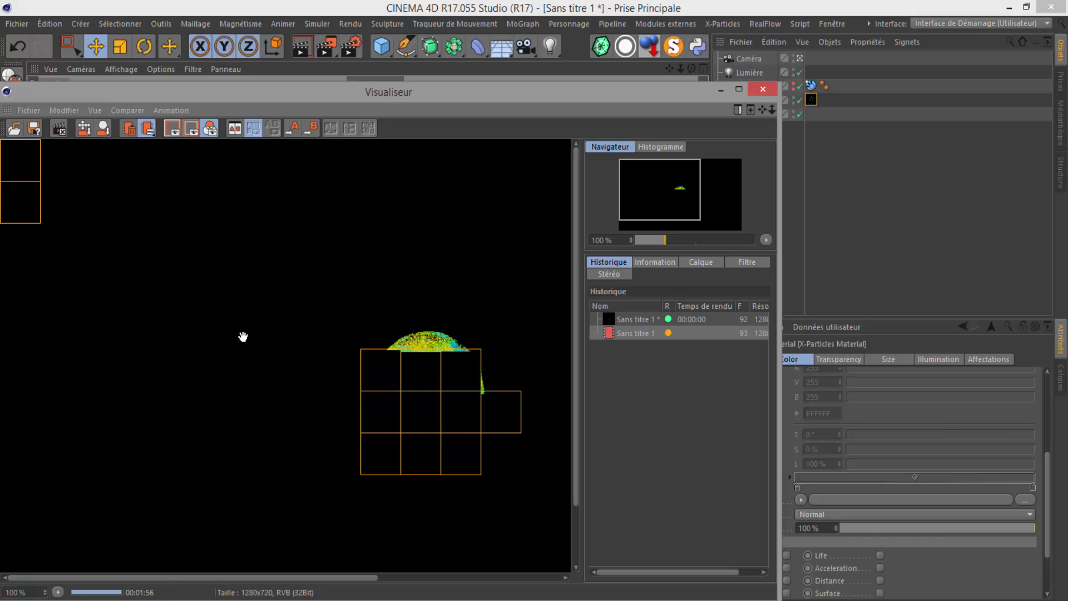
pyautogui.click(764, 95)
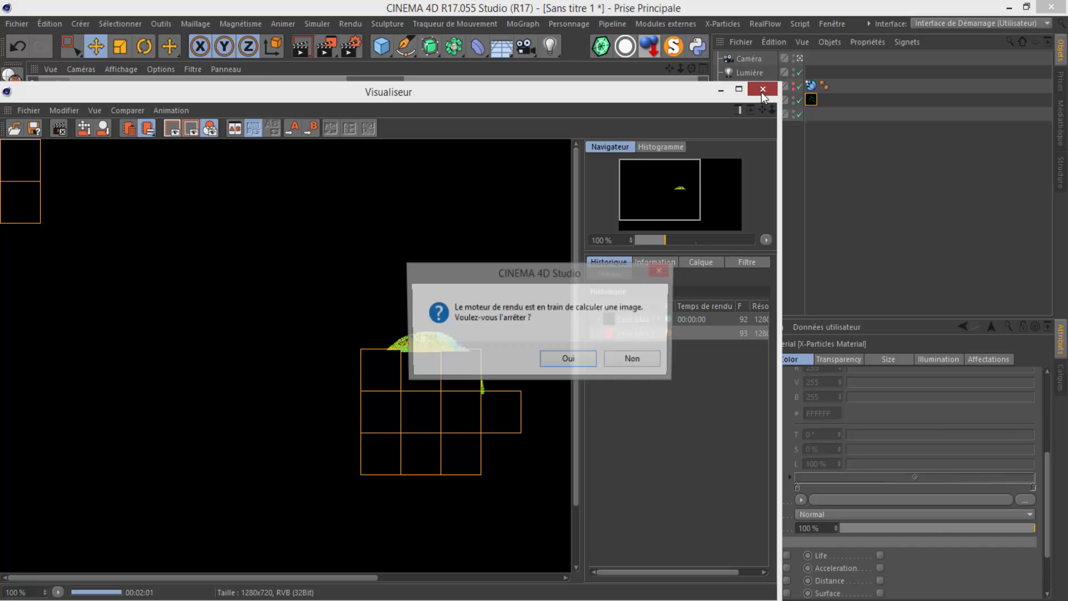
pyautogui.click(575, 362)
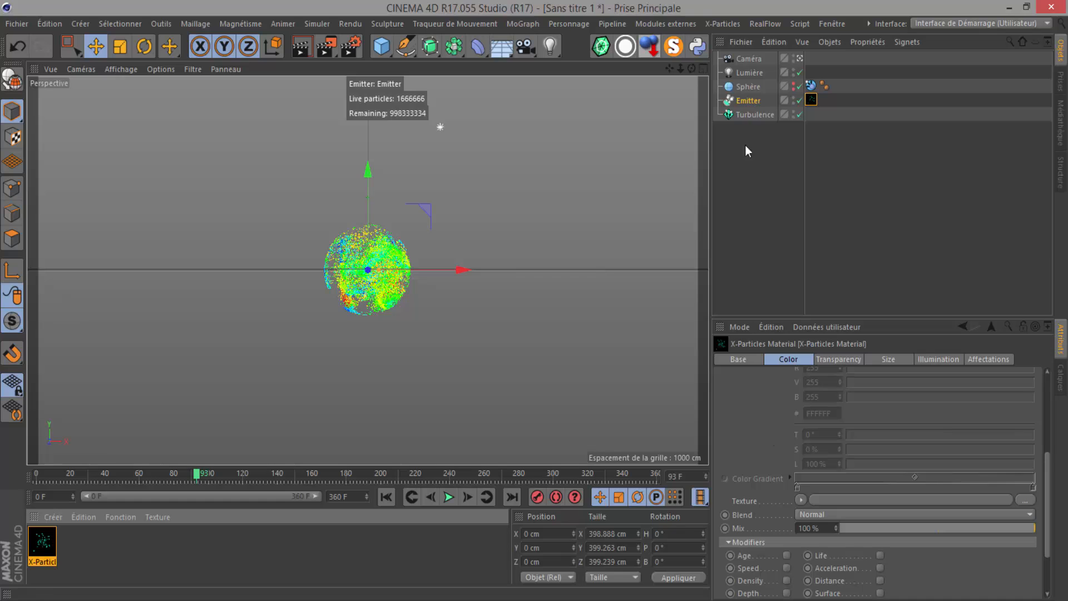
# Reduce the Emitter's birthrate to 100000
pyautogui.click(748, 100)
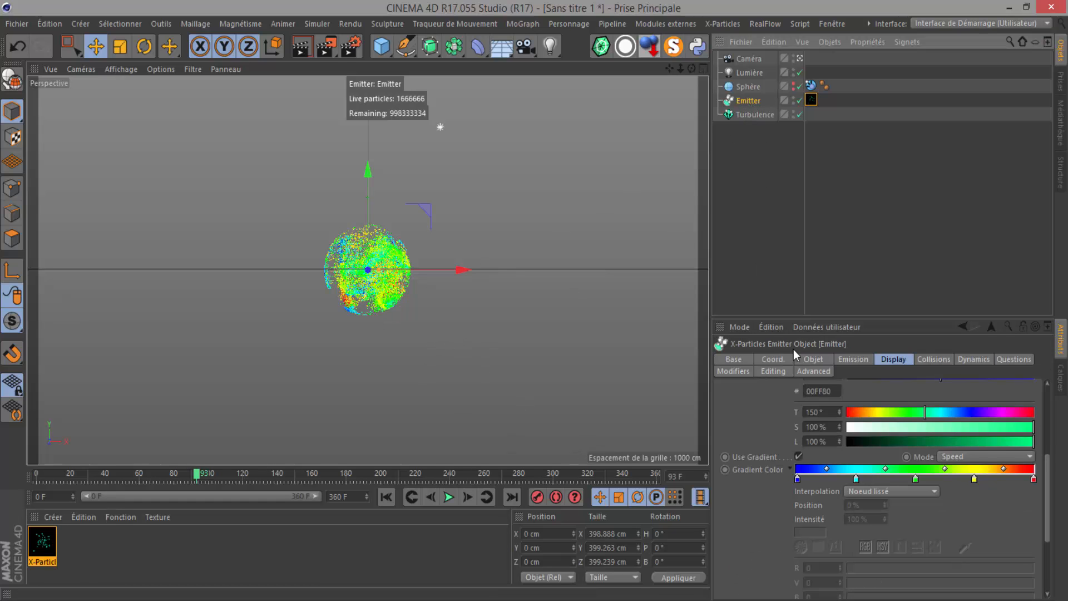
pyautogui.click(853, 360)
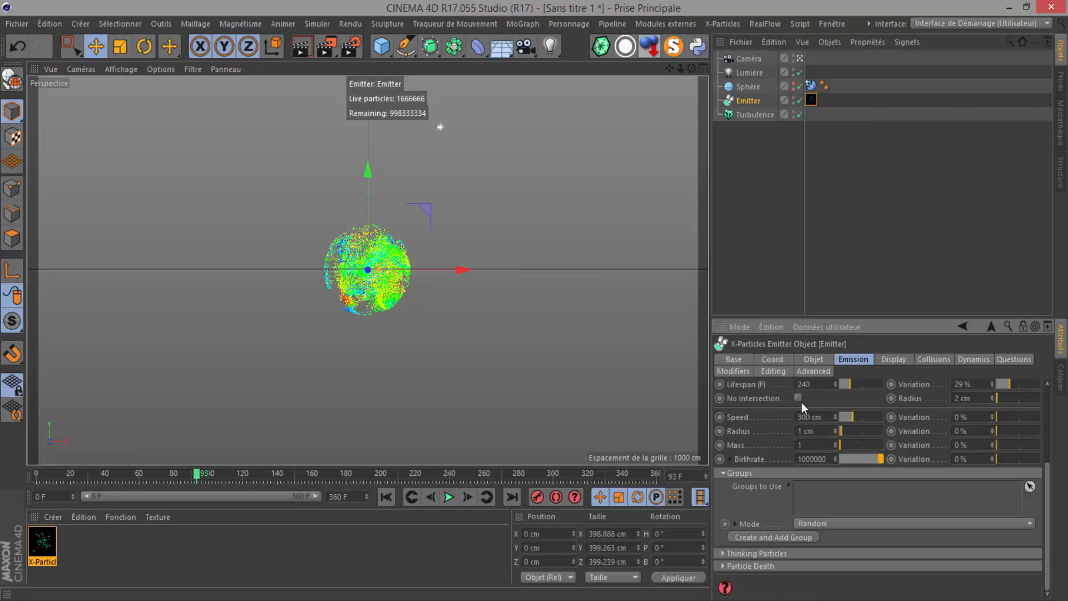
pyautogui.click(825, 459)
pyautogui.press('BackSpace')
# Start a new render of frame 93 and move the Picture Viewer clear of the material list
pyautogui.click(329, 49)
pyautogui.hotkey('shift', 'r')
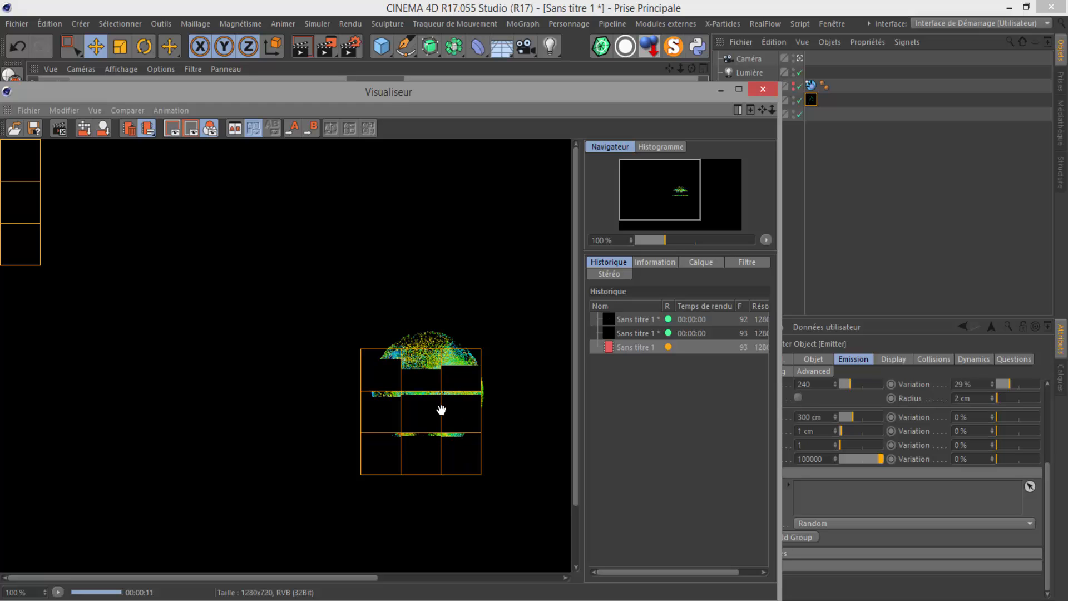
pyautogui.moveTo(320, 90); pyautogui.dragTo(514, 49)
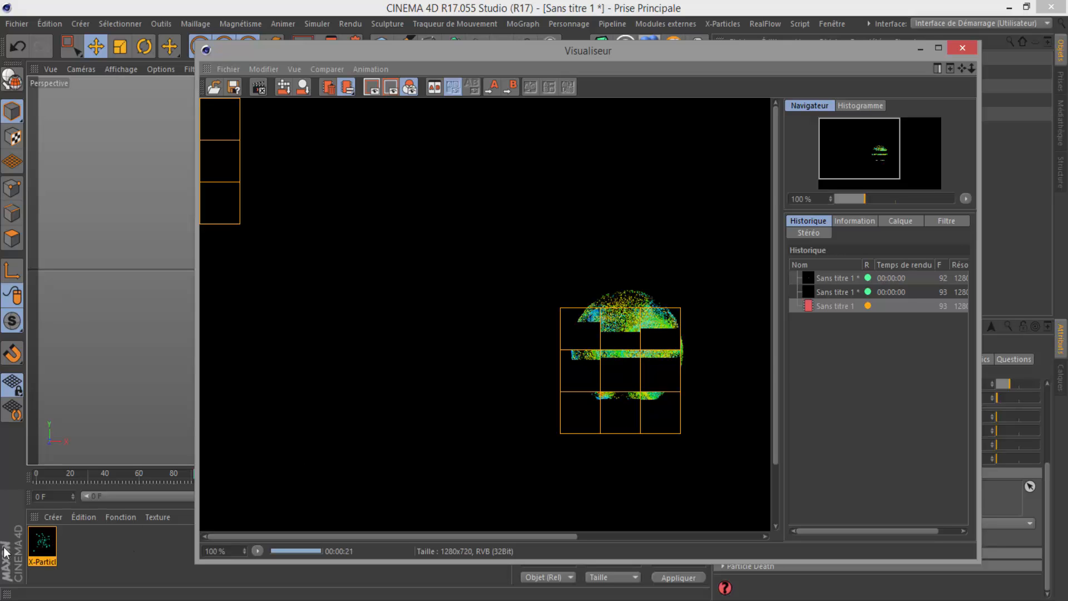
# Set the X-Particles Material's illumination lighting mode to Phong and raise its Specular value to 71%
pyautogui.doubleClick(38, 545)
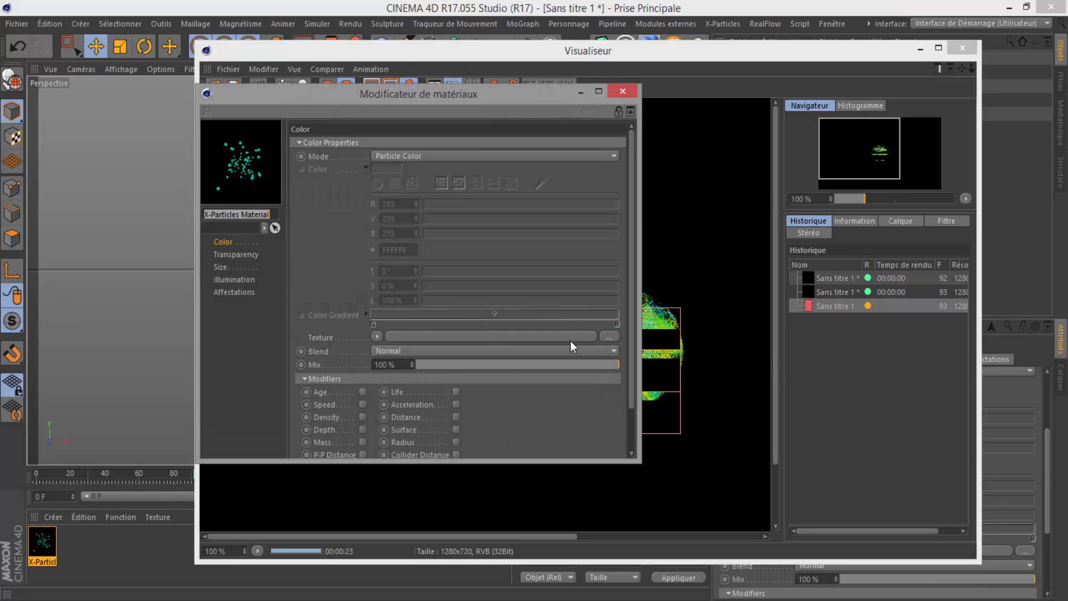
pyautogui.click(219, 279)
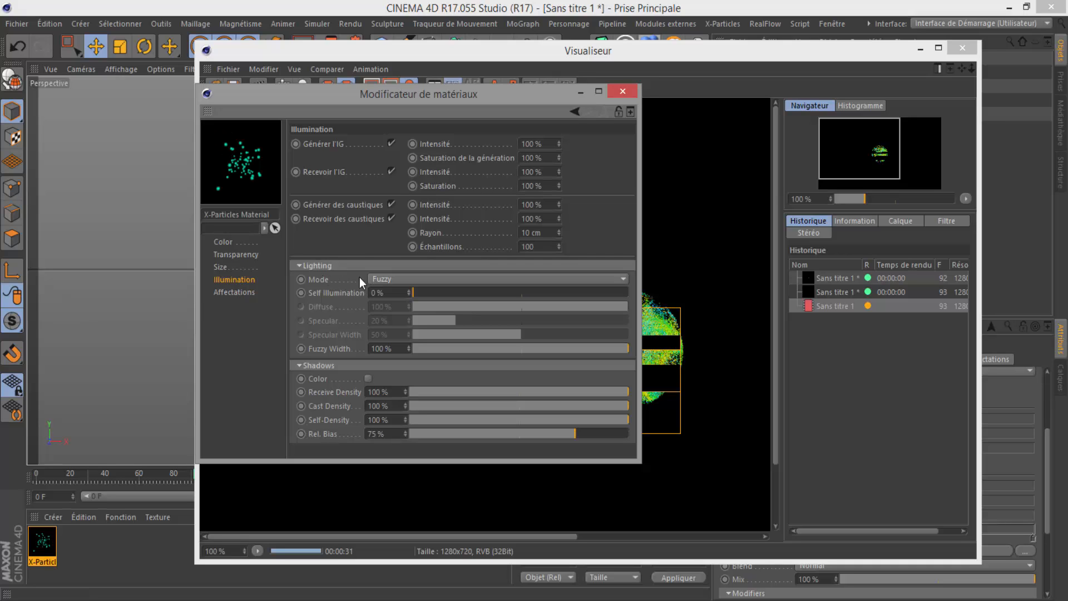
pyautogui.click(376, 279)
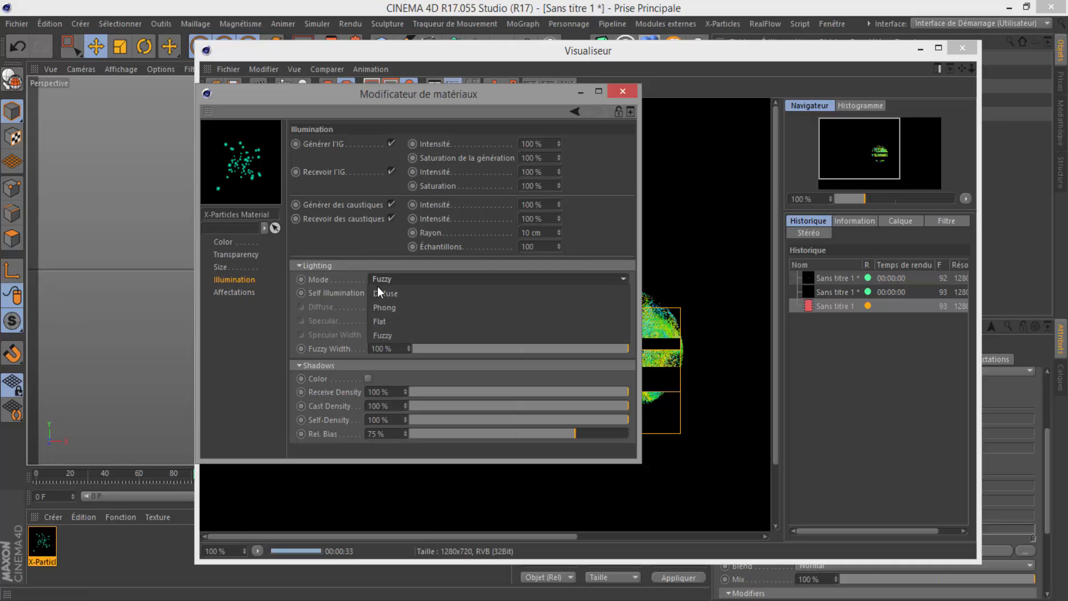
pyautogui.click(379, 293)
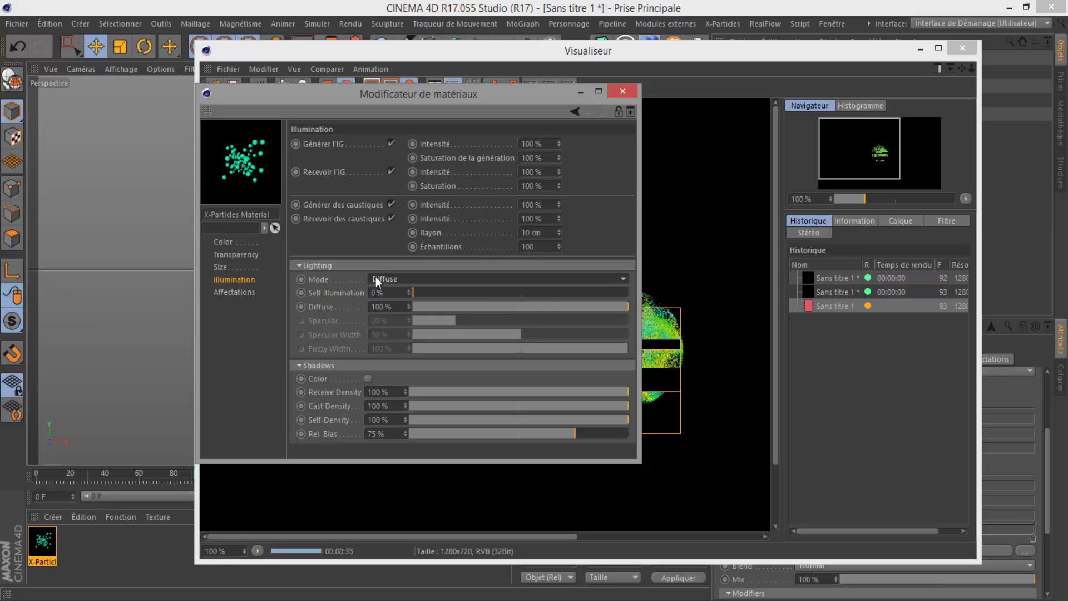
pyautogui.click(377, 279)
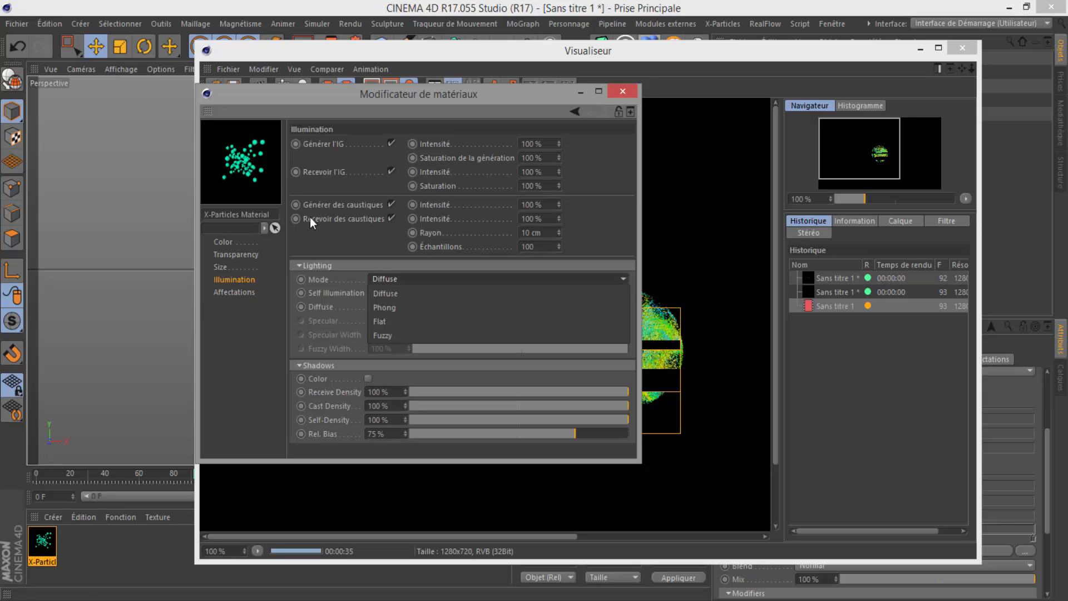
pyautogui.click(229, 151)
pyautogui.click(382, 280)
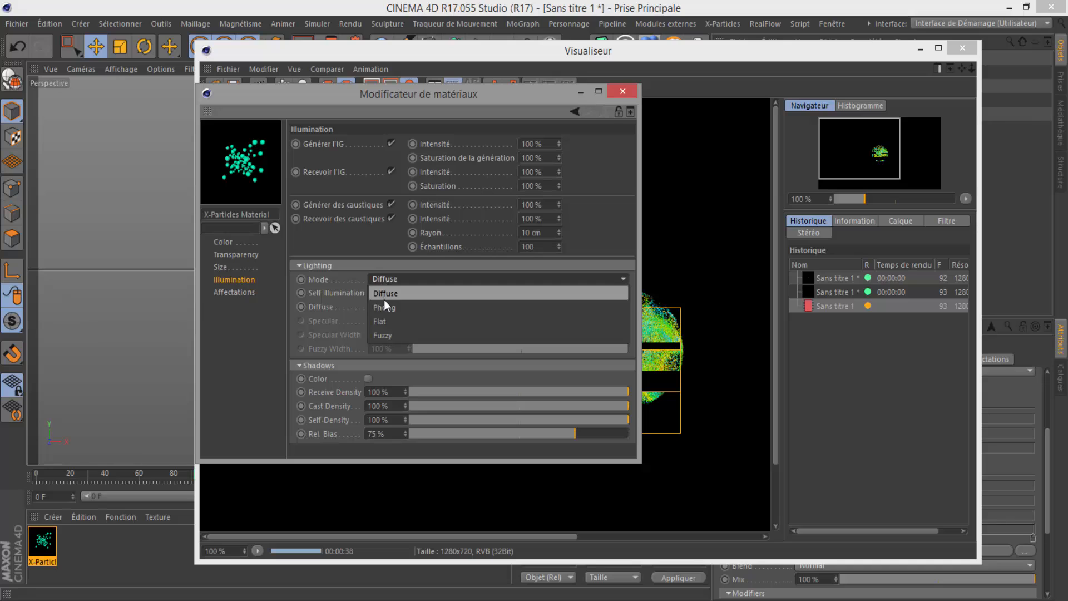
pyautogui.click(383, 309)
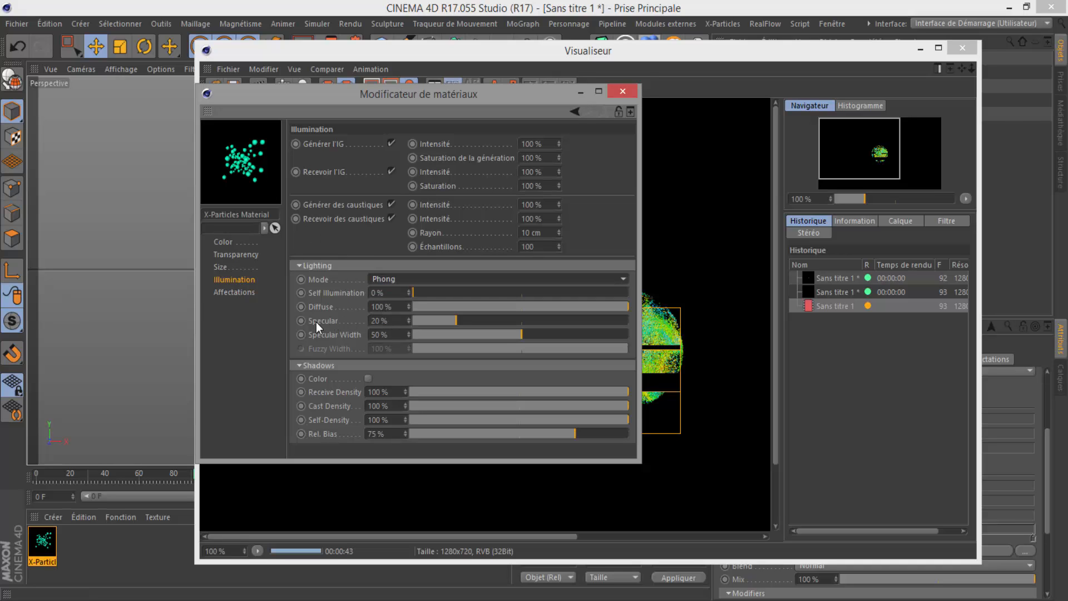
pyautogui.moveTo(454, 321); pyautogui.dragTo(484, 323)
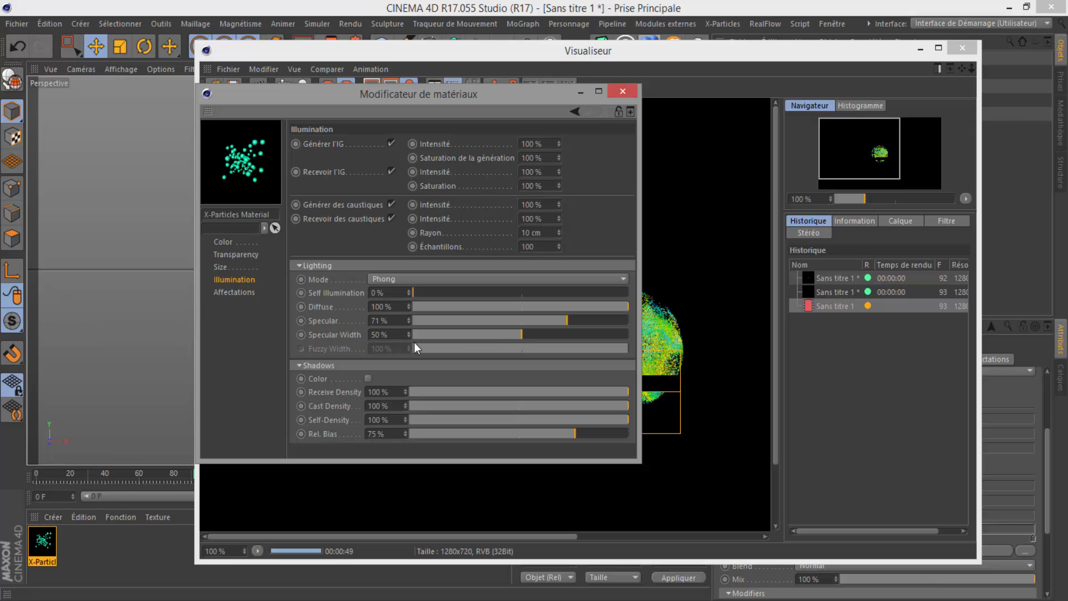
# Try a Specular Width of 74% on the X-Particles Material, and settle both Specular and Specular Width at 50%
pyautogui.click(573, 339)
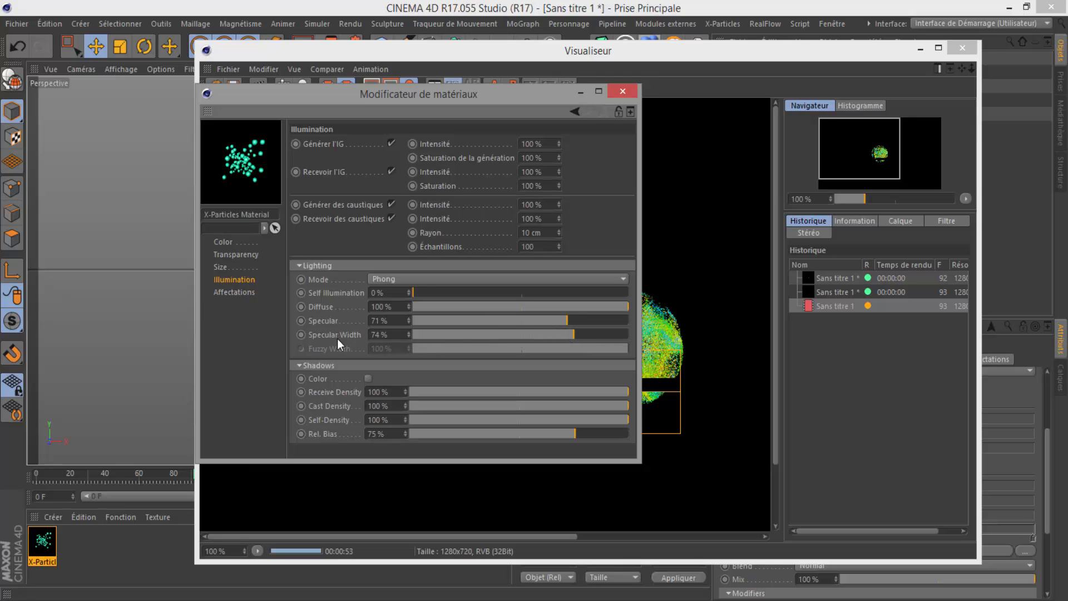
pyautogui.moveTo(524, 333); pyautogui.dragTo(522, 335)
pyautogui.click(519, 322)
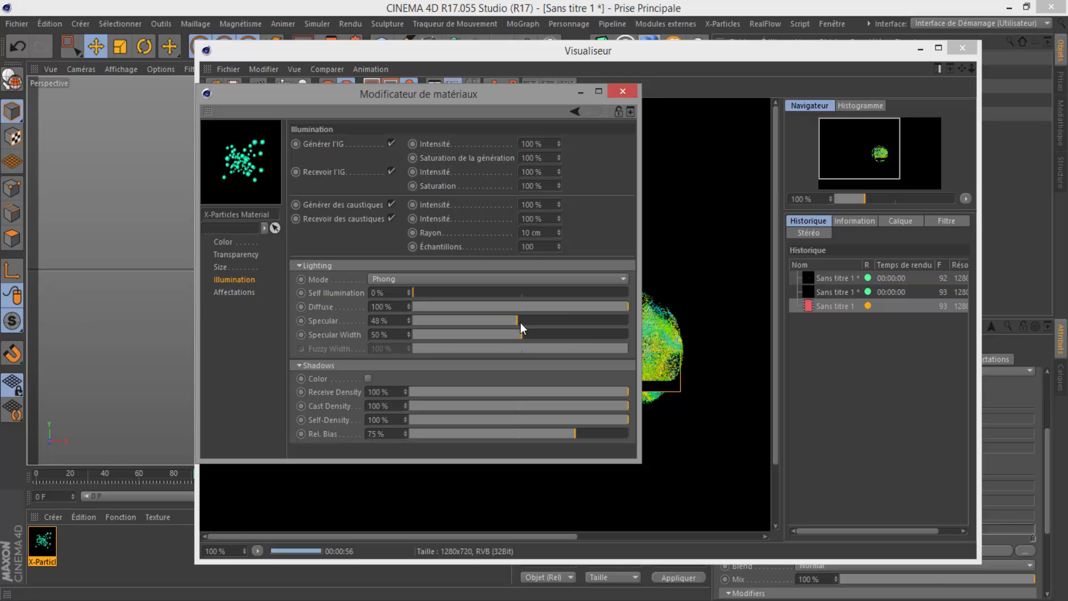
# Try the Flat lighting mode on the X-Particles Material and settle on Diffuse
pyautogui.click(379, 279)
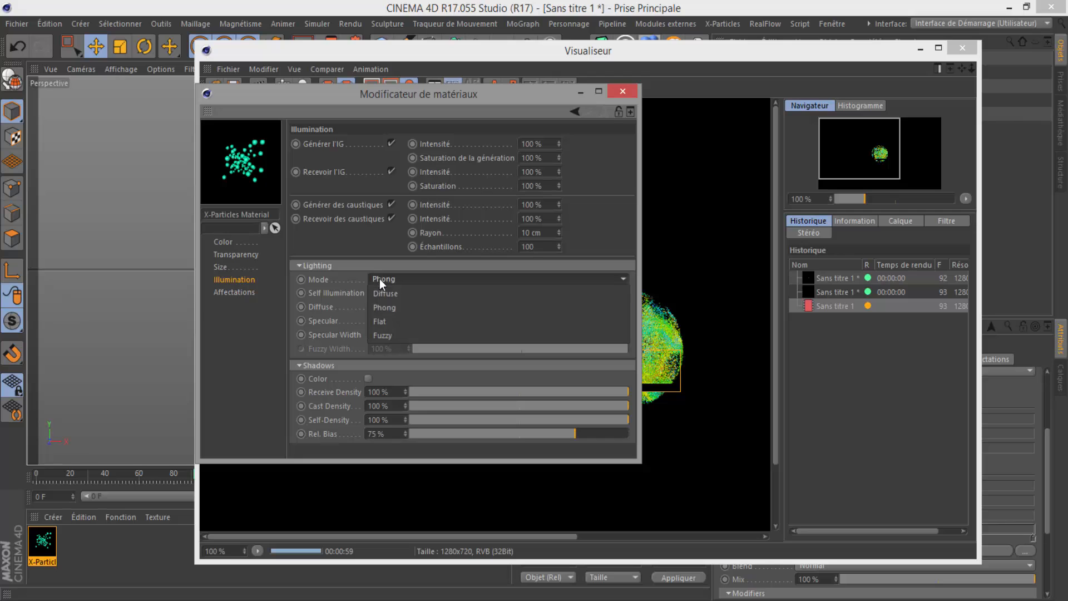
pyautogui.click(376, 321)
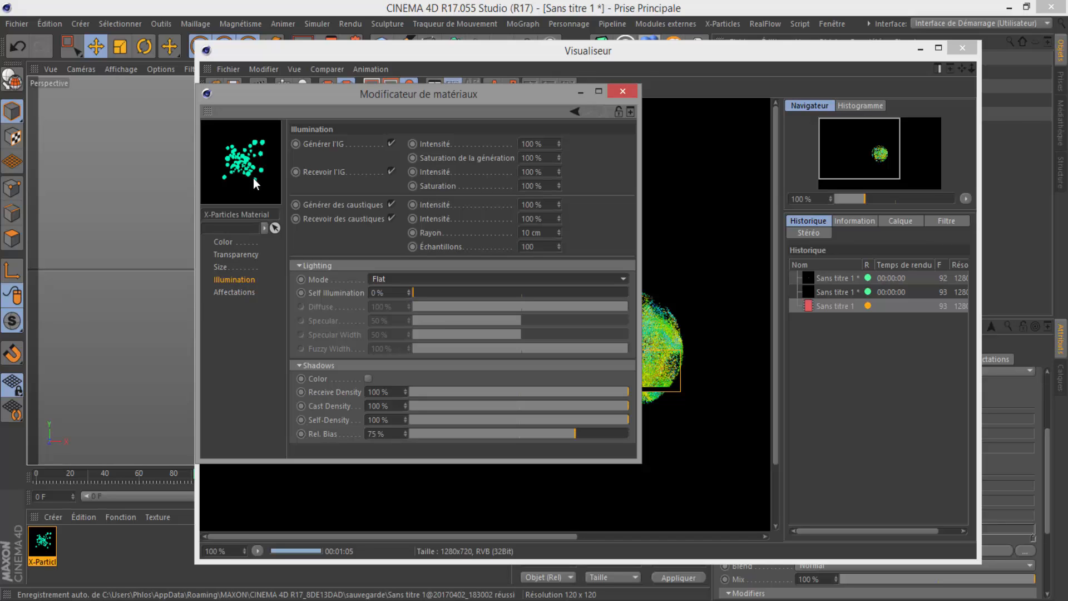
pyautogui.click(388, 279)
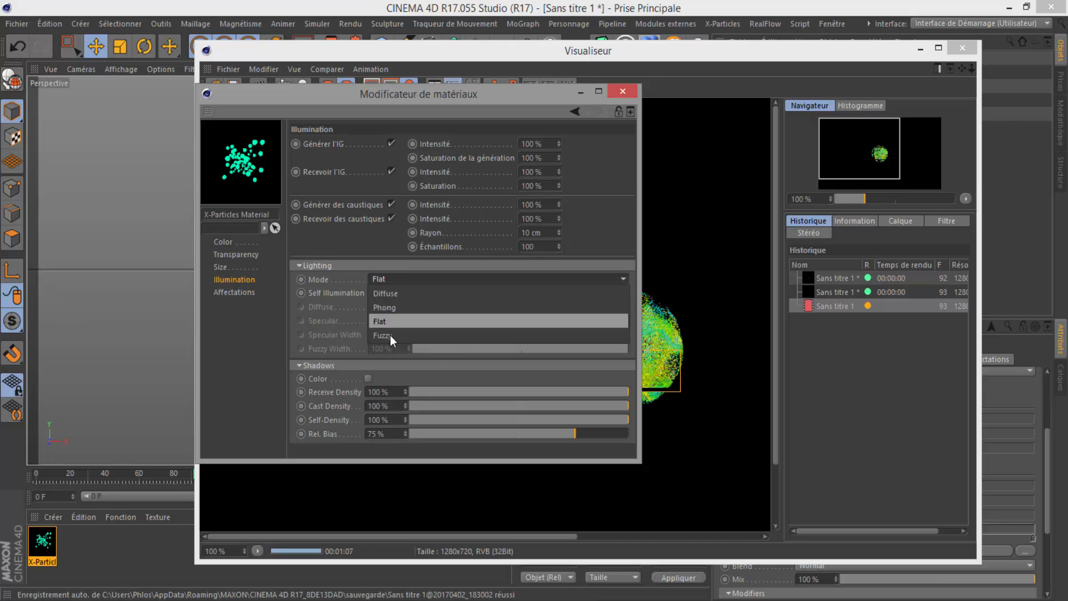
pyautogui.click(377, 294)
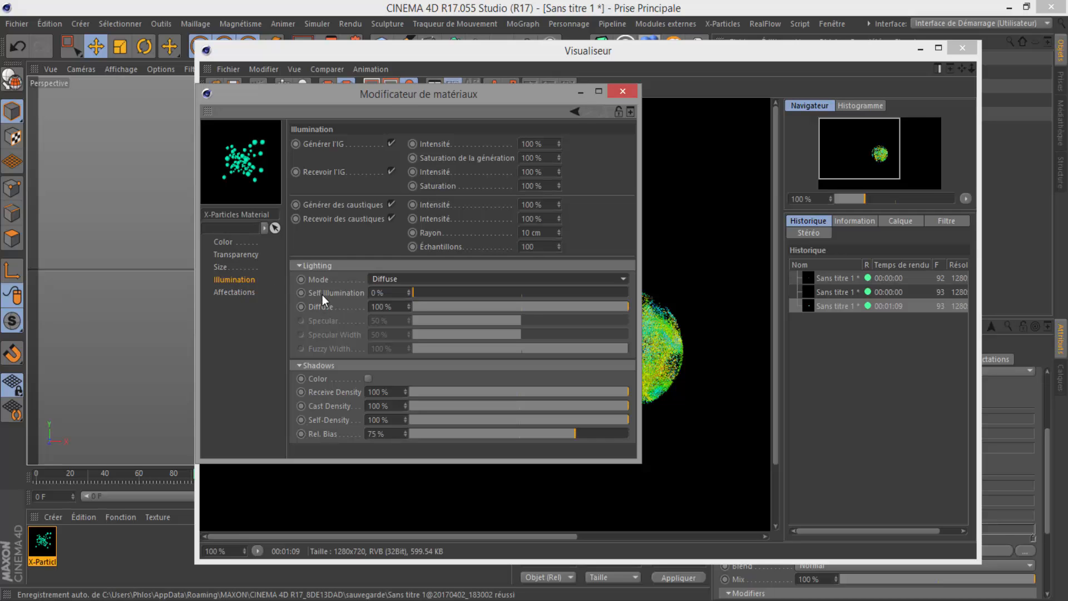
# Raise the material's Self Illumination to 25% and move the material editor and Picture Viewer apart
pyautogui.moveTo(395, 99); pyautogui.dragTo(264, 91)
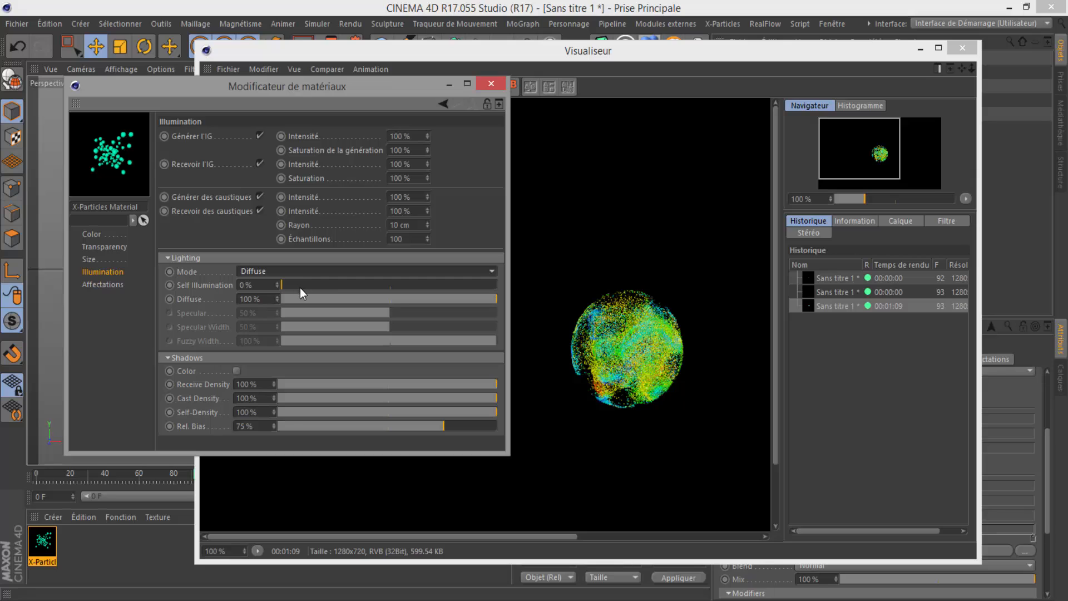
pyautogui.moveTo(300, 289); pyautogui.dragTo(332, 287)
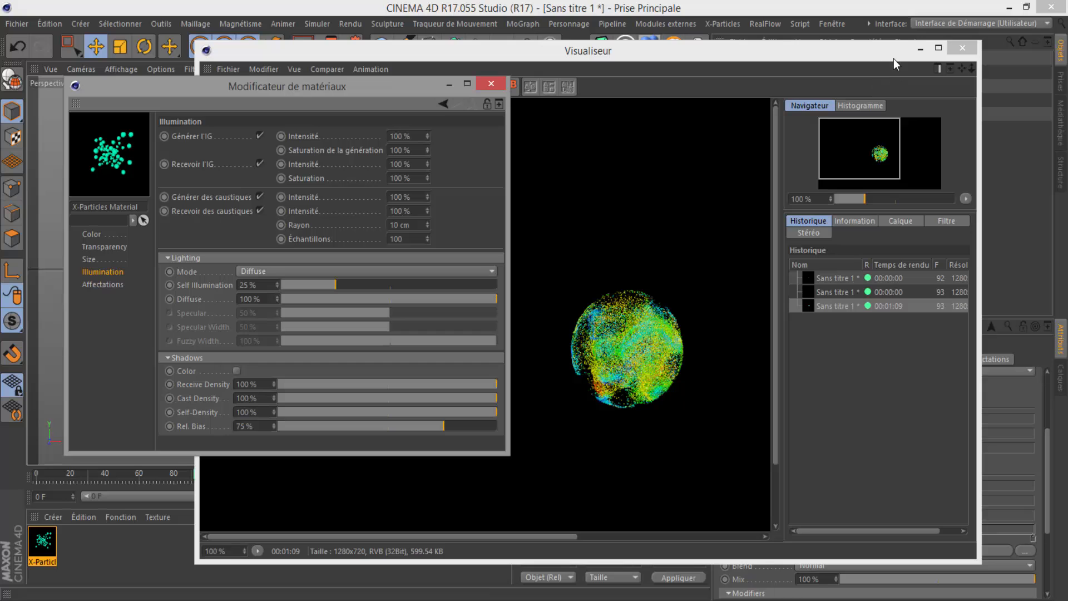
pyautogui.moveTo(846, 54); pyautogui.dragTo(740, 259)
pyautogui.moveTo(609, 258); pyautogui.dragTo(854, 33)
pyautogui.click(213, 84)
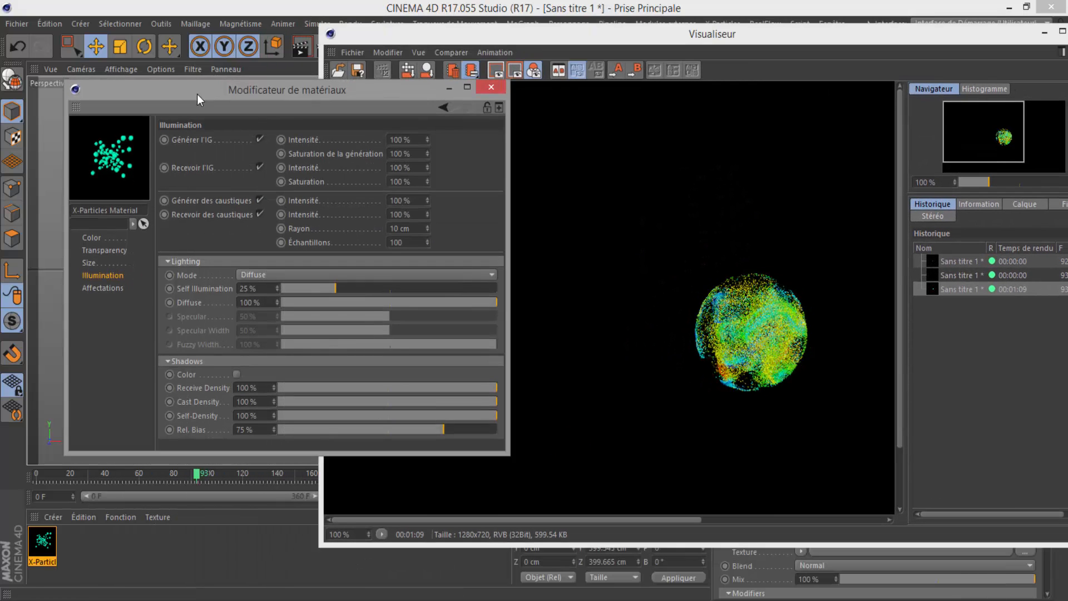
# Check the Scale value in the material's Size settings, and clear the material editor and Picture Viewer from the viewport
pyautogui.click(91, 264)
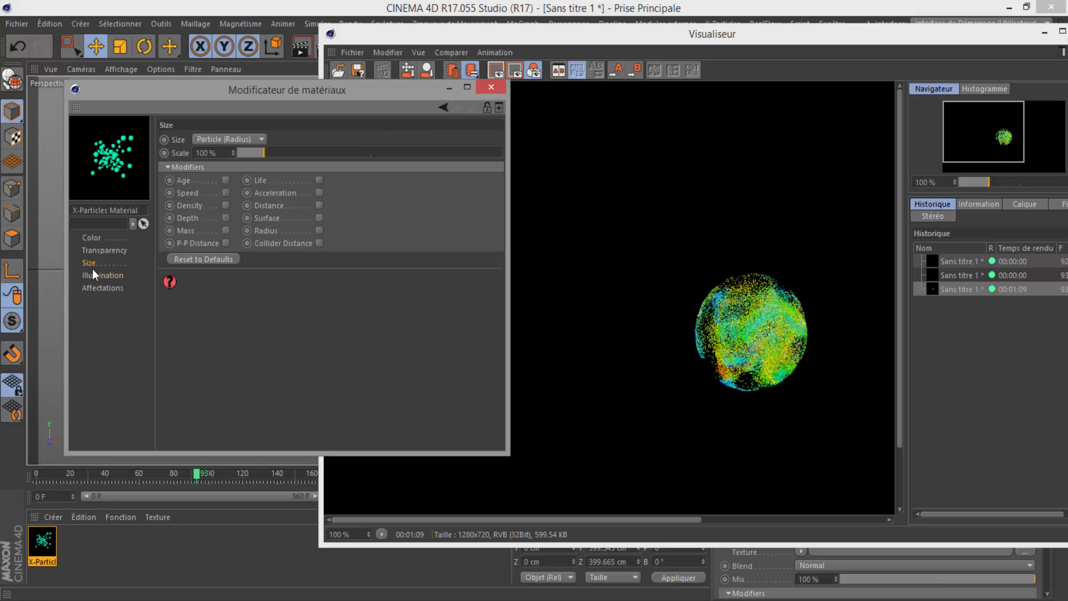
pyautogui.doubleClick(202, 154)
pyautogui.click(217, 153)
pyautogui.moveTo(215, 154)
pyautogui.mouseDown()
pyautogui.moveTo(200, 154)
pyautogui.moveTo(214, 156)
pyautogui.mouseUp()
pyautogui.click(218, 153)
pyautogui.doubleClick(196, 153)
pyautogui.click(493, 87)
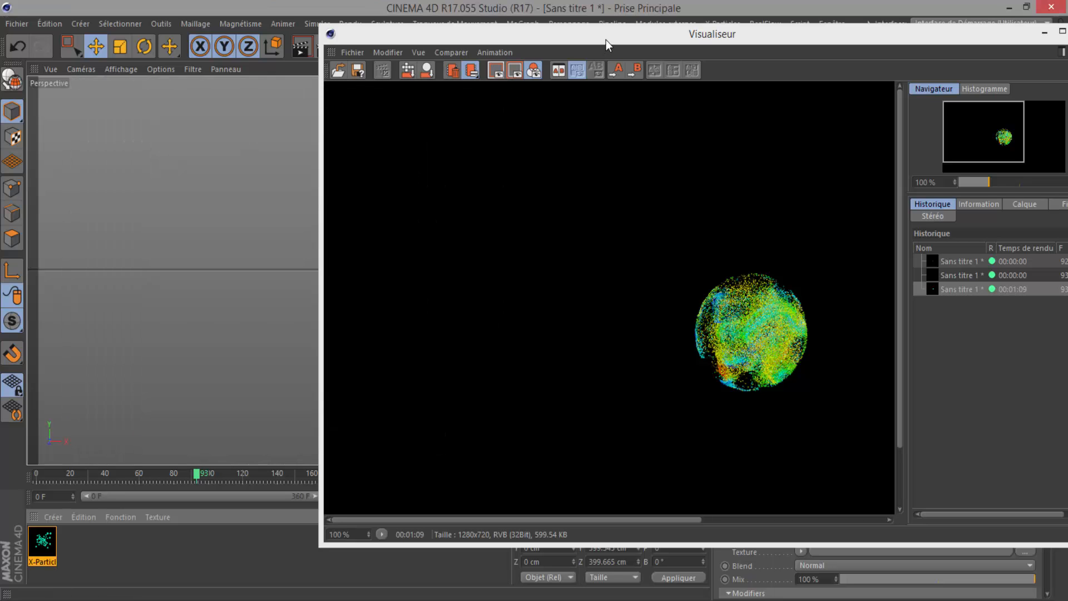
pyautogui.moveTo(606, 39); pyautogui.dragTo(375, 47)
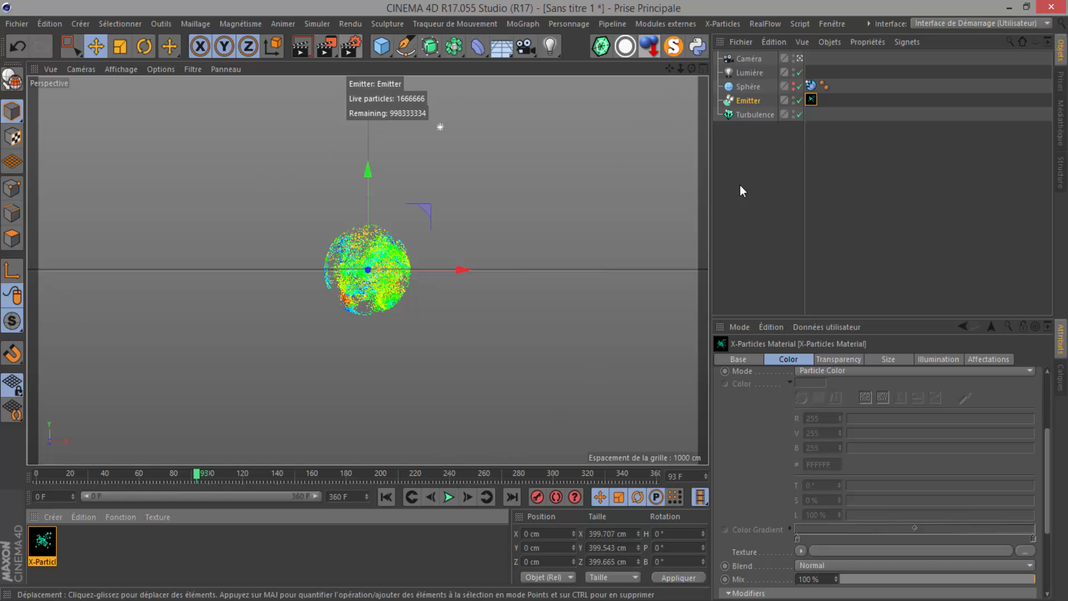
# Set the standard image save format to OpenEXR in the render settings and review the output size and frame range
pyautogui.click(354, 47)
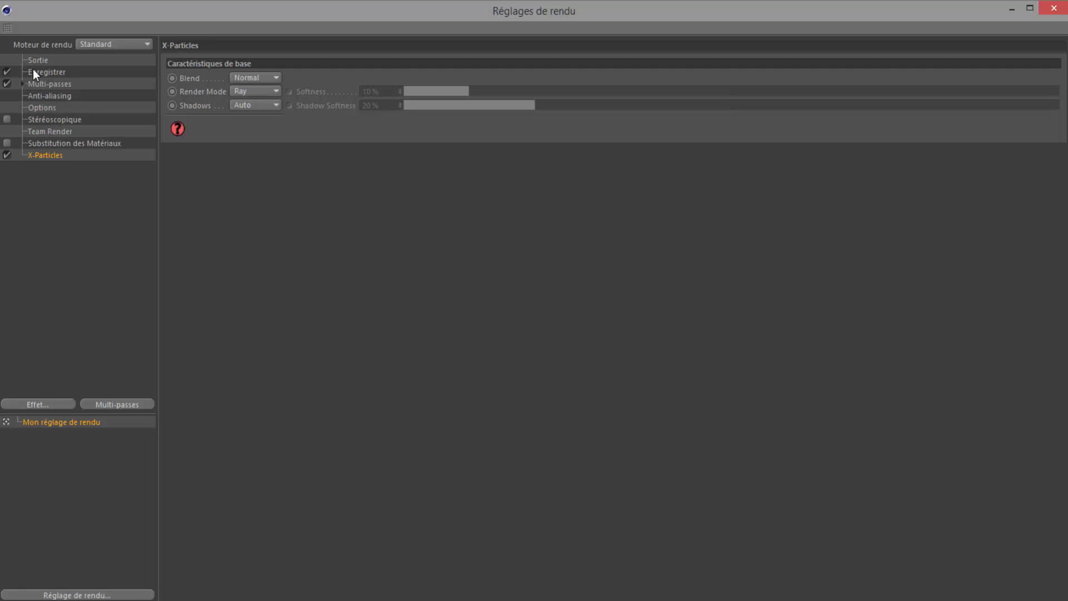
pyautogui.click(35, 72)
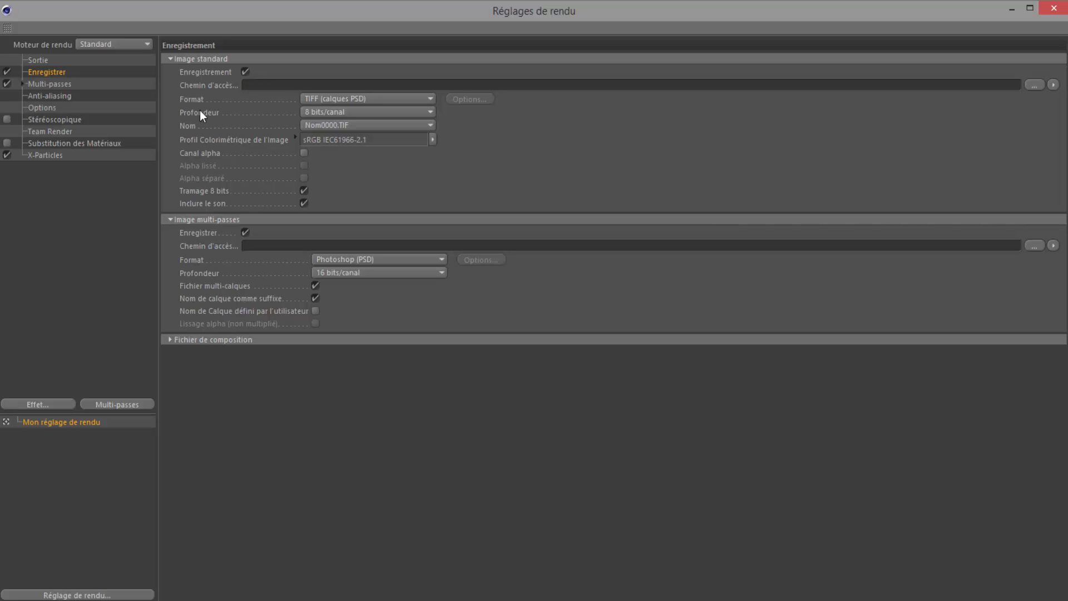
pyautogui.click(329, 99)
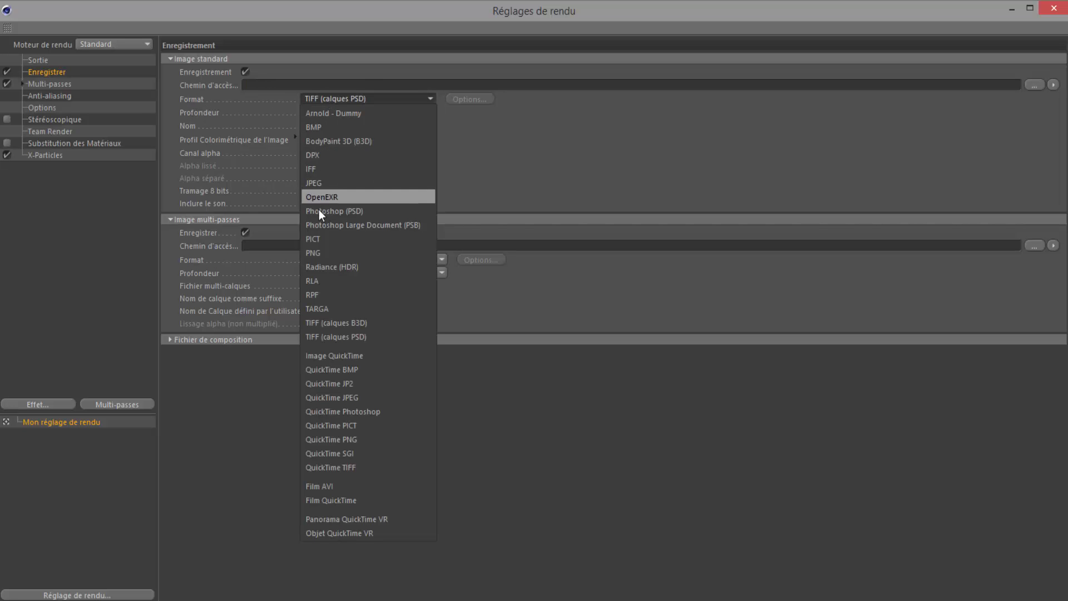
pyautogui.click(311, 195)
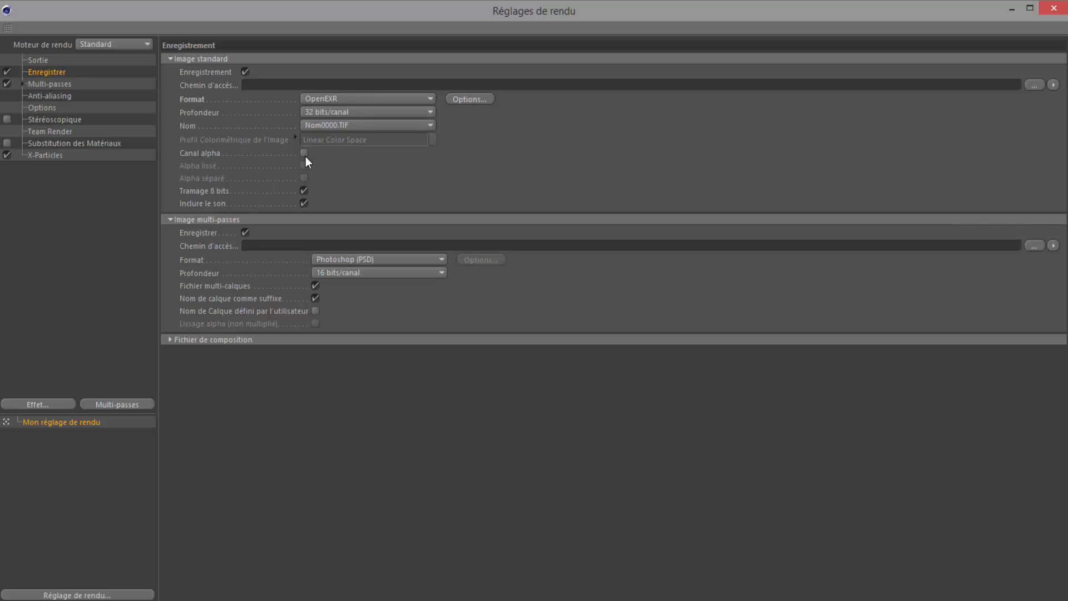
pyautogui.click(31, 60)
pyautogui.click(36, 74)
pyautogui.click(43, 59)
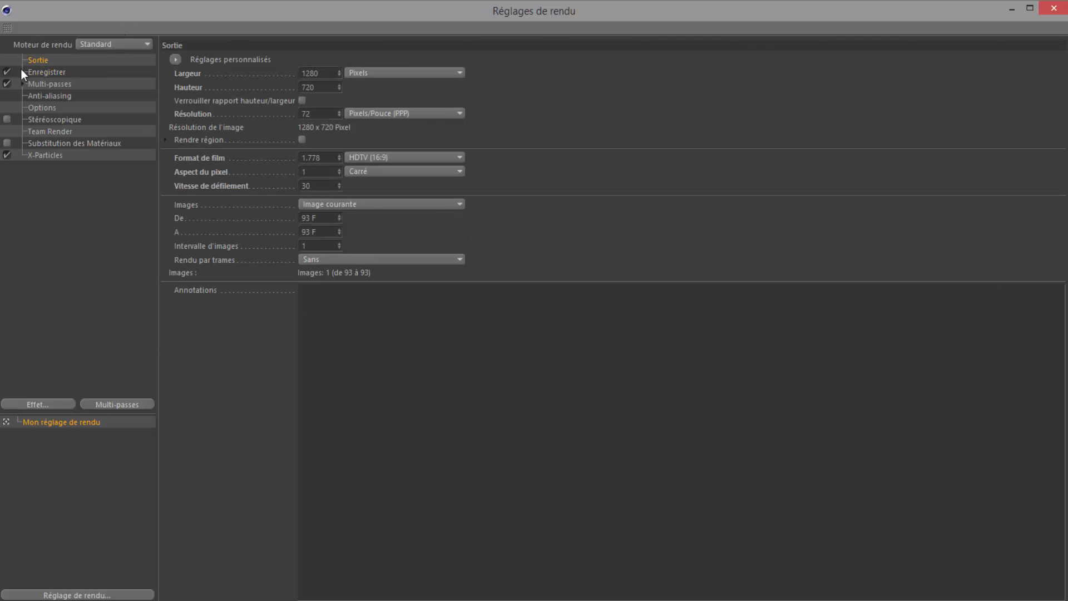
# Switch the render engine to Krakatoa with image saving turned off, and close the render settings
pyautogui.click(85, 45)
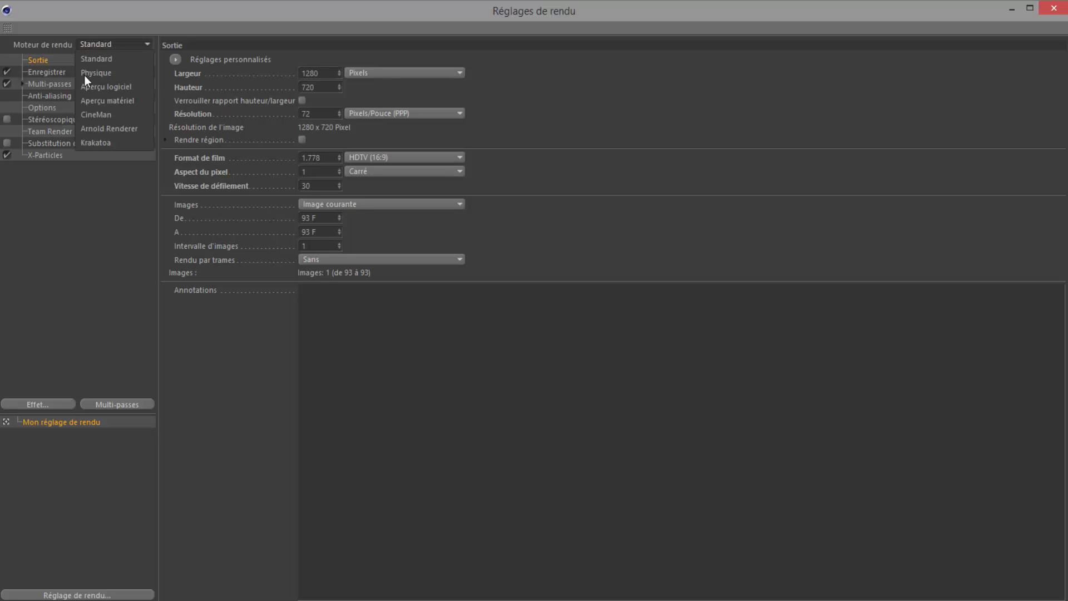
pyautogui.click(86, 141)
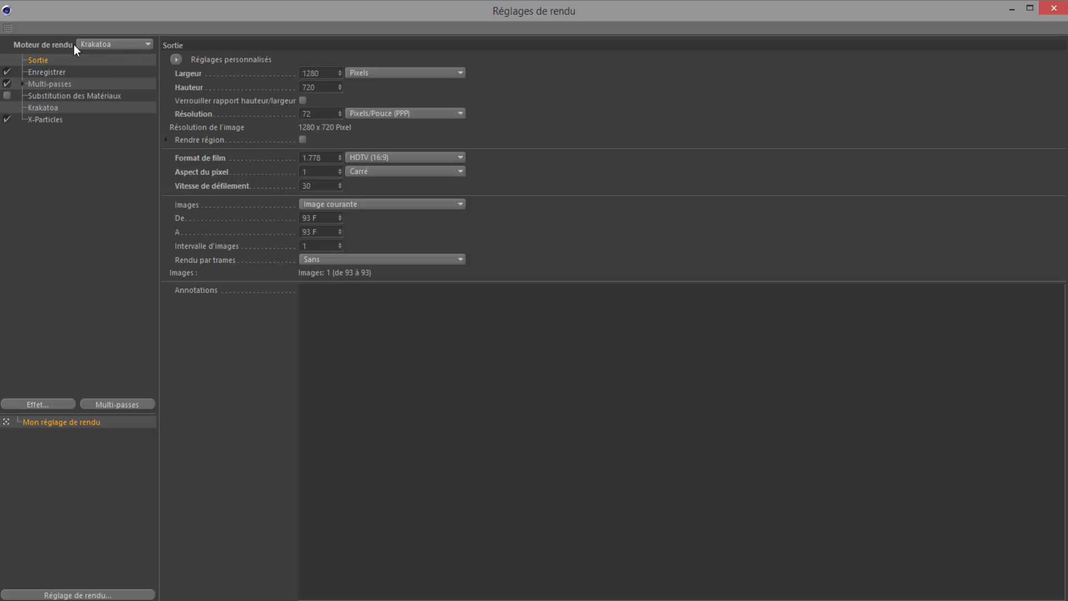
pyautogui.click(38, 109)
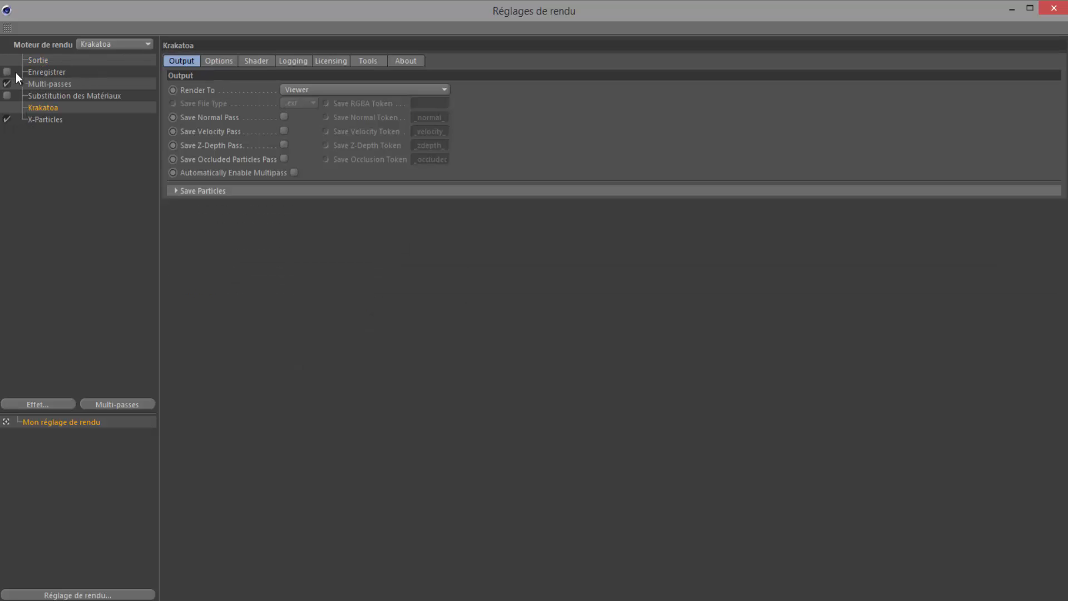
pyautogui.click(36, 61)
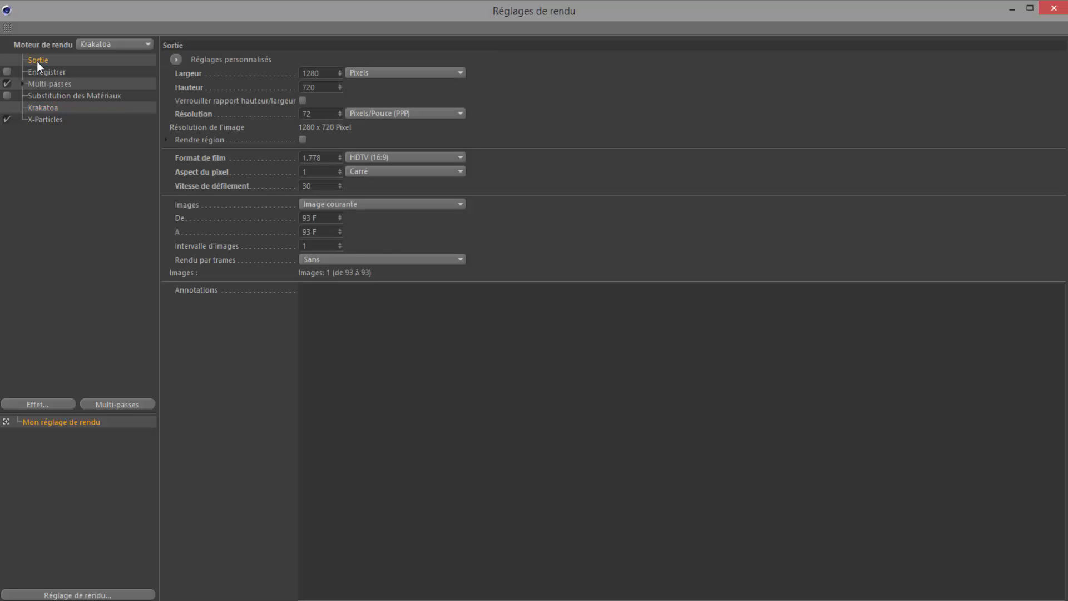
pyautogui.click(42, 109)
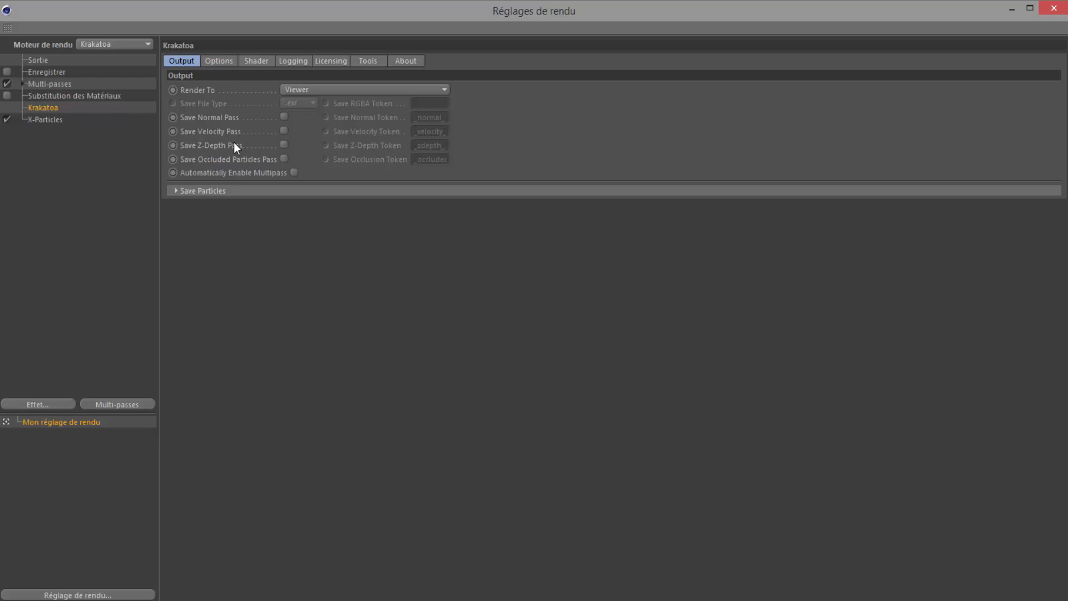
pyautogui.click(1046, 12)
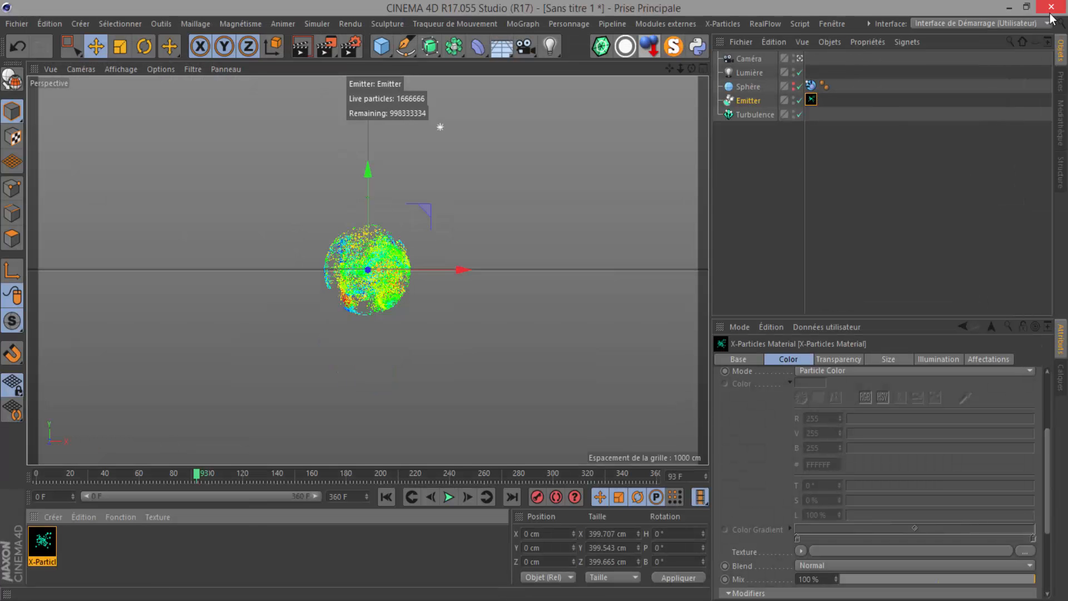
# Test-render frame 93 with Krakatoa, inspect the image and close the Picture Viewer
pyautogui.click(328, 48)
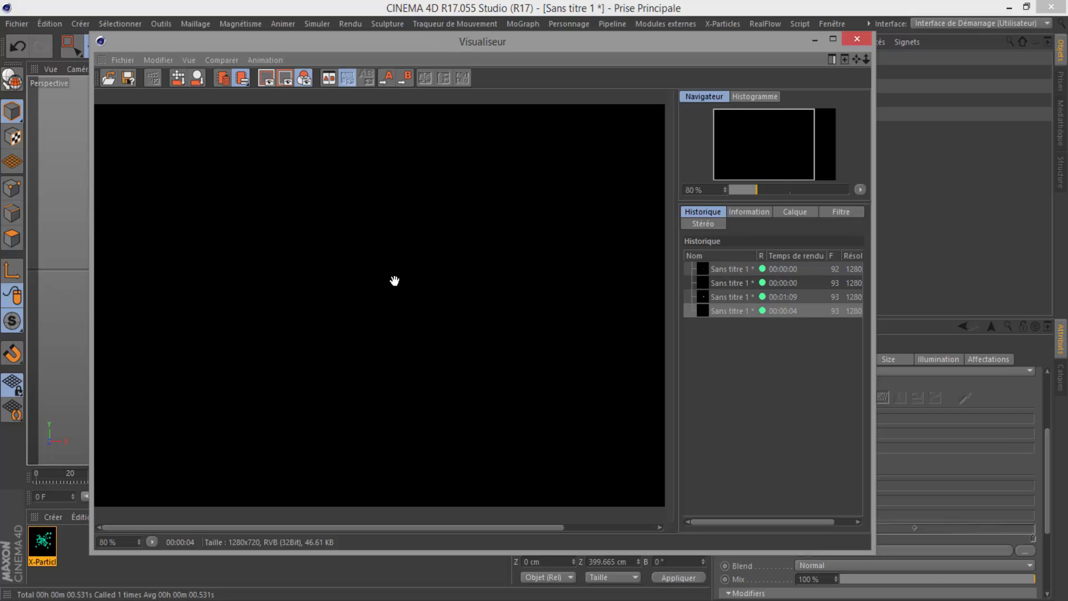
pyautogui.scroll(-1, 464, 201)
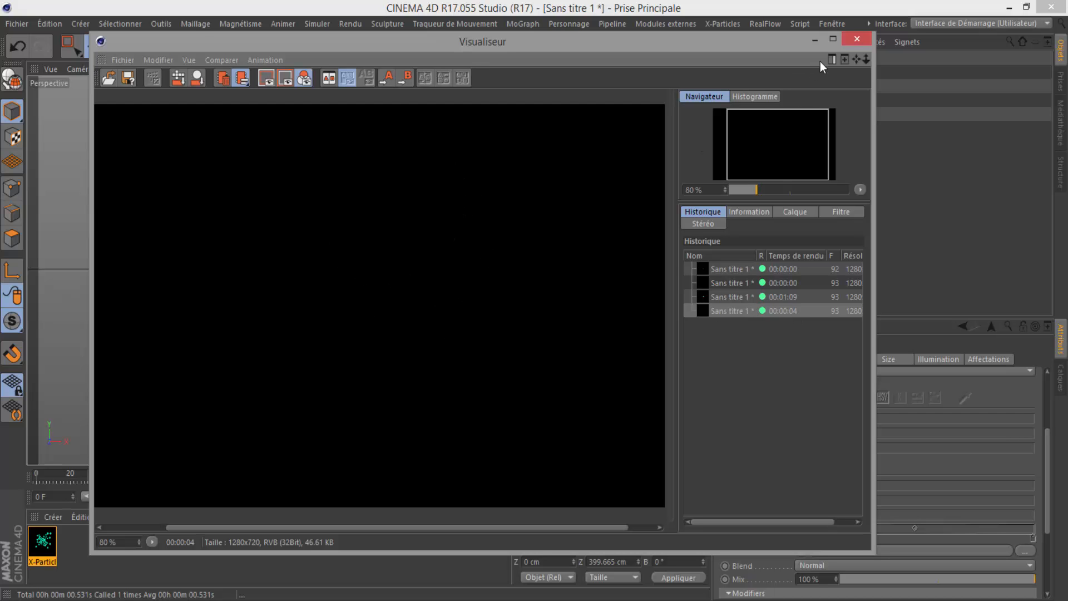
pyautogui.click(856, 39)
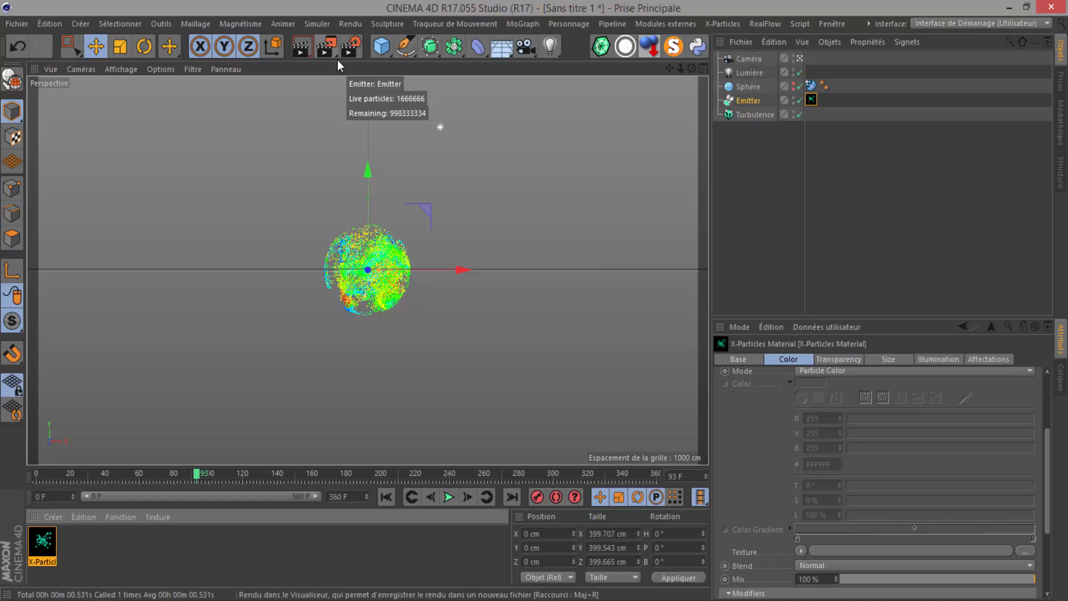
# Add a Krakatoa X-Particles Source linked to the Emitter and check its emitter link
pyautogui.click(748, 101)
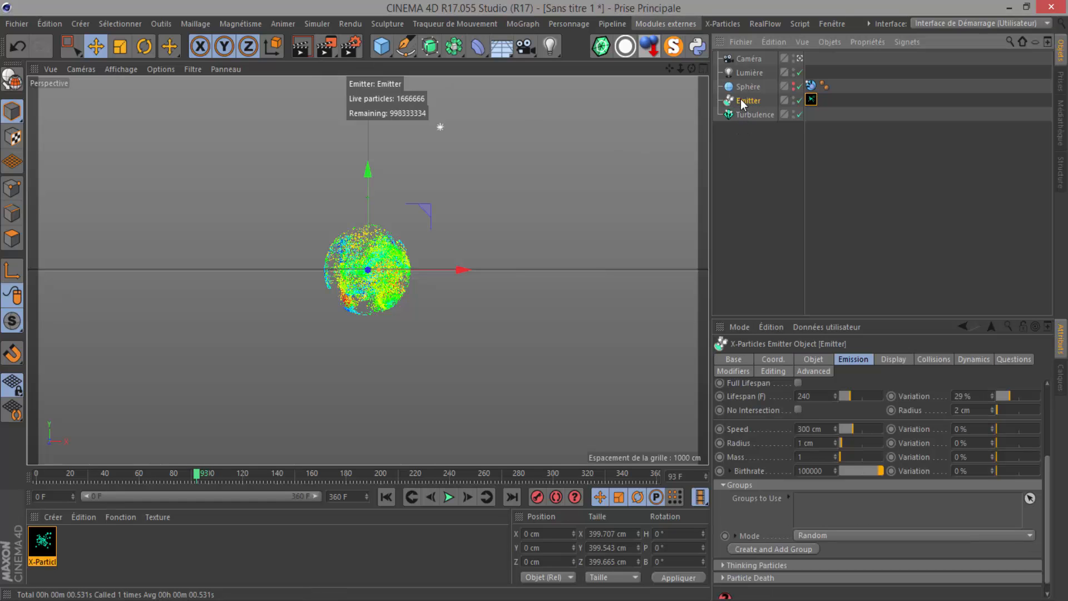
pyautogui.click(659, 23)
pyautogui.moveTo(673, 91)
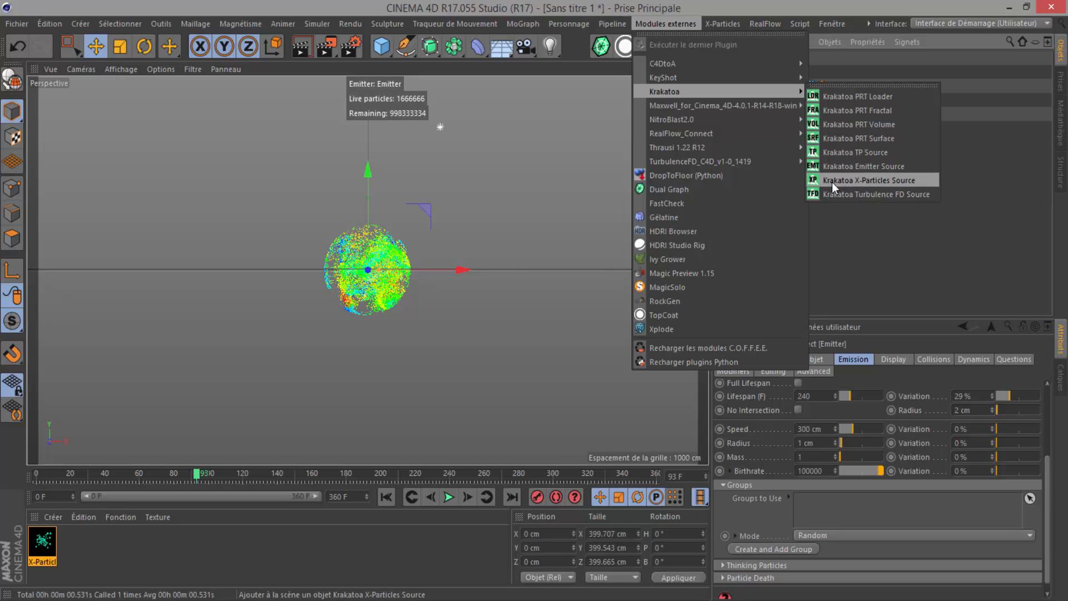
pyautogui.click(816, 179)
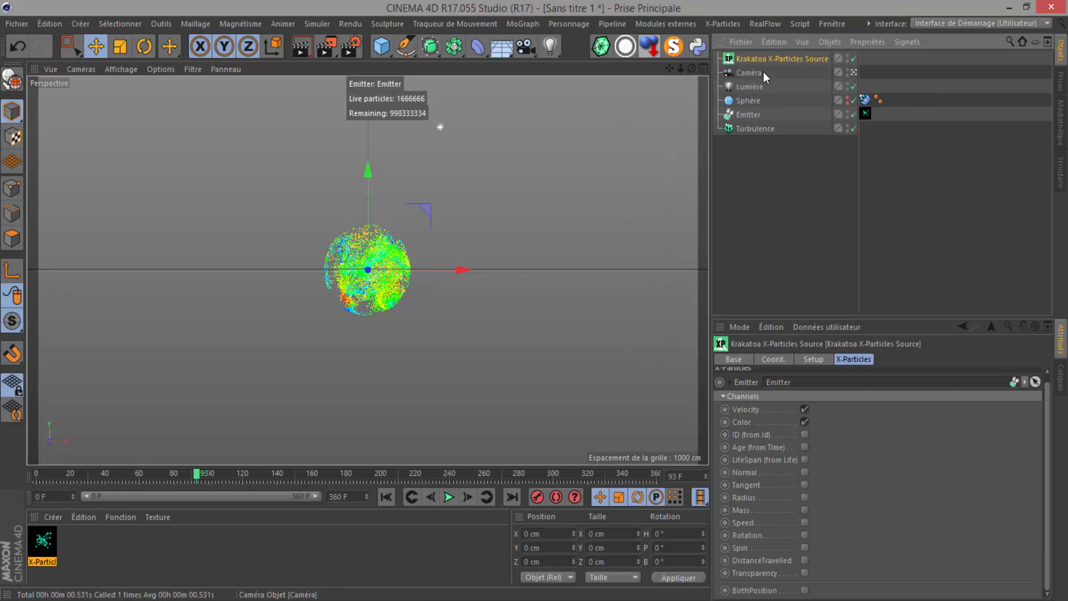
pyautogui.click(746, 115)
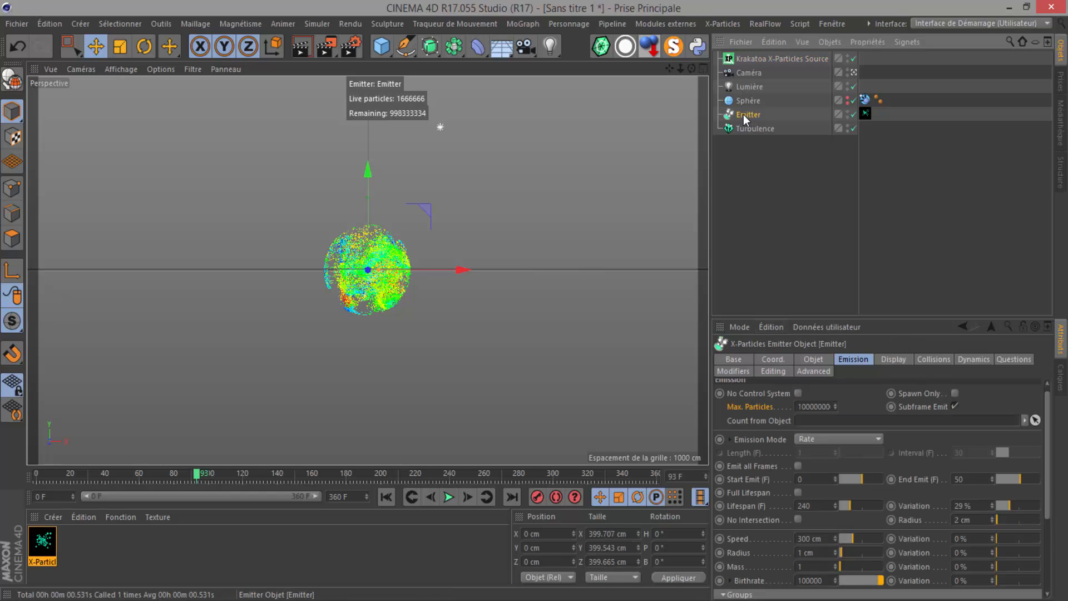
pyautogui.click(746, 60)
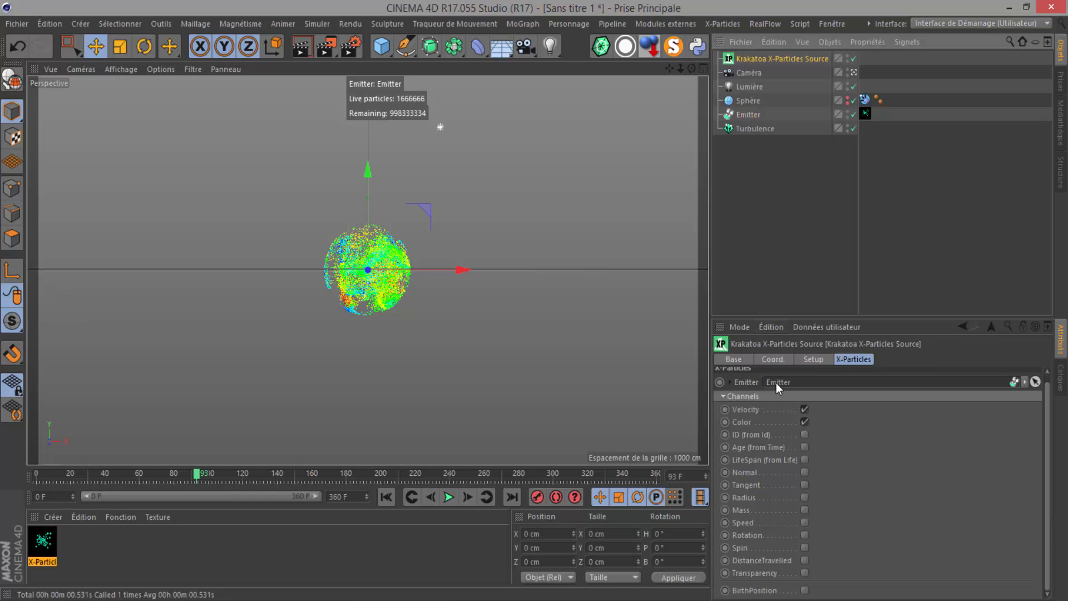
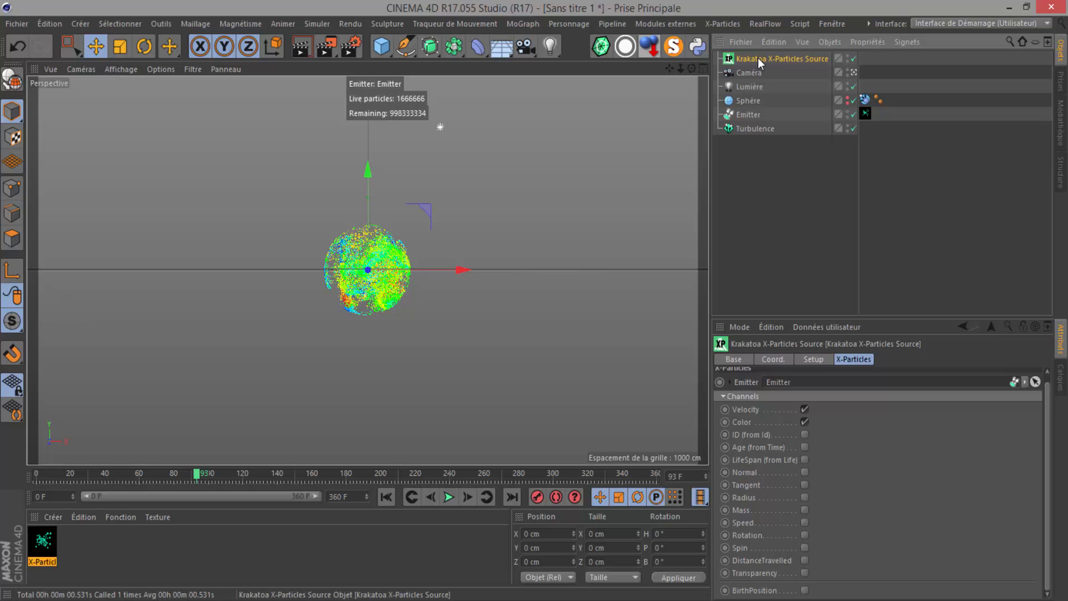
# Render frame 93 again with Krakatoa and compare it with the earlier standard render in the history
pyautogui.click(327, 46)
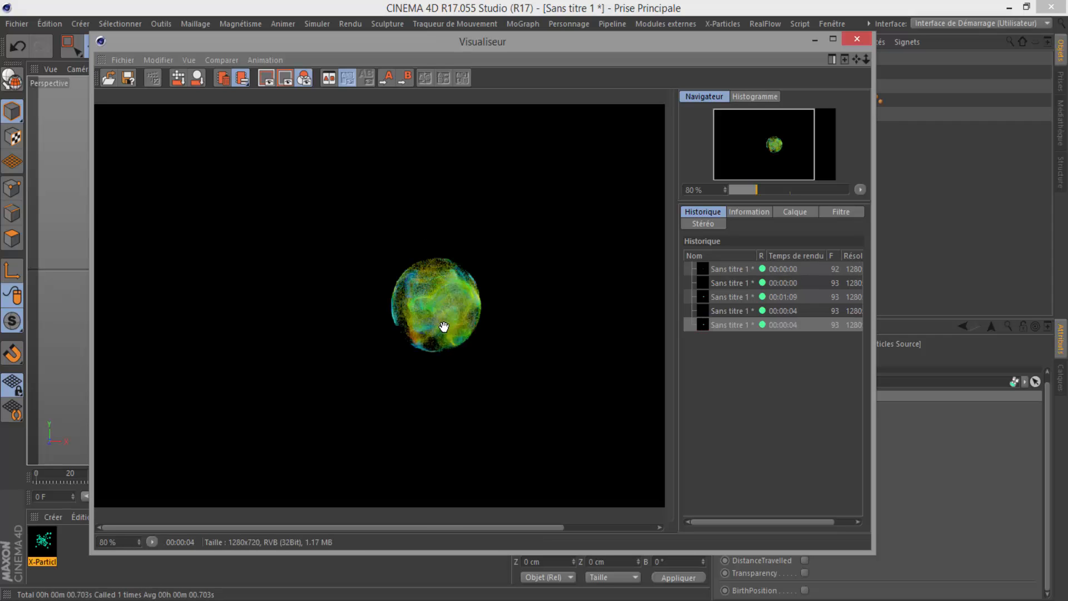
pyautogui.click(731, 296)
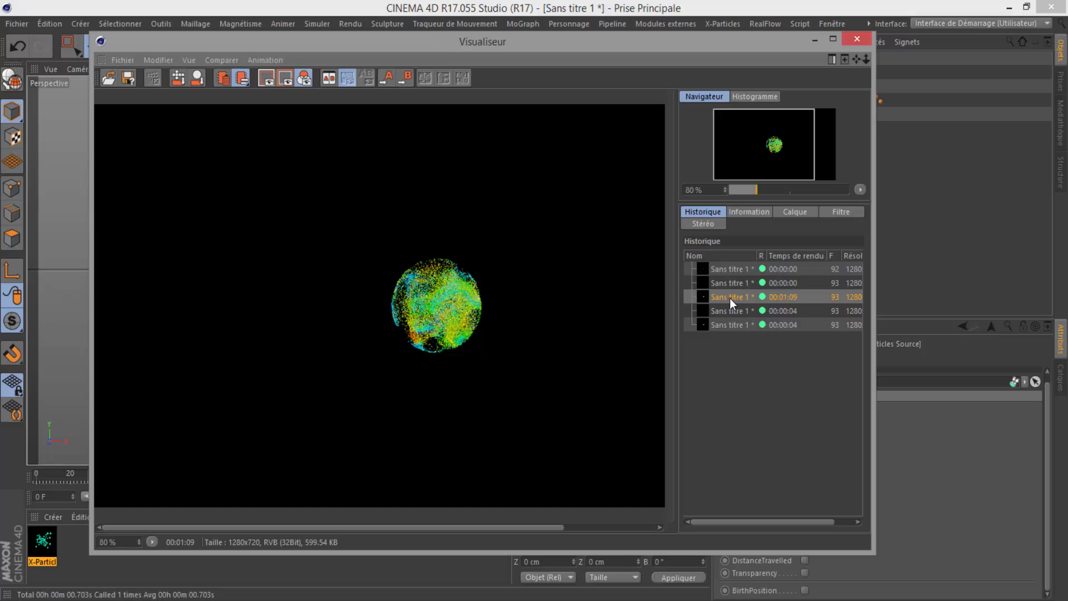
pyautogui.click(724, 325)
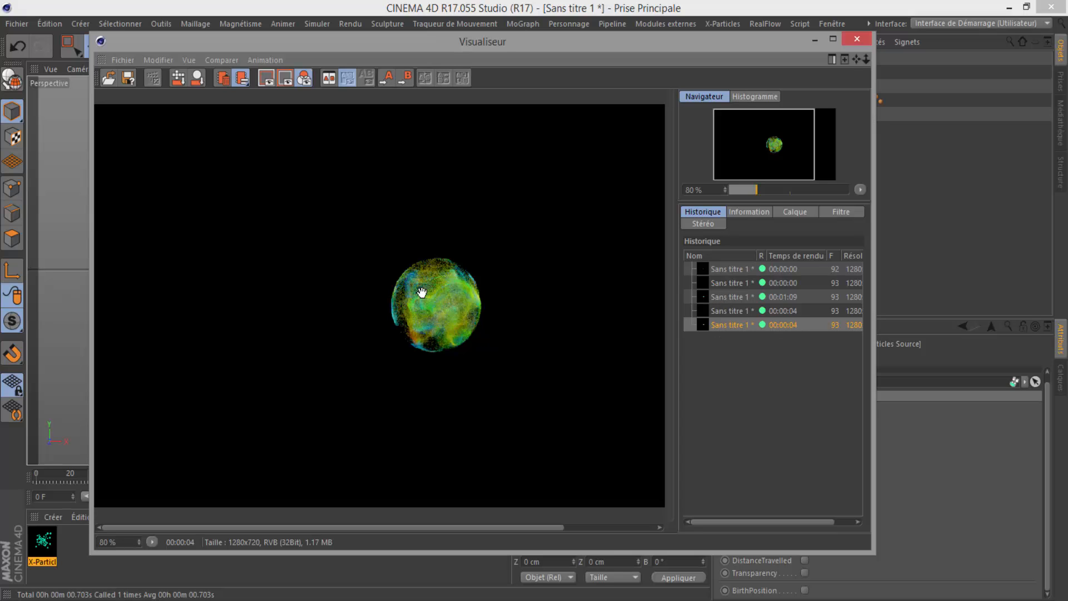
# Move the Picture Viewer aside and set the Emitter's birthrate to 500000
pyautogui.moveTo(668, 41); pyautogui.dragTo(514, 34)
pyautogui.click(756, 115)
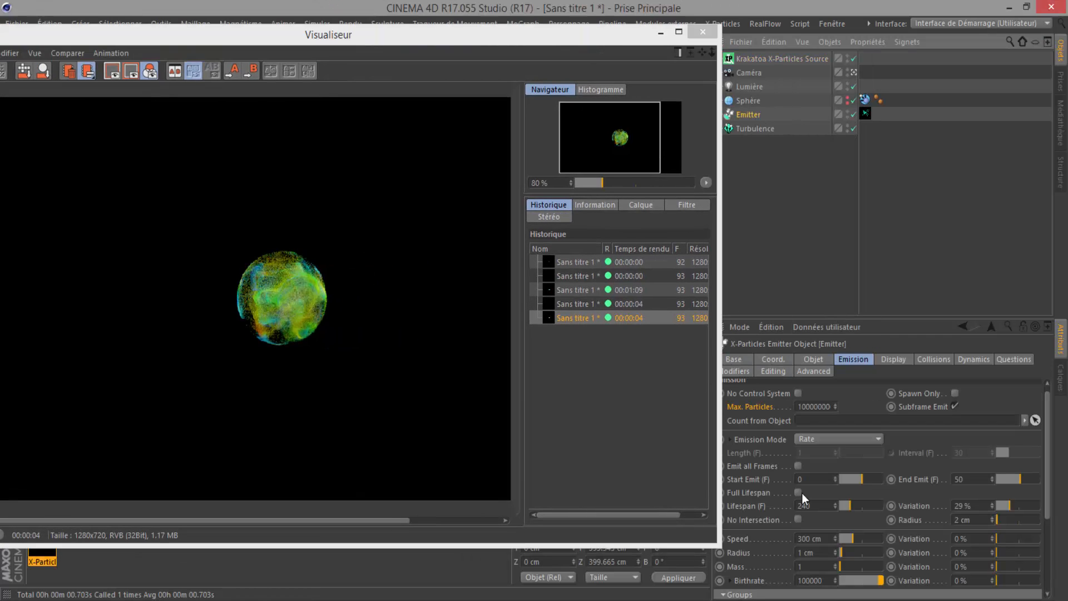
pyautogui.click(800, 581)
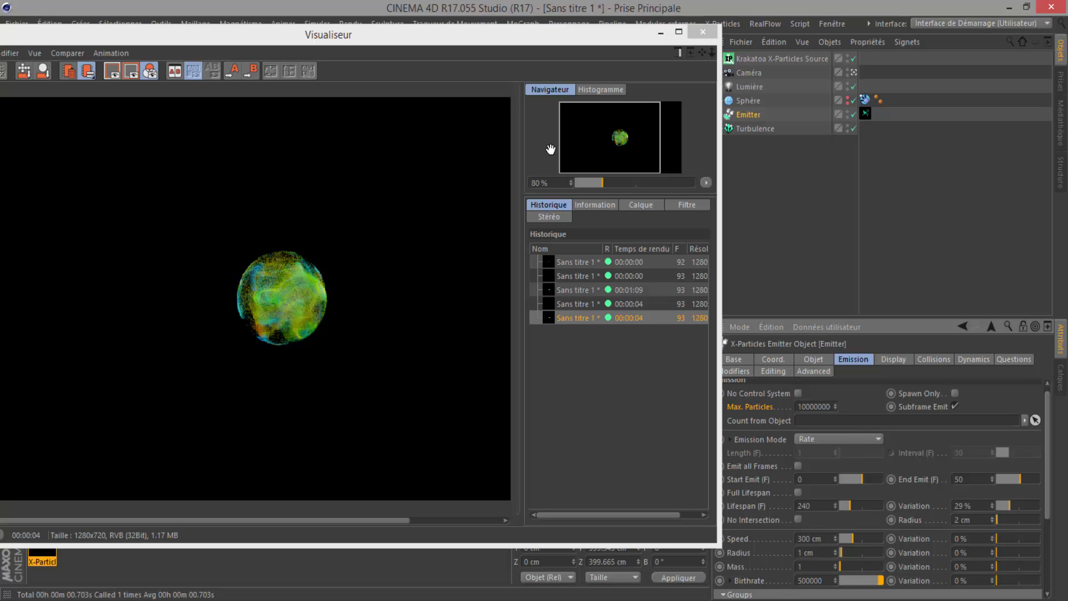
# Render frame 93 with Krakatoa at the new birthrate, inspect the image and close the Picture Viewer
pyautogui.moveTo(380, 31); pyautogui.dragTo(676, 101)
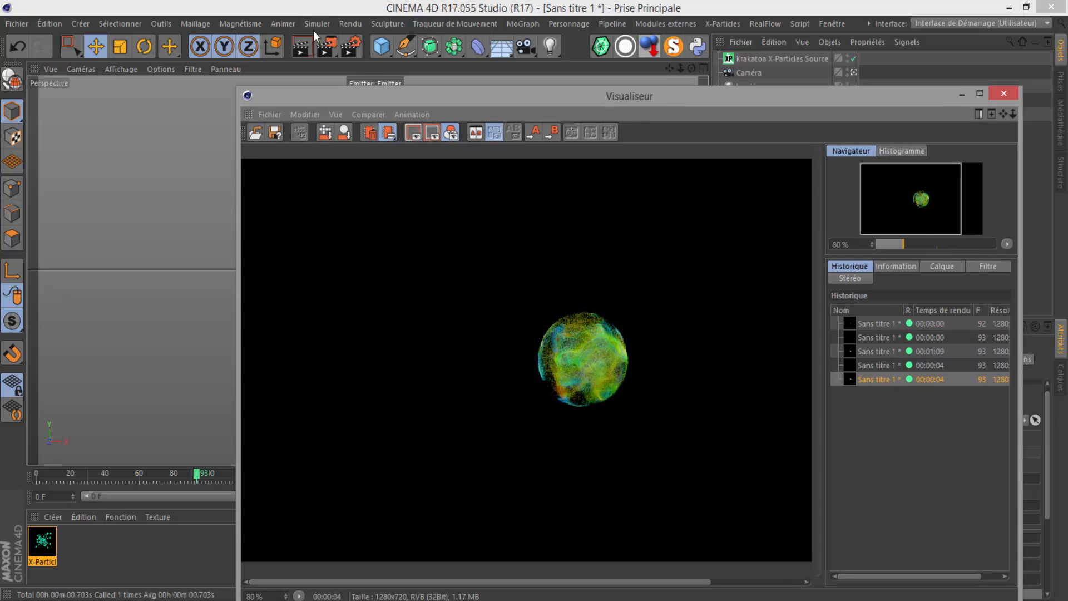
pyautogui.hotkey('shift', 'r')
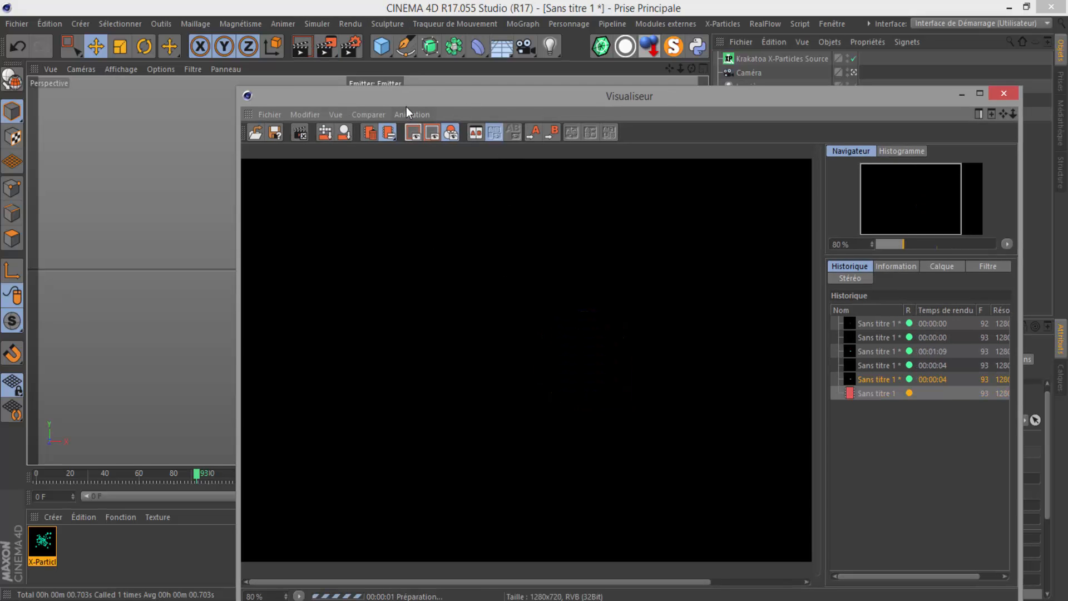
pyautogui.moveTo(402, 94); pyautogui.dragTo(224, 48)
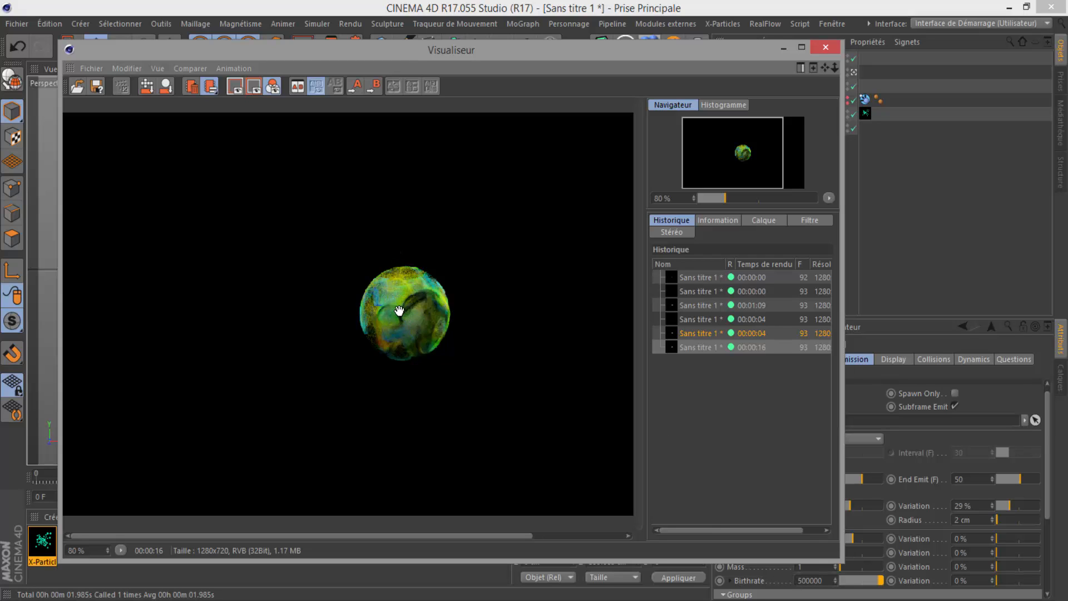
pyautogui.click(825, 48)
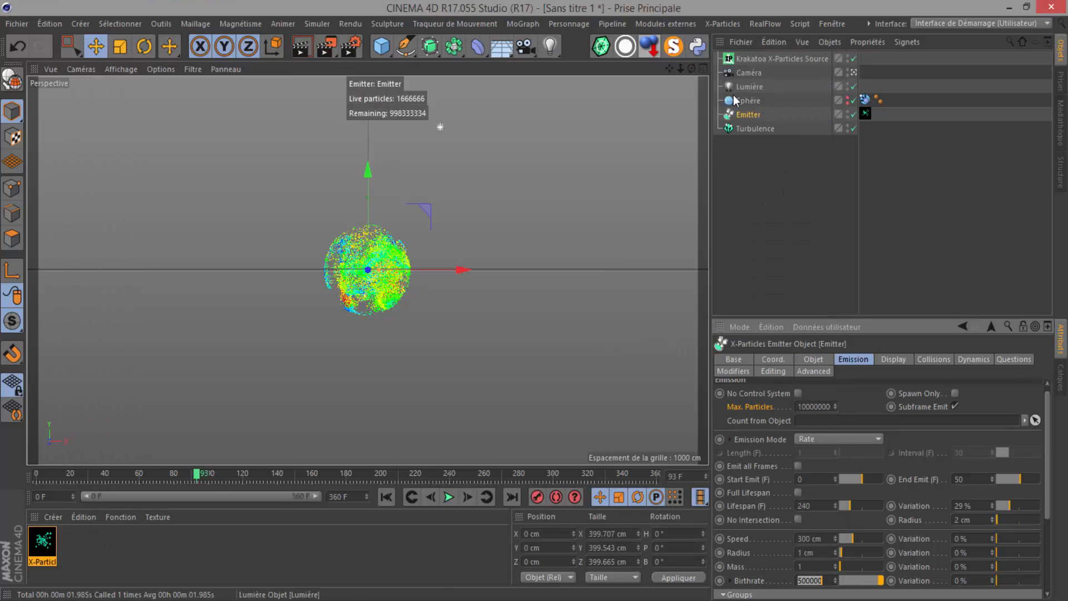
# Add a Krakatoa Channel Gradient tag to the Krakatoa X-Particles Source
pyautogui.rightClick(748, 59)
pyautogui.moveTo(785, 88)
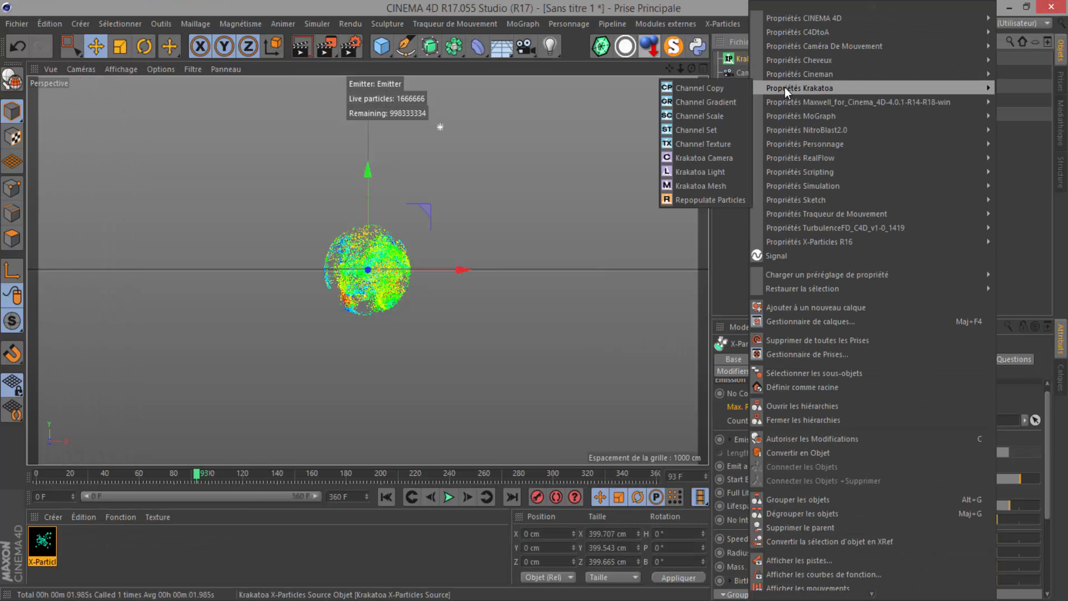
pyautogui.click(687, 102)
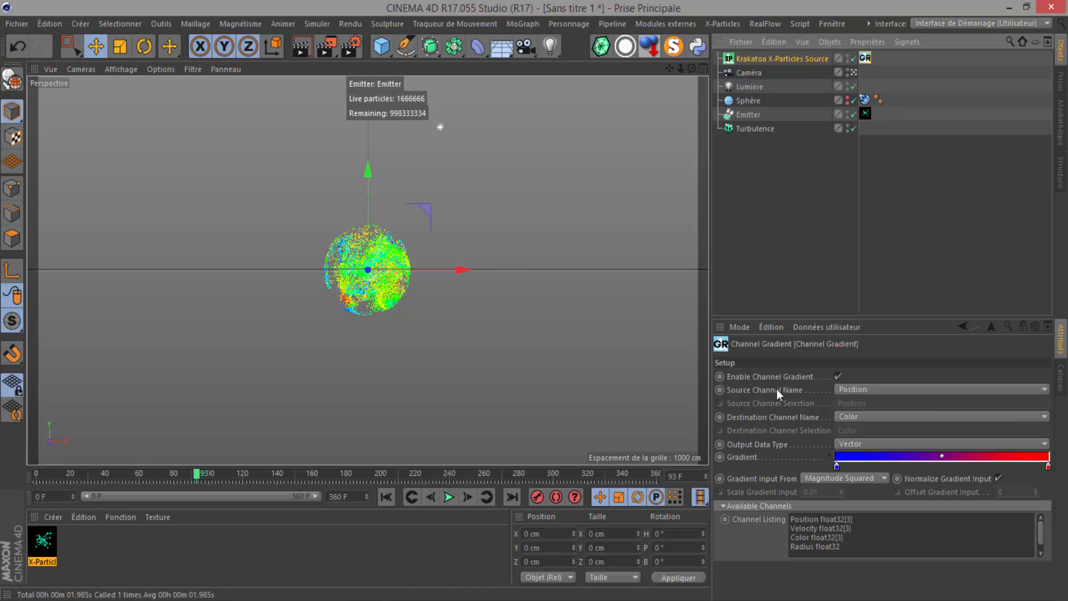
# Check the Emitter's display gradient settings and its mode options, keeping the mode on Speed
pyautogui.click(748, 114)
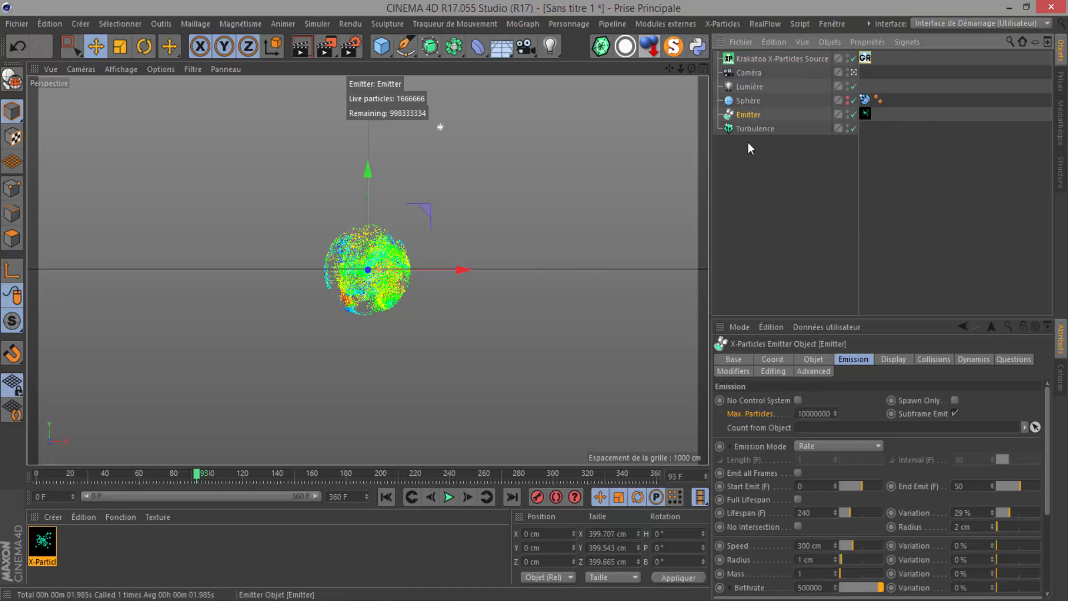
pyautogui.click(890, 359)
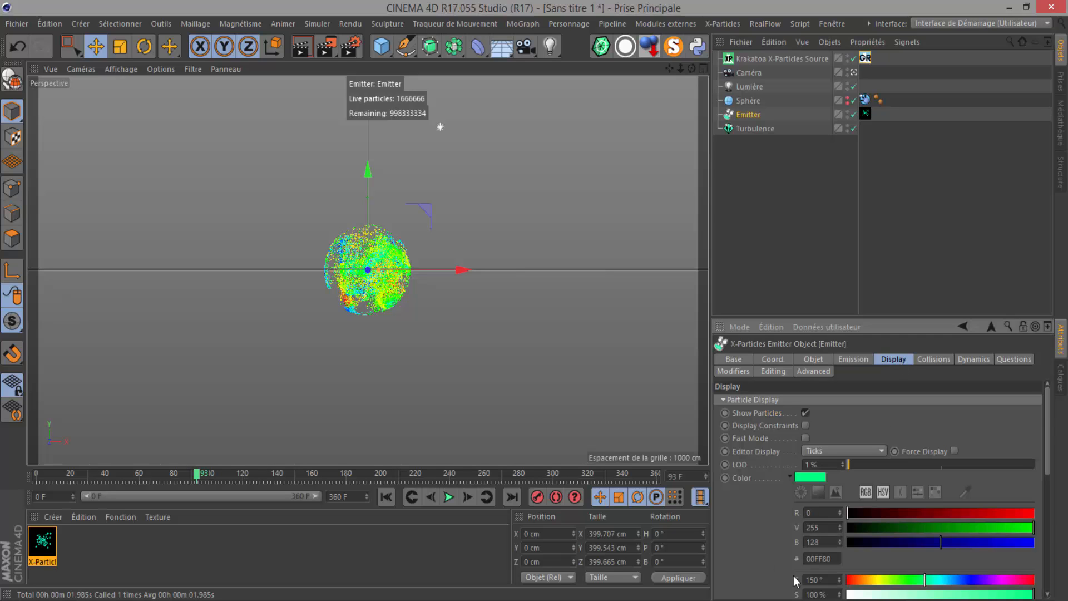
pyautogui.scroll(-3, 743, 535)
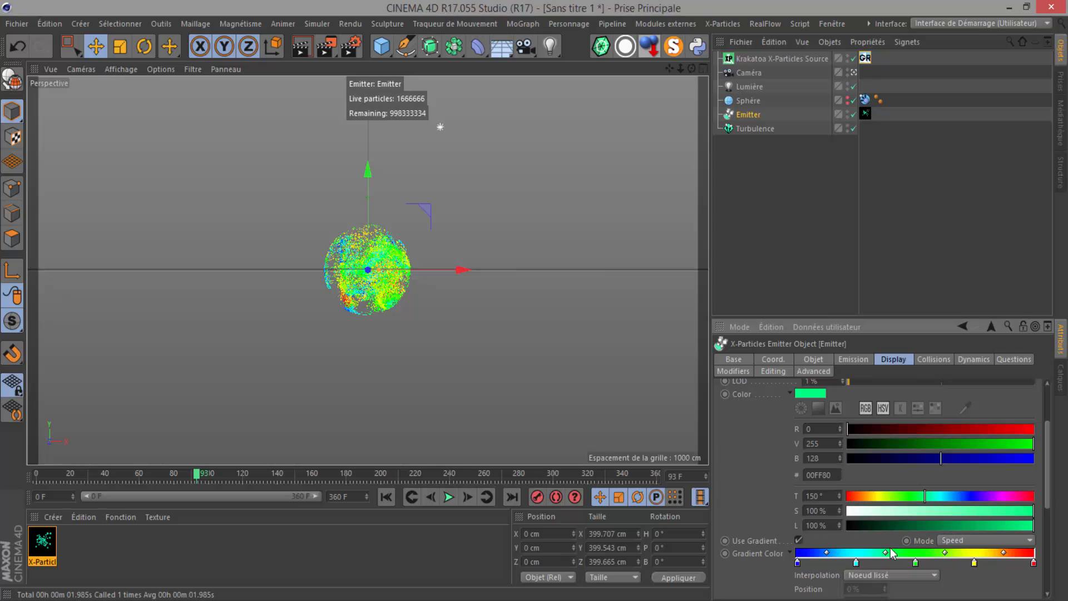
pyautogui.click(954, 543)
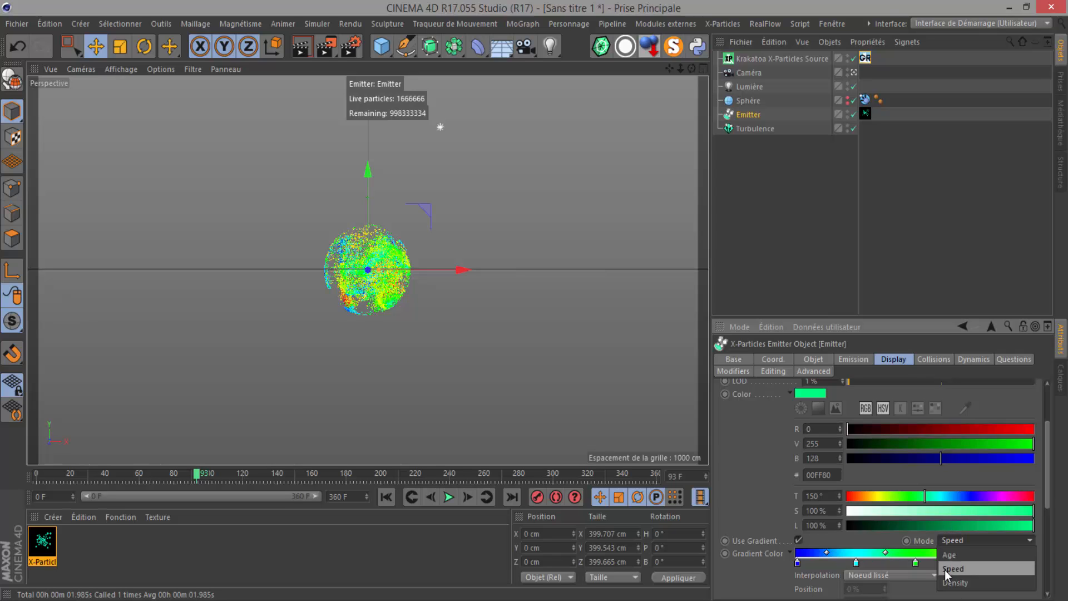
pyautogui.click(949, 568)
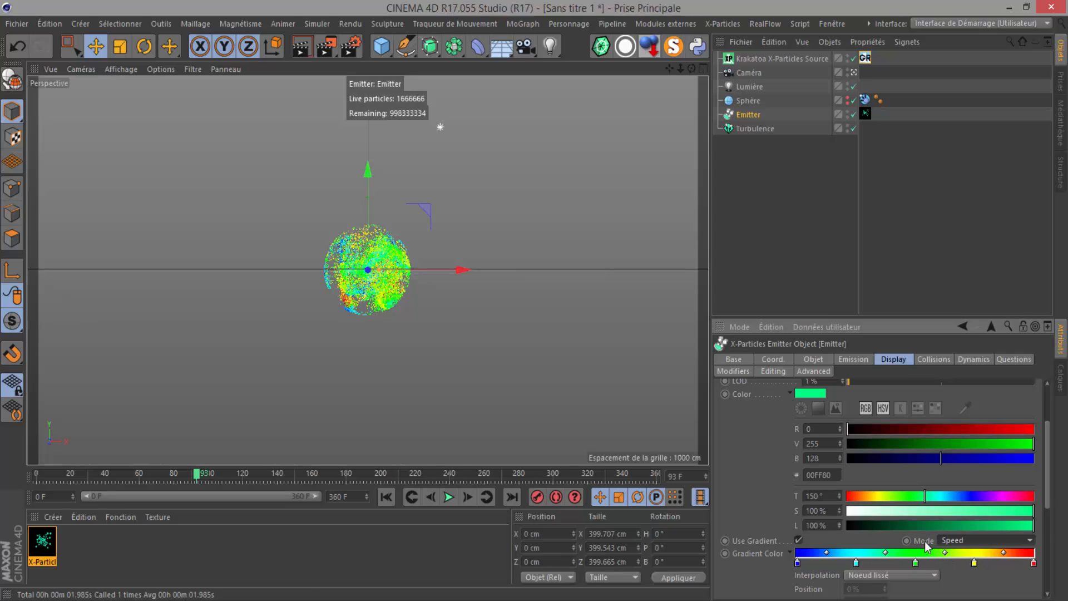
# Examine the Channel Gradient tag's list of available channels
pyautogui.click(864, 60)
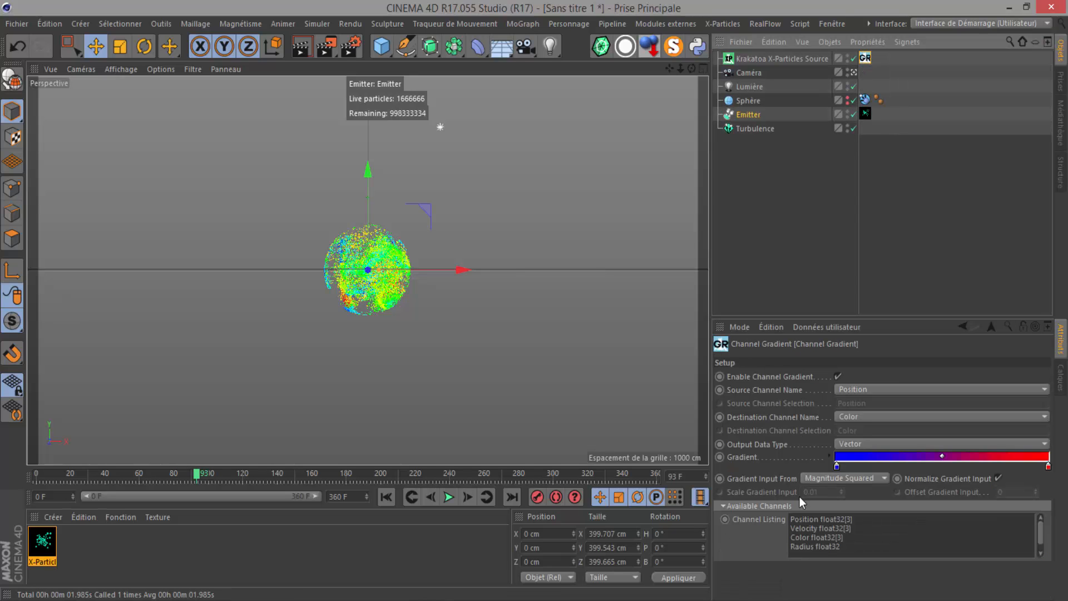
pyautogui.moveTo(855, 547); pyautogui.dragTo(781, 518)
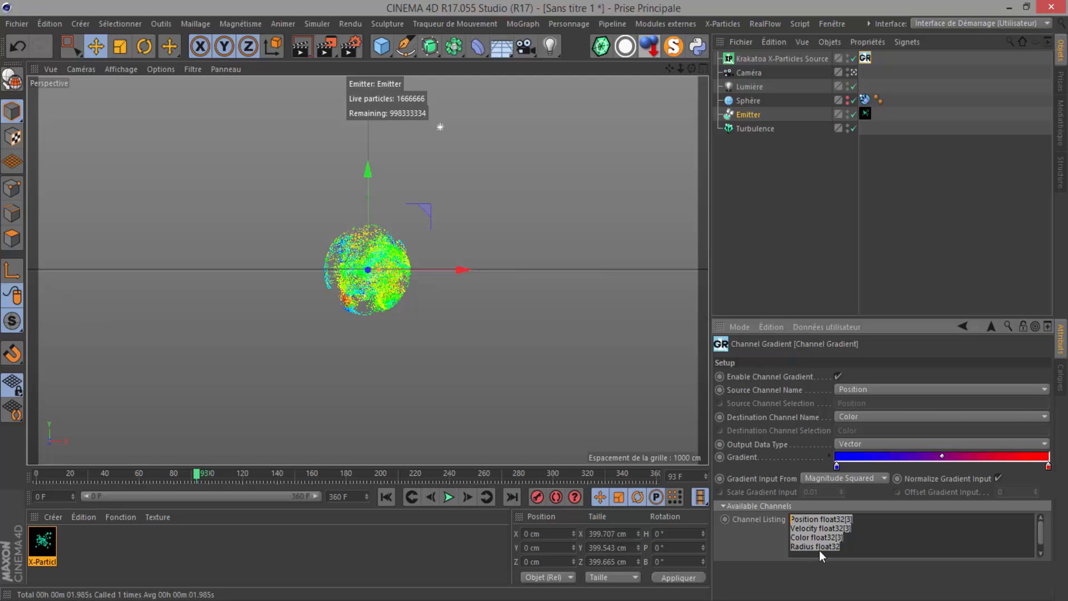
pyautogui.click(807, 519)
pyautogui.doubleClick(814, 519)
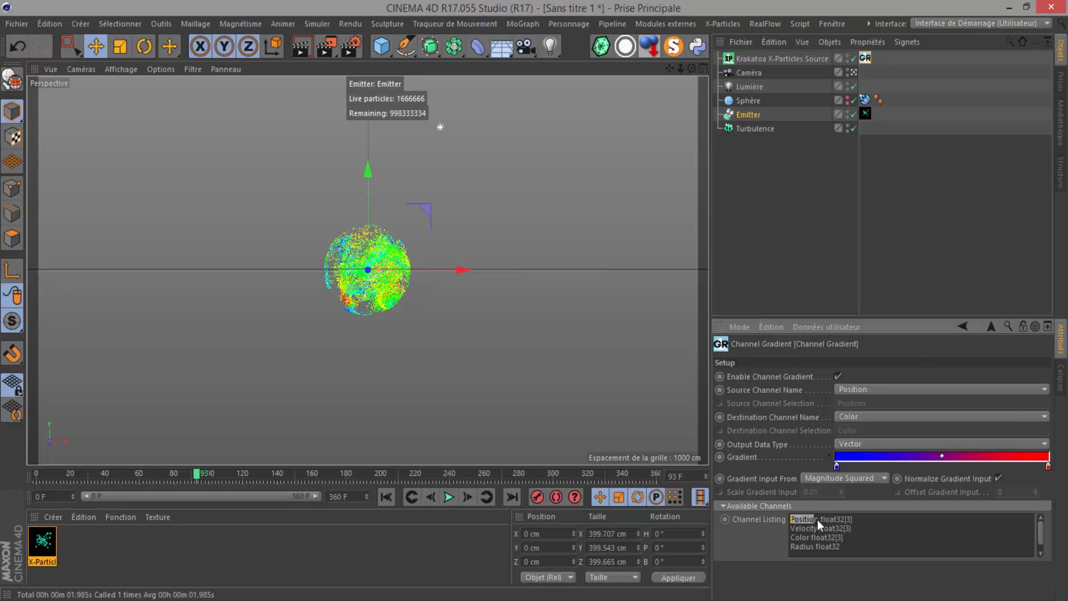
pyautogui.click(816, 519)
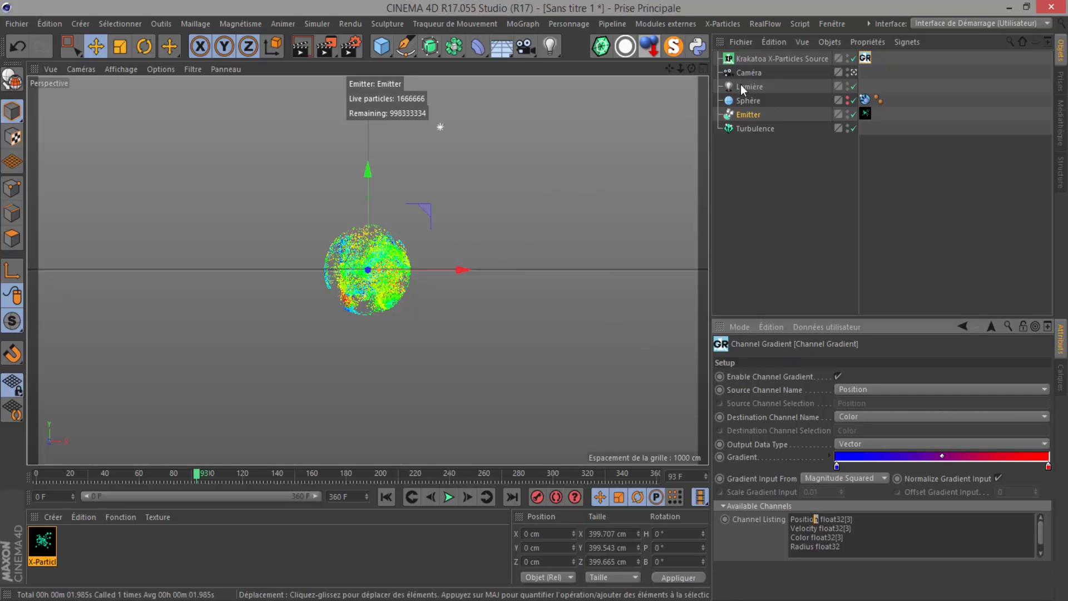
pyautogui.doubleClick(809, 519)
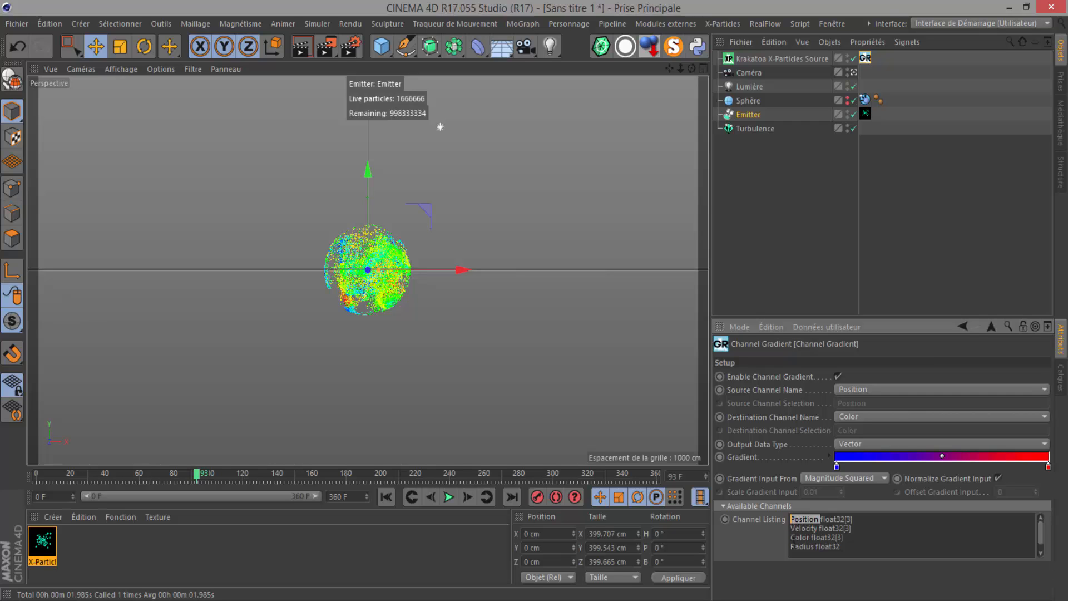
pyautogui.moveTo(791, 538); pyautogui.dragTo(810, 537)
pyautogui.moveTo(812, 548); pyautogui.dragTo(747, 556)
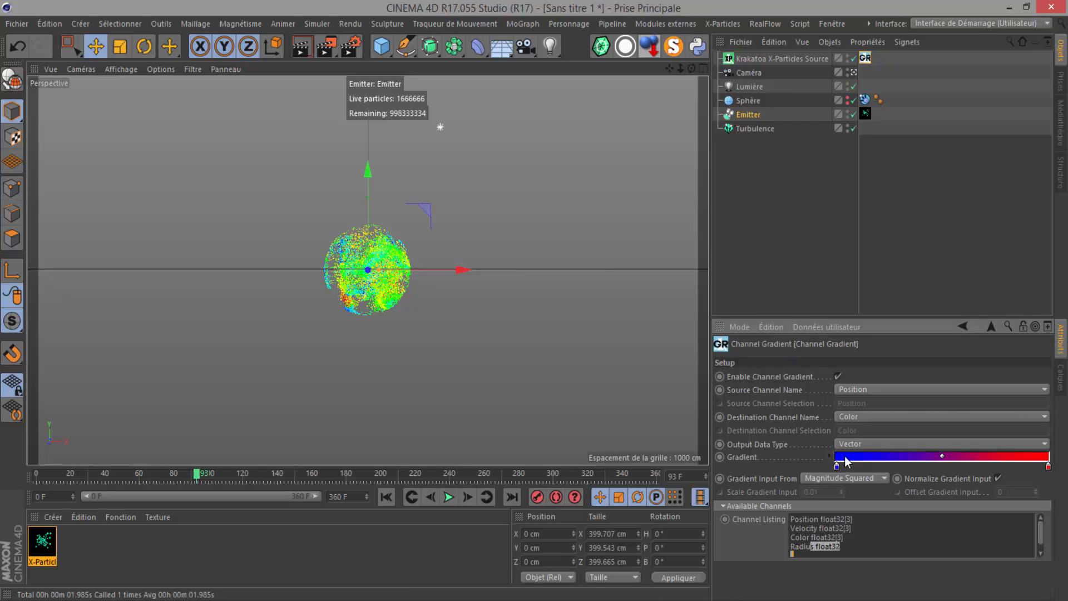
# Set the Channel Gradient's source channel to <CustomChannel>, and delete the tag from the Krakatoa X-Particles Source
pyautogui.click(848, 390)
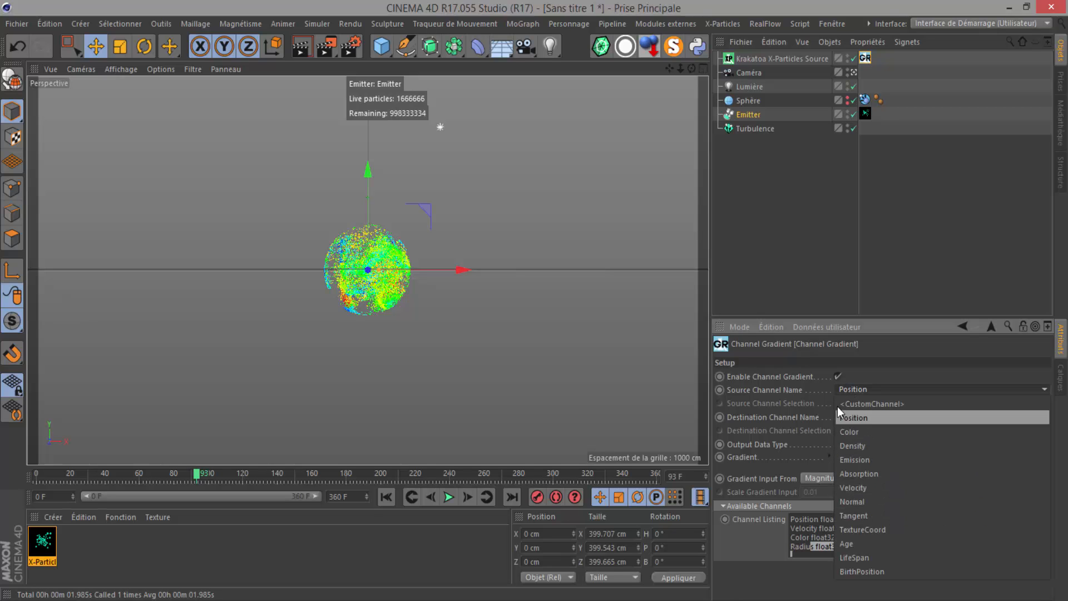
pyautogui.click(844, 405)
pyautogui.click(915, 389)
pyautogui.click(912, 389)
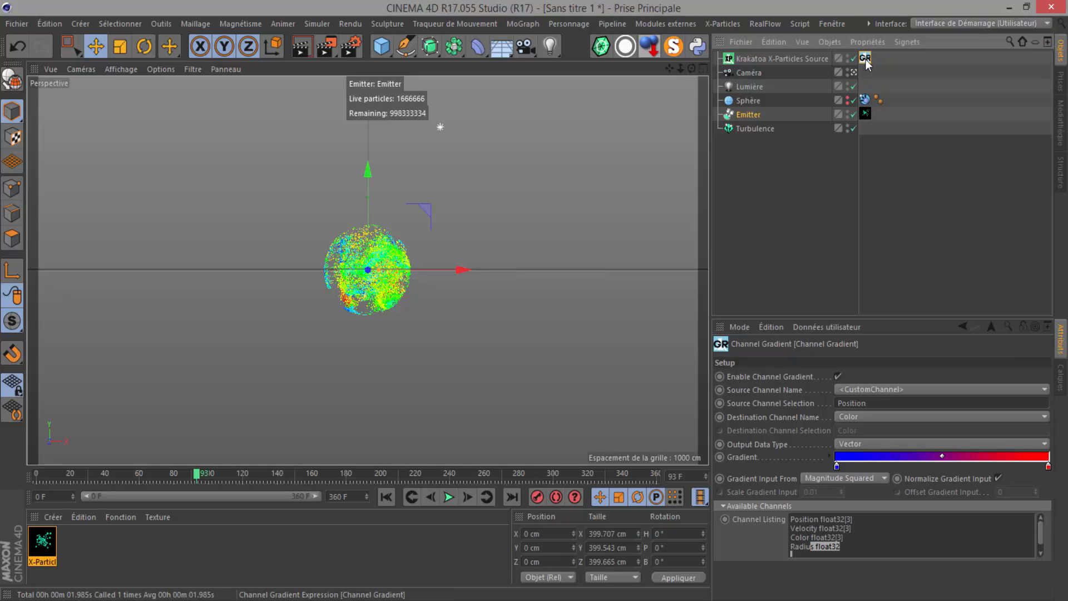
pyautogui.press('Delete')
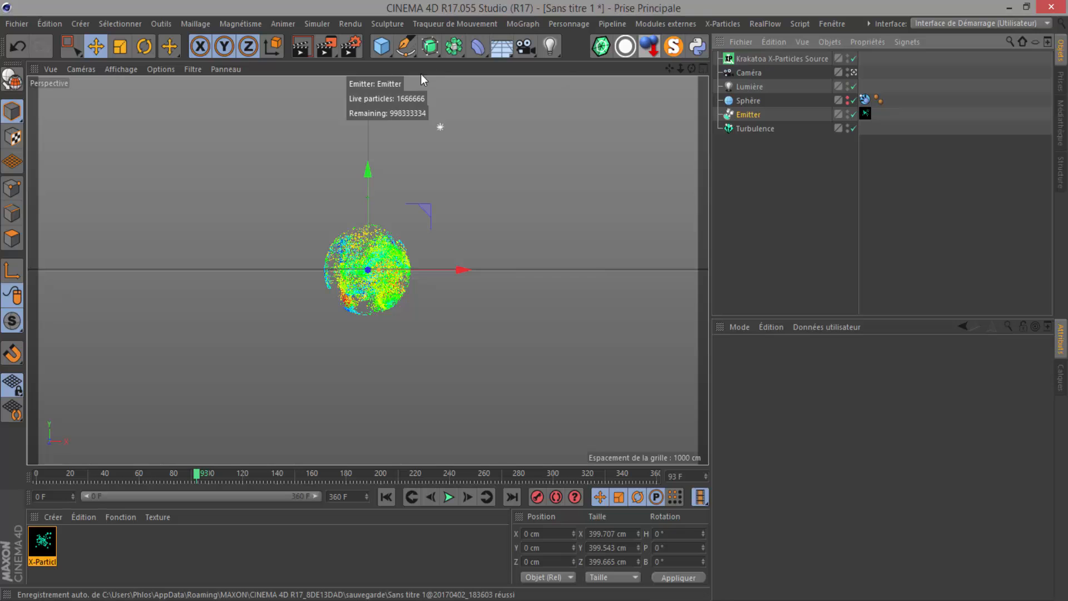
# Enable Motion Blur and Jittered Motion Blur in the Krakatoa render options, with 8 particle segments
pyautogui.click(741, 60)
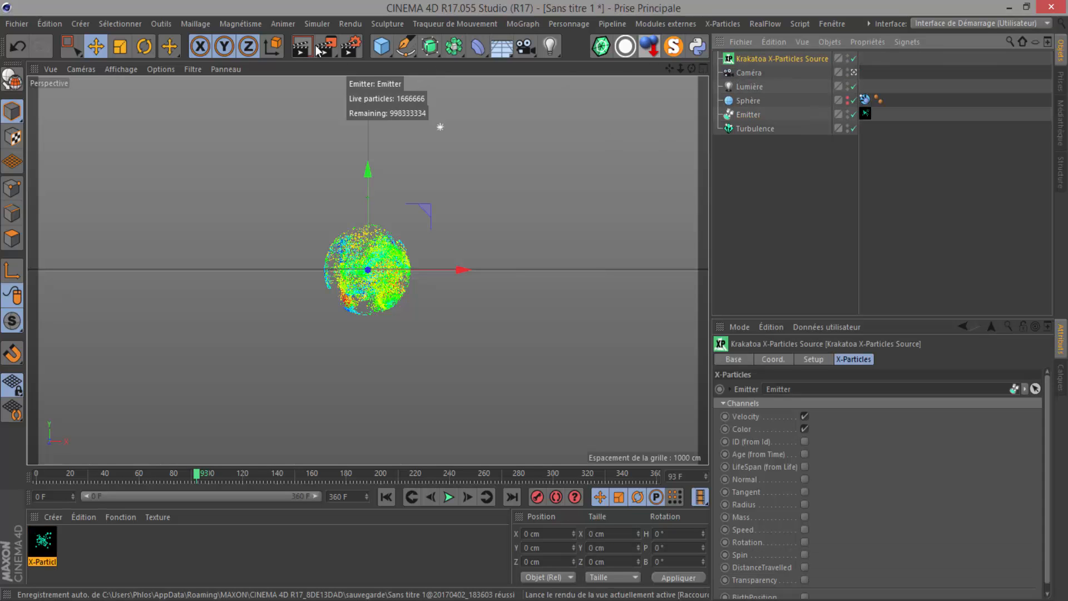
pyautogui.click(353, 48)
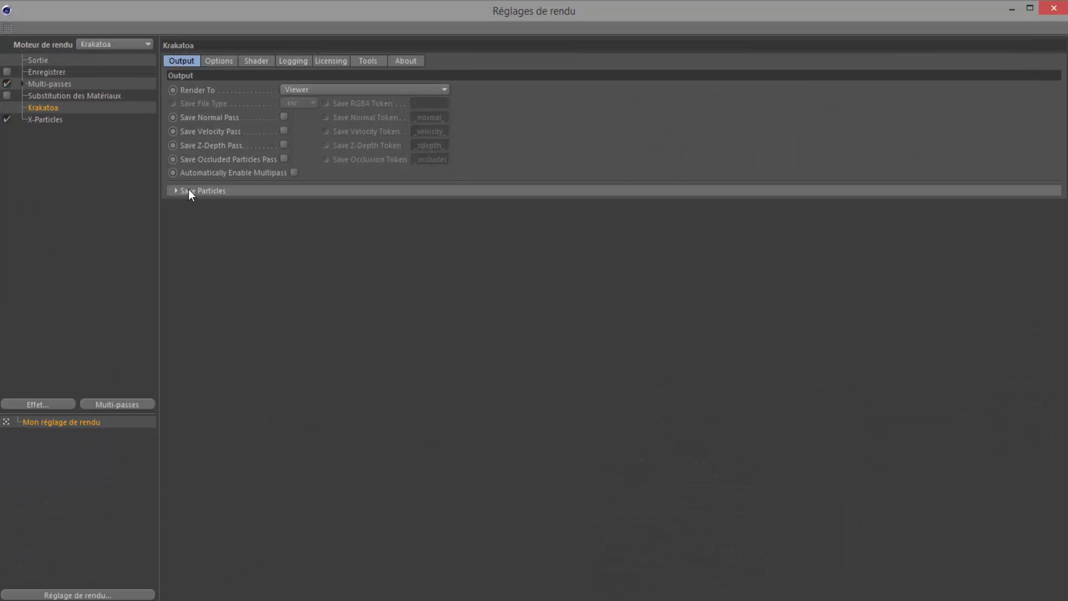
pyautogui.click(215, 61)
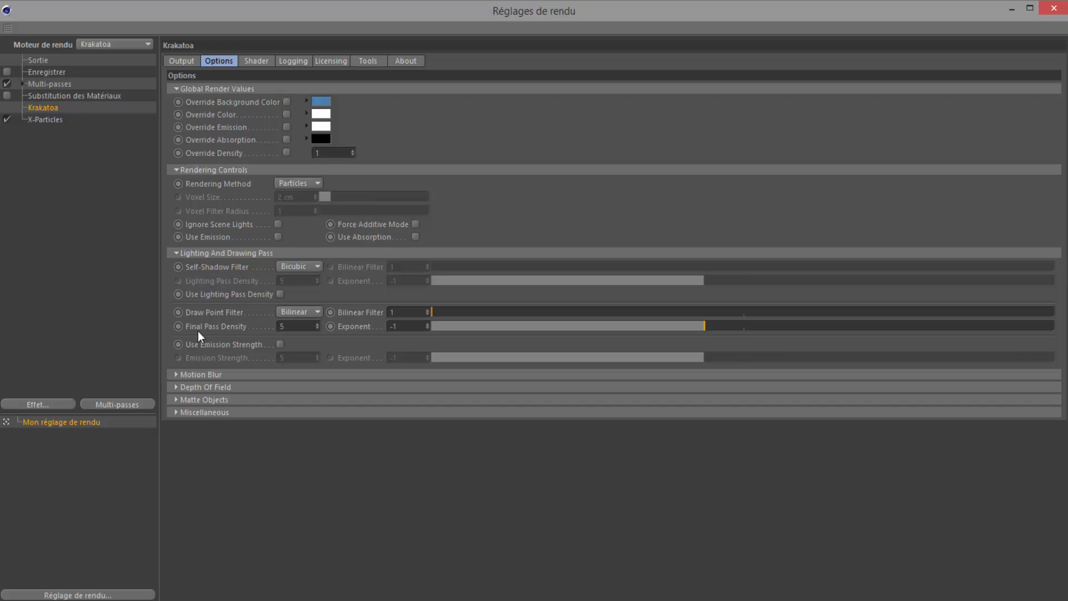
pyautogui.click(175, 374)
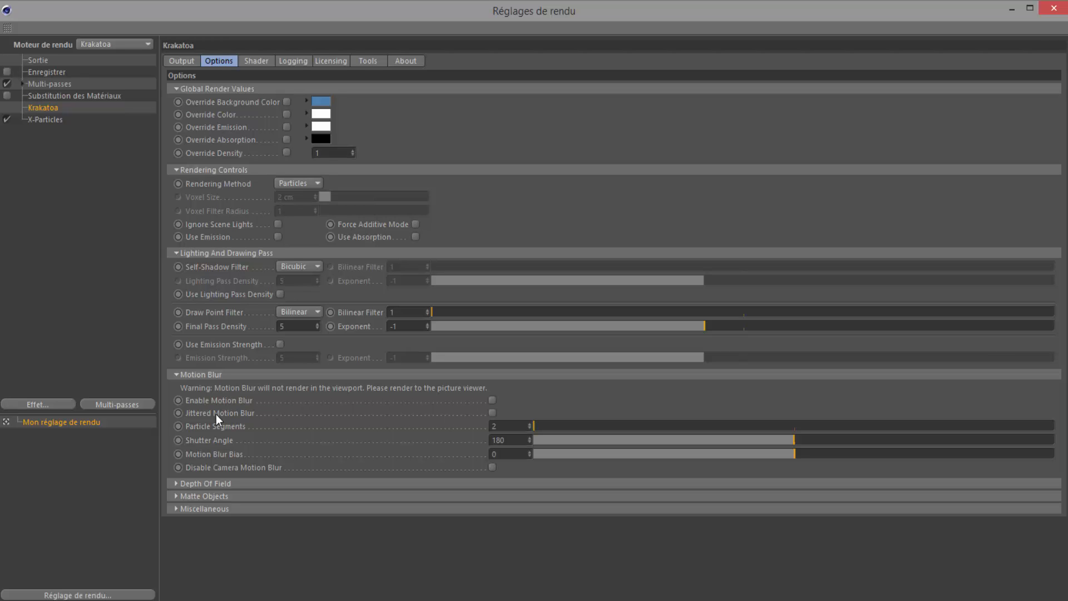
pyautogui.click(492, 400)
pyautogui.click(493, 413)
pyautogui.moveTo(502, 427); pyautogui.dragTo(425, 433)
pyautogui.write('8')
pyautogui.press('Return')
pyautogui.moveTo(492, 426); pyautogui.dragTo(441, 428)
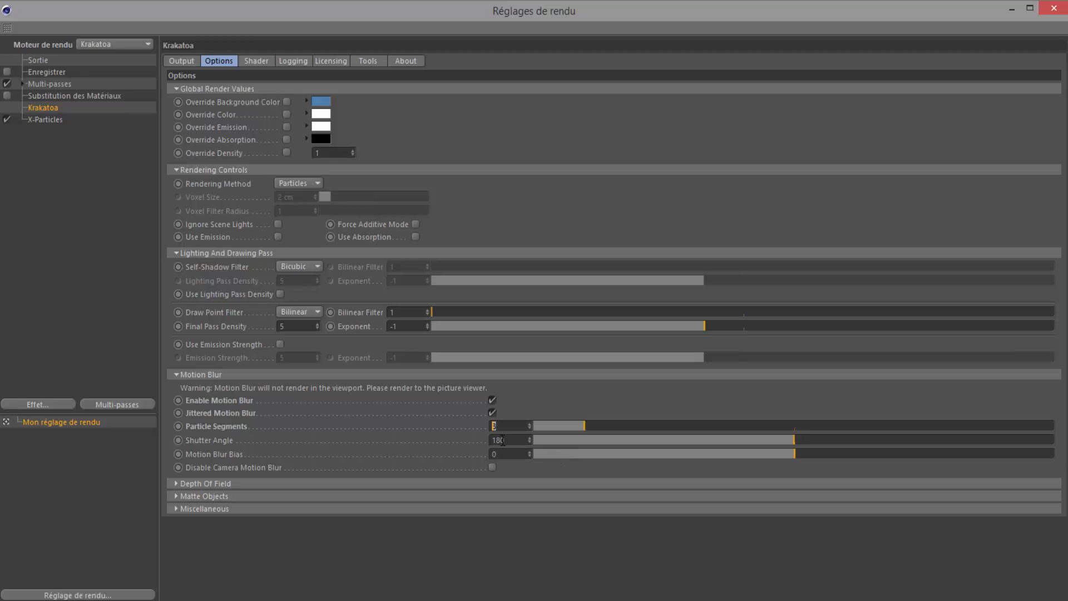
# Raise the motion blur Shutter Angle to 360, try entering 2000, and minimize the render settings
pyautogui.moveTo(756, 442); pyautogui.dragTo(919, 440)
pyautogui.moveTo(994, 440); pyautogui.dragTo(1057, 440)
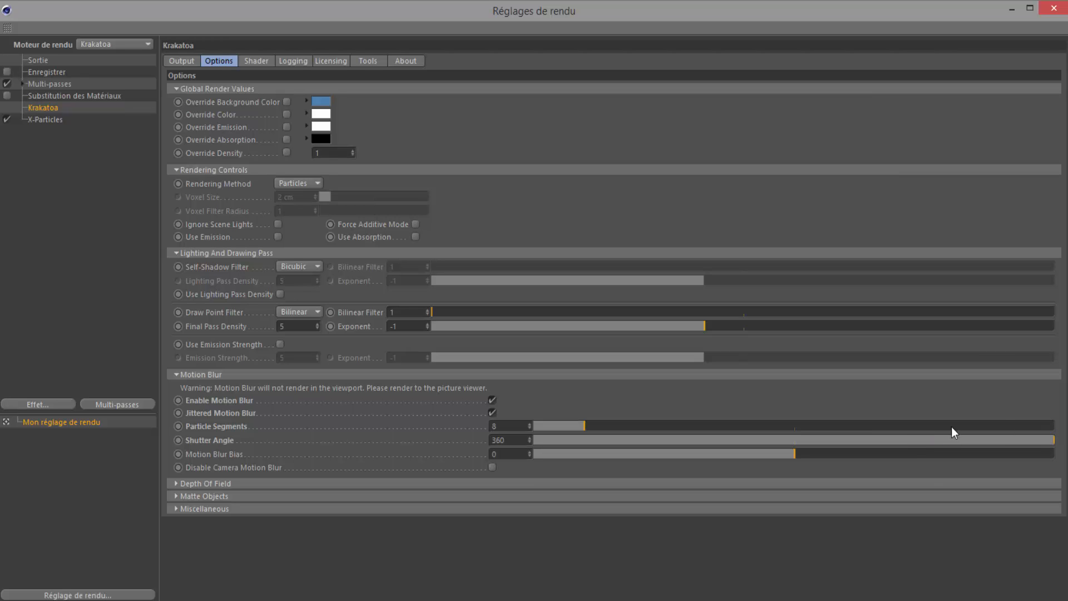
pyautogui.moveTo(511, 439); pyautogui.dragTo(453, 443)
pyautogui.write('2000')
pyautogui.press('Return')
pyautogui.moveTo(507, 439); pyautogui.dragTo(471, 439)
pyautogui.click(1010, 10)
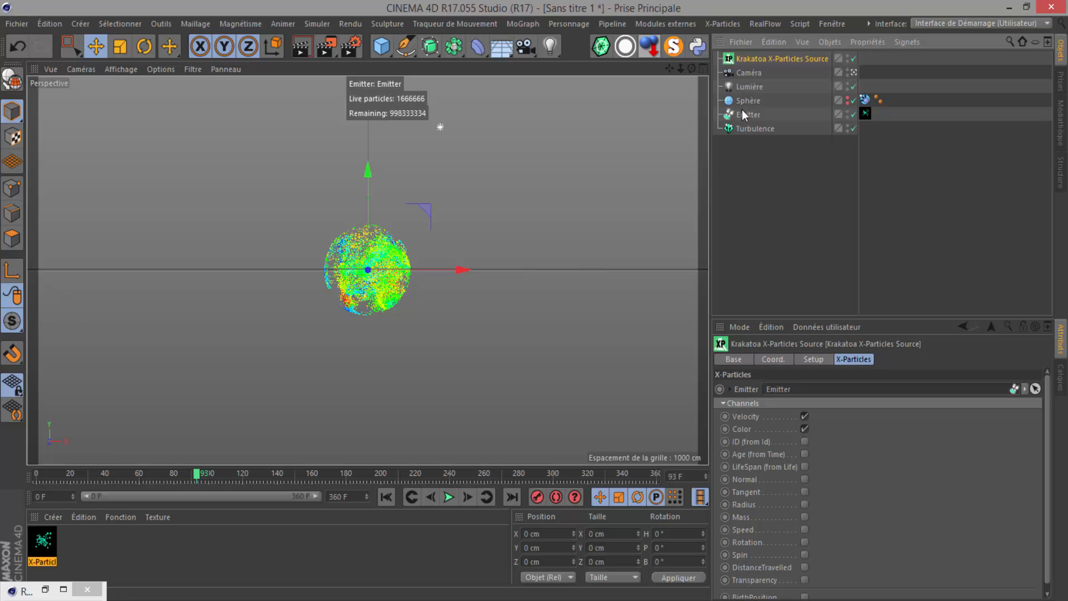
# Set the Emitter's birthrate to 100000
pyautogui.click(745, 115)
pyautogui.scroll(-3, 763, 537)
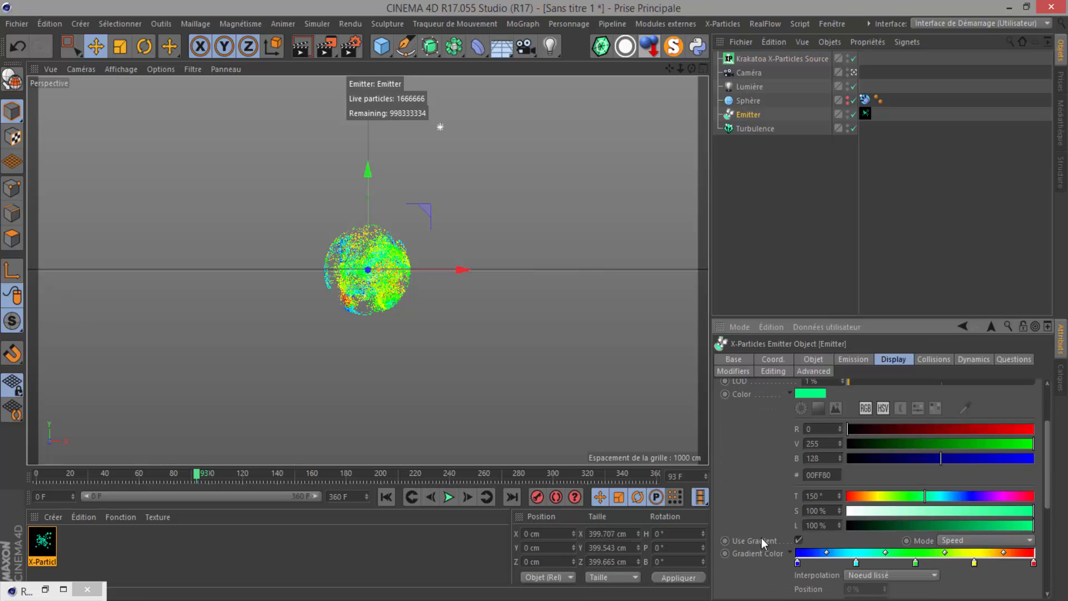
pyautogui.click(841, 360)
pyautogui.moveTo(803, 506); pyautogui.dragTo(776, 509)
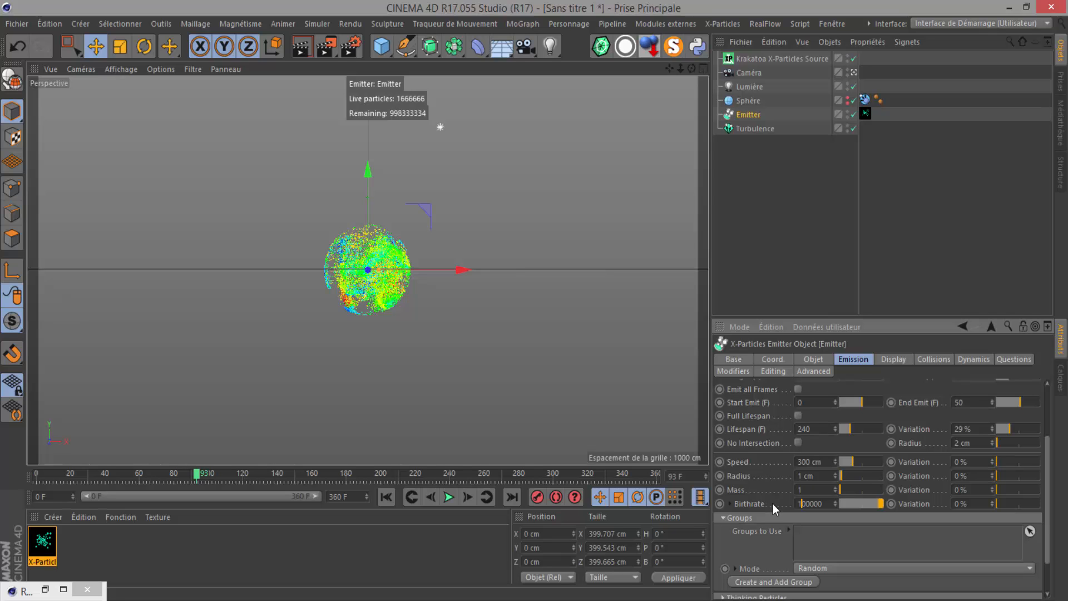
# Replay the simulation from the first frame, stop at frame 173 and render that frame to the Picture Viewer
pyautogui.click(386, 497)
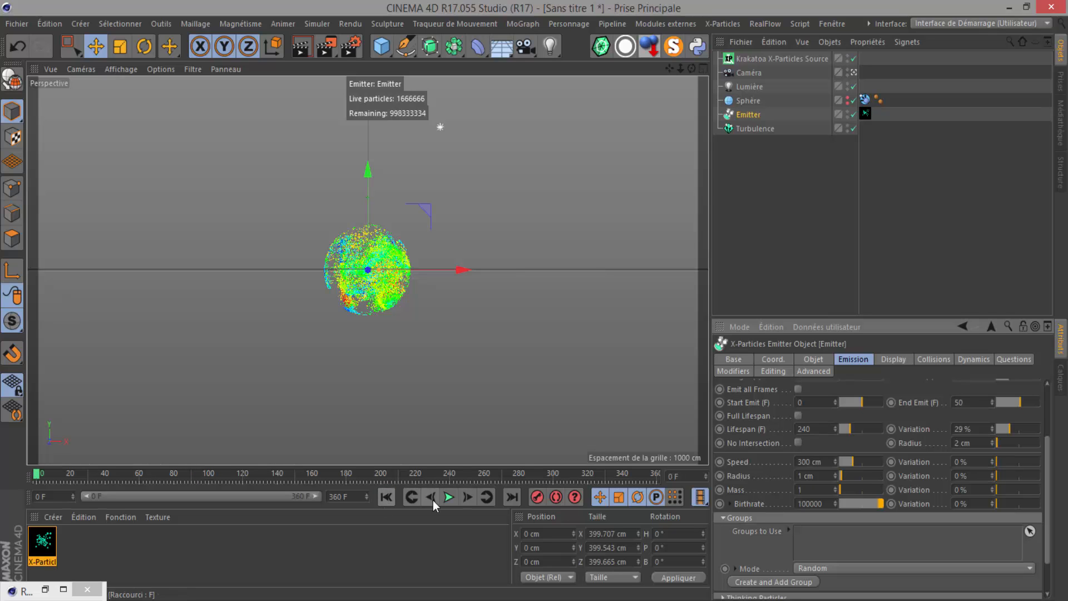
pyautogui.click(449, 497)
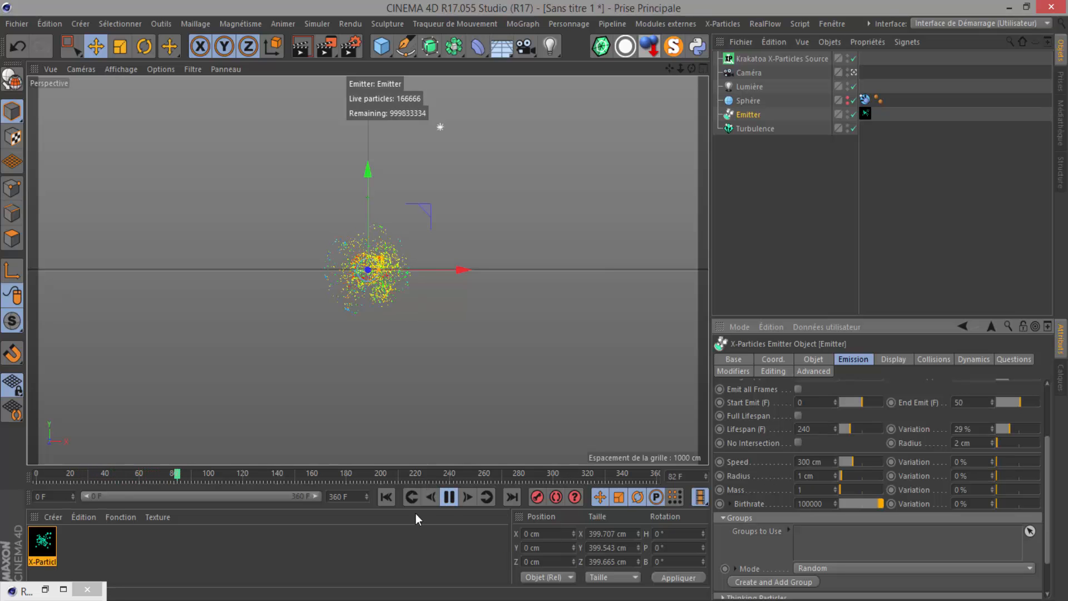
pyautogui.click(449, 500)
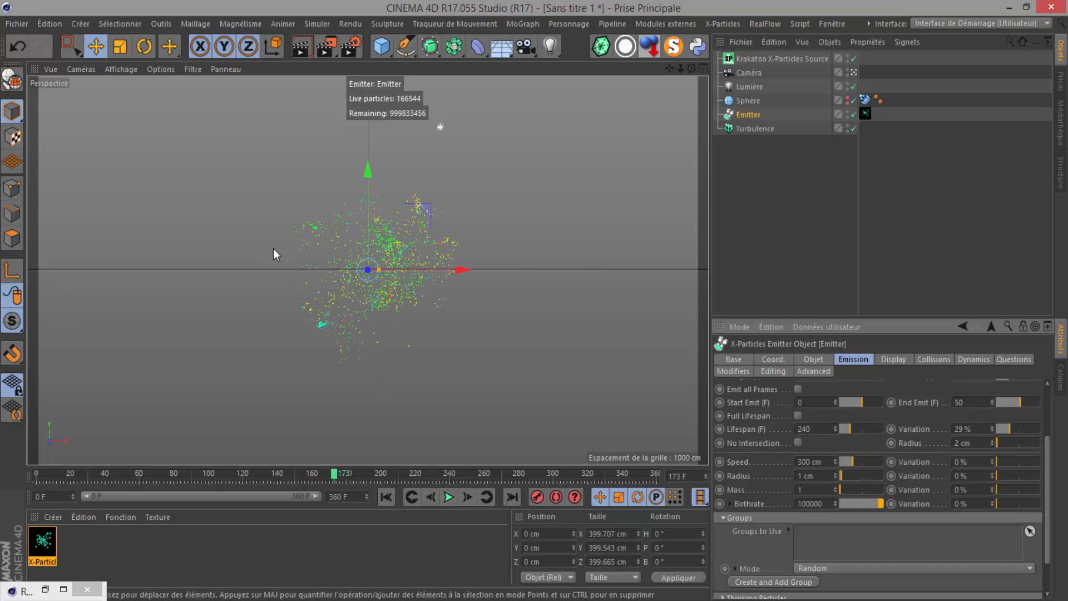
pyautogui.click(326, 46)
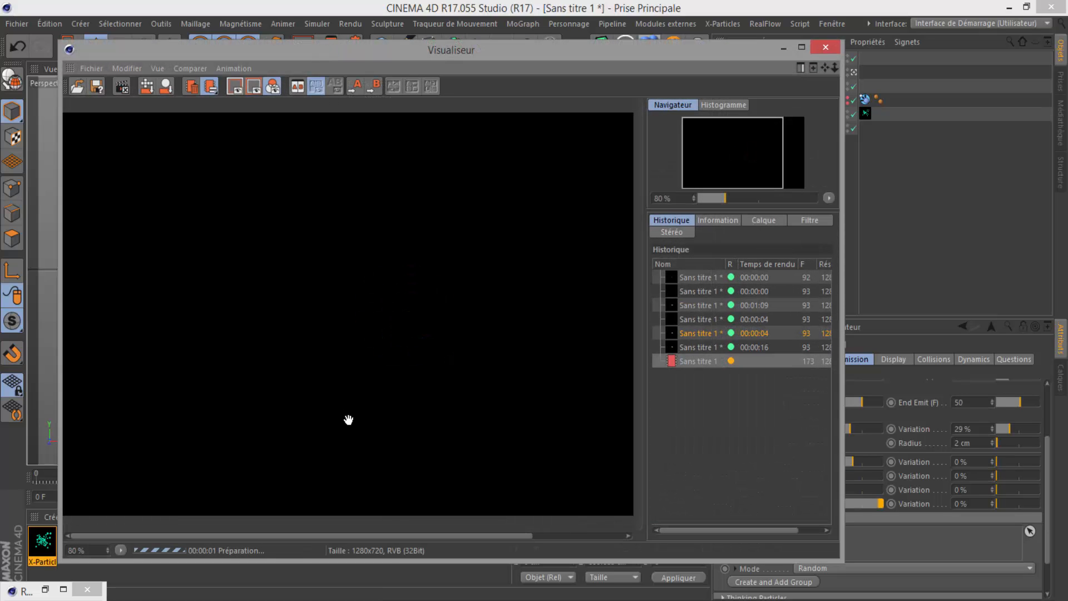
# Examine the frame 173 render up close and compare it with the preceding frame 93 render in the history
pyautogui.scroll(-1, 380, 444)
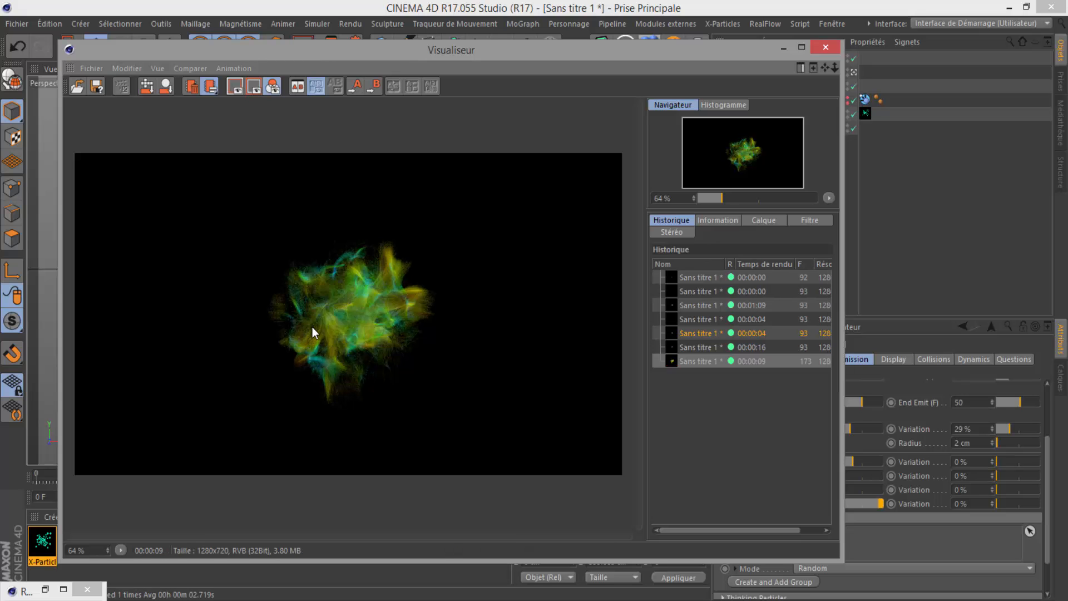
pyautogui.scroll(4, 309, 330)
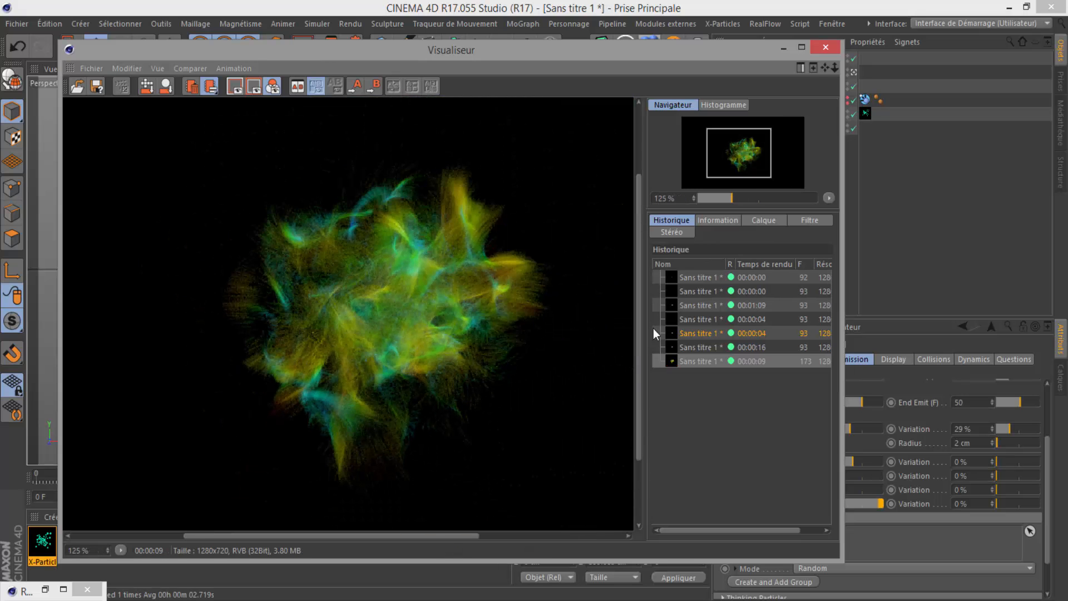
pyautogui.click(695, 346)
pyautogui.click(699, 360)
pyautogui.click(693, 346)
pyautogui.click(695, 357)
# Close the render viewer and set the render settings output range to all frames (Toutes les images)
pyautogui.click(826, 48)
pyautogui.click(353, 43)
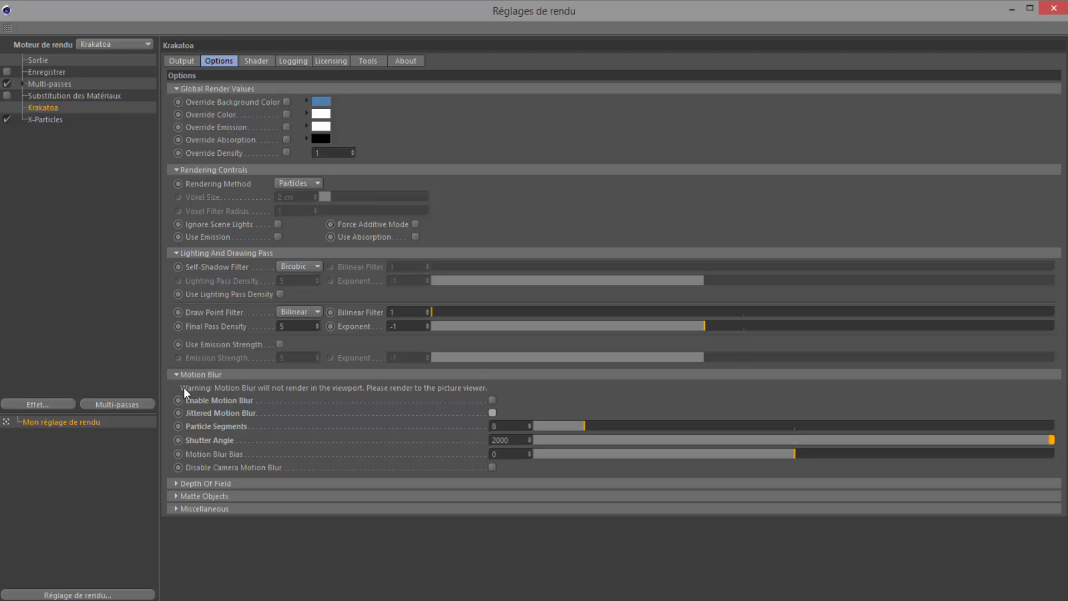
pyautogui.click(38, 60)
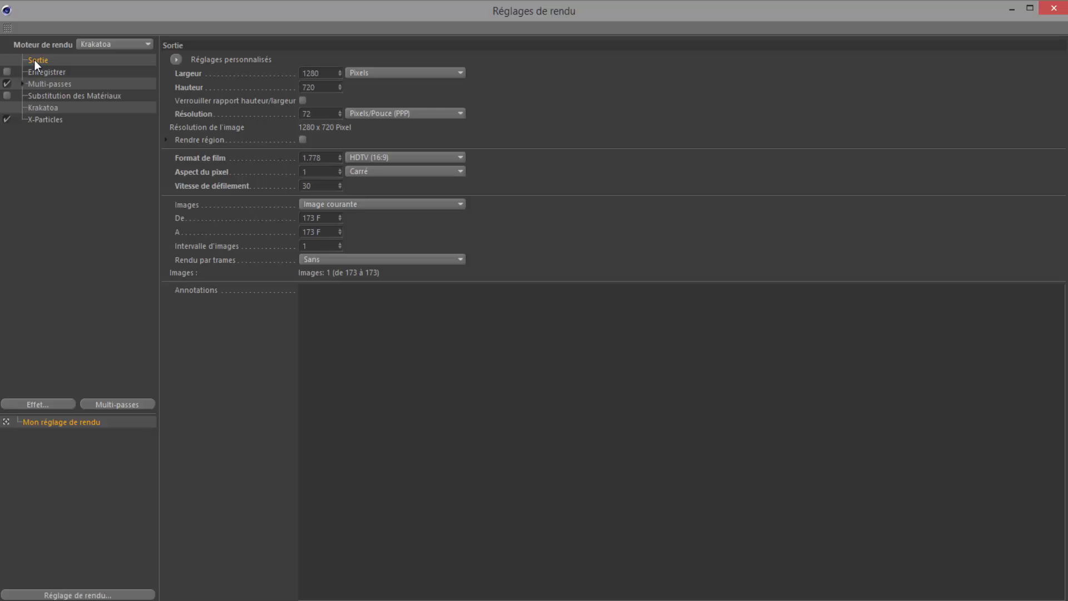
pyautogui.click(339, 205)
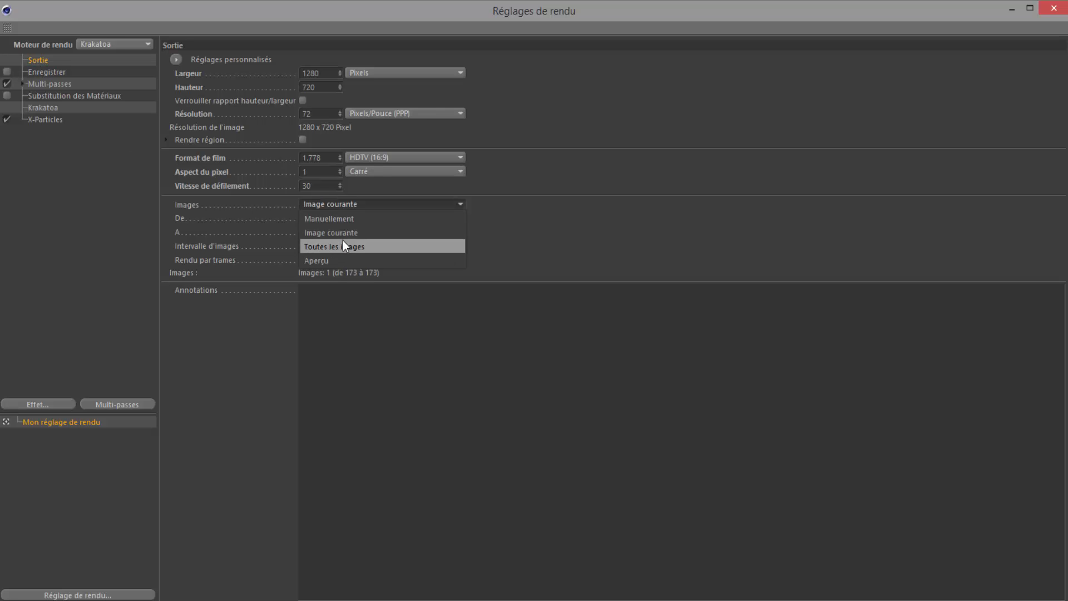
pyautogui.click(340, 246)
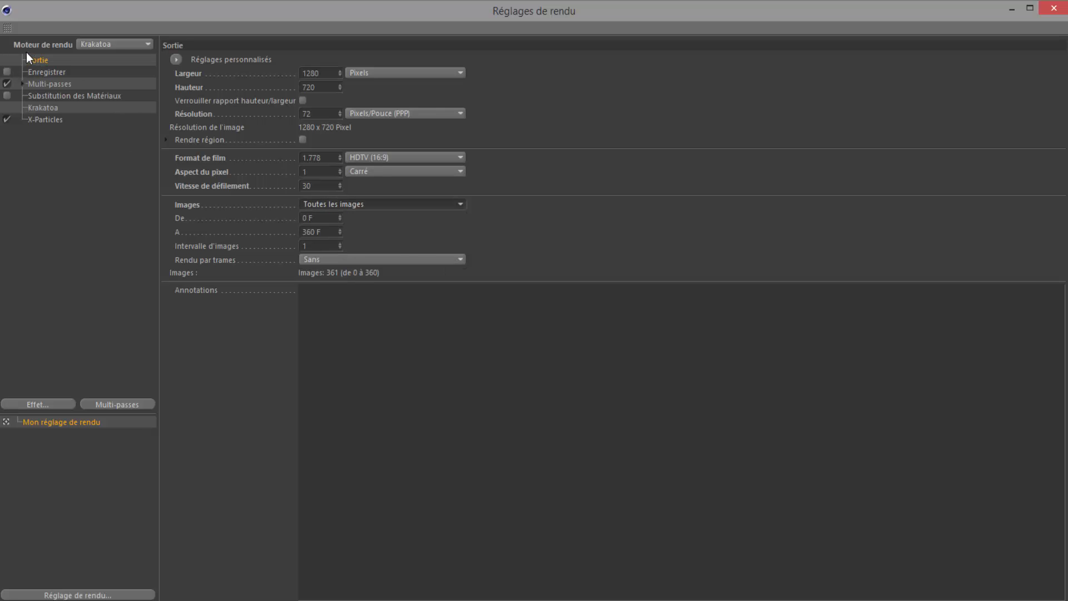
# Enable saving of the render and create a destination folder named tuto on the desktop (Bureau)
pyautogui.click(34, 71)
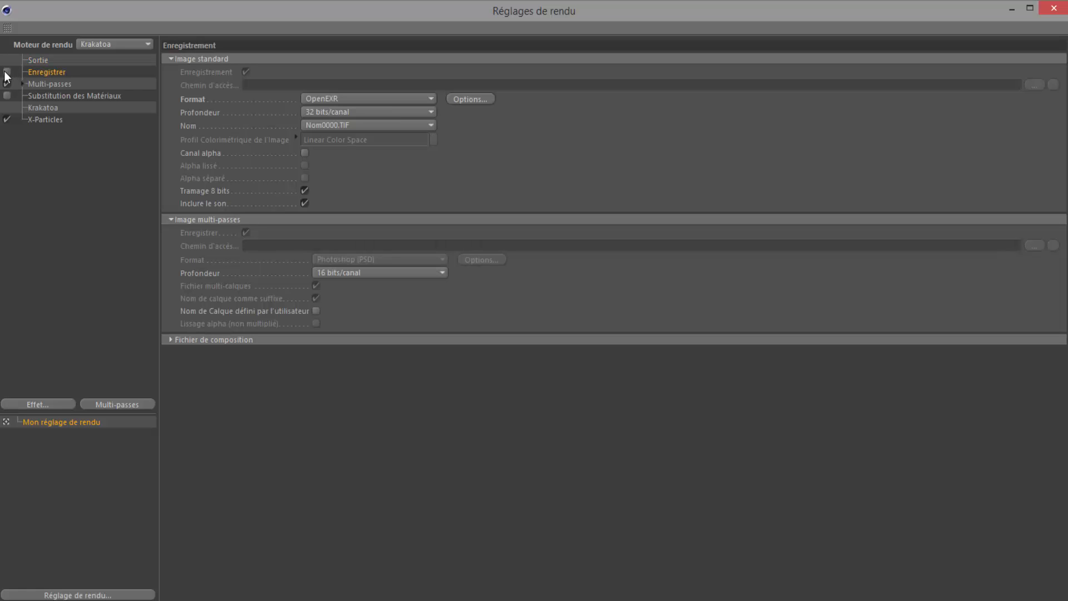
pyautogui.click(6, 72)
pyautogui.click(1033, 87)
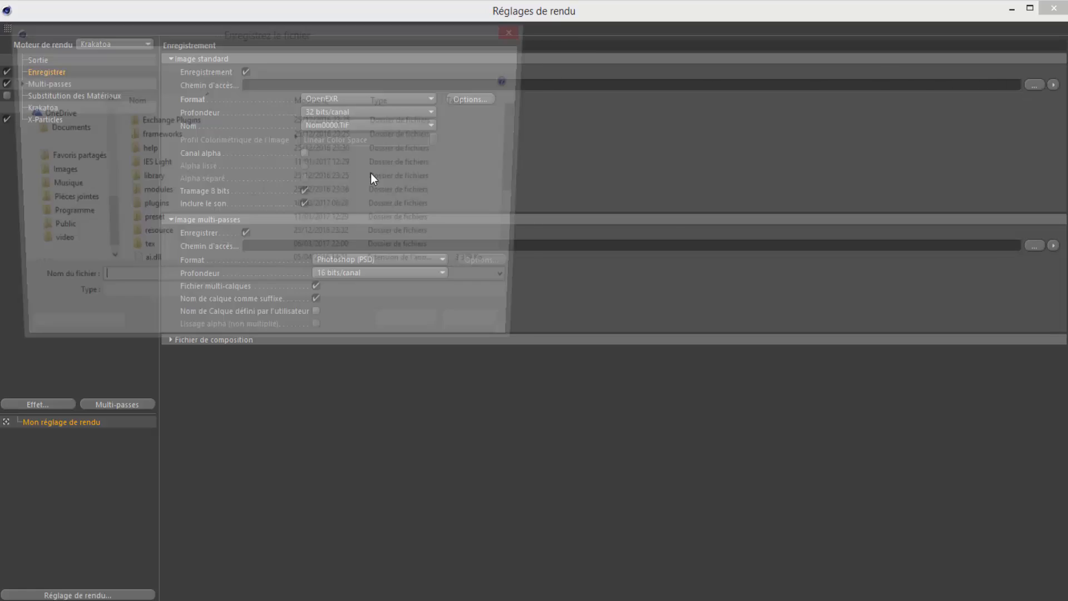
pyautogui.click(51, 127)
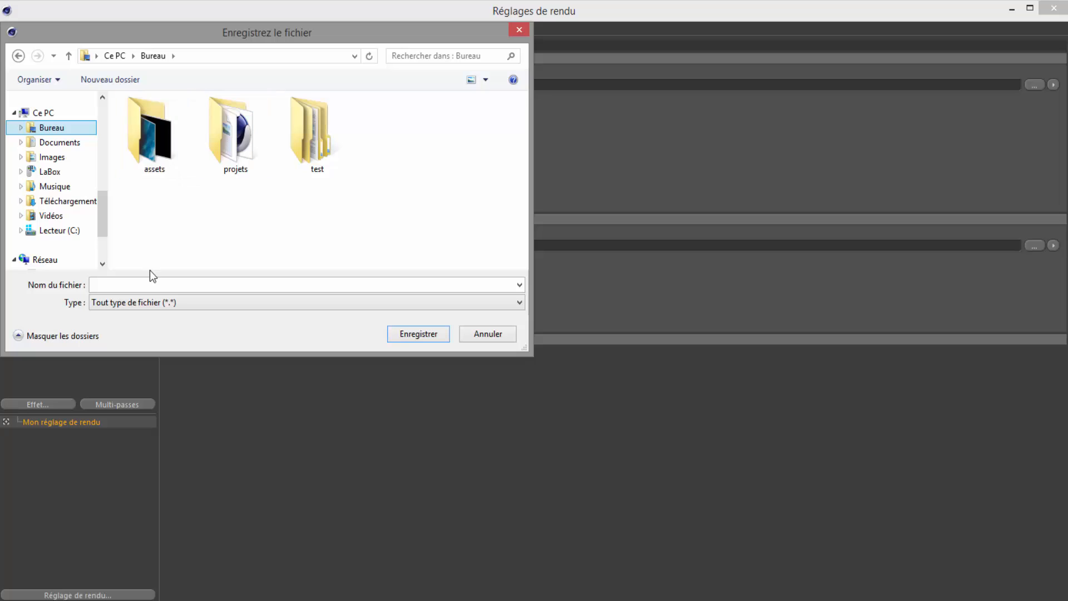
pyautogui.click(123, 83)
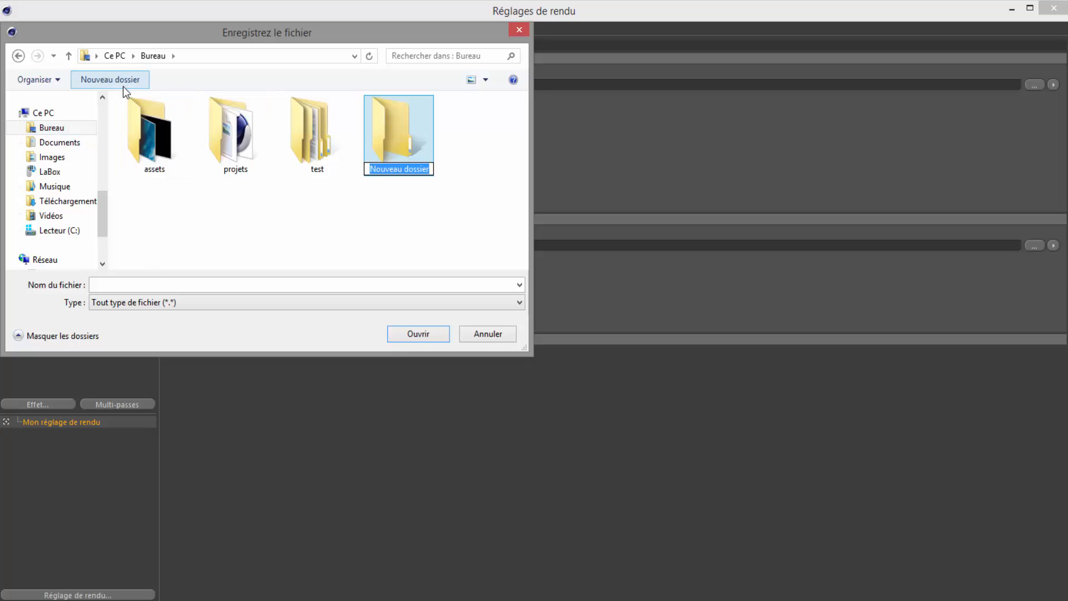
pyautogui.write('tuto')
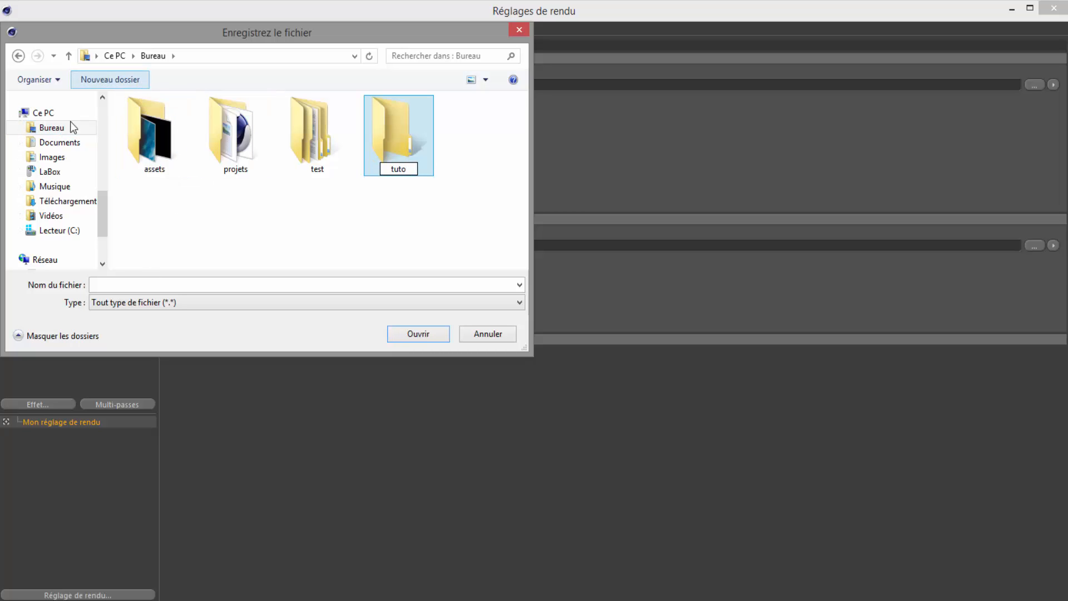
pyautogui.press('Return')
pyautogui.doubleClick(407, 130)
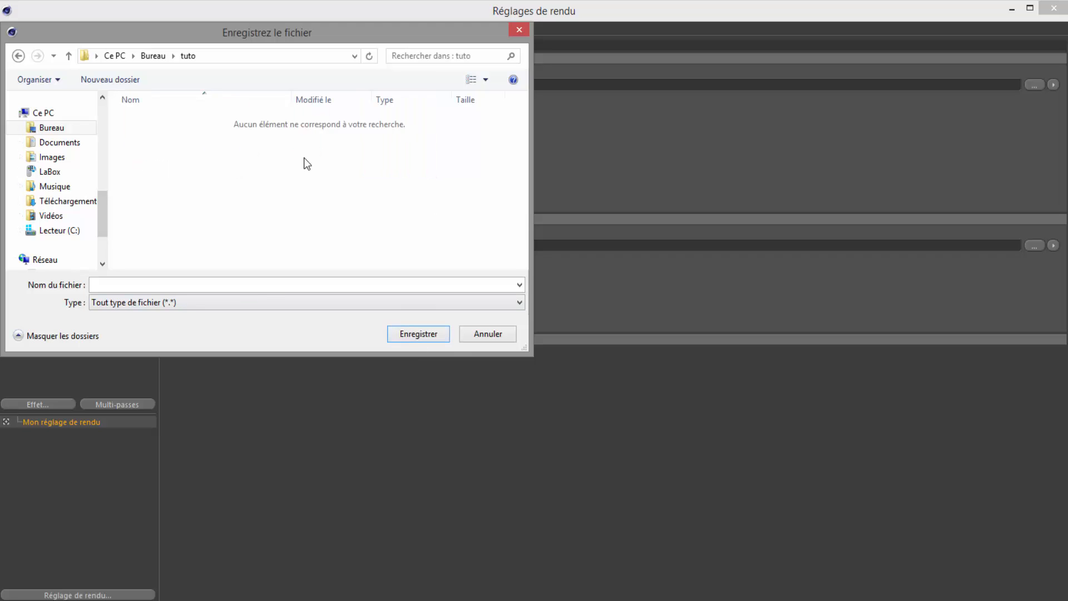
# Set the standard image's output file name to krakatoa_ in the tuto folder
pyautogui.click(129, 288)
pyautogui.write('krakato')
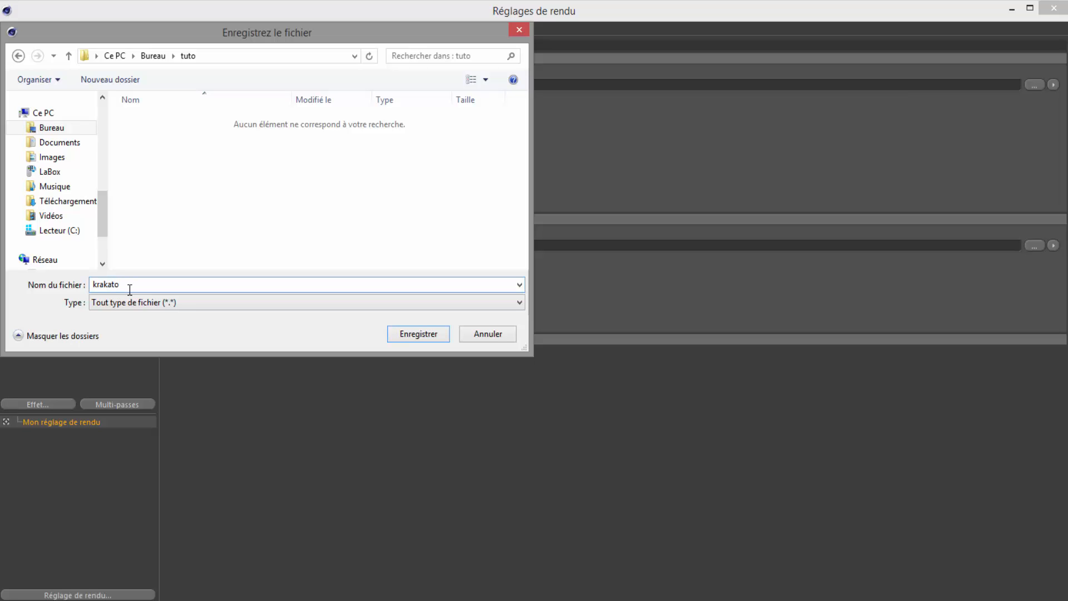
pyautogui.write('a_')
pyautogui.click(401, 334)
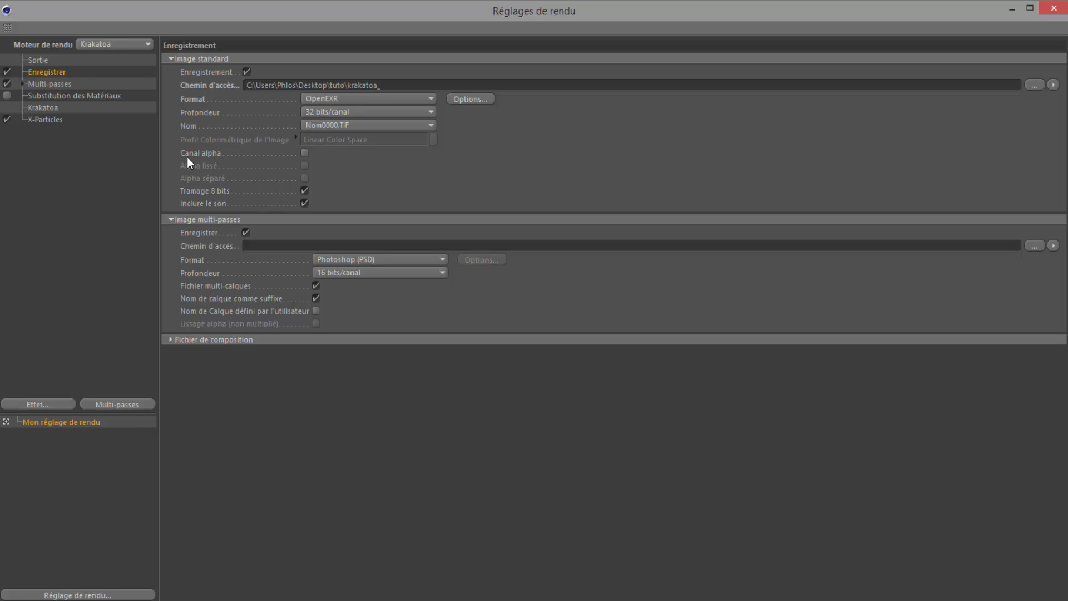
# Include the alpha channel (Canal alpha) in the saved image and close the render settings
pyautogui.click(304, 154)
pyautogui.click(12, 403)
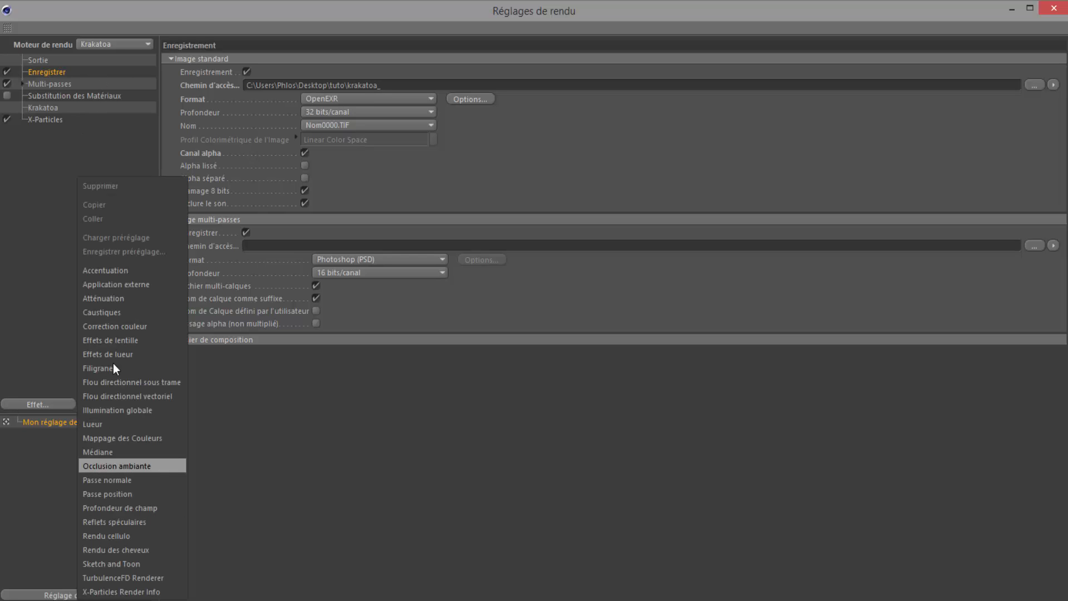
pyautogui.click(34, 229)
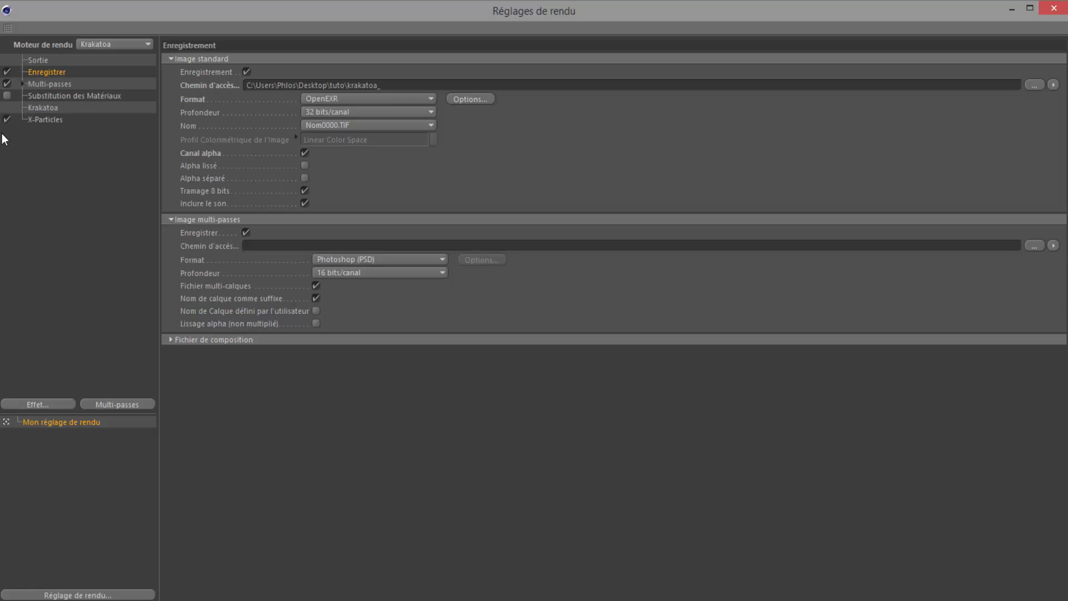
pyautogui.click(1053, 8)
pyautogui.click(853, 361)
pyautogui.click(800, 505)
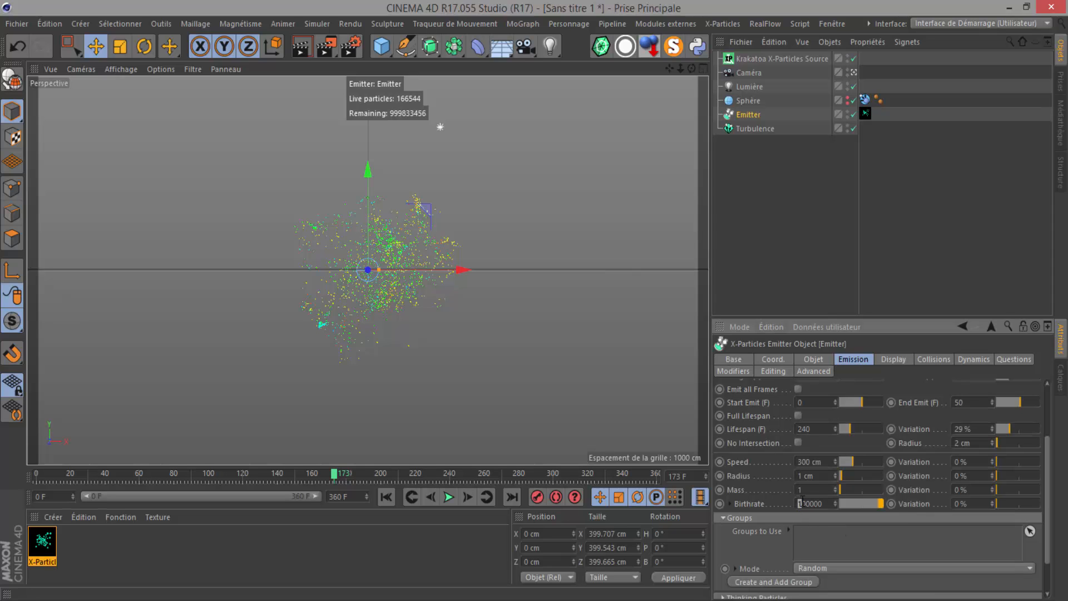
pyautogui.moveTo(810, 499)
pyautogui.mouseDown()
pyautogui.moveTo(798, 503)
pyautogui.moveTo(813, 506)
pyautogui.mouseUp()
pyautogui.moveTo(823, 506); pyautogui.dragTo(793, 503)
# Start rendering the full animation to the Picture Viewer, stop it during the first frames and close the viewer
pyautogui.click(325, 50)
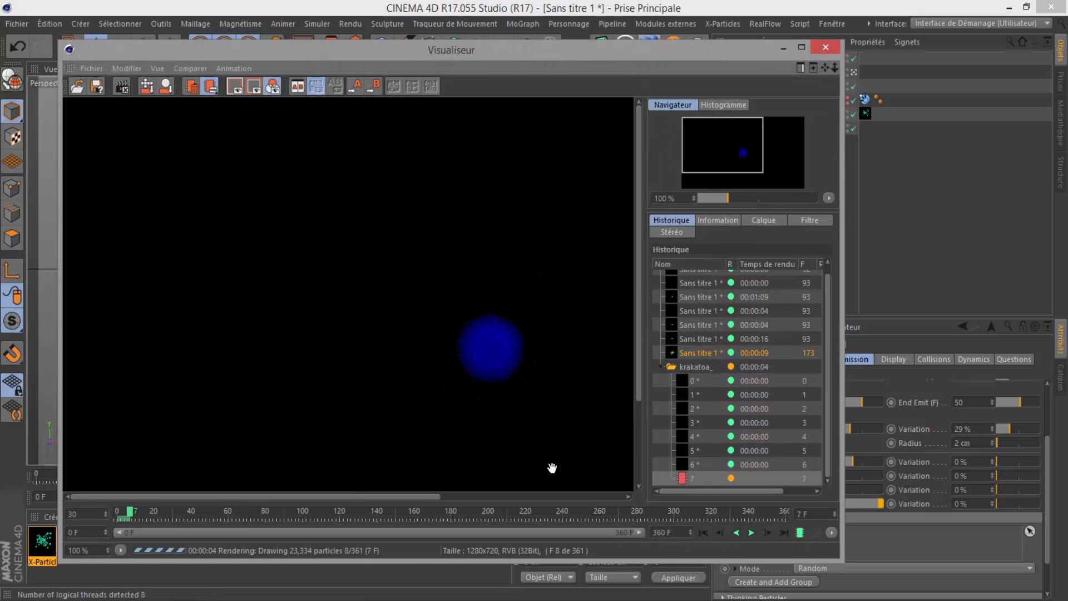
pyautogui.click(826, 48)
pyautogui.click(570, 357)
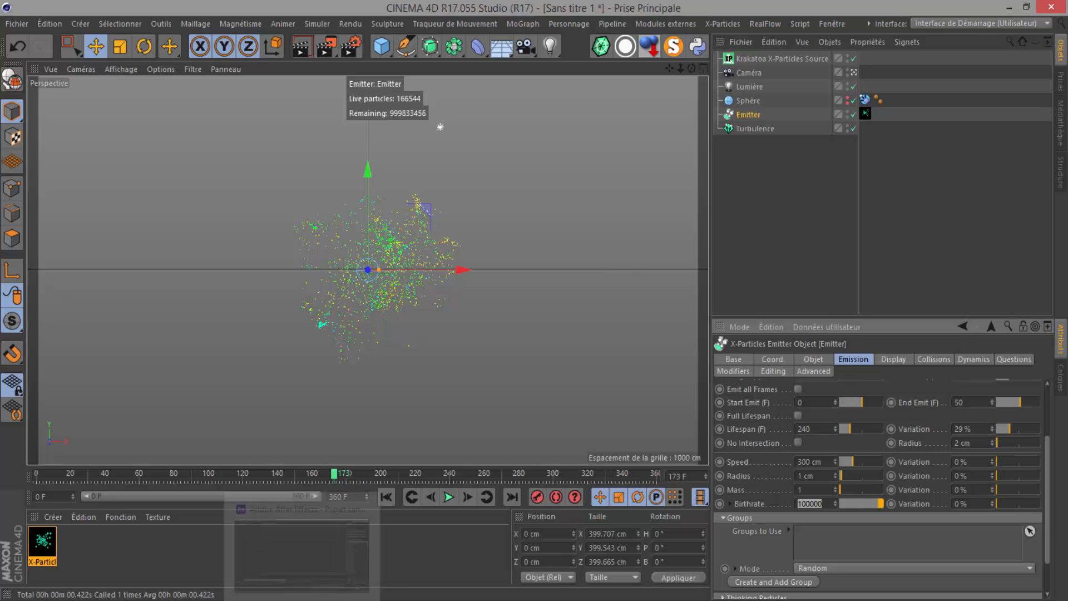
# Switch to After Effects, import the OpenEXR sequence starting at prt_0000.exr from the rendu folder, and create a composition from it
pyautogui.click(302, 600)
pyautogui.click(17, 57)
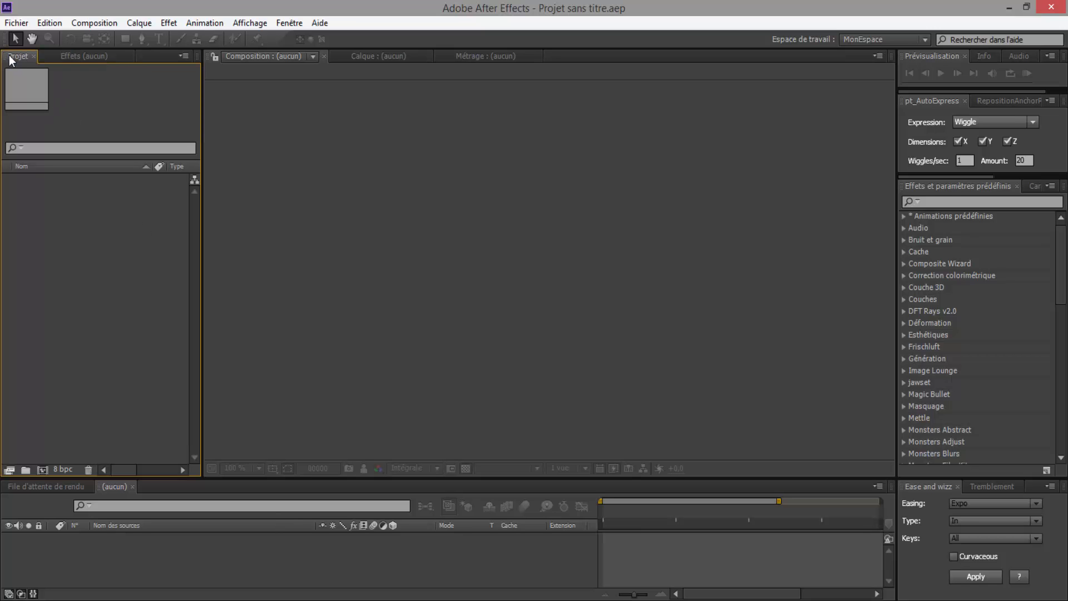
pyautogui.doubleClick(85, 256)
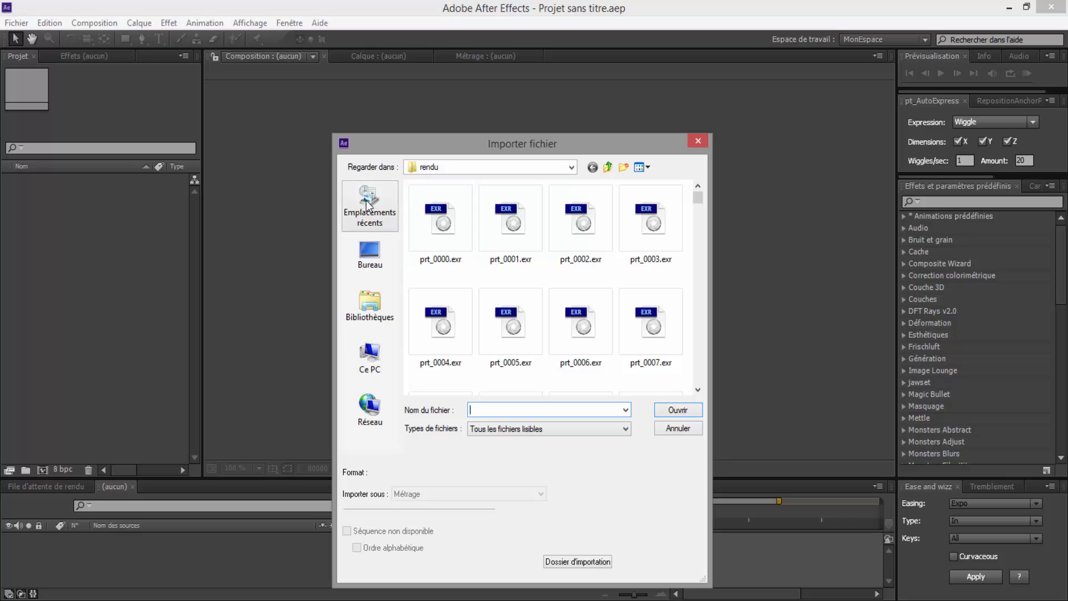
pyautogui.moveTo(454, 149); pyautogui.dragTo(435, 98)
pyautogui.click(427, 178)
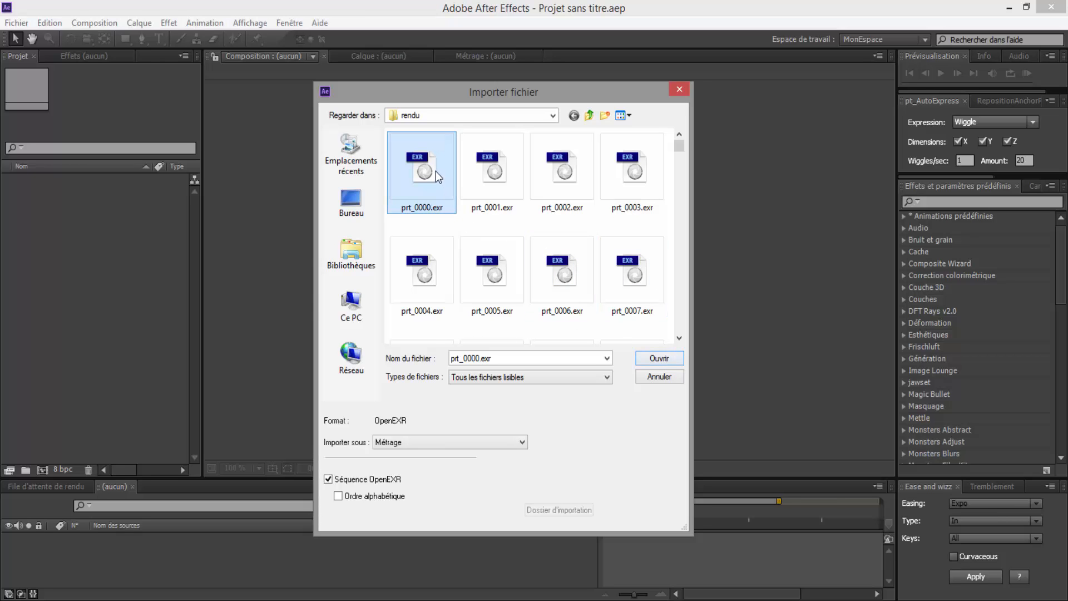
pyautogui.click(652, 358)
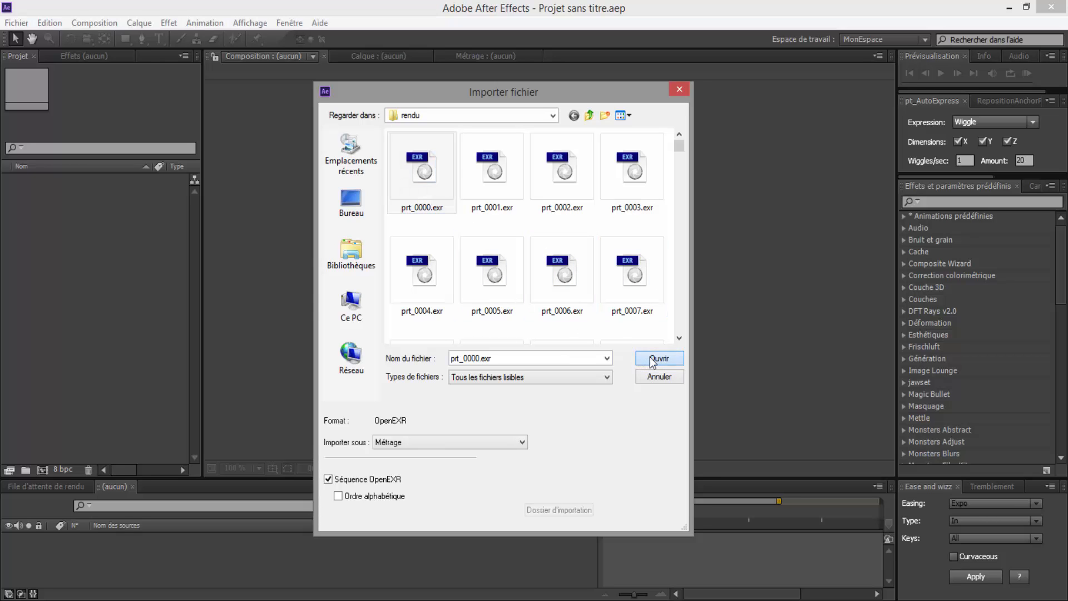
pyautogui.moveTo(16, 183); pyautogui.dragTo(40, 467)
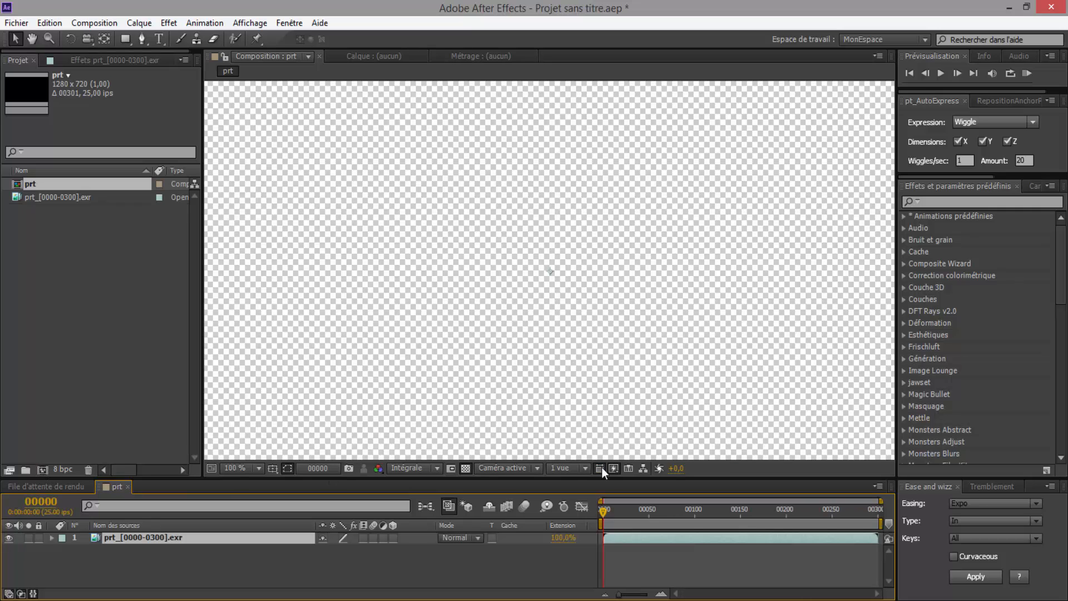
# Scrub the prt composition to frame 130 and turn off the transparency grid
pyautogui.moveTo(603, 511); pyautogui.dragTo(715, 511)
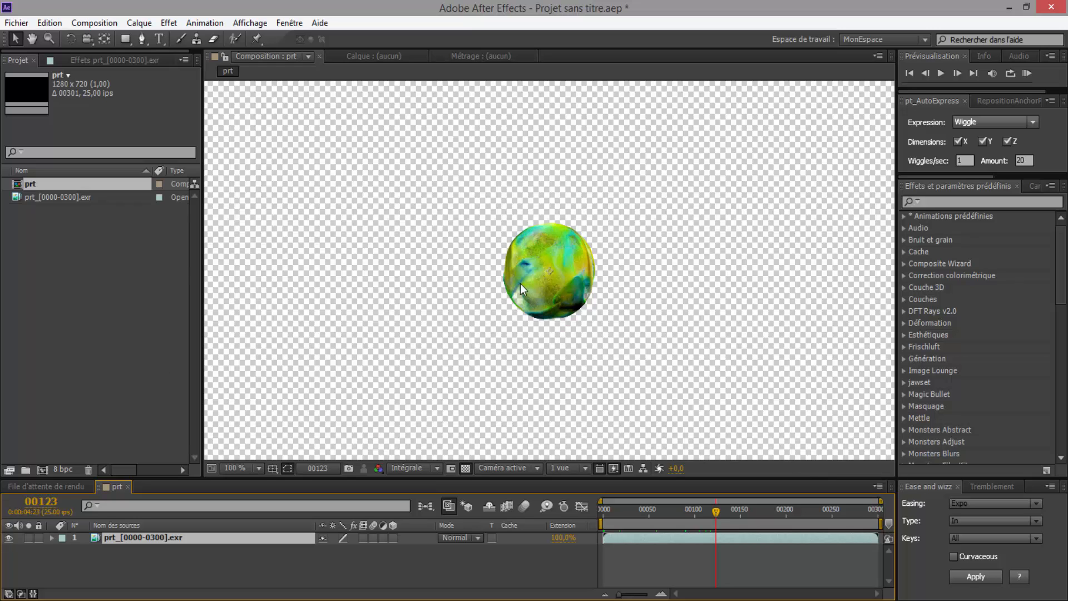
pyautogui.scroll(-2, 519, 288)
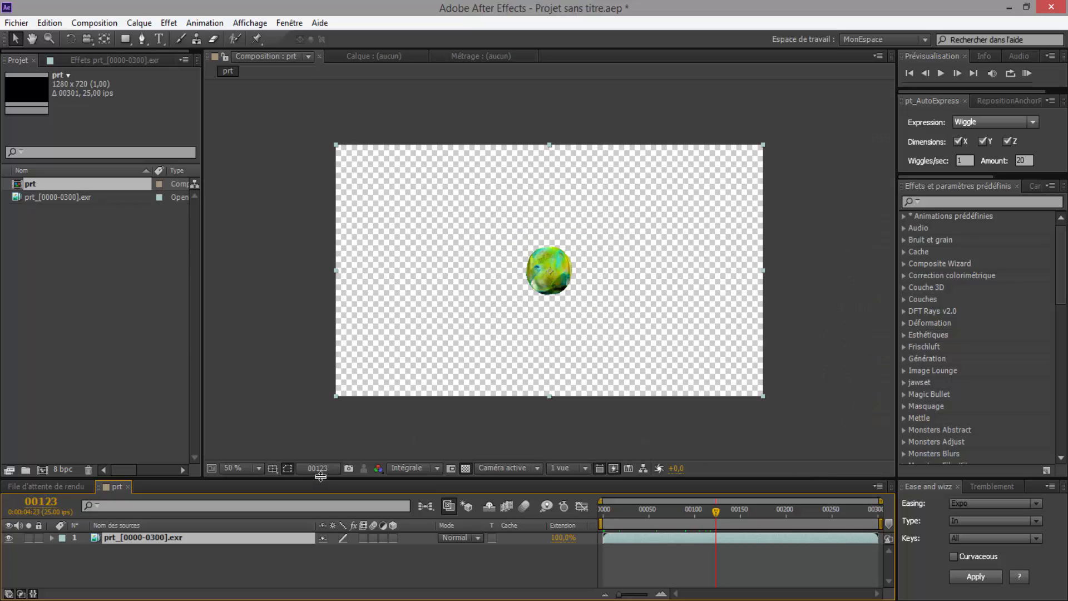
pyautogui.click(464, 466)
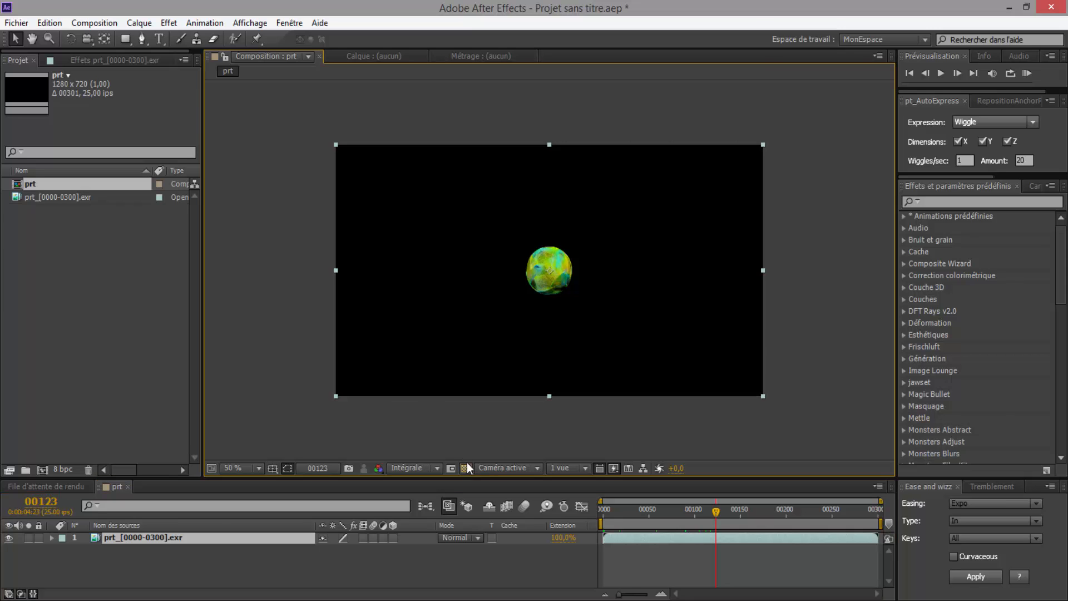
pyautogui.moveTo(728, 509)
pyautogui.mouseDown()
pyautogui.moveTo(858, 511)
pyautogui.moveTo(645, 520)
pyautogui.moveTo(755, 519)
pyautogui.moveTo(722, 518)
pyautogui.mouseUp()
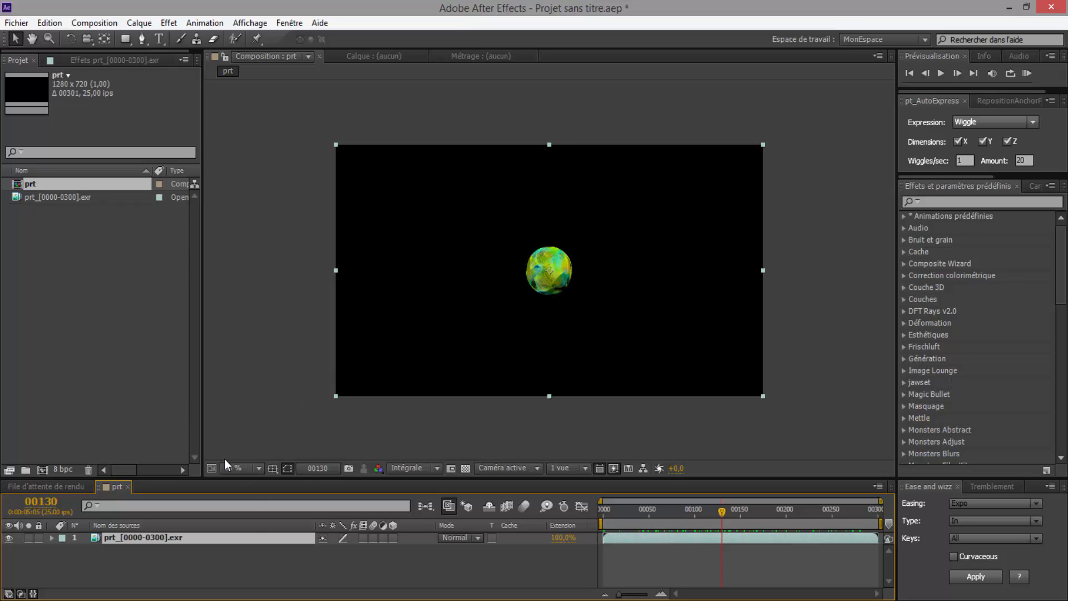
# Search the effects for "lueur" and try to bring the Lueur diffuse effect into the composition
pyautogui.click(942, 202)
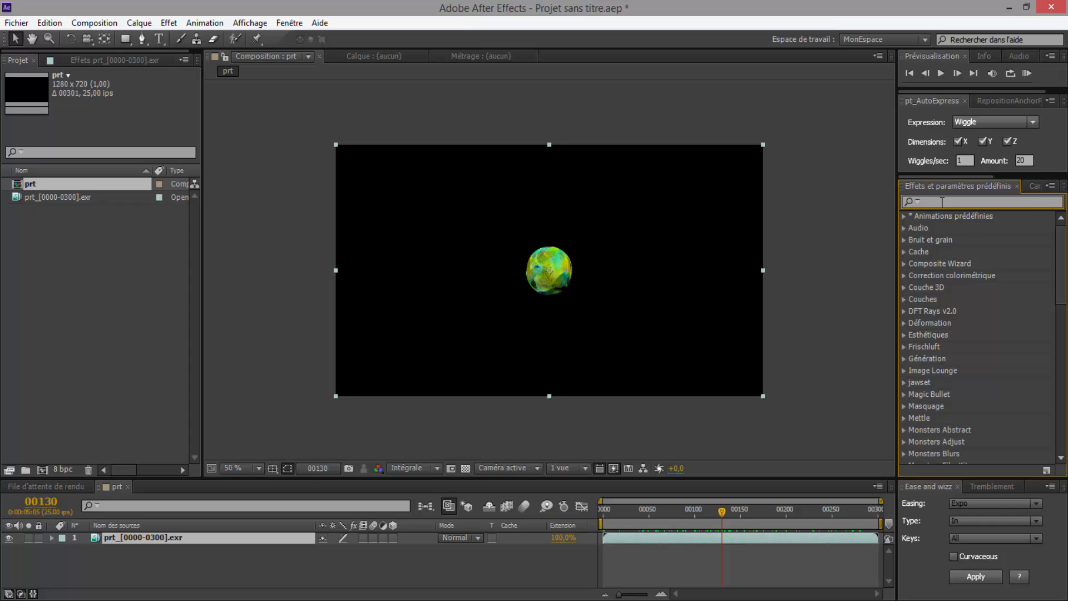
pyautogui.write('leur')
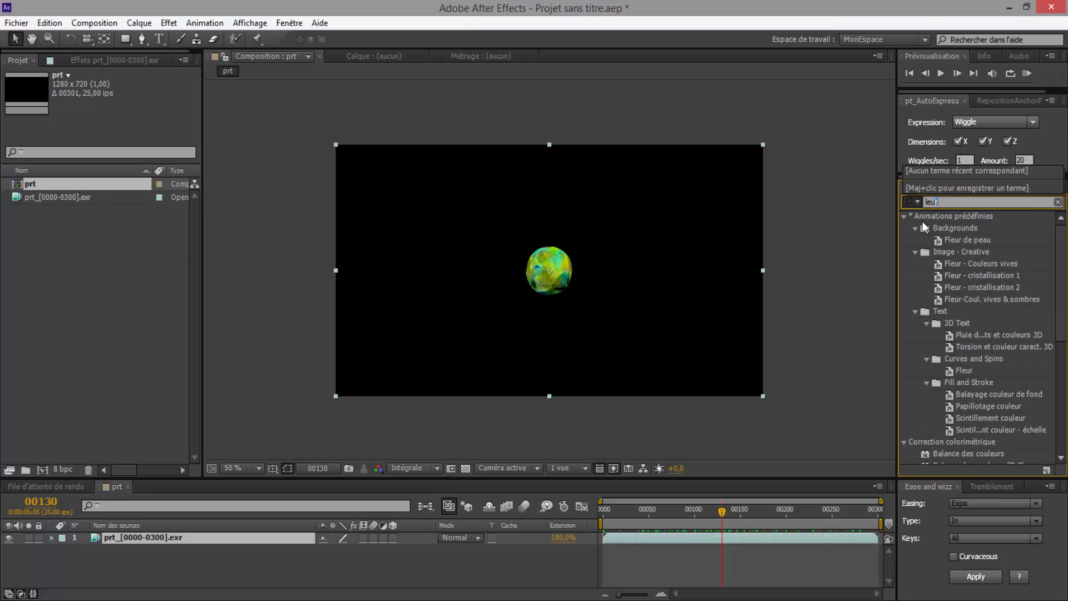
pyautogui.press('BackSpace')
pyautogui.press('BackSpace')
pyautogui.press('BackSpace')
pyautogui.write('ueur')
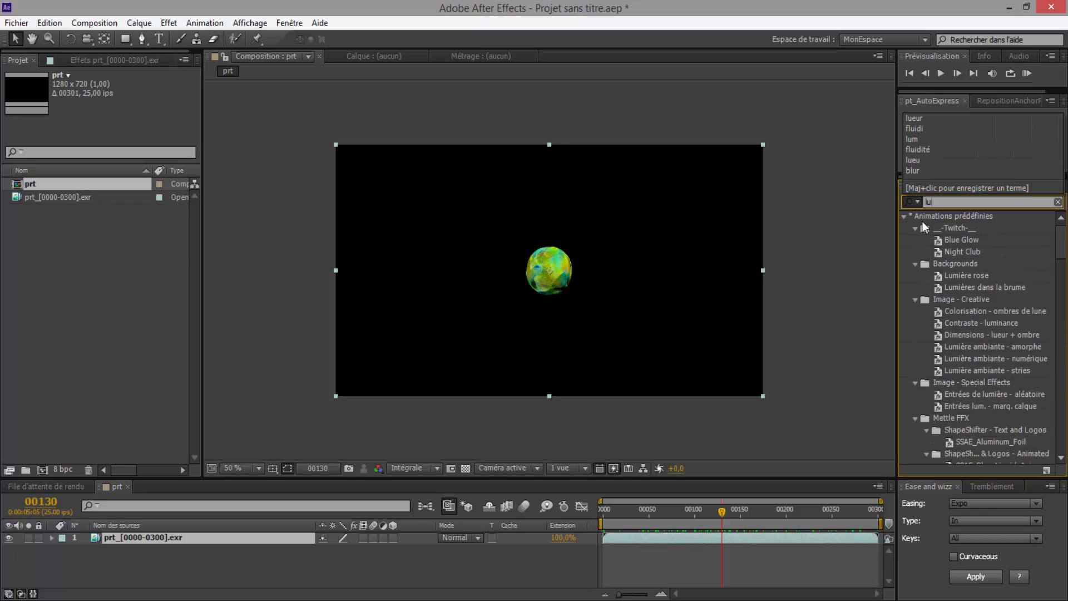
pyautogui.moveTo(947, 263); pyautogui.dragTo(176, 553)
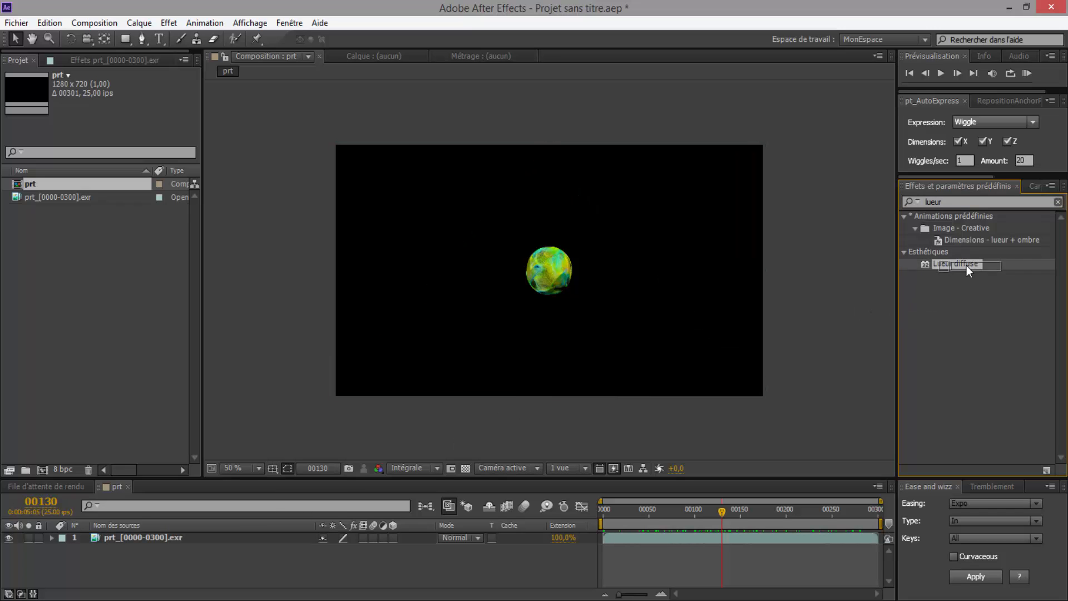
# Create an adjustment layer (Calque d'effets) above the prt sequence in the composition
pyautogui.rightClick(101, 562)
pyautogui.moveTo(157, 417)
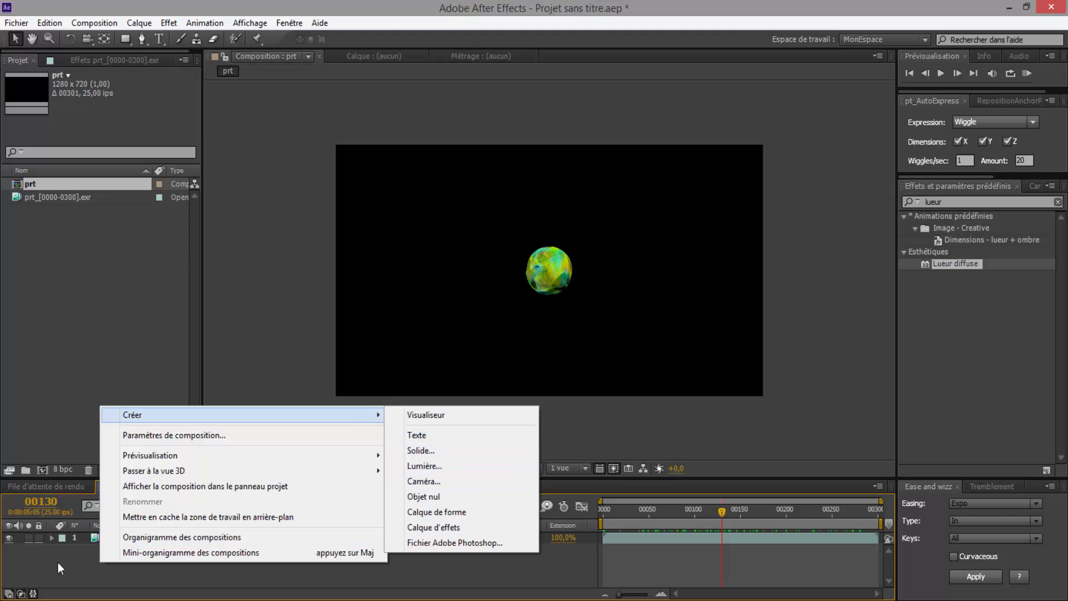
pyautogui.rightClick(61, 562)
pyautogui.moveTo(95, 414)
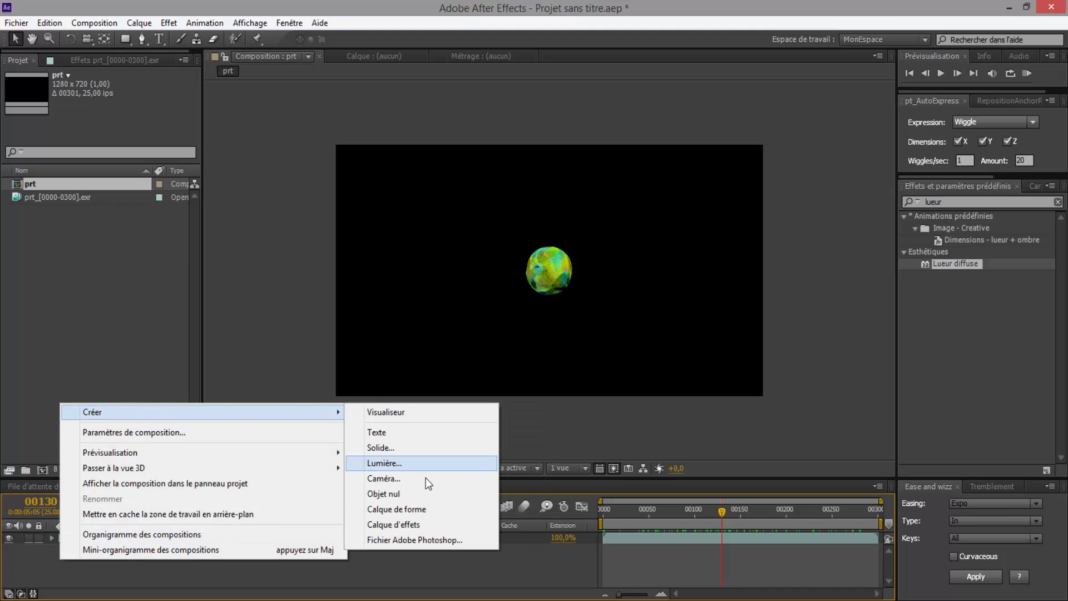
pyautogui.click(411, 525)
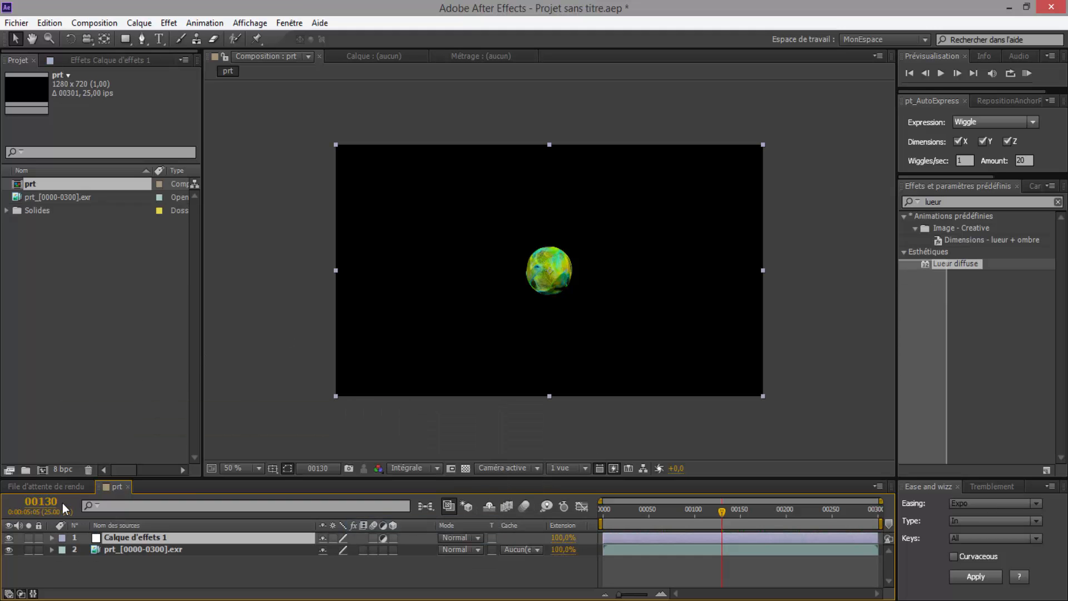
# Apply the Lueur diffuse effect to the adjustment layer Calque d'effets 1
pyautogui.click(921, 292)
pyautogui.moveTo(977, 263); pyautogui.dragTo(111, 538)
pyautogui.click(972, 317)
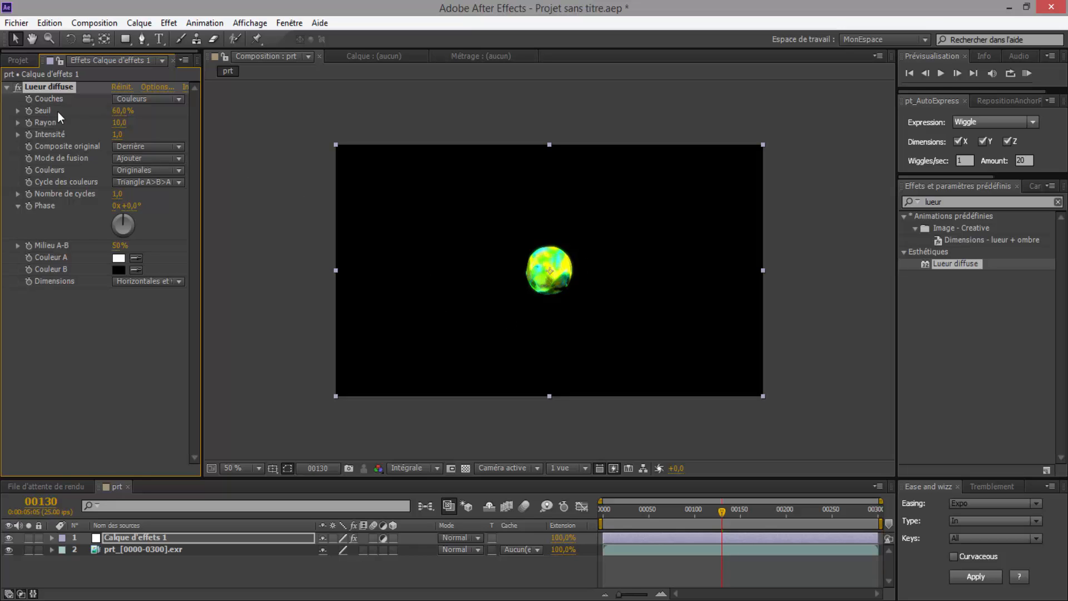
# Set the Lueur diffuse threshold (Seuil) to 92,2% and its Intensité to 0,2
pyautogui.moveTo(114, 114)
pyautogui.mouseDown()
pyautogui.moveTo(172, 107)
pyautogui.moveTo(119, 111)
pyautogui.mouseUp()
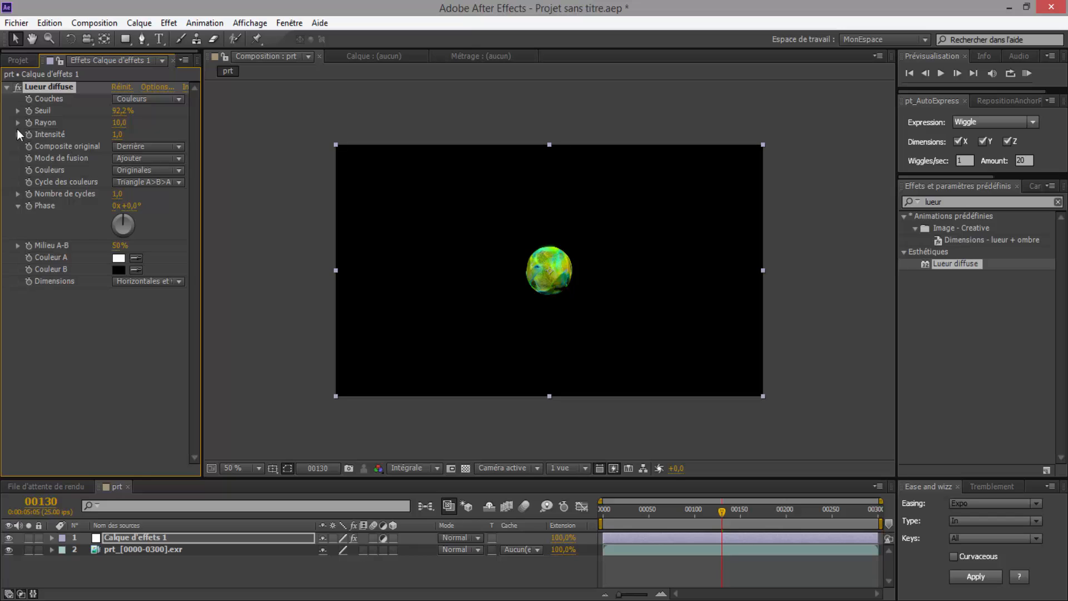
pyautogui.click(115, 137)
pyautogui.press('Return')
# Go to frame 237 and compare the particles with the Lueur diffuse effect switched on and off
pyautogui.moveTo(742, 516); pyautogui.dragTo(821, 519)
pyautogui.scroll(2, 564, 265)
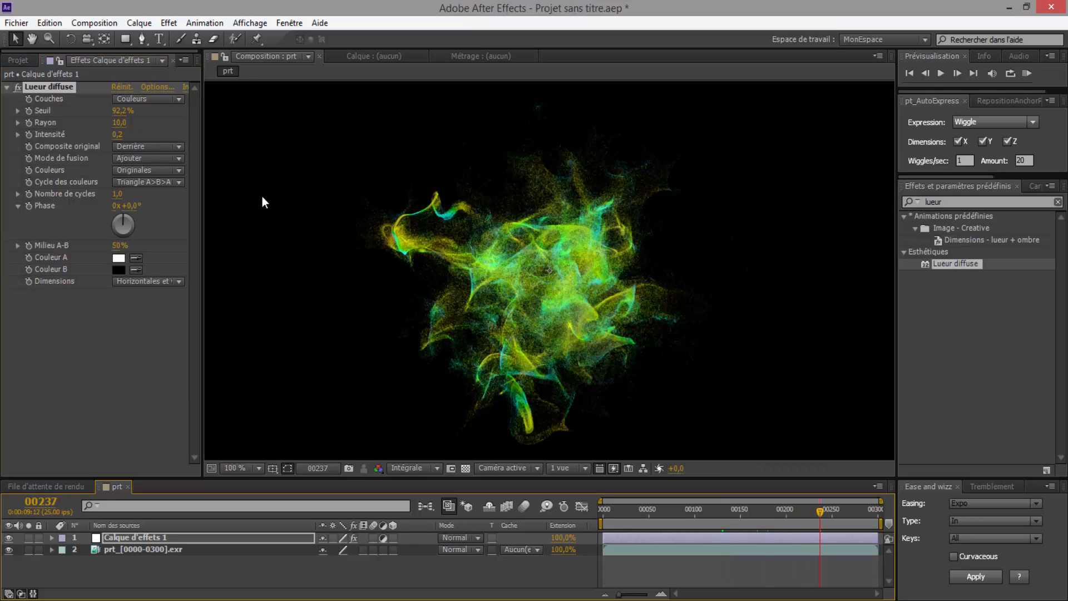
pyautogui.click(16, 88)
pyautogui.click(16, 88)
pyautogui.click(16, 88)
pyautogui.click(16, 87)
pyautogui.click(16, 88)
pyautogui.click(15, 88)
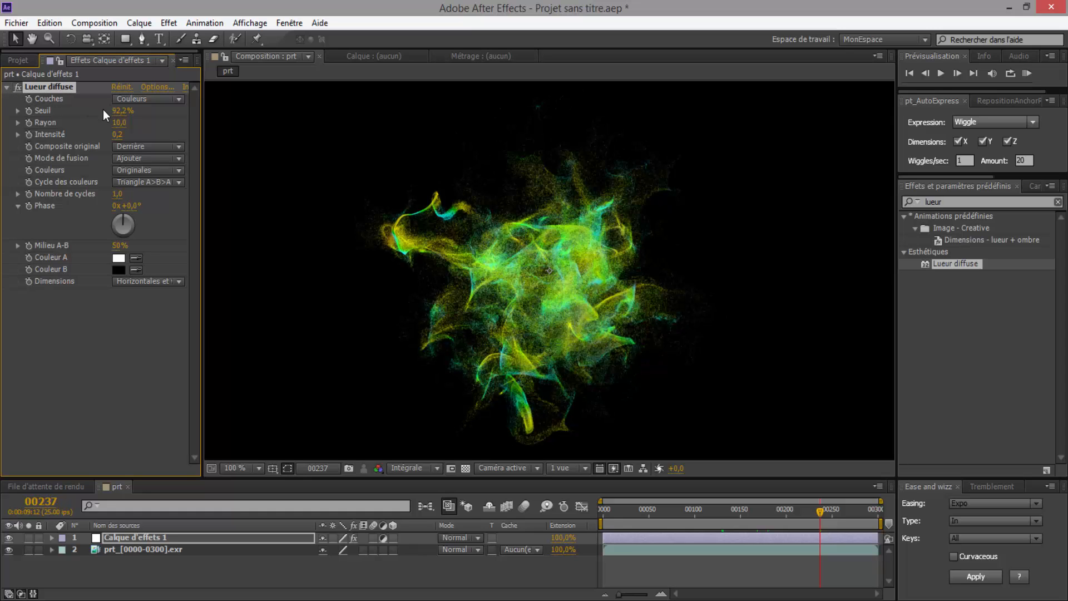
pyautogui.click(16, 87)
pyautogui.click(17, 88)
pyautogui.click(16, 88)
pyautogui.click(16, 88)
pyautogui.click(17, 88)
pyautogui.click(17, 88)
# At frame 221, add the Teinte/Saturation effect to the adjustment layer and set Saturation globale to -23
pyautogui.moveTo(820, 511)
pyautogui.mouseDown()
pyautogui.moveTo(653, 521)
pyautogui.moveTo(805, 501)
pyautogui.mouseUp()
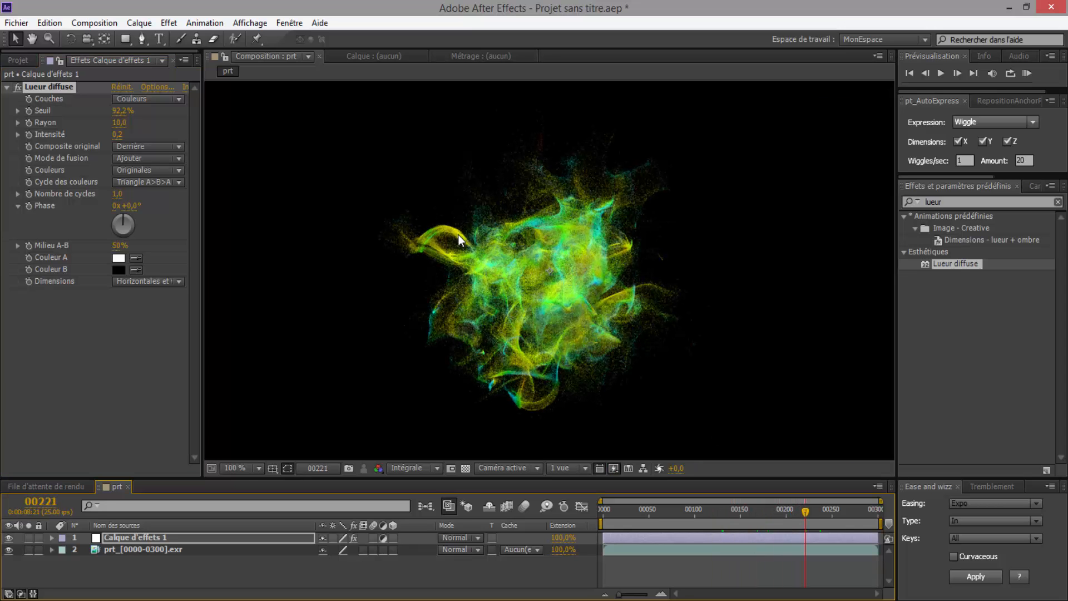
pyautogui.click(970, 202)
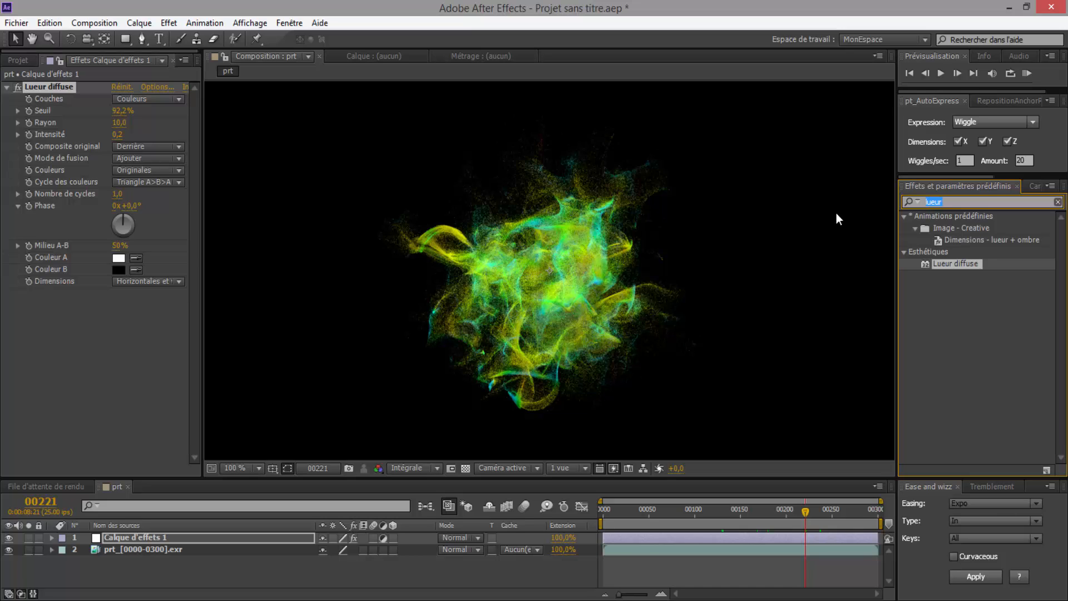
pyautogui.write('teinte')
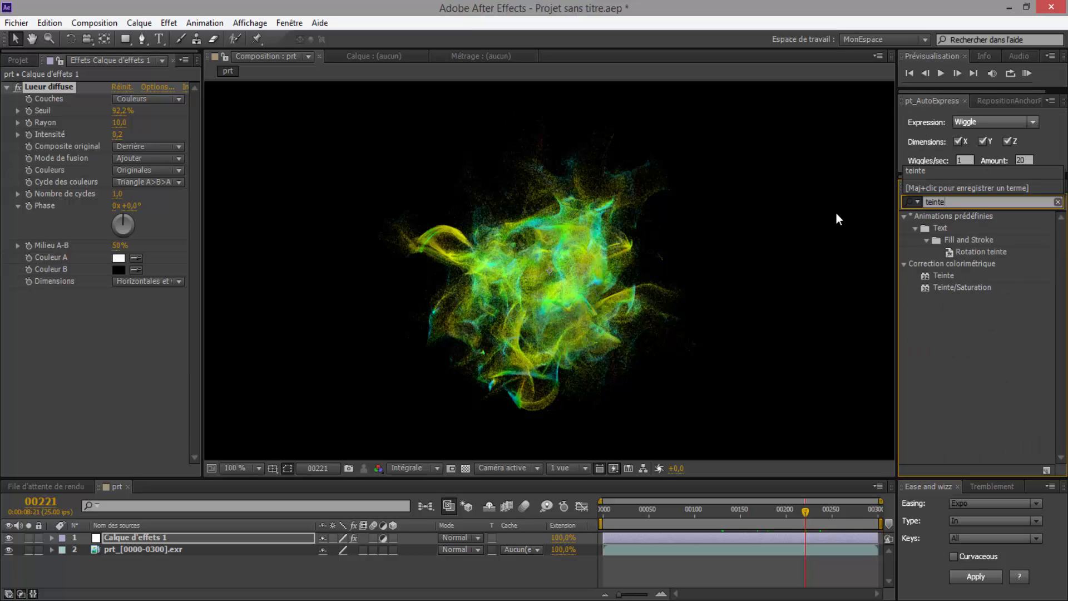
pyautogui.moveTo(947, 283); pyautogui.dragTo(93, 348)
pyautogui.scroll(2, 35, 150)
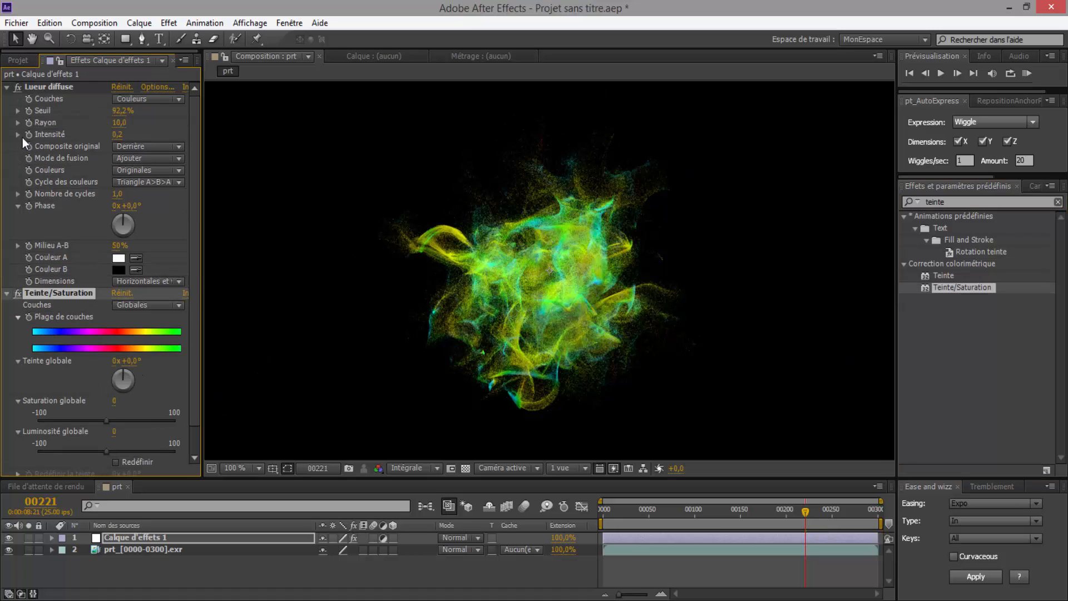
pyautogui.click(7, 87)
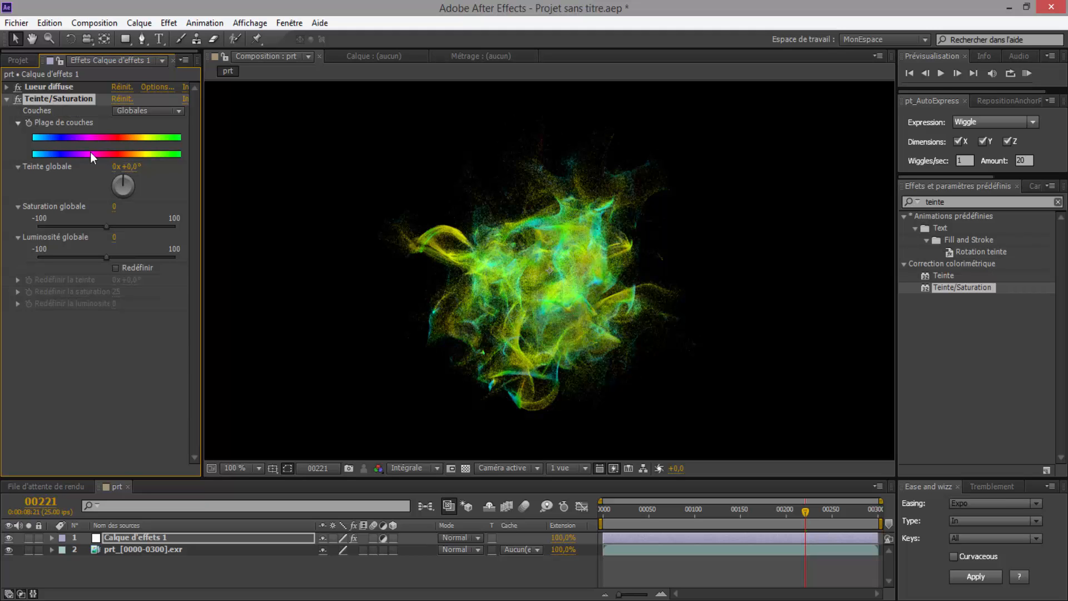
pyautogui.moveTo(104, 226)
pyautogui.mouseDown()
pyautogui.moveTo(75, 228)
pyautogui.moveTo(151, 241)
pyautogui.moveTo(80, 239)
pyautogui.moveTo(94, 237)
pyautogui.mouseUp()
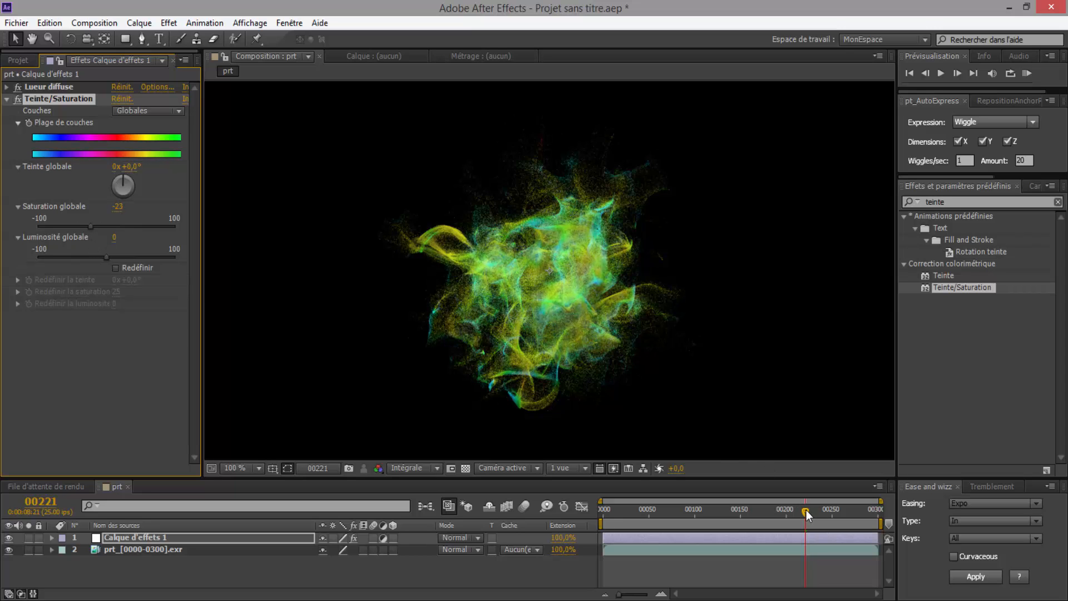
# At frame 0, start keyframing Plage de couches in Teinte/Saturation and set Teinte globale to 180°
pyautogui.moveTo(806, 510); pyautogui.dragTo(542, 512)
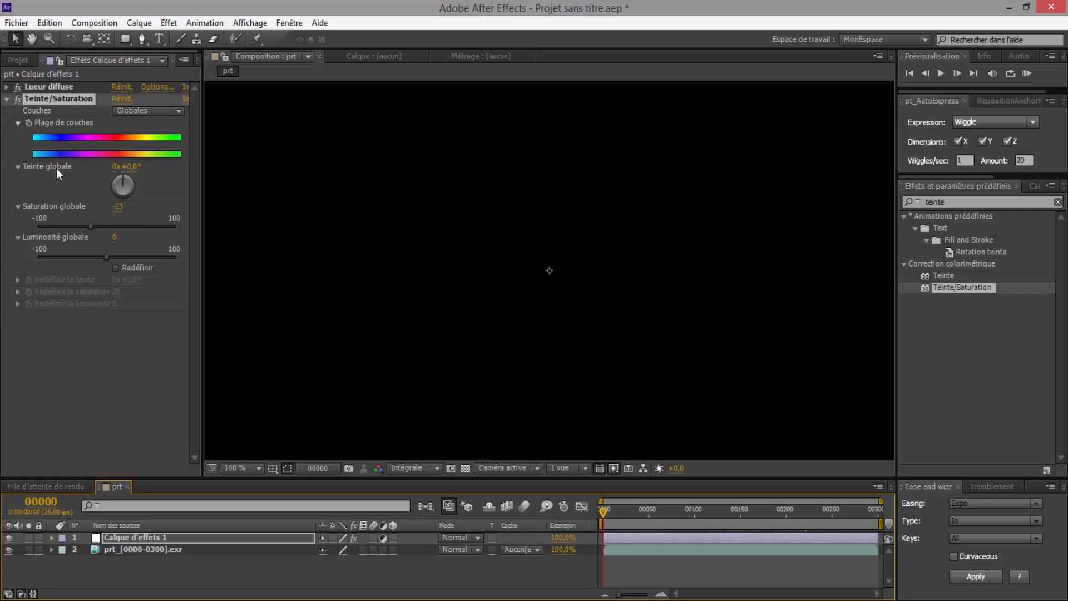
pyautogui.click(28, 122)
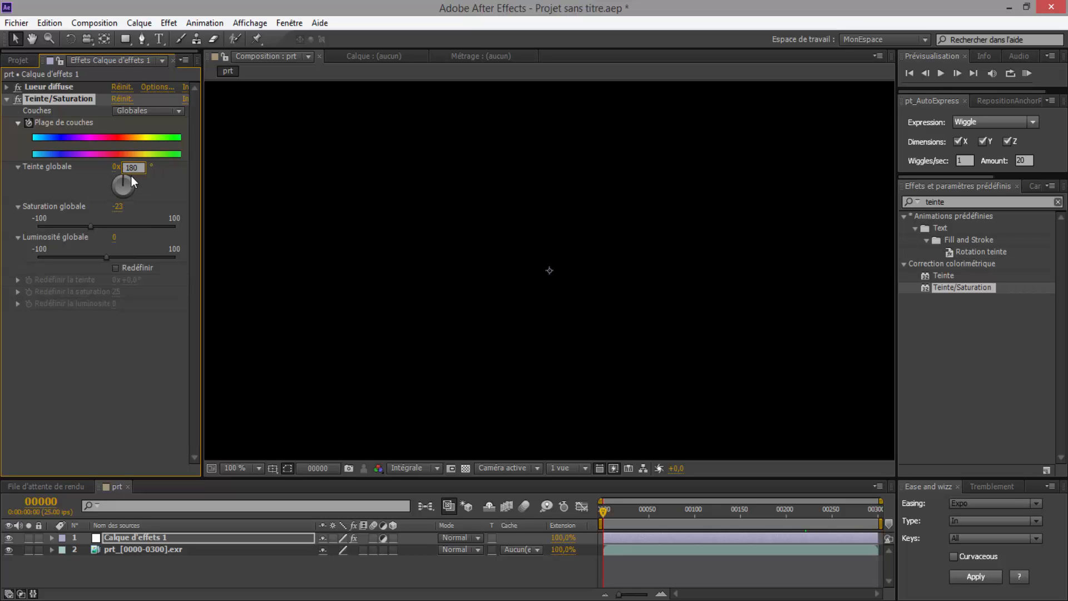
pyautogui.press('Return')
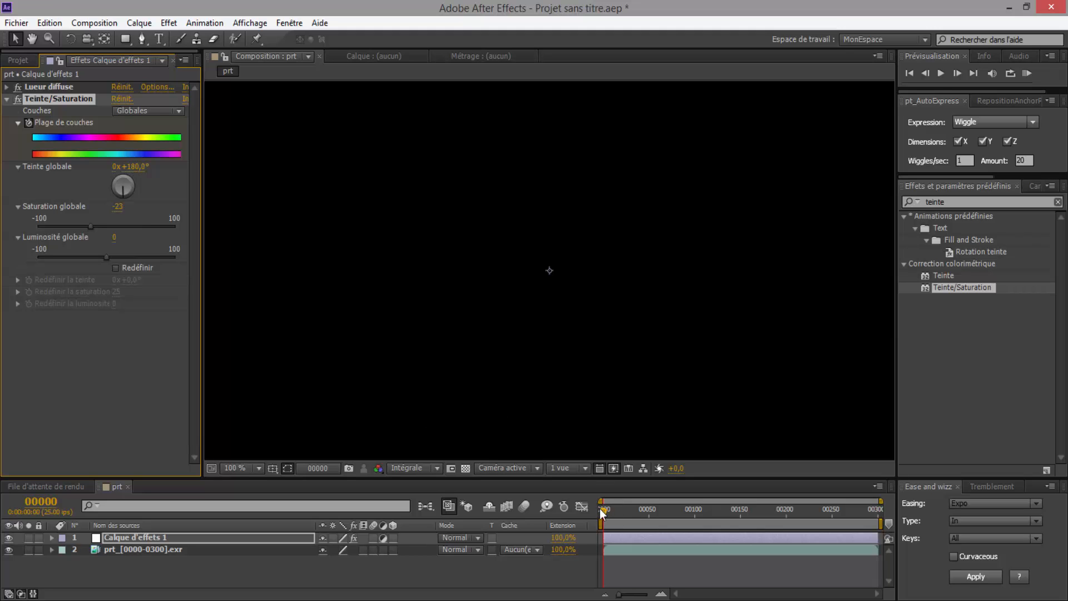
# At frame 300, set Teinte globale to 1x+0°, and check the animated hue at frame 136
pyautogui.moveTo(602, 512); pyautogui.dragTo(888, 509)
pyautogui.click(132, 167)
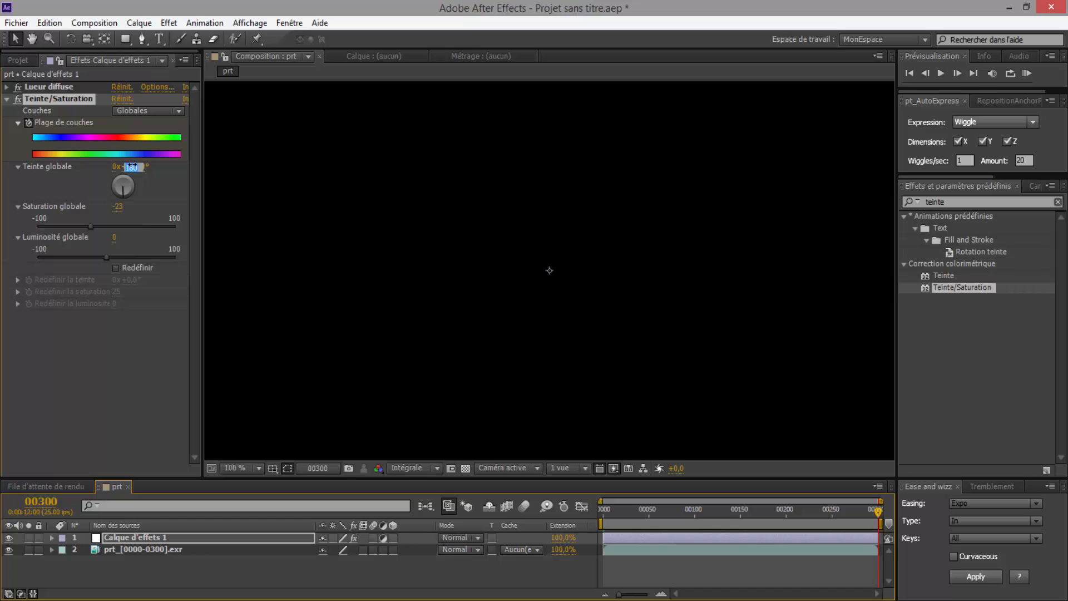
pyautogui.write('0')
pyautogui.press('Return')
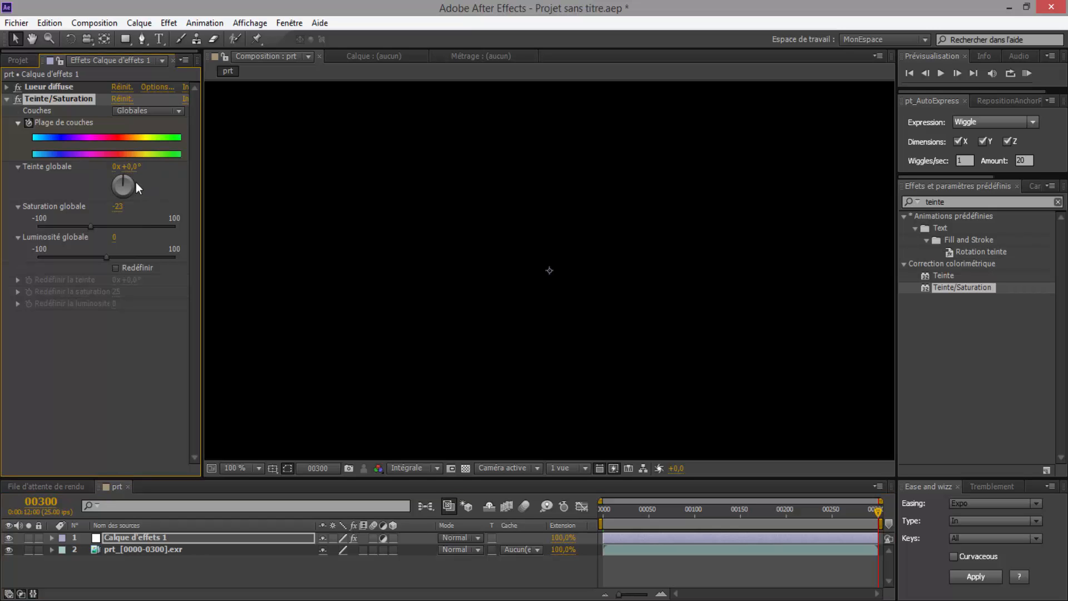
pyautogui.click(117, 168)
pyautogui.write('1')
pyautogui.press('Return')
pyautogui.moveTo(876, 509); pyautogui.dragTo(726, 513)
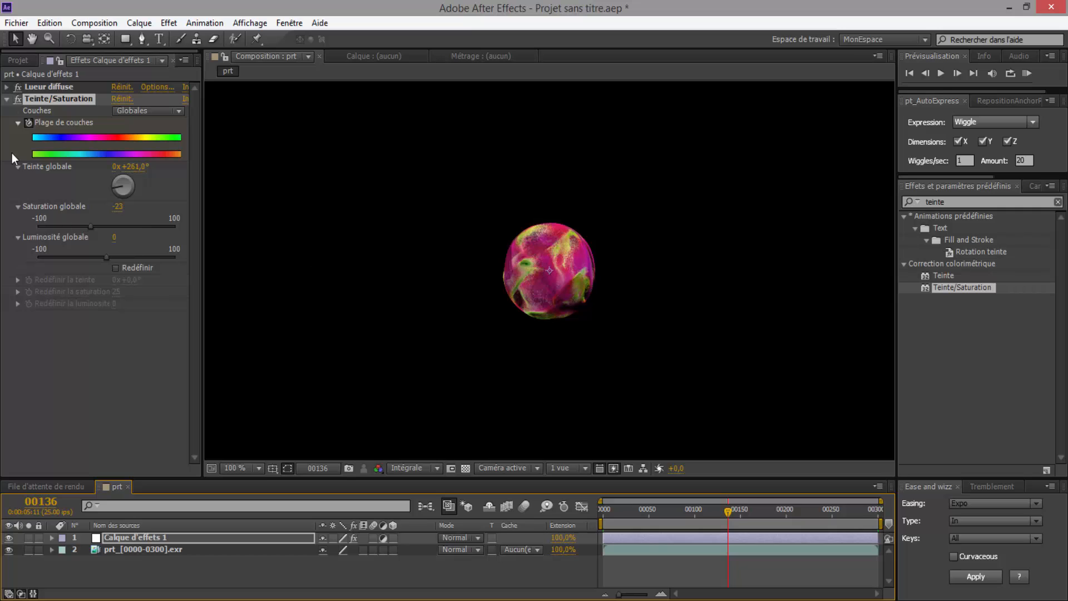
pyautogui.click(6, 99)
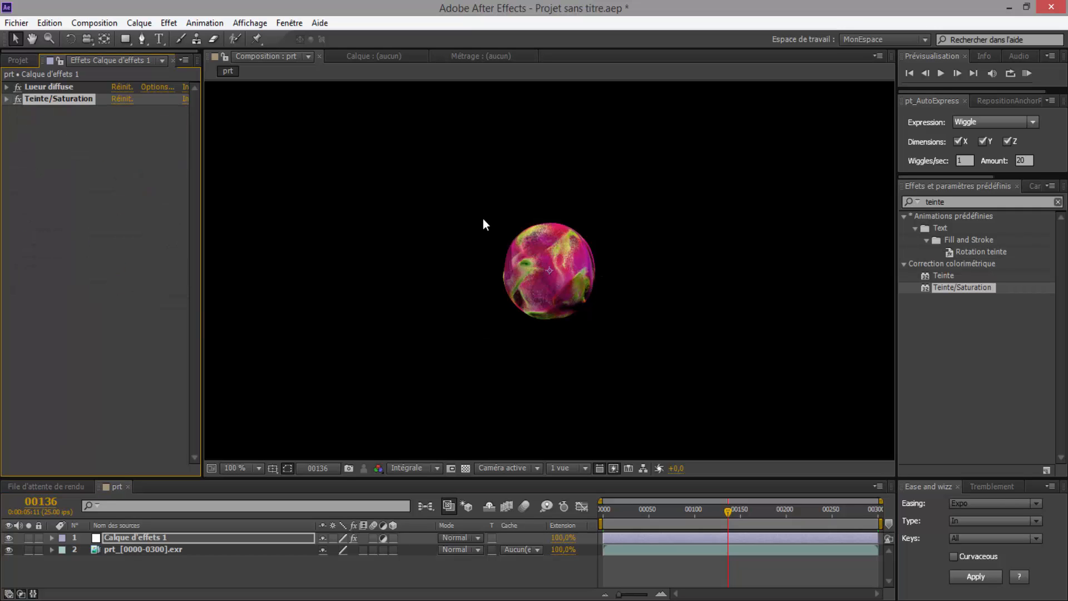
# Search the effects for "rsmb" and apply RSMB to the adjustment layer
pyautogui.hotkey('ctrl', '5')
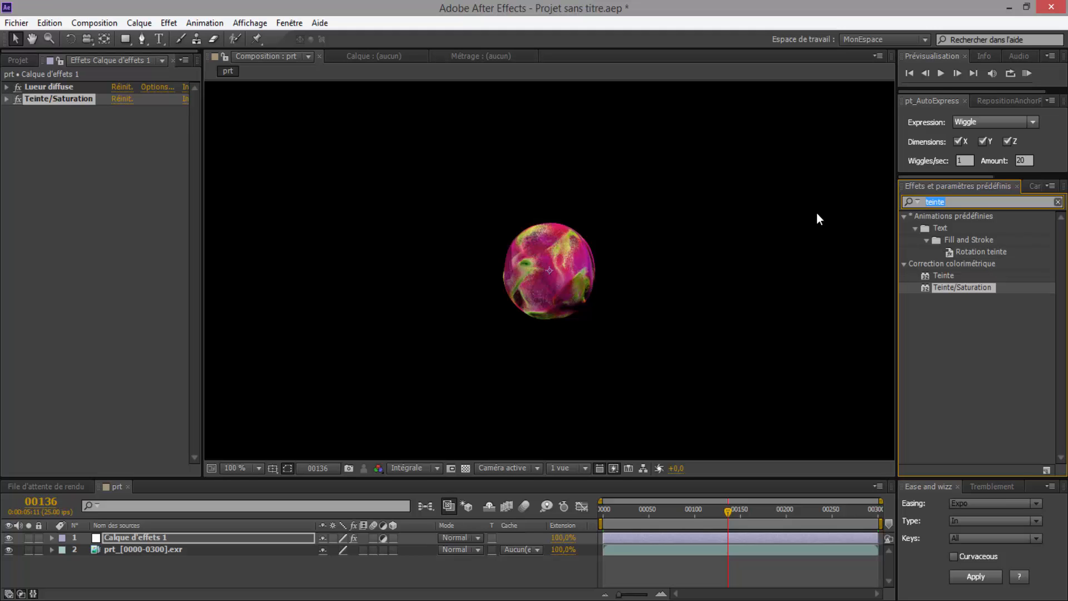
pyautogui.write('rsmb')
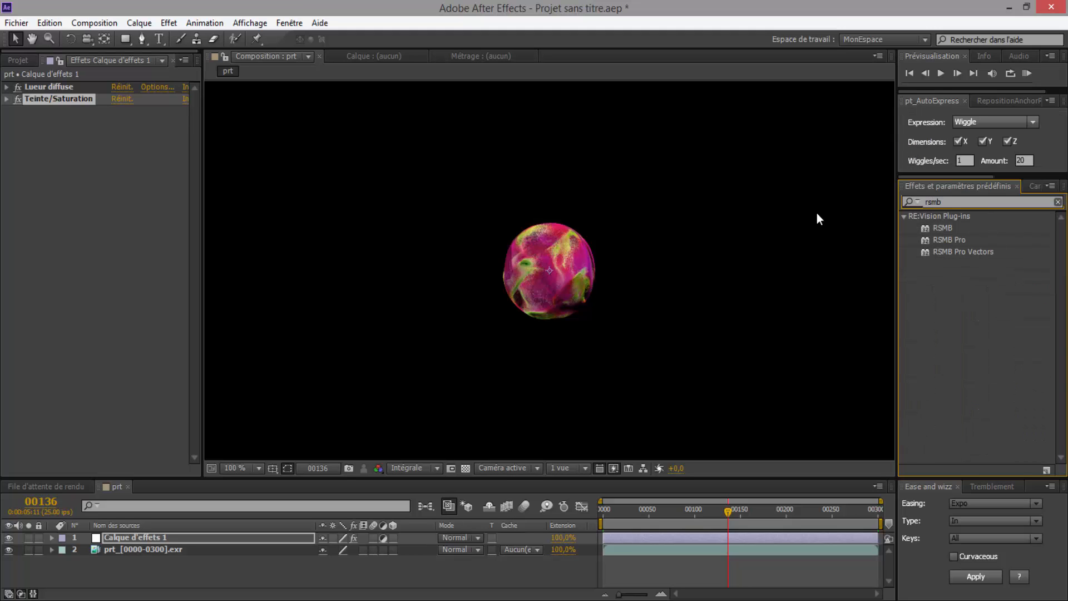
pyautogui.moveTo(945, 229); pyautogui.dragTo(56, 209)
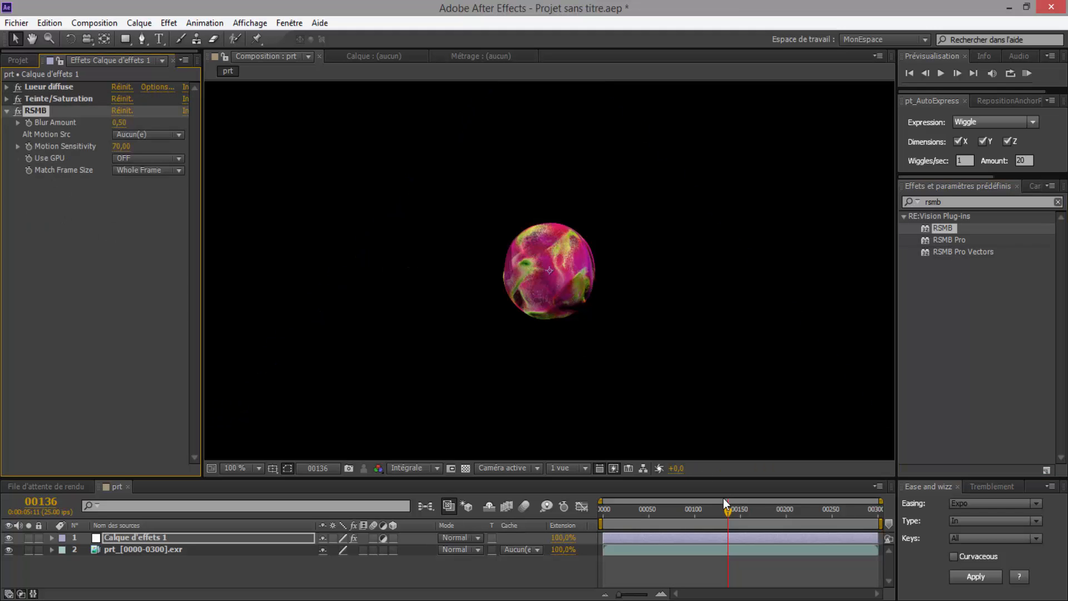
# Try an RSMB Blur Amount of 10 at frame 254 and check the blur at frame 175
pyautogui.moveTo(728, 512); pyautogui.dragTo(836, 513)
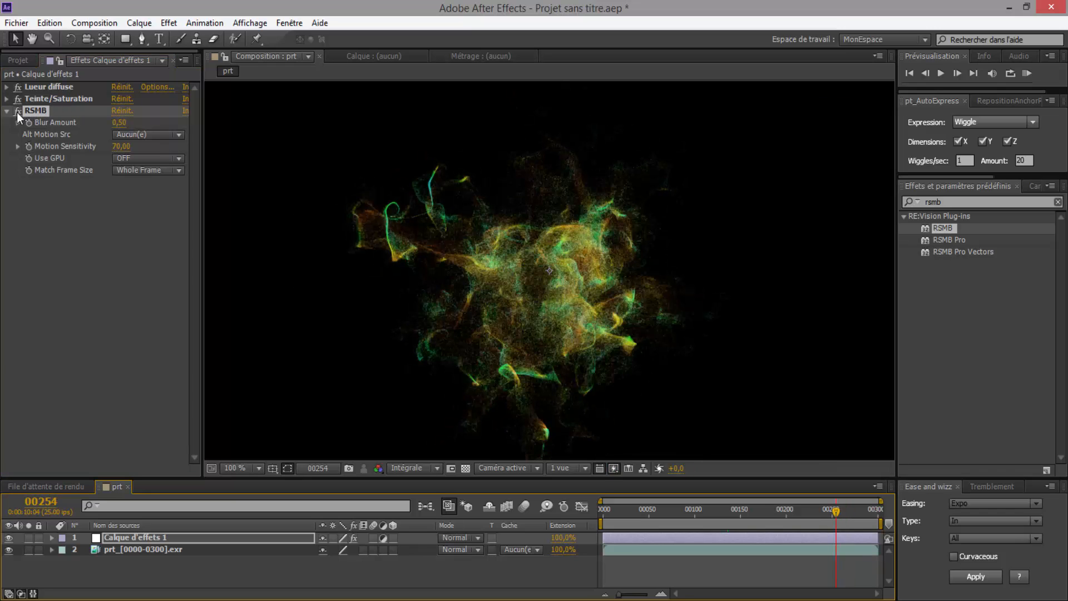
pyautogui.moveTo(120, 123)
pyautogui.mouseDown()
pyautogui.moveTo(172, 123)
pyautogui.moveTo(130, 124)
pyautogui.mouseUp()
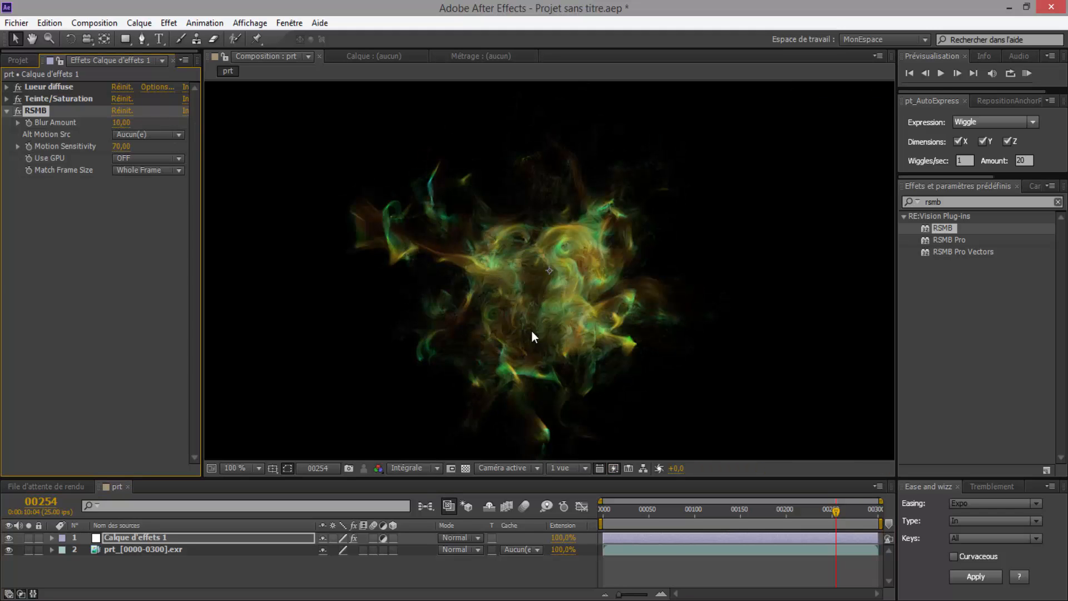
pyautogui.moveTo(834, 513); pyautogui.dragTo(762, 512)
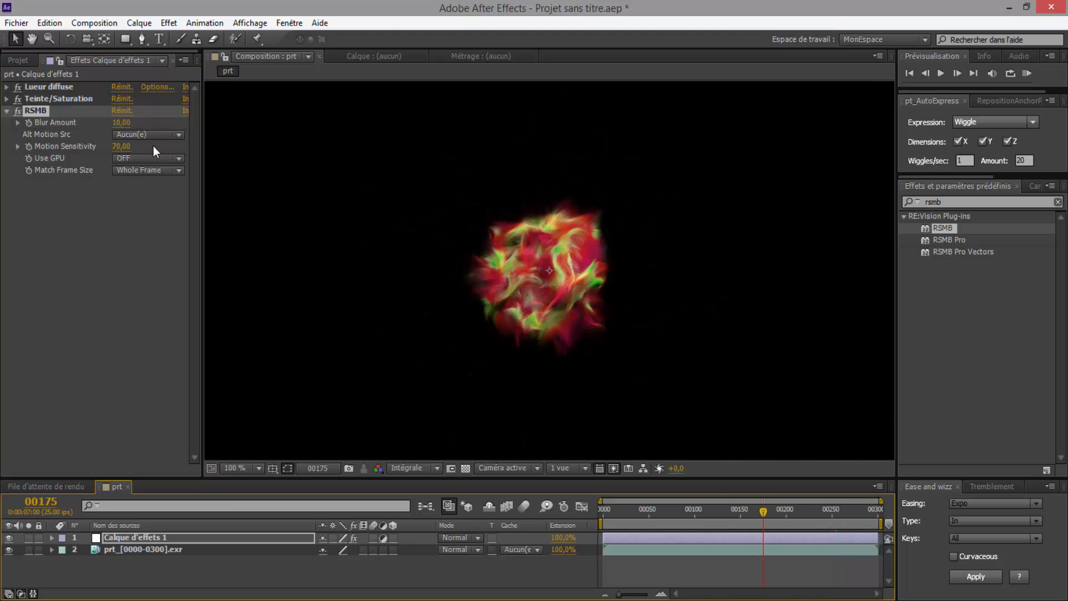
pyautogui.click(162, 208)
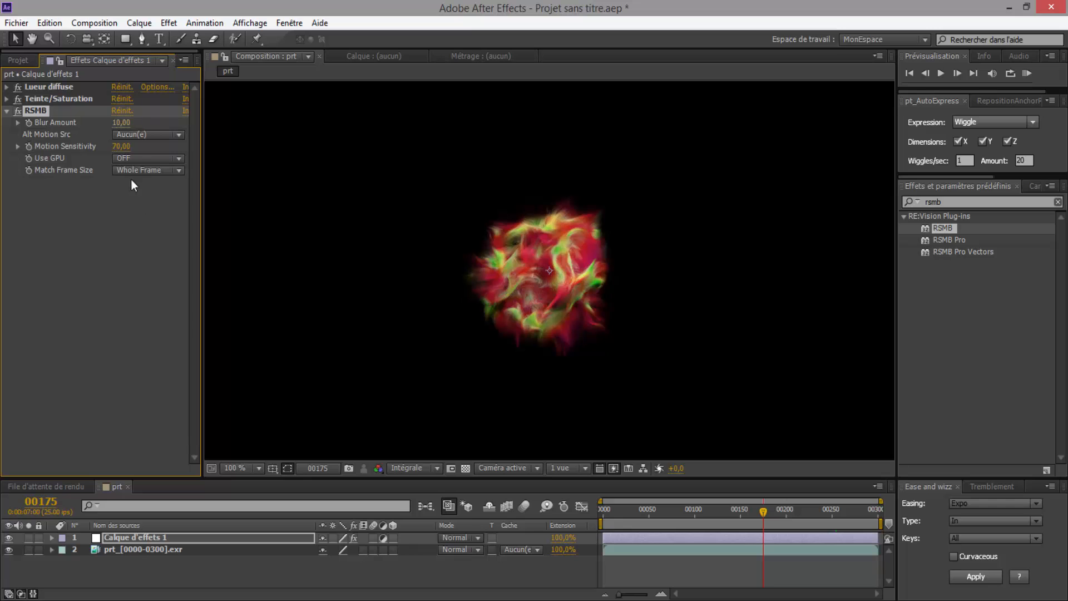
# Set the RSMB Blur Amount to 4 and check the whole composition at frame 243
pyautogui.click(118, 124)
pyautogui.moveTo(763, 509); pyautogui.dragTo(825, 514)
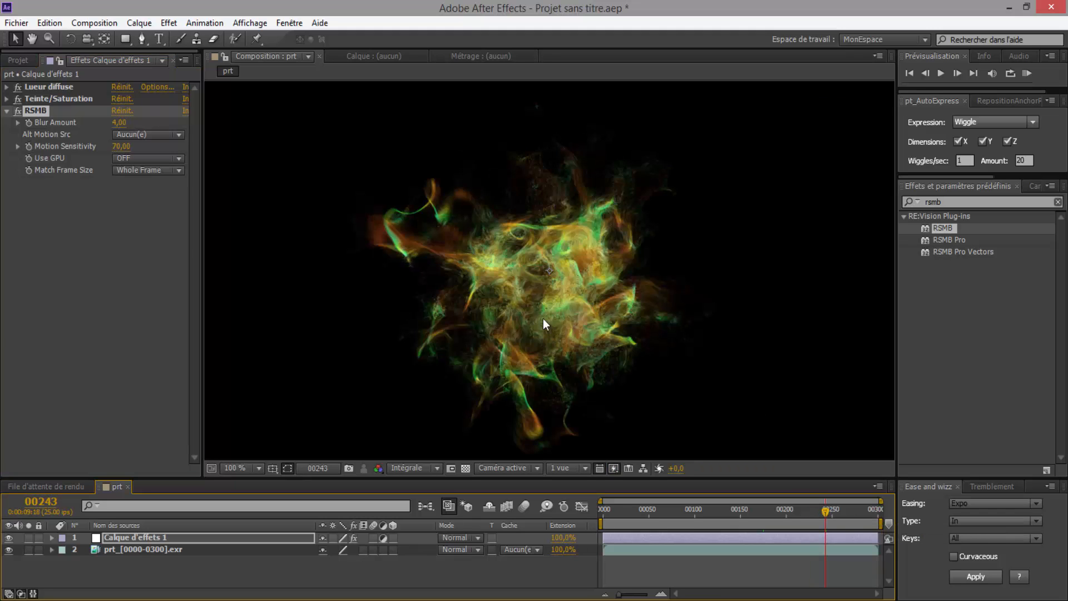
pyautogui.press(',')
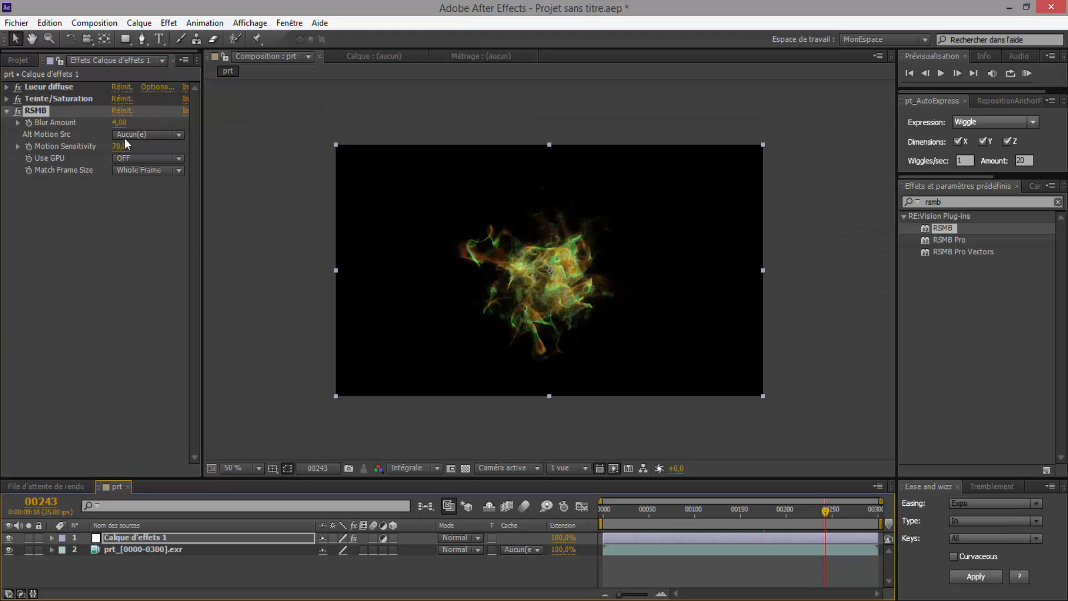
pyautogui.click(8, 111)
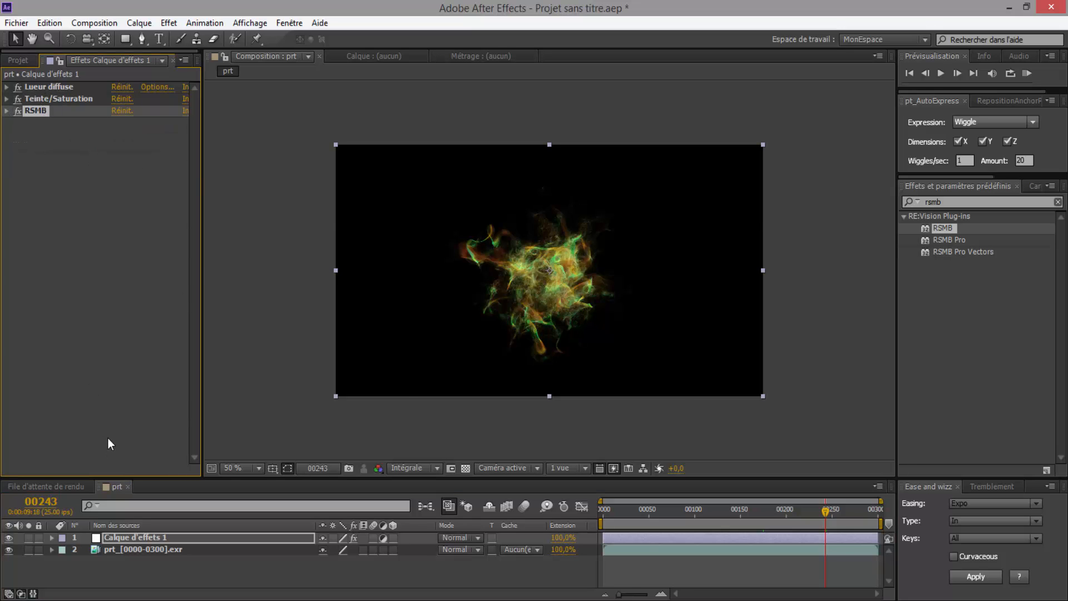
# Duplicate the prt_[0000-0300].exr layer and compare the image with each copy hidden and shown
pyautogui.click(115, 549)
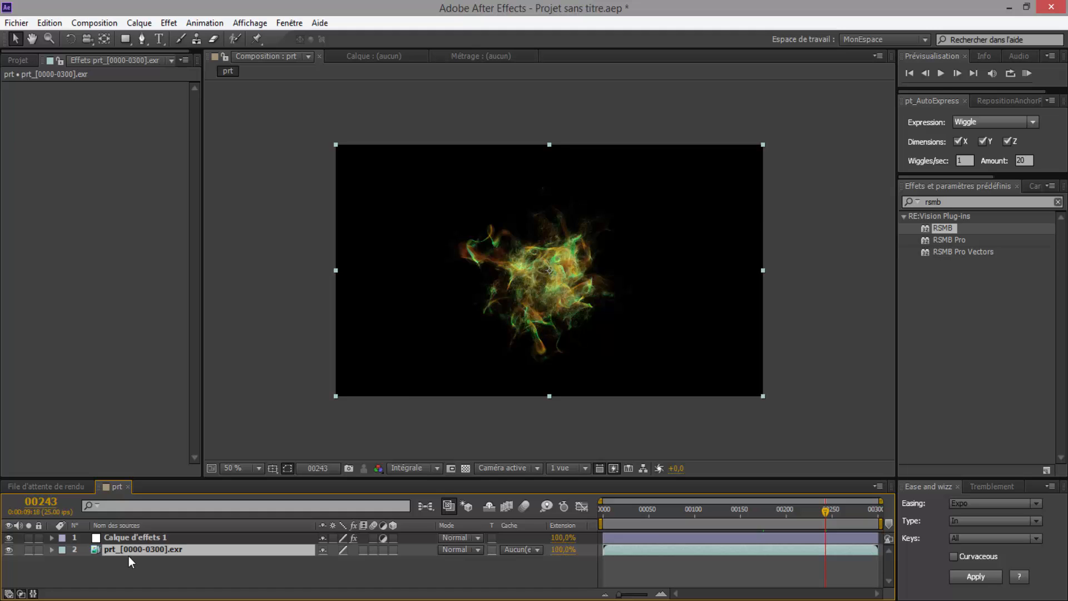
pyautogui.hotkey('ctrl', 'd')
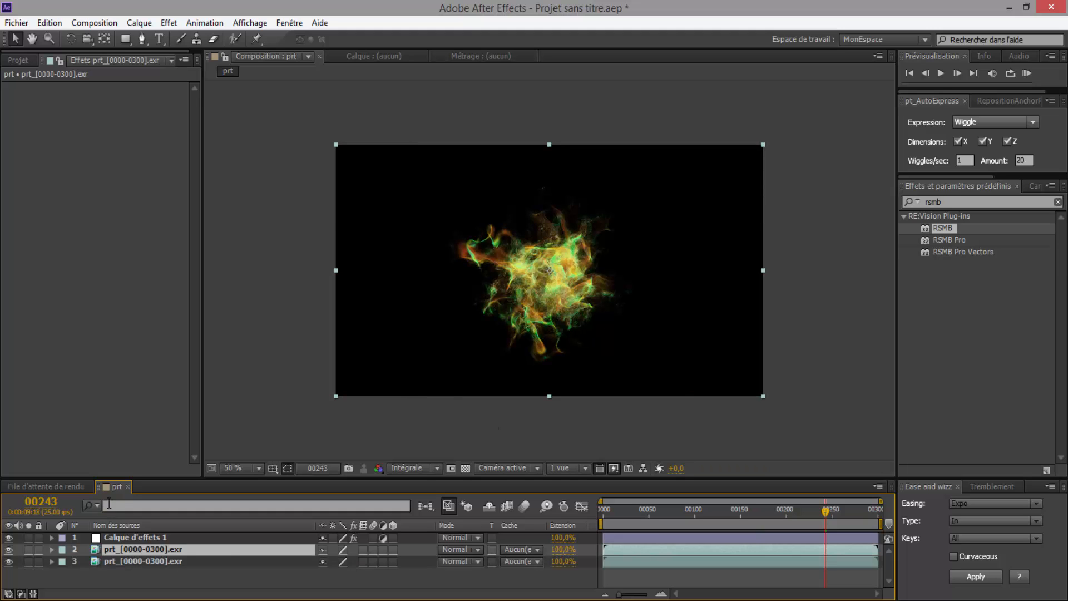
pyautogui.click(9, 549)
pyautogui.click(8, 550)
pyautogui.click(9, 557)
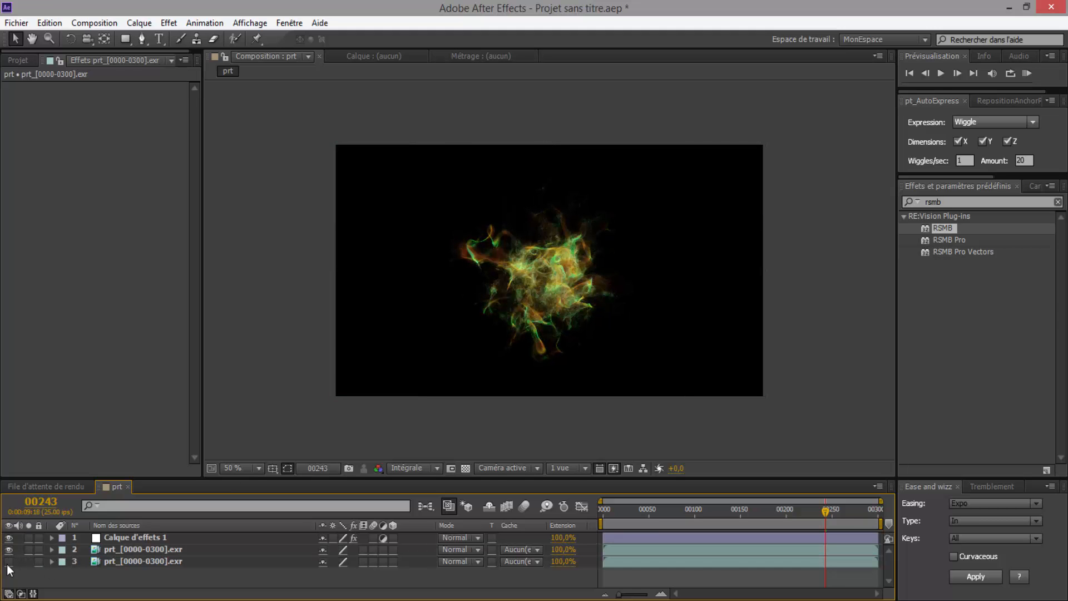
pyautogui.click(8, 562)
# Flip the upper prt_[0000-0300].exr copy horizontally and check the mirrored particles at frame 258
pyautogui.click(101, 539)
pyautogui.click(127, 550)
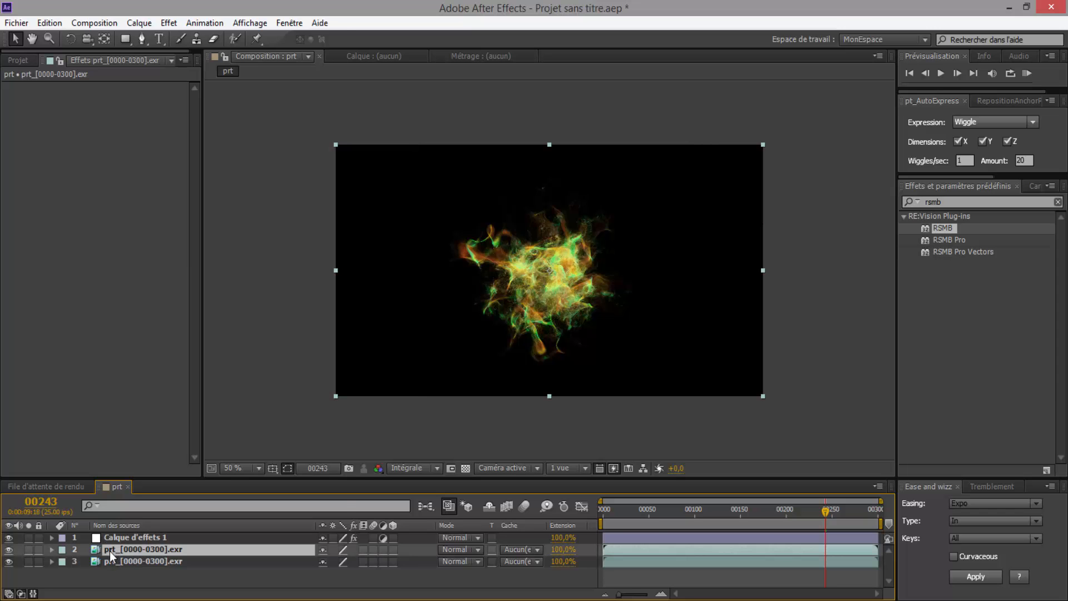
pyautogui.rightClick(109, 551)
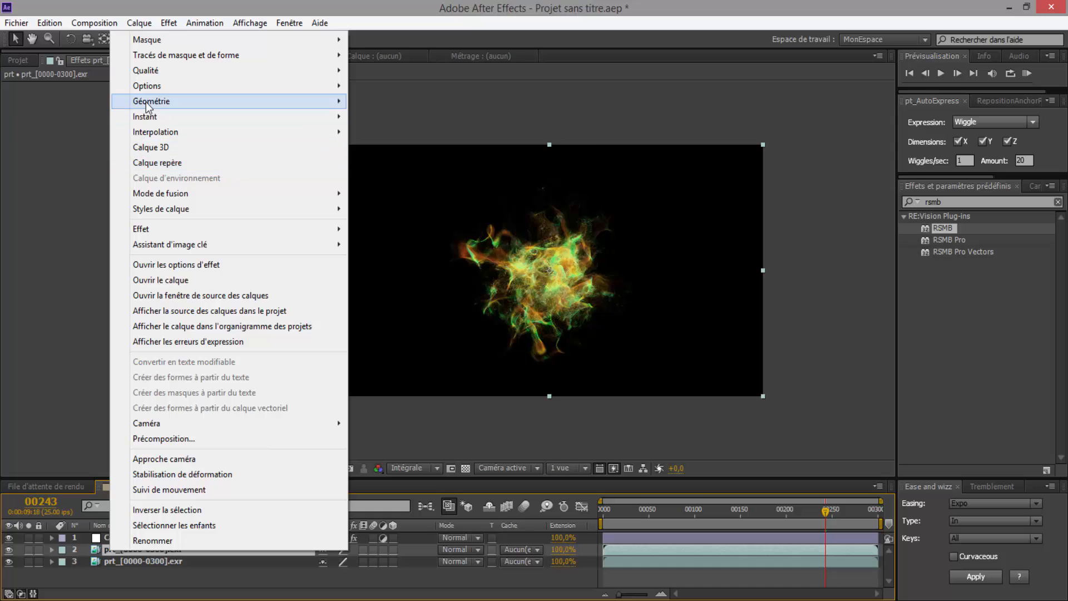
pyautogui.moveTo(148, 106)
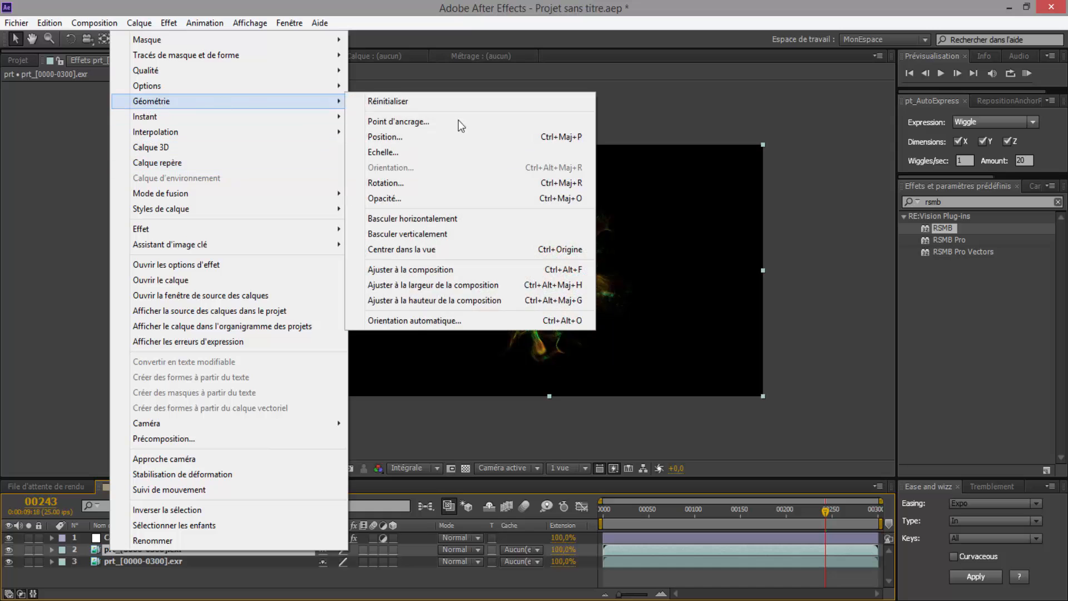
pyautogui.click(406, 219)
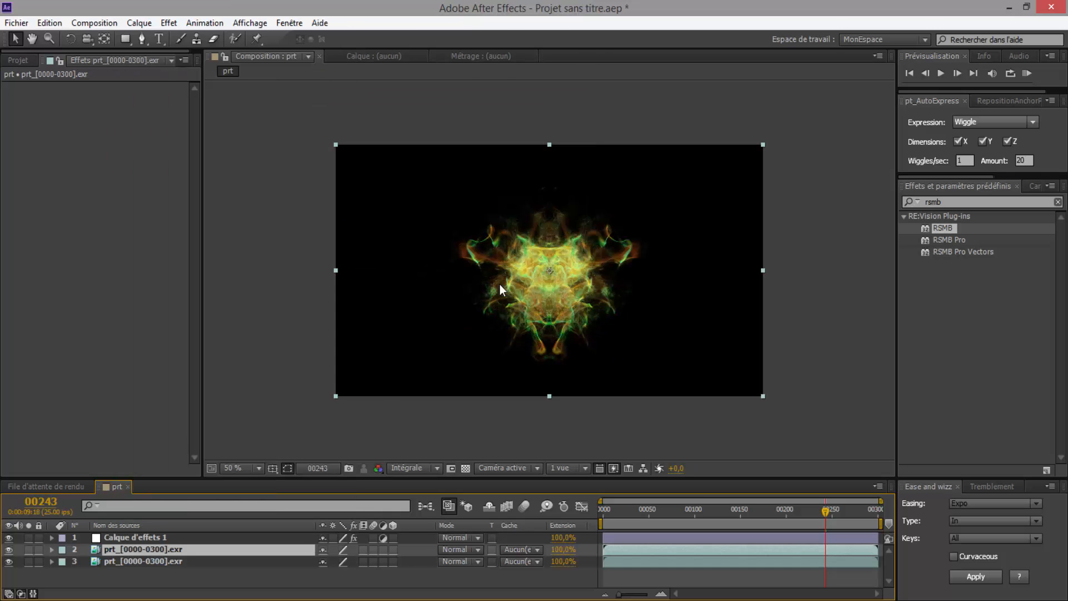
pyautogui.moveTo(825, 507)
pyautogui.mouseDown()
pyautogui.moveTo(765, 511)
pyautogui.moveTo(840, 512)
pyautogui.mouseUp()
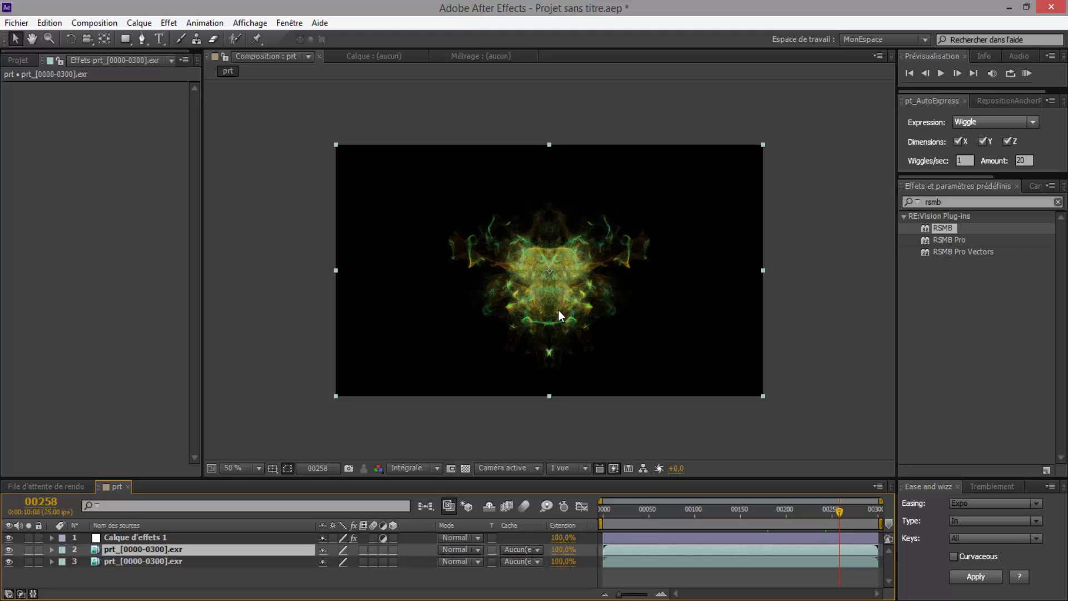
# Show the transparency grid behind the particles and reveal the Teinte/Saturation settings of the Calque d'effets 1 layer
pyautogui.click(462, 469)
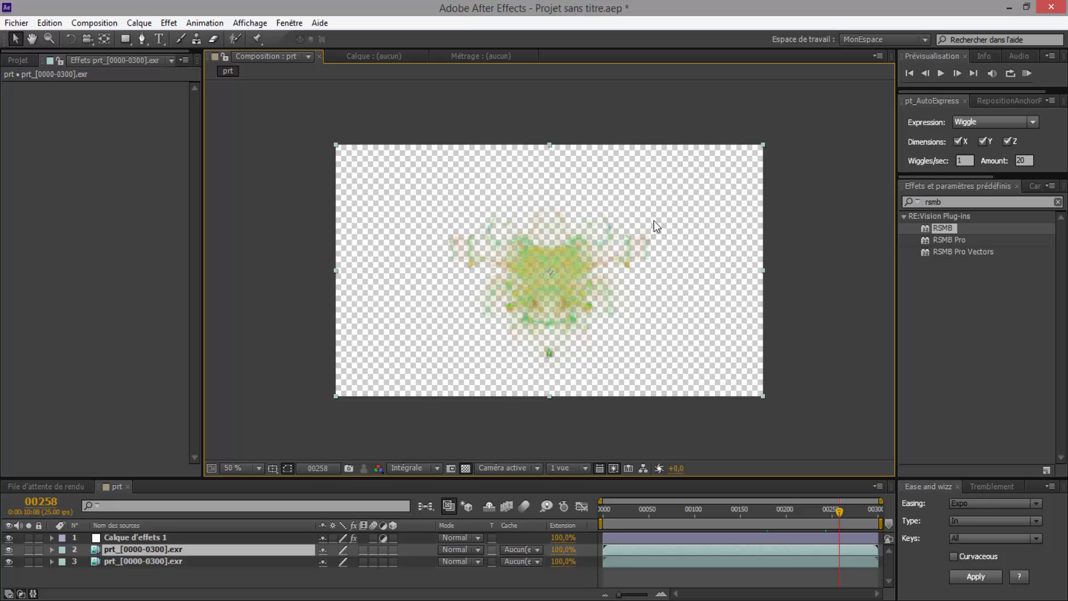
pyautogui.click(117, 537)
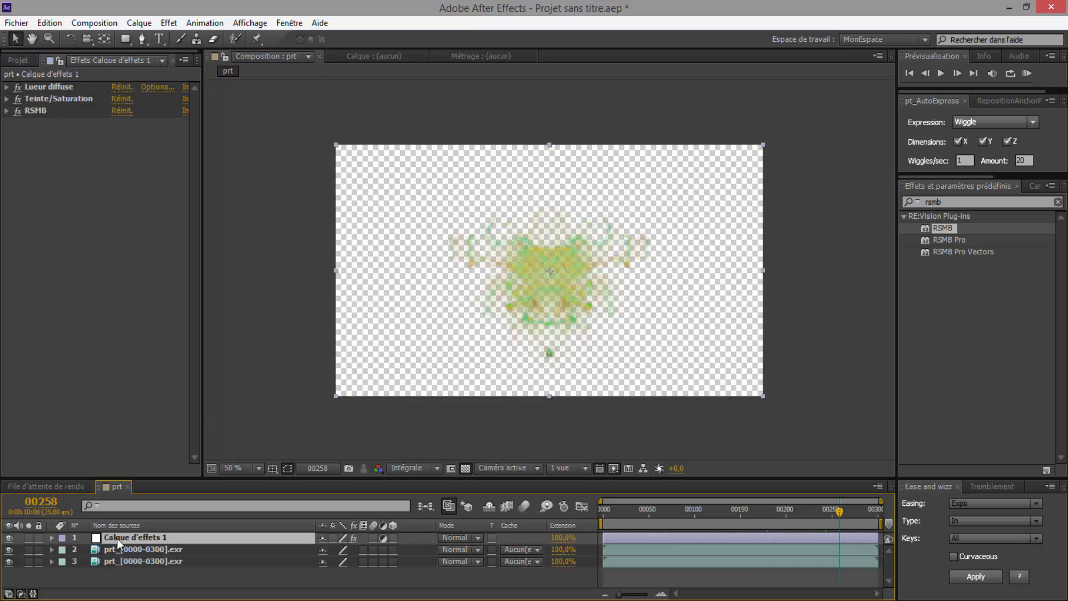
pyautogui.click(58, 99)
pyautogui.click(4, 101)
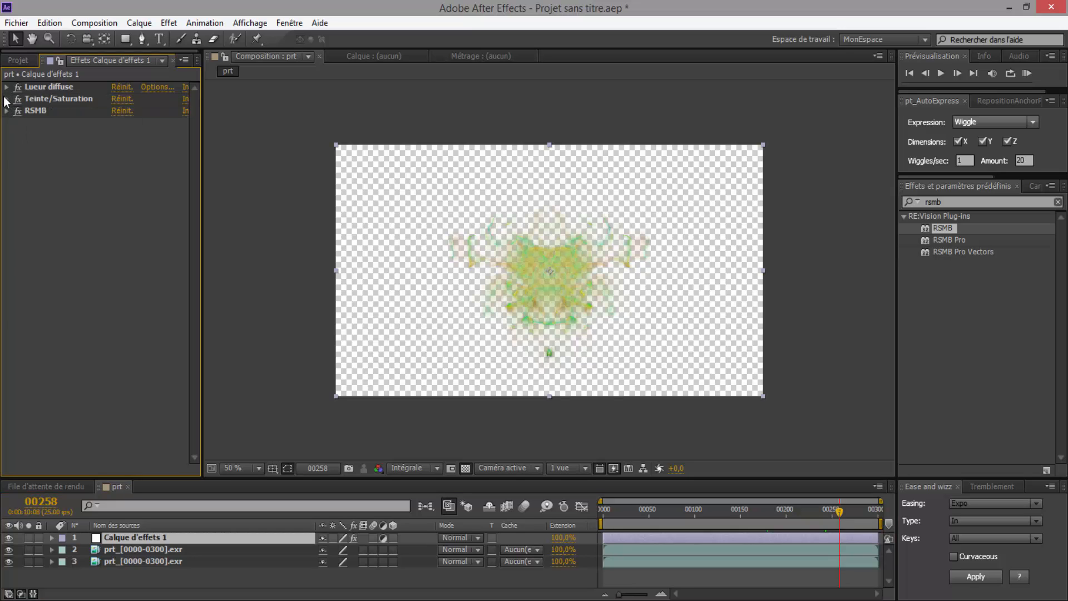
pyautogui.click(6, 99)
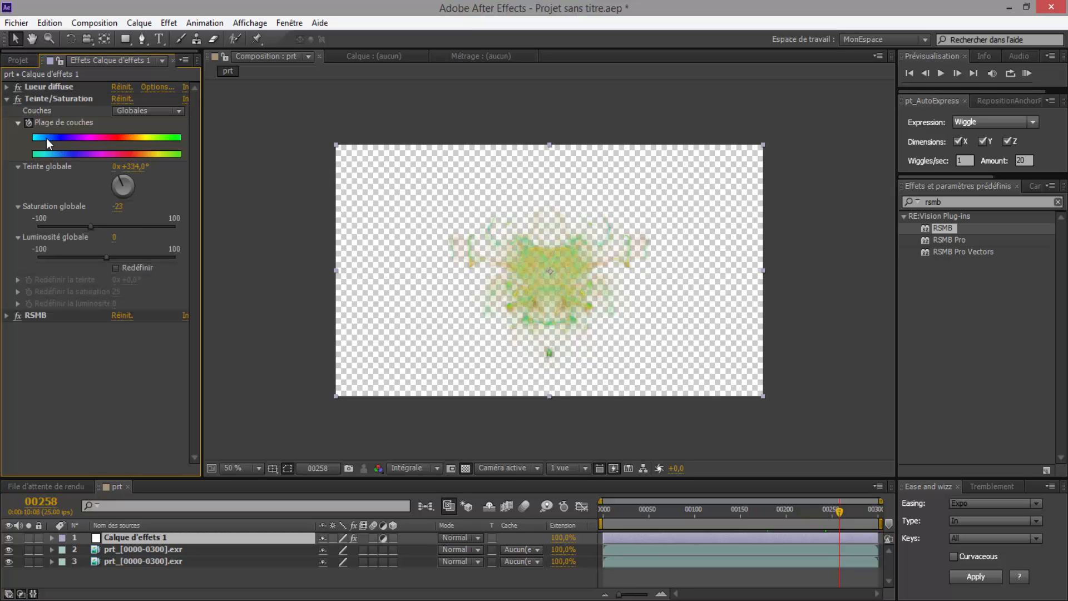
# Create a 1280 × 720 px solid in red FF0000 and place it beneath both prt_[0000-0300].exr layers
pyautogui.click(103, 573)
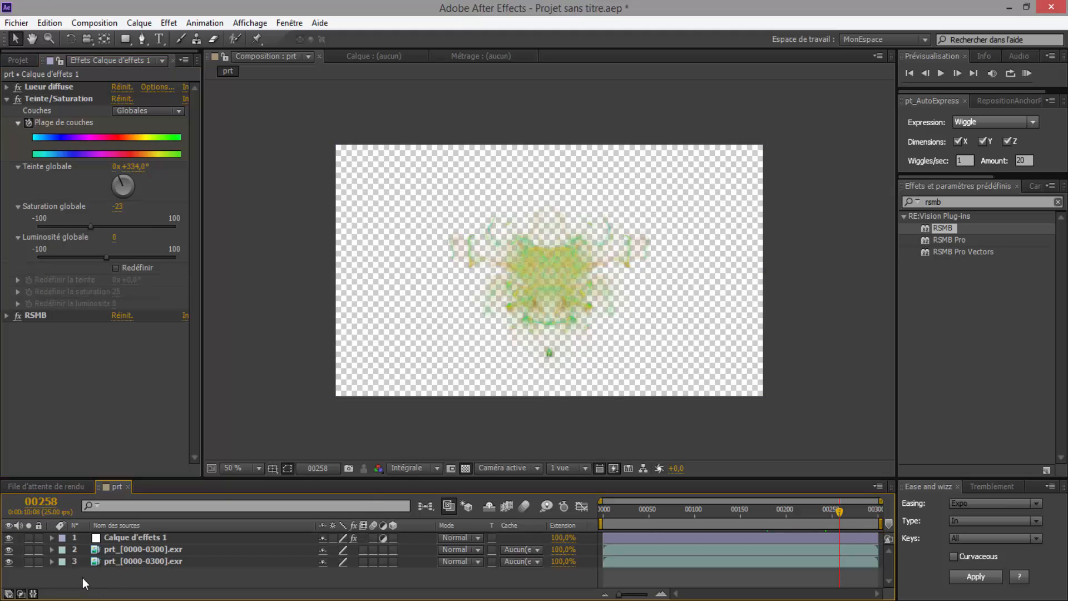
pyautogui.rightClick(82, 576)
pyautogui.moveTo(122, 427)
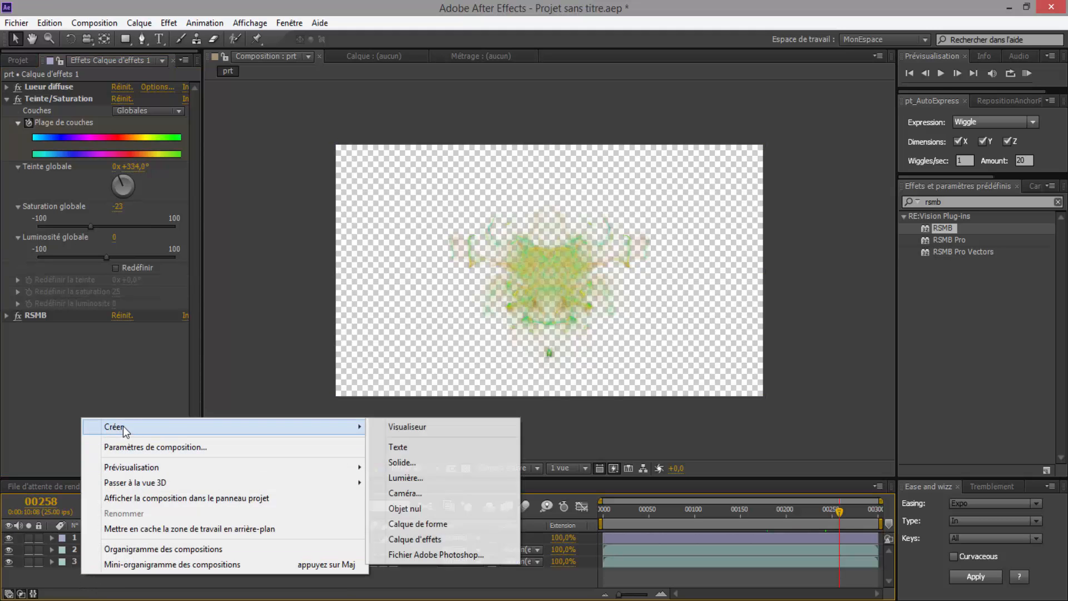
pyautogui.click(423, 460)
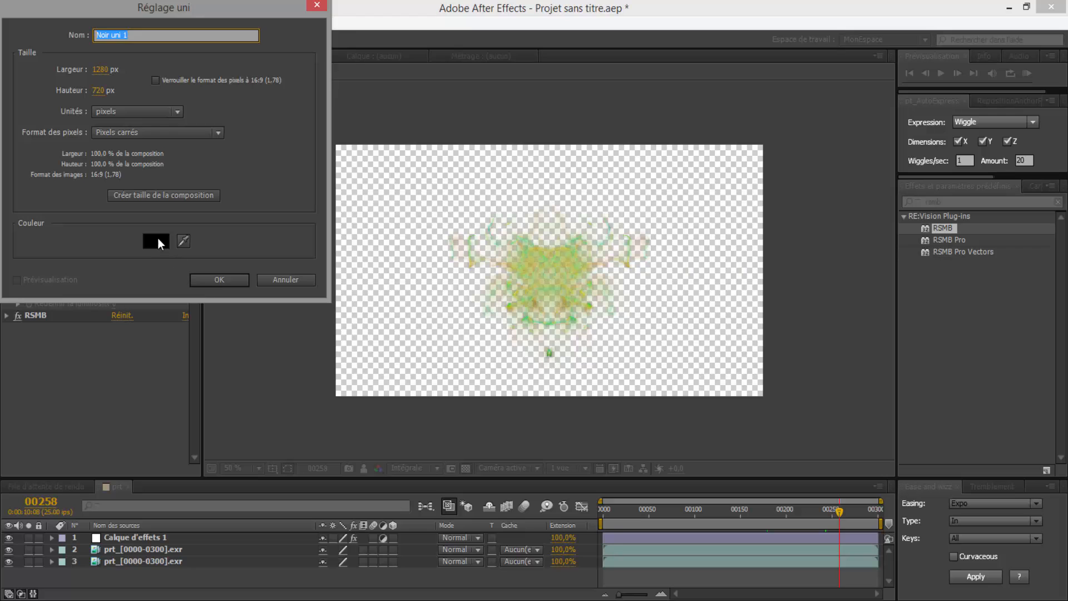
pyautogui.click(157, 240)
pyautogui.moveTo(136, 177); pyautogui.dragTo(210, 4)
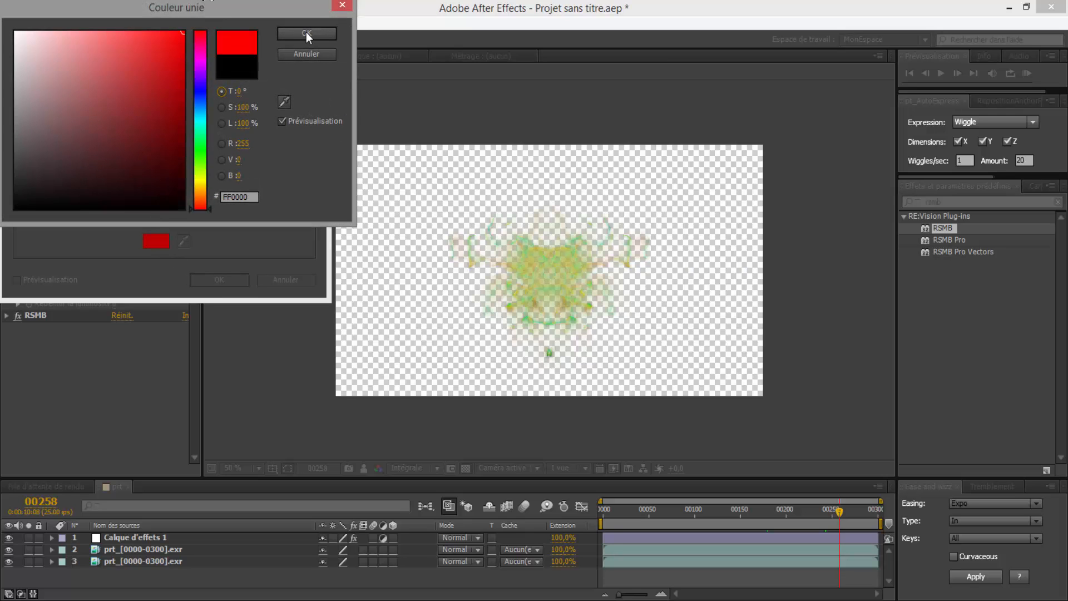
pyautogui.click(289, 32)
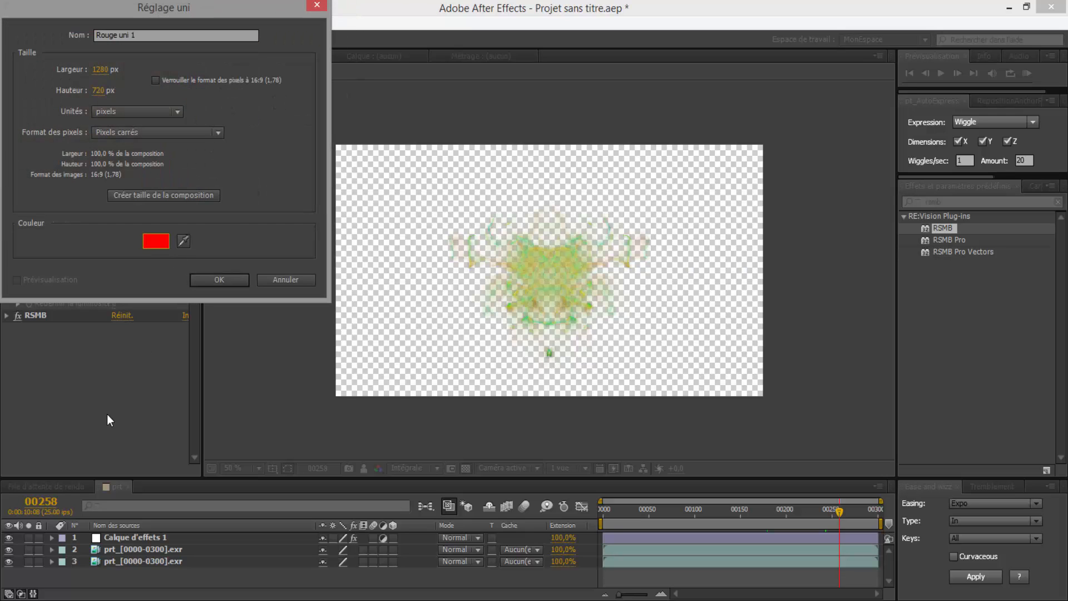
pyautogui.click(206, 278)
pyautogui.moveTo(118, 536); pyautogui.dragTo(112, 578)
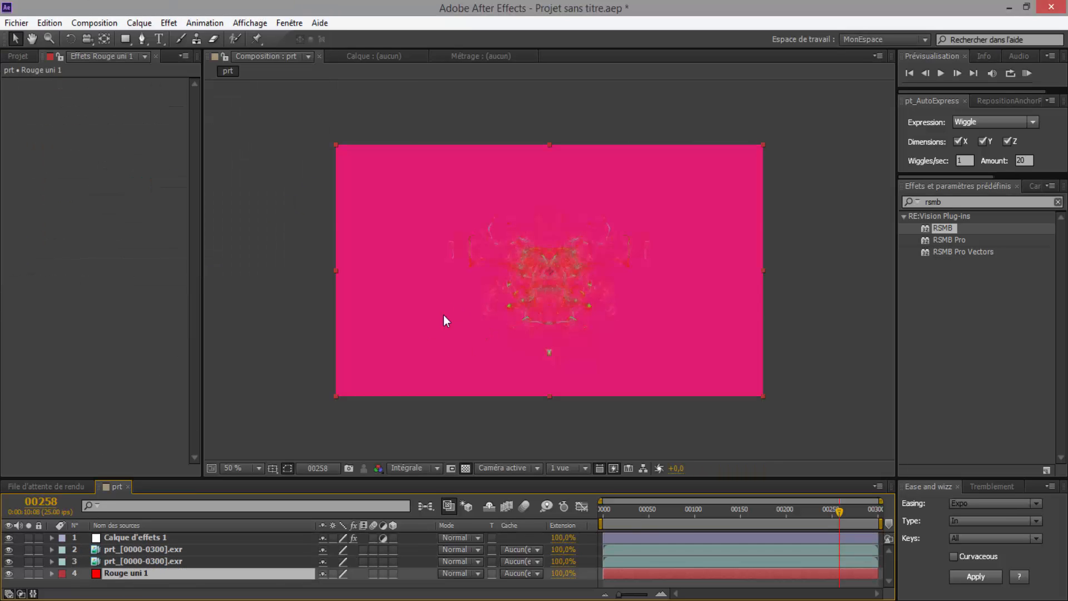
# Try the red solid above the Calque d'effets 1 adjustment layer with its blending mode set to Addition
pyautogui.click(110, 537)
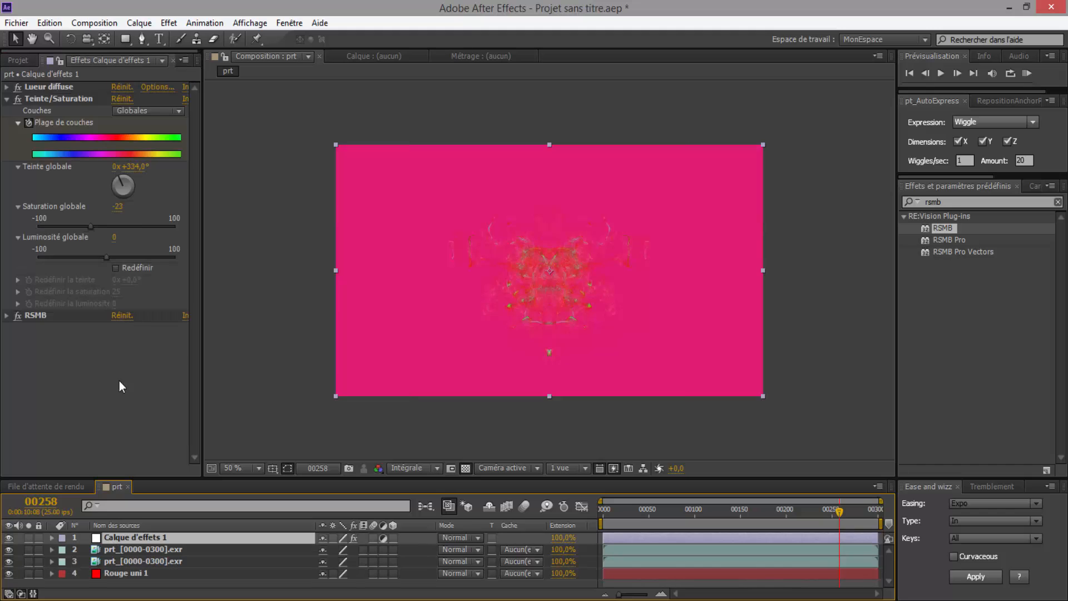
pyautogui.click(127, 573)
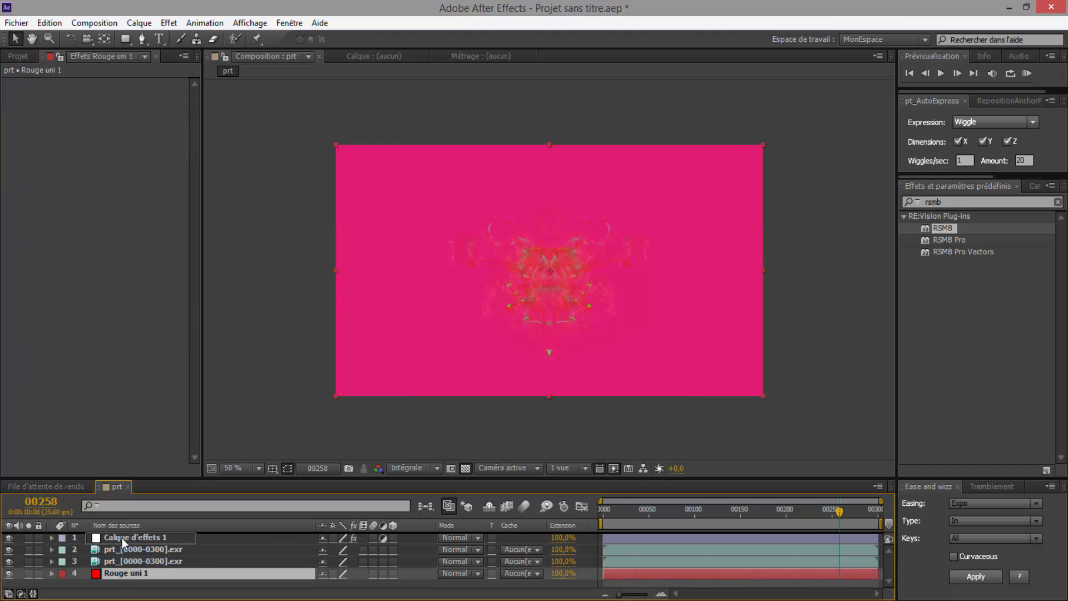
pyautogui.hotkey('ctrl', 'shift', ']')
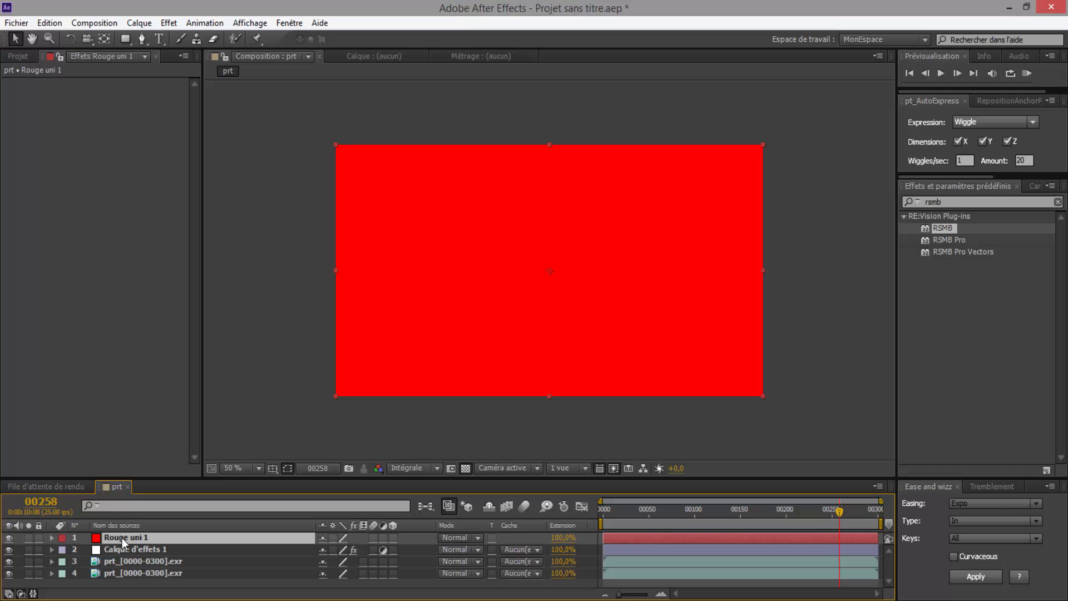
pyautogui.click(456, 539)
pyautogui.click(461, 148)
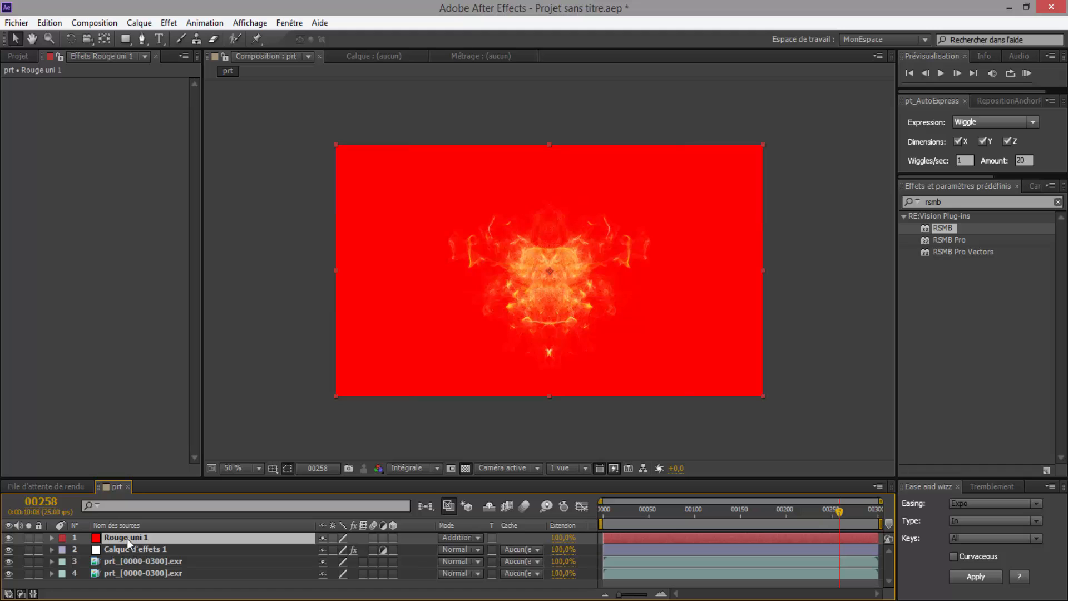
# Return the red solid to the bottom of the layer stack and check the background hue at frame 125
pyautogui.moveTo(122, 543); pyautogui.dragTo(122, 579)
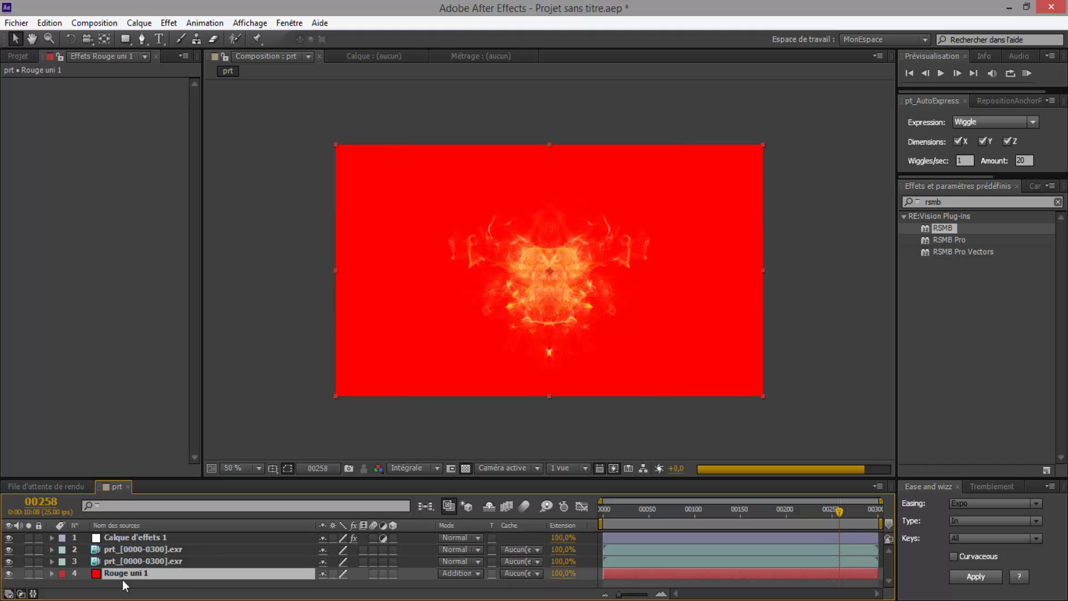
pyautogui.moveTo(839, 511); pyautogui.dragTo(718, 509)
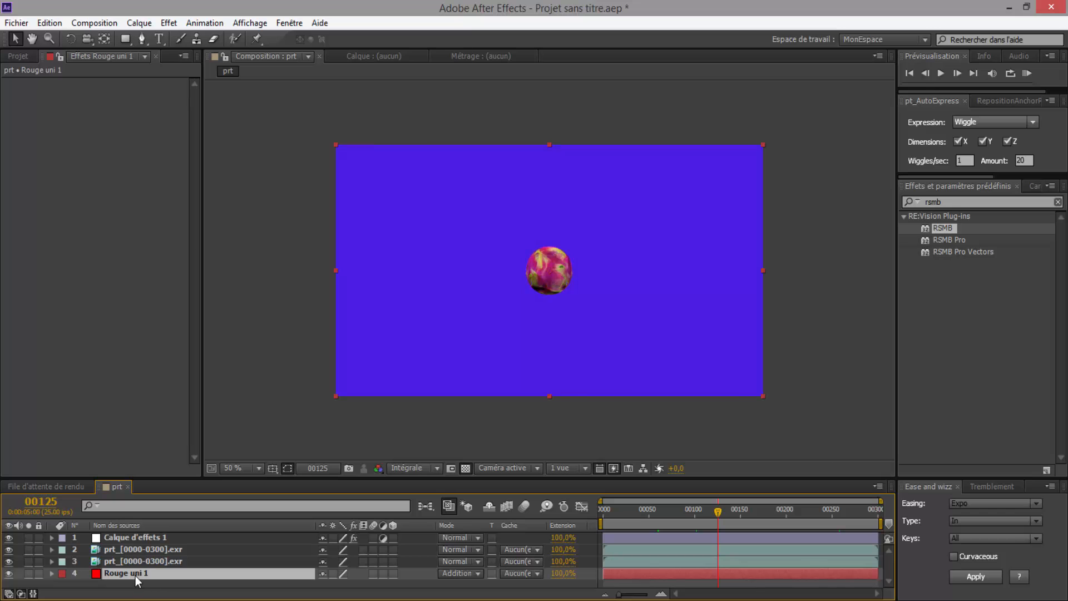
# Delete the red solid, hide the transparency grid and check the mirrored particles on black at frame 234
pyautogui.press('Delete')
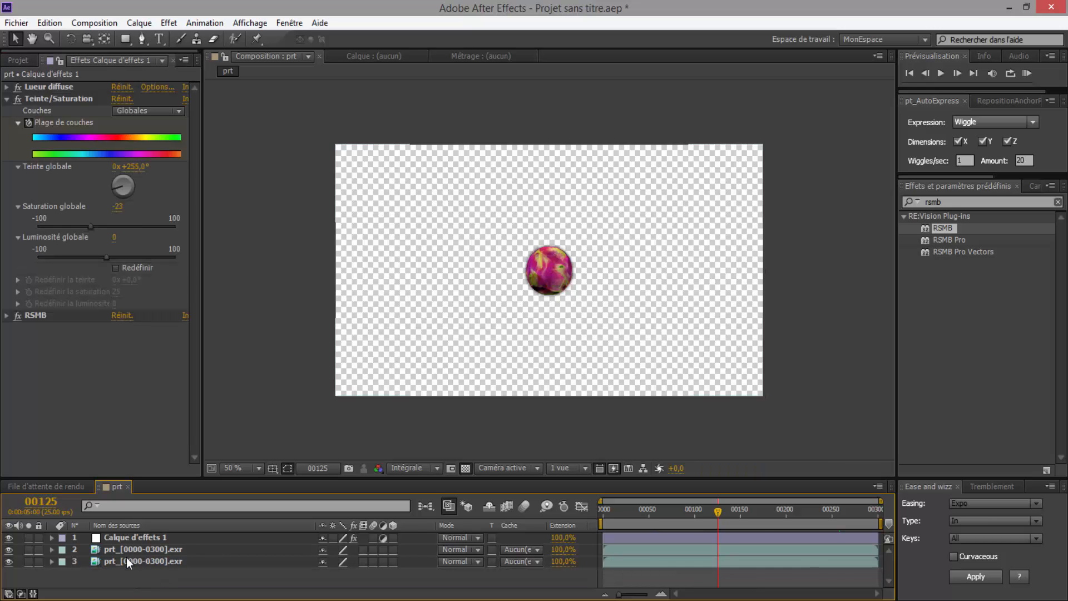
pyautogui.click(469, 470)
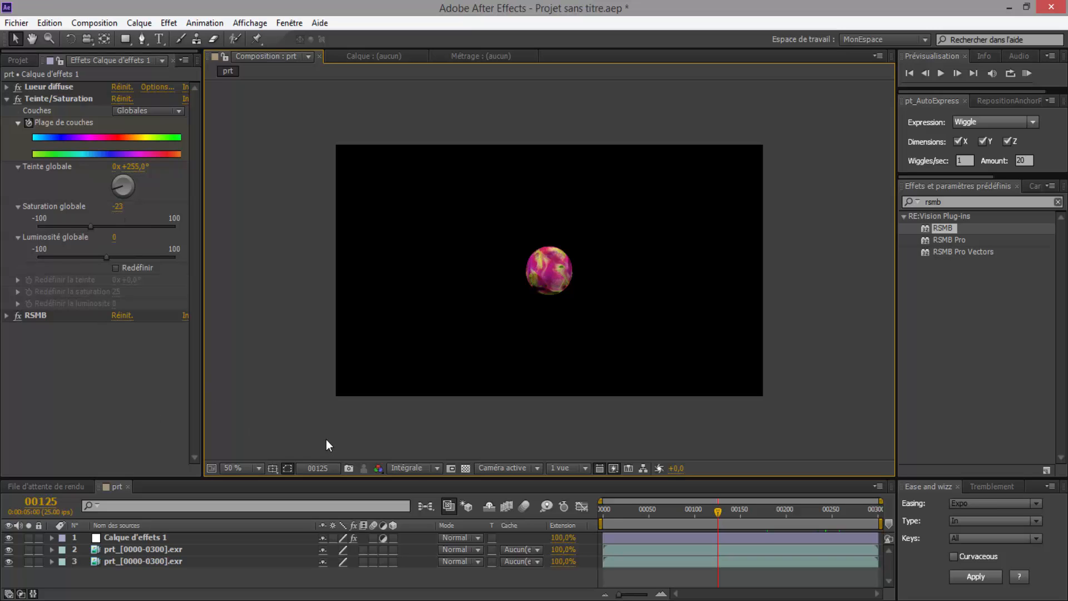
pyautogui.moveTo(718, 511); pyautogui.dragTo(817, 512)
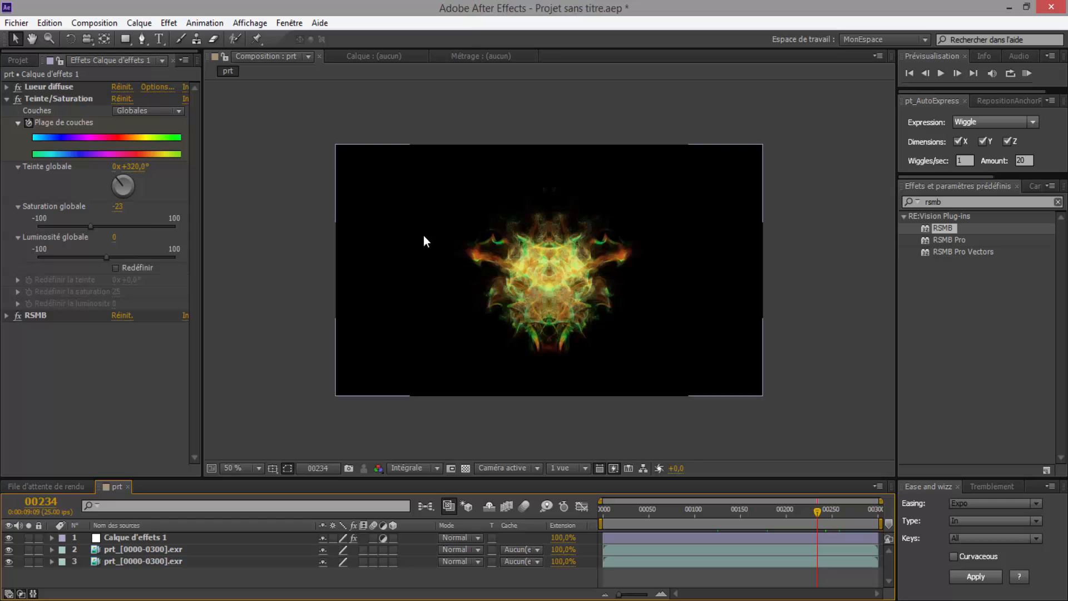